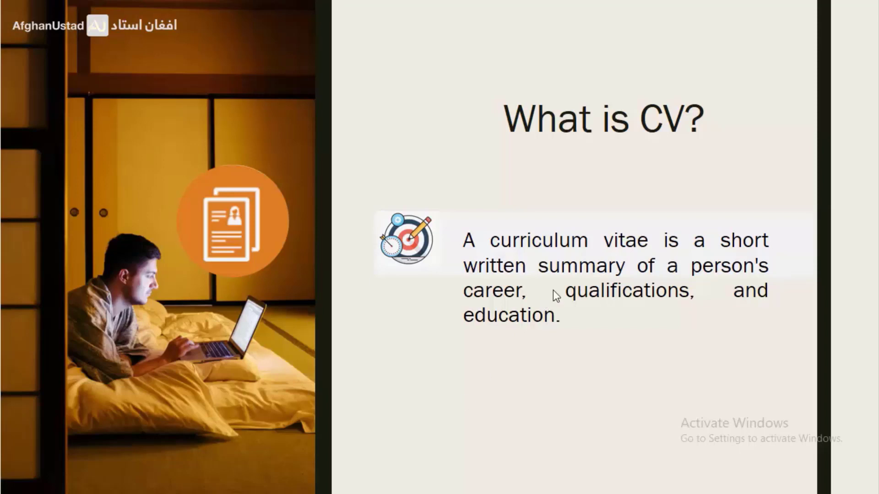
Advance the slide show from 'What is CV?' to the 'What is Resume?' slide
left_click(606, 272)
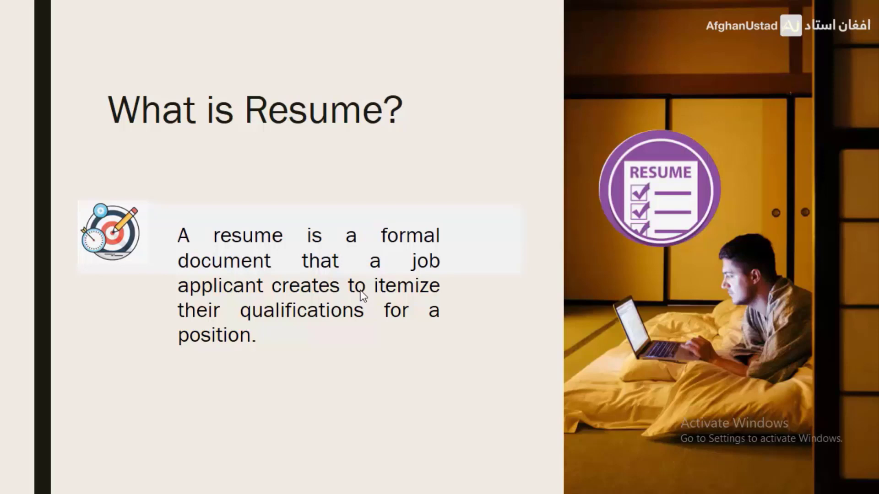
key("Right")
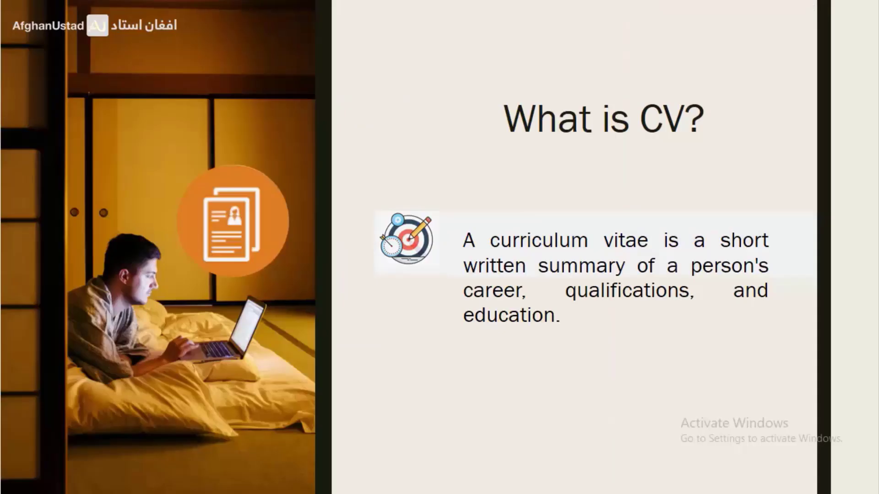
key("Left")
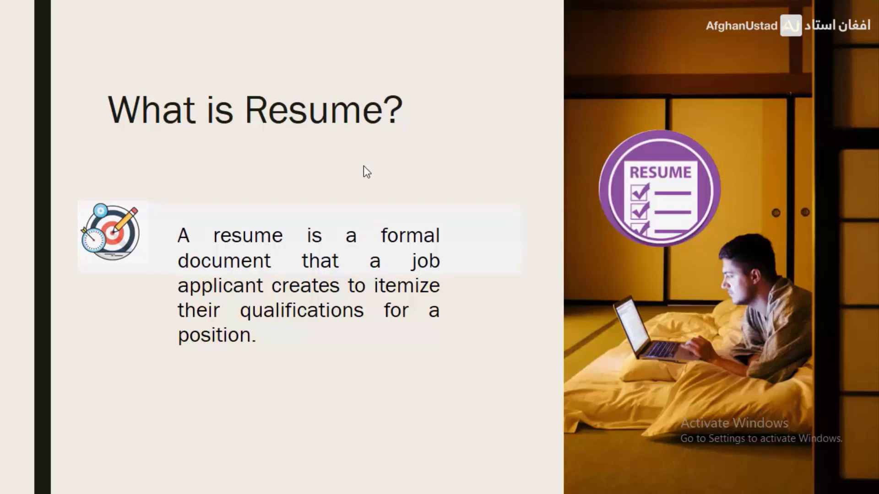
Advance to the 'Rules for Writing CV or Resume' slide with its three numbered rules
left_click(364, 166)
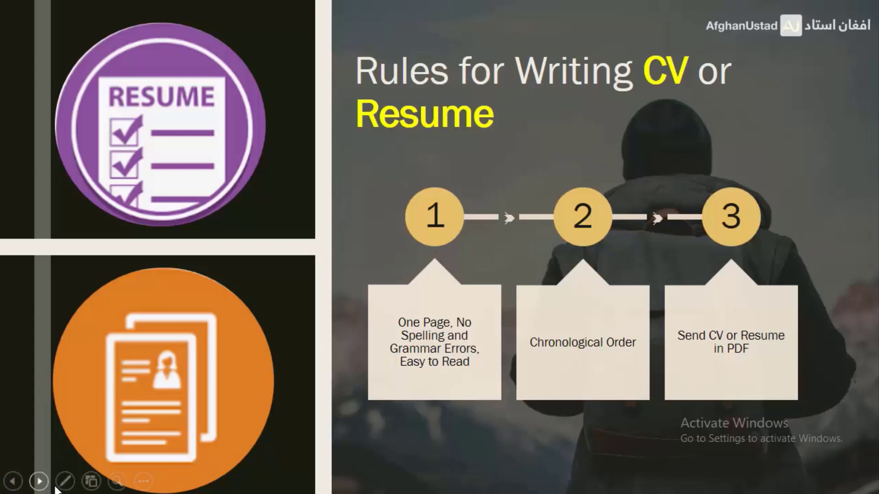
Turn on the laser pointer and advance past the rules slide to the closing title slide
left_click(65, 480)
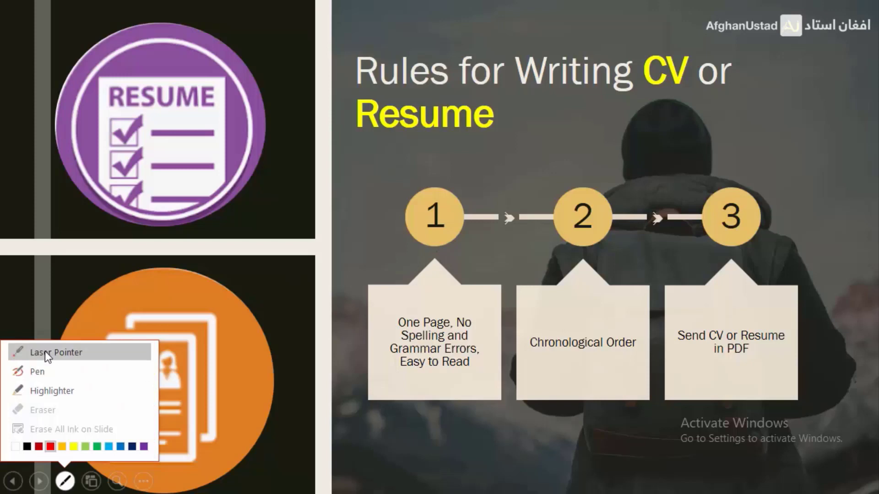
left_click(45, 352)
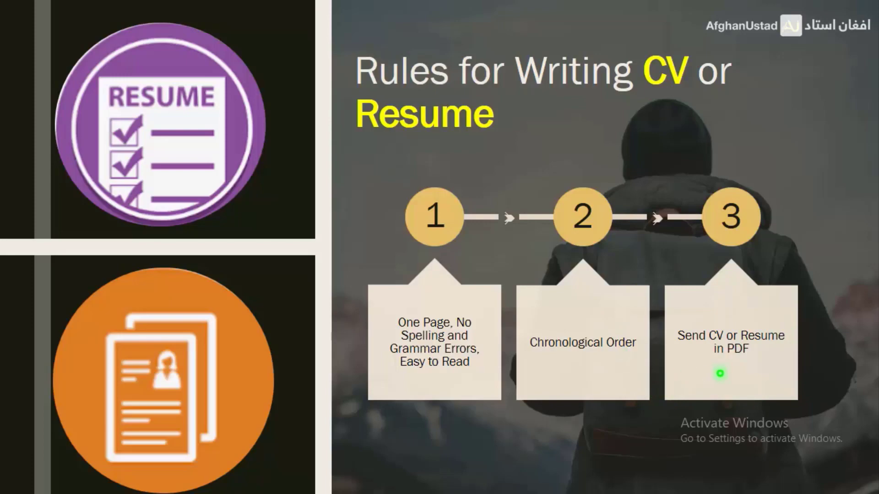
left_click(720, 373)
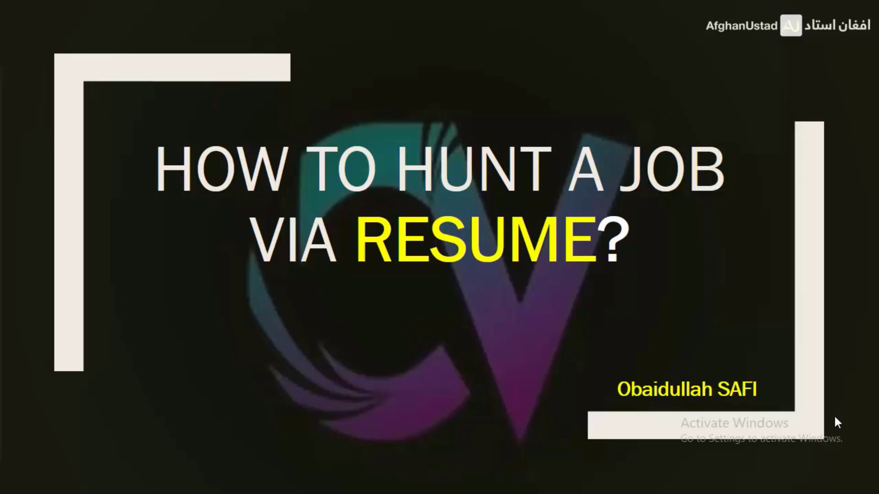
Launch Microsoft Word by running 'winword' from the Run dialog
key("super+r")
type("w")
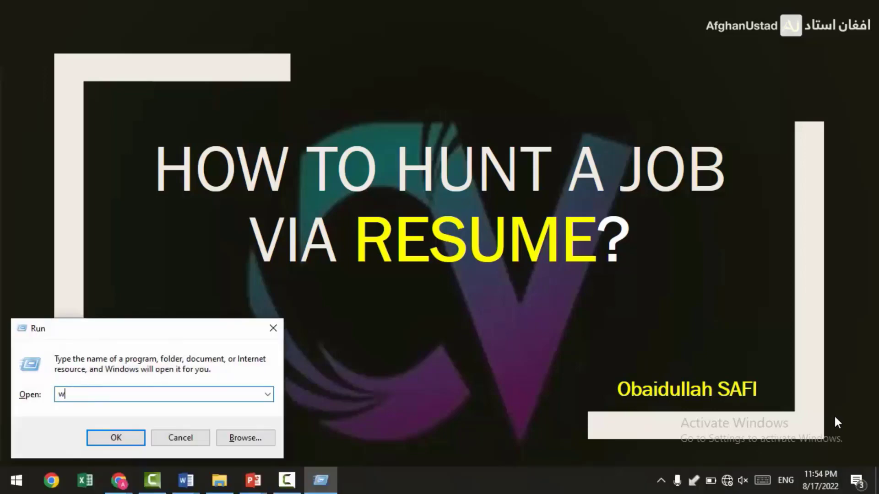
type("inword")
key("Return")
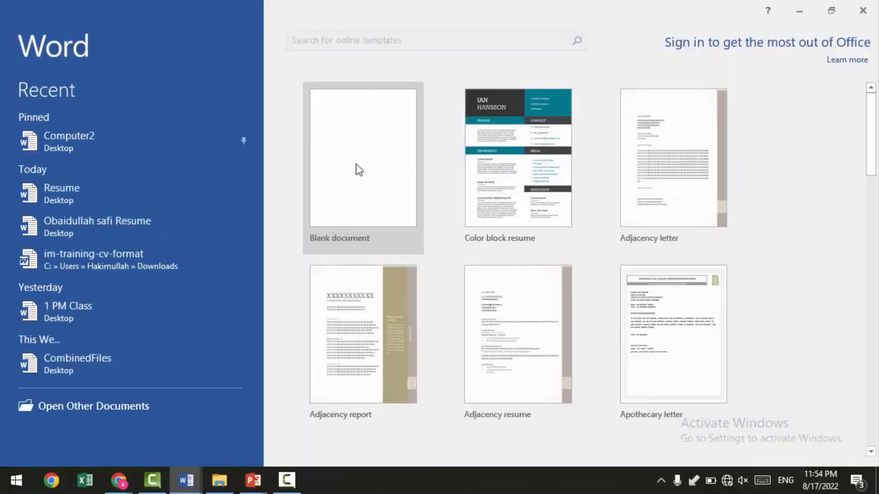
Create a new blank document and set its paper size to A4
left_click(356, 164)
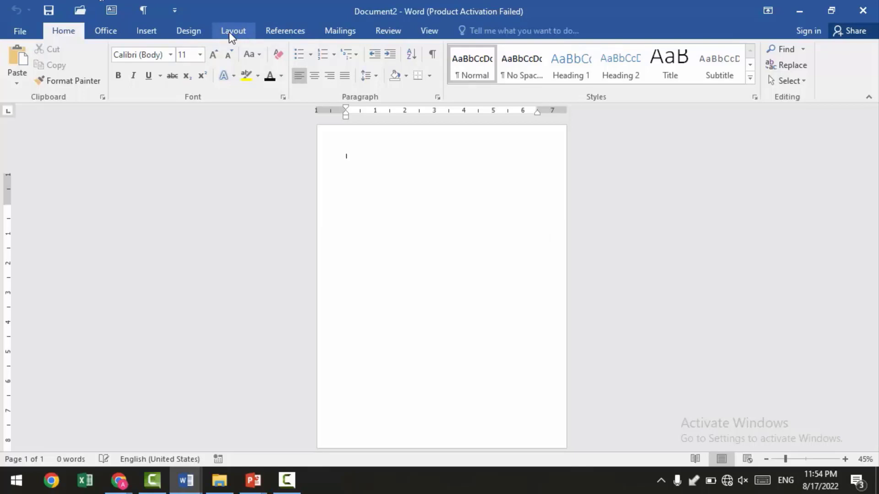
left_click(232, 31)
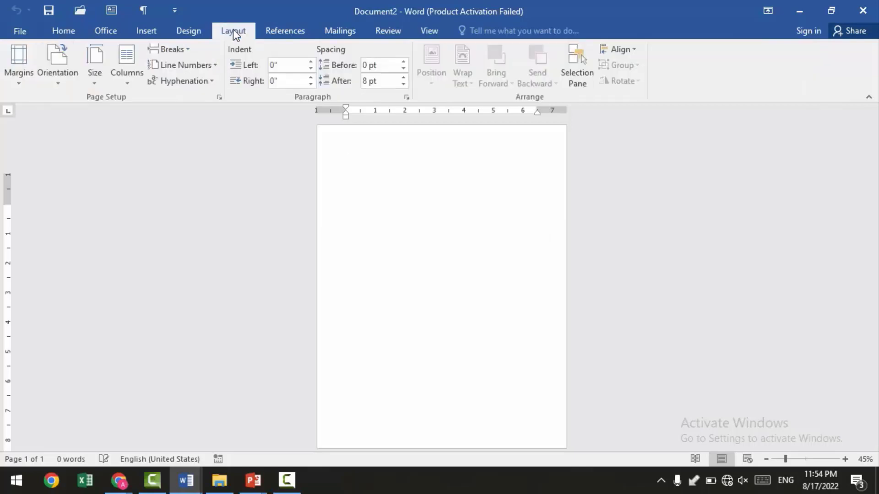
left_click(95, 85)
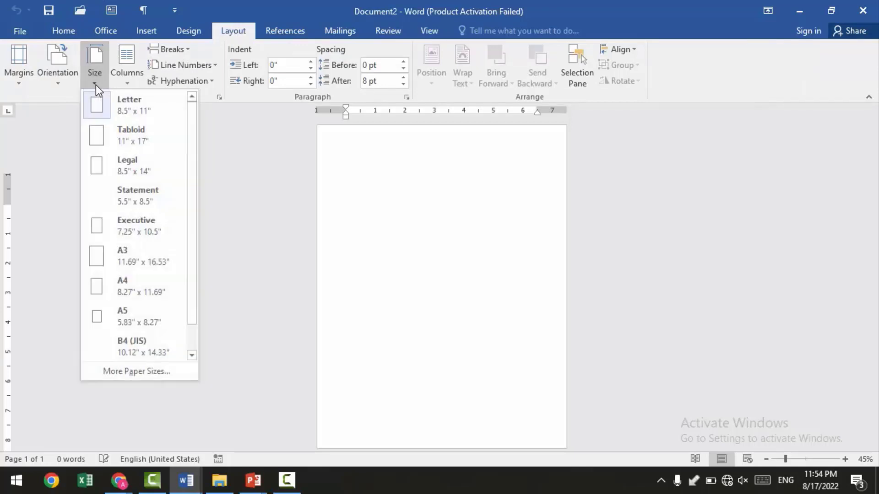
left_click(133, 287)
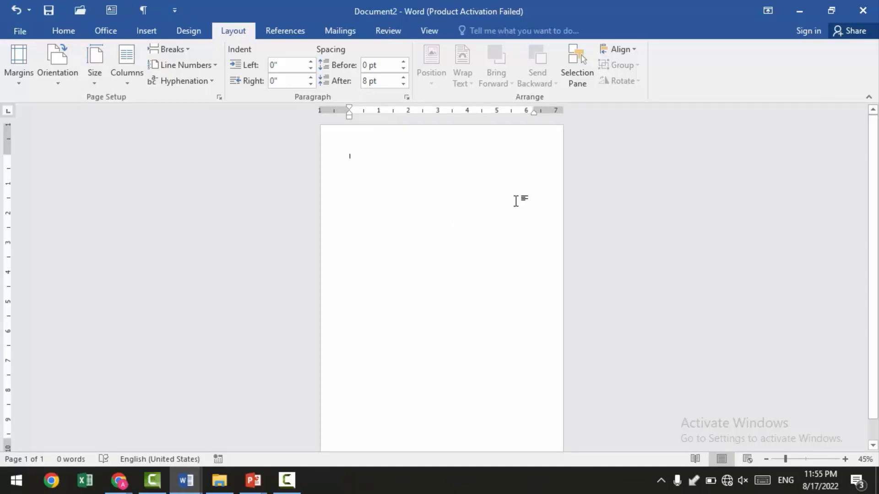
Switch to One Page view so the whole page fits the window
left_click(430, 30)
left_click(301, 54)
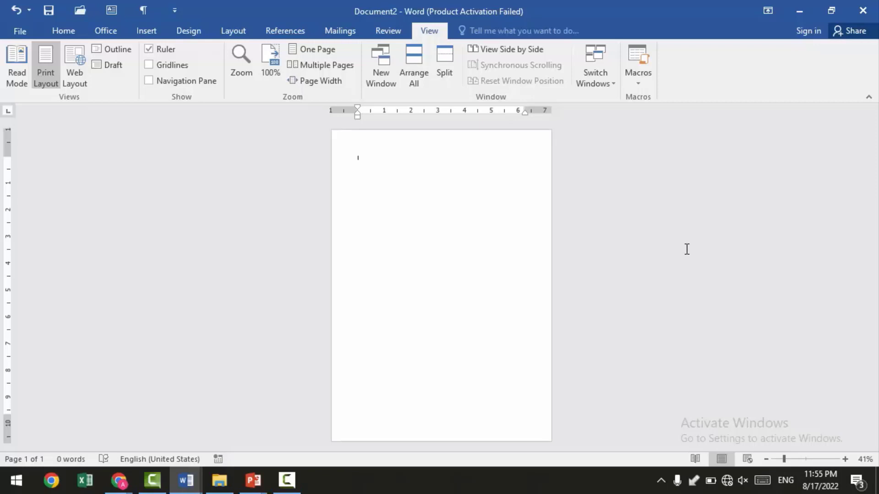
left_click(152, 31)
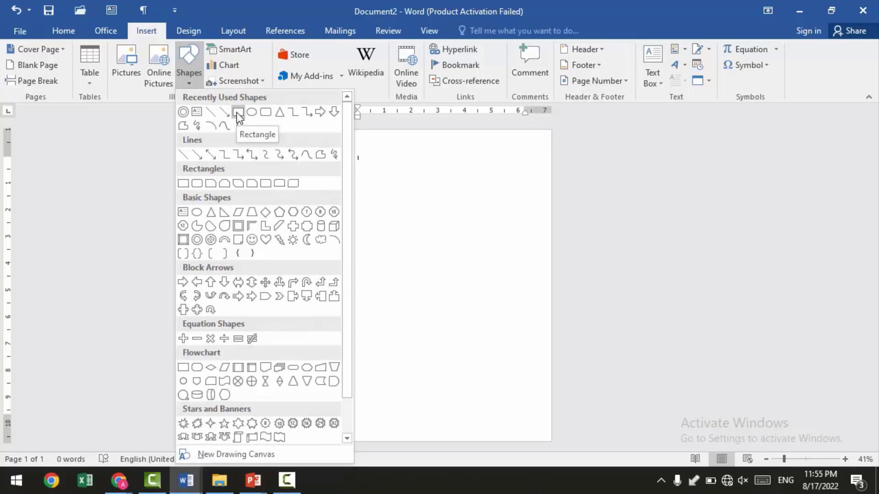
Draw a rectangle and stretch it edge to edge to cover the page, 11.74" by 8.46"
left_click(237, 112)
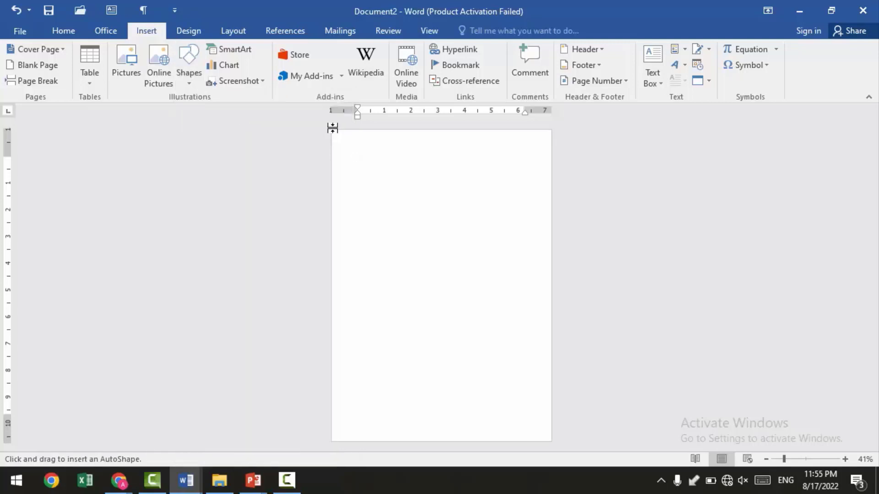
key("Escape")
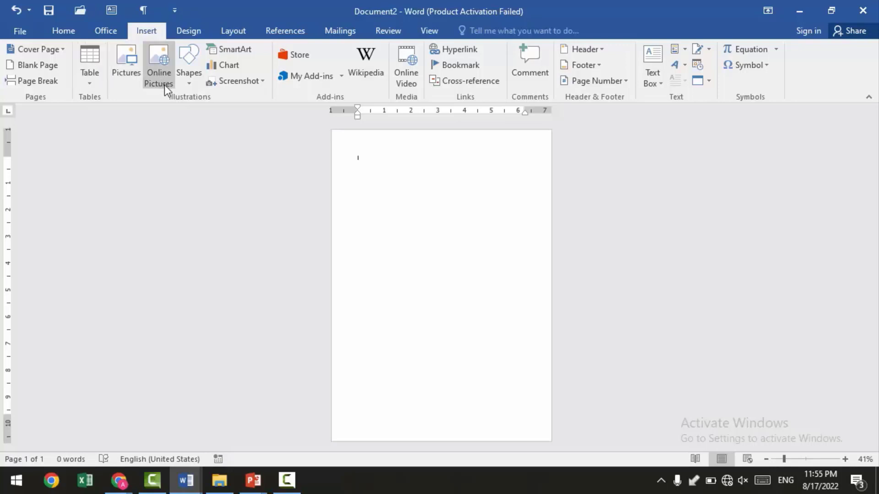
left_click(188, 85)
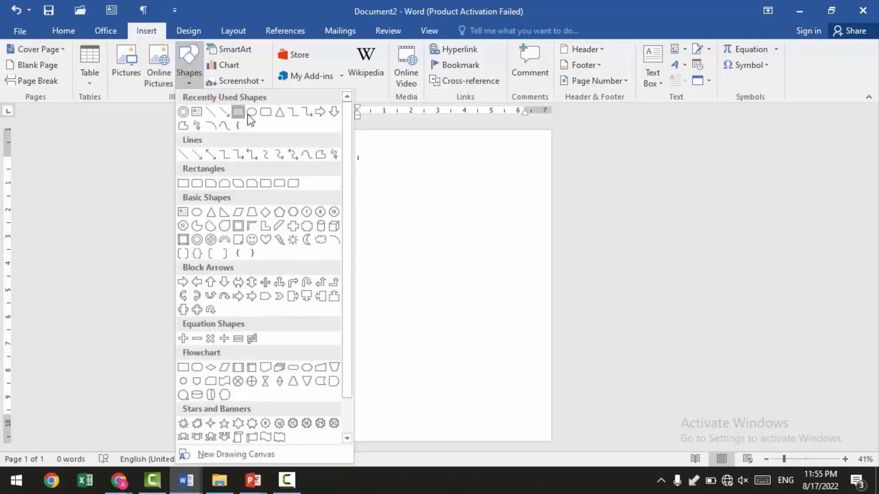
left_click(238, 112)
left_click_drag(336, 134, 538, 253)
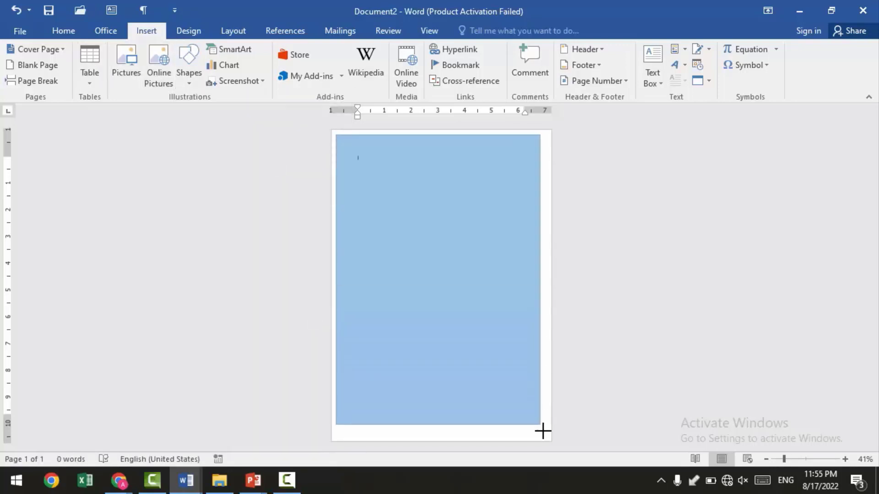
left_click_drag(537, 307, 552, 441)
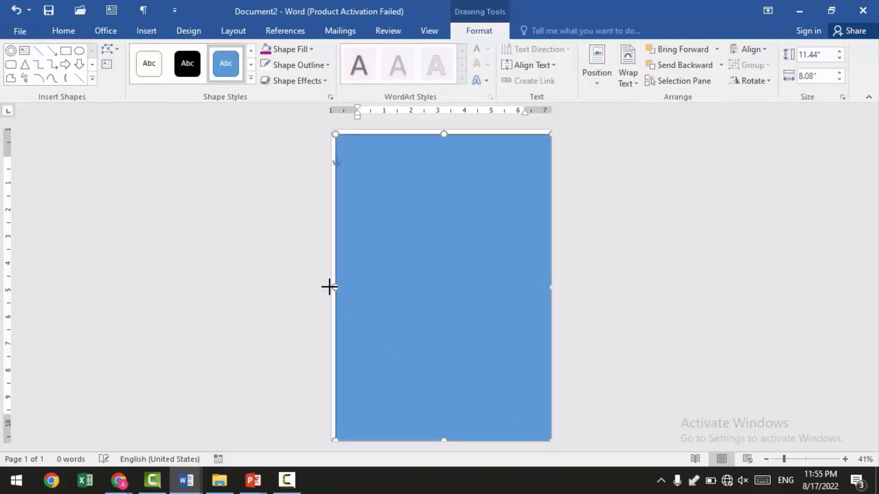
left_click_drag(333, 287, 326, 287)
left_click_drag(433, 136, 435, 127)
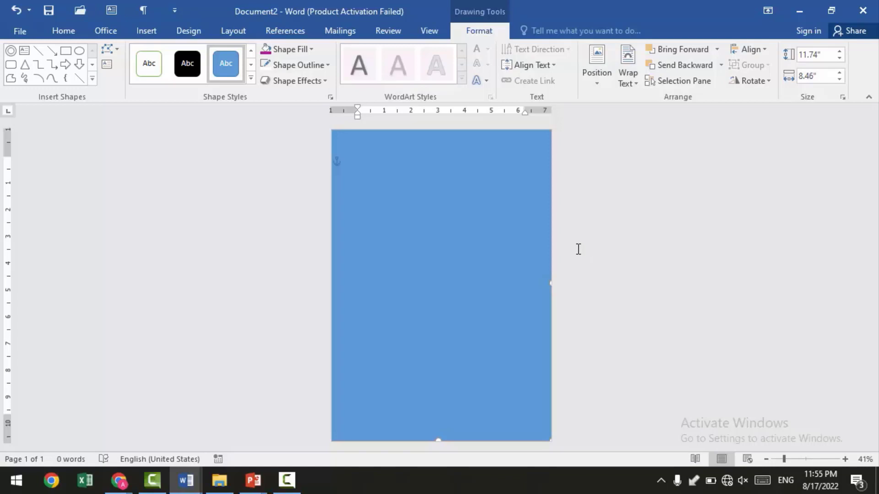
left_click(311, 49)
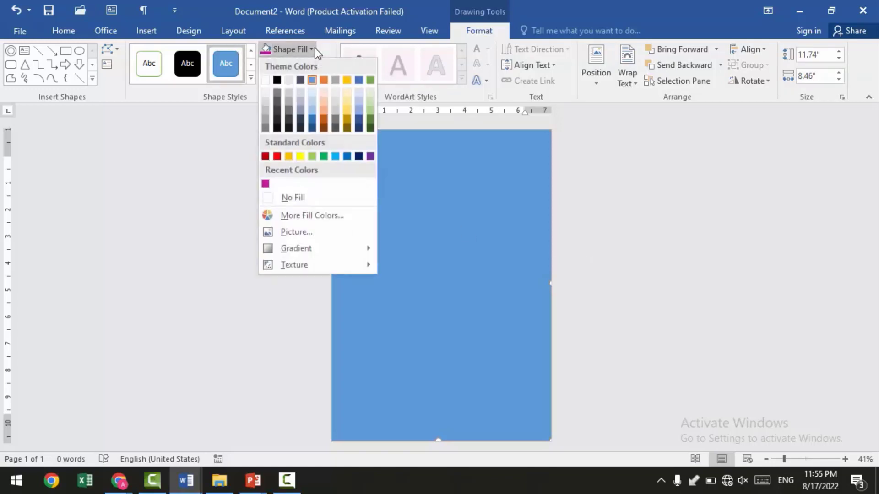
left_click(313, 215)
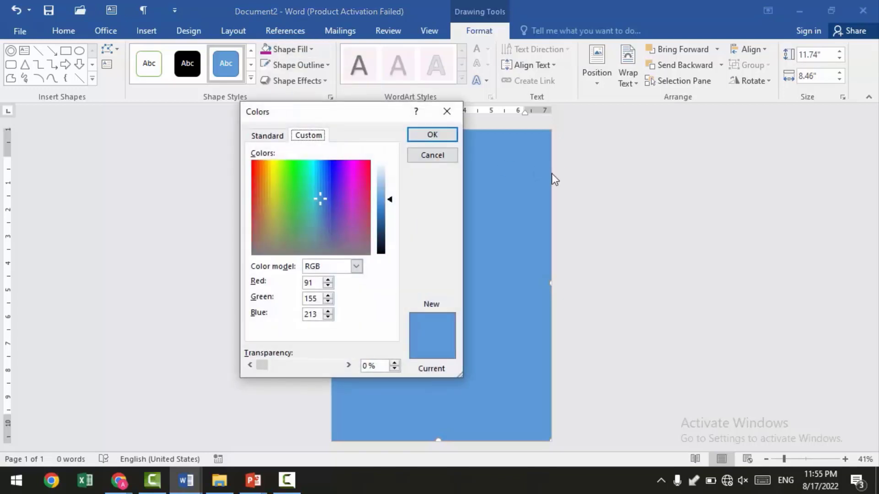
left_click_drag(320, 201, 360, 187)
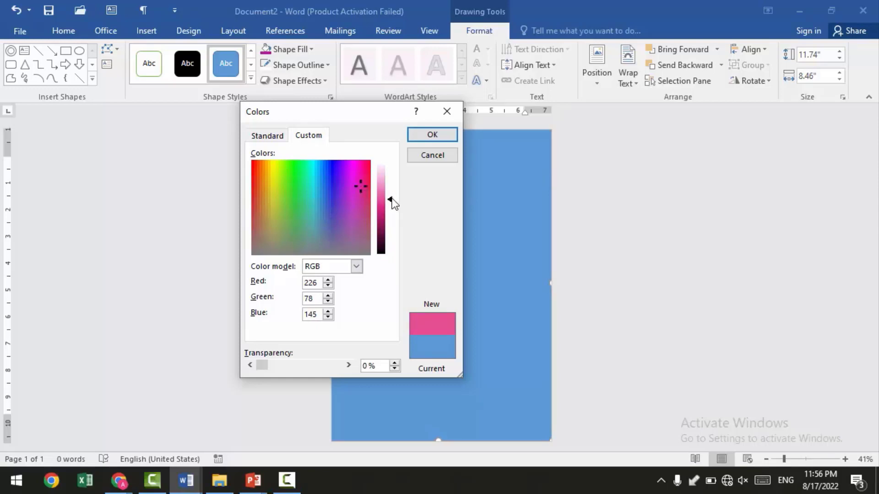
left_click_drag(391, 199, 391, 218)
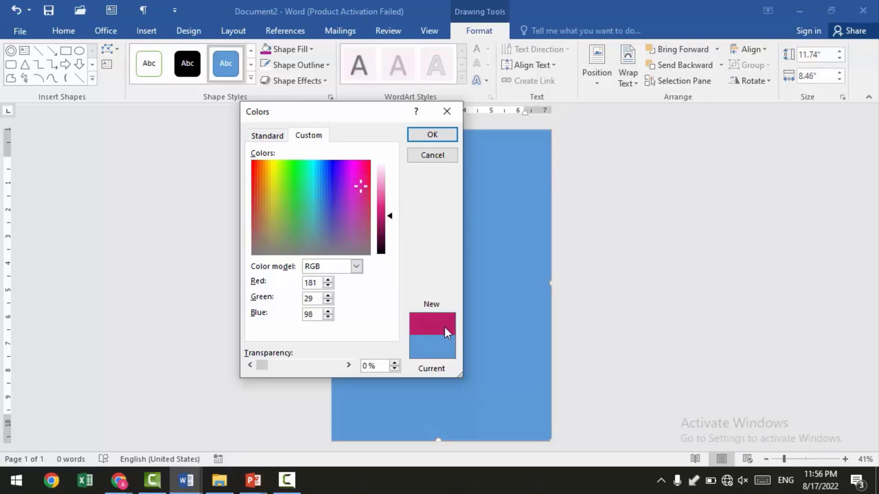
left_click(443, 138)
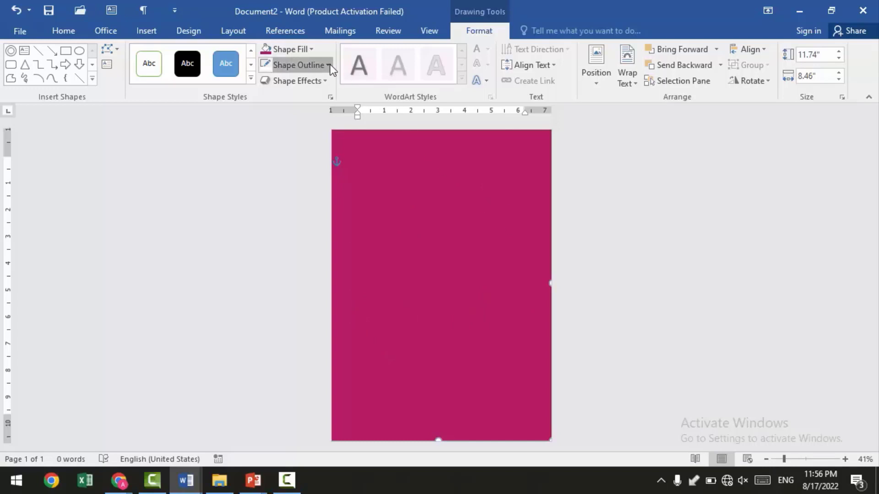
left_click(316, 65)
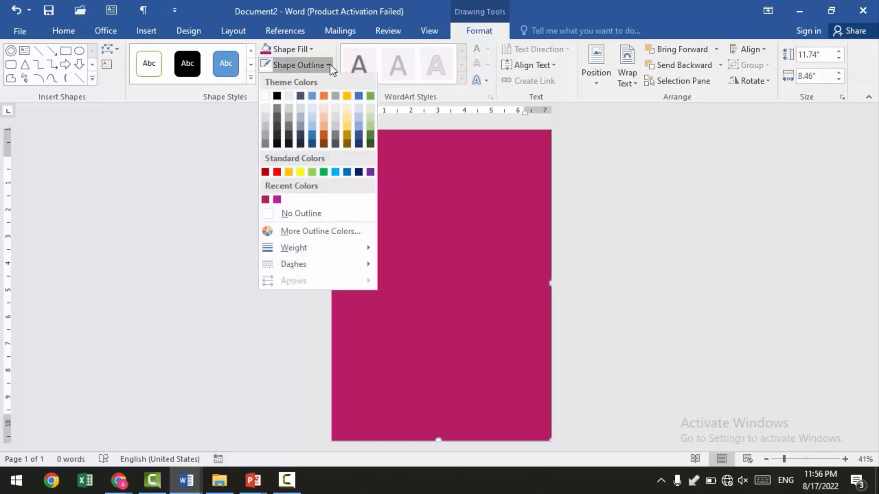
left_click(290, 215)
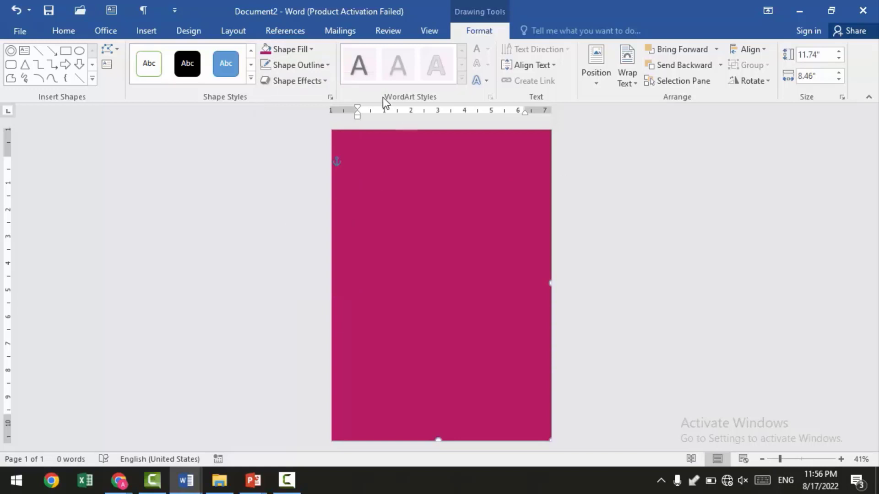
left_click(315, 51)
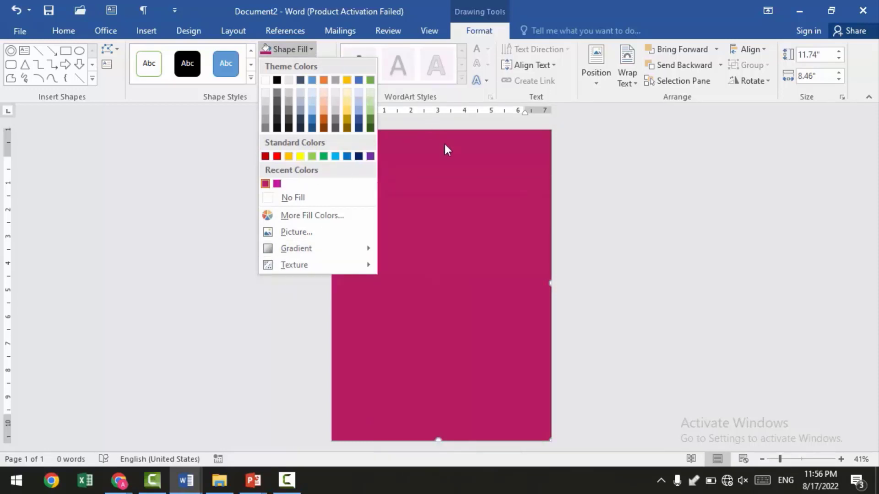
left_click(415, 166)
Give the full-page rectangle a gradient fill using a blue linear preset
right_click(415, 167)
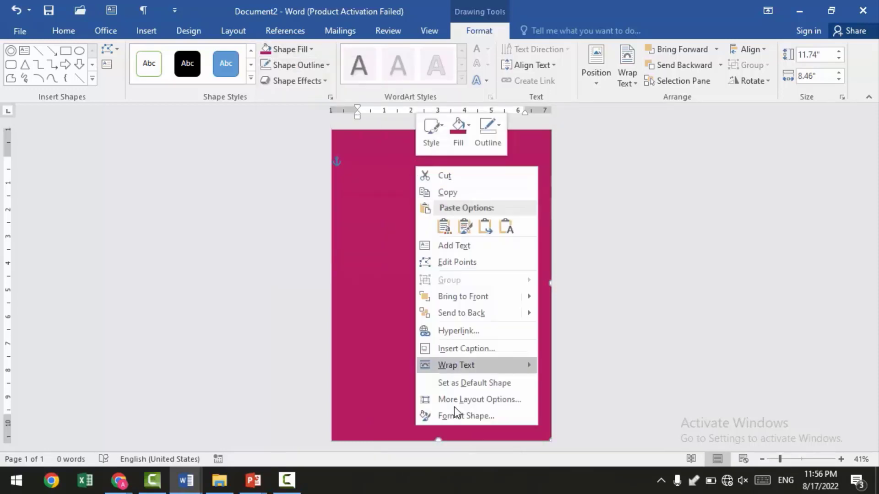
left_click(463, 414)
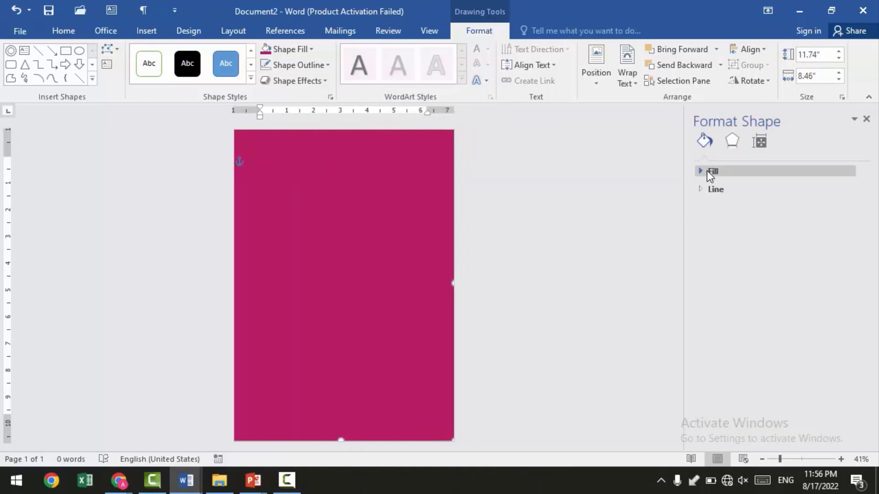
left_click(700, 172)
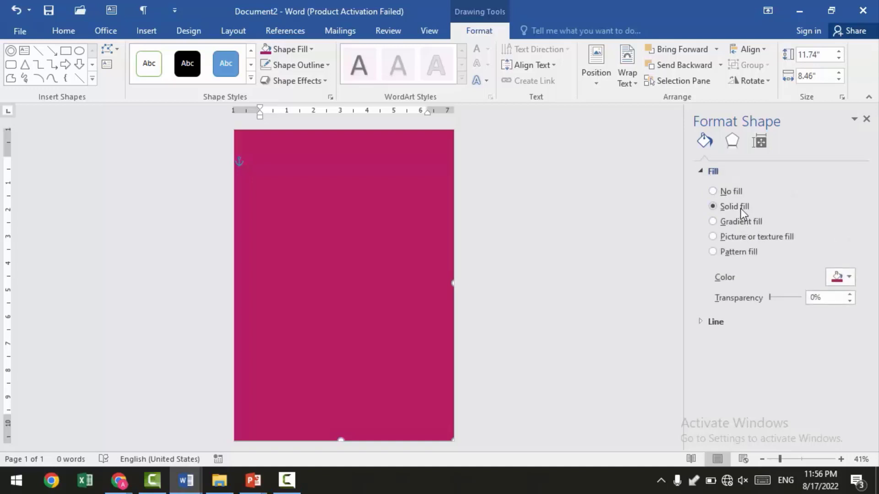
left_click(729, 191)
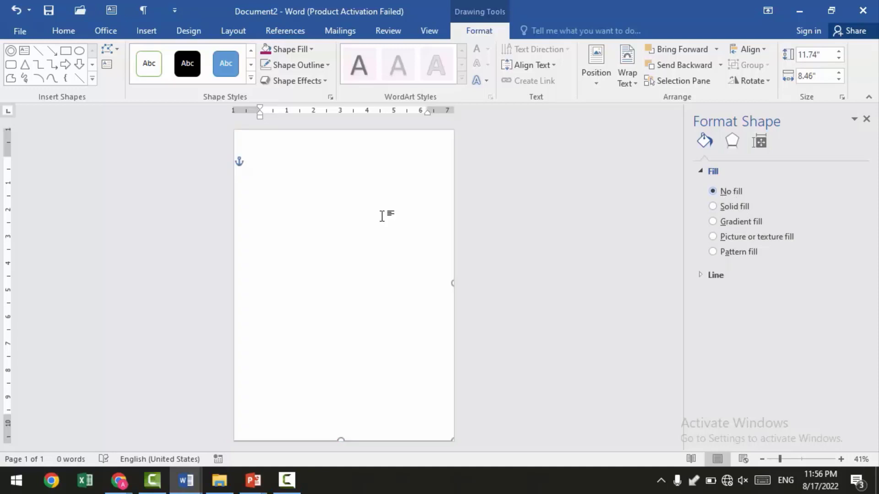
left_click(736, 210)
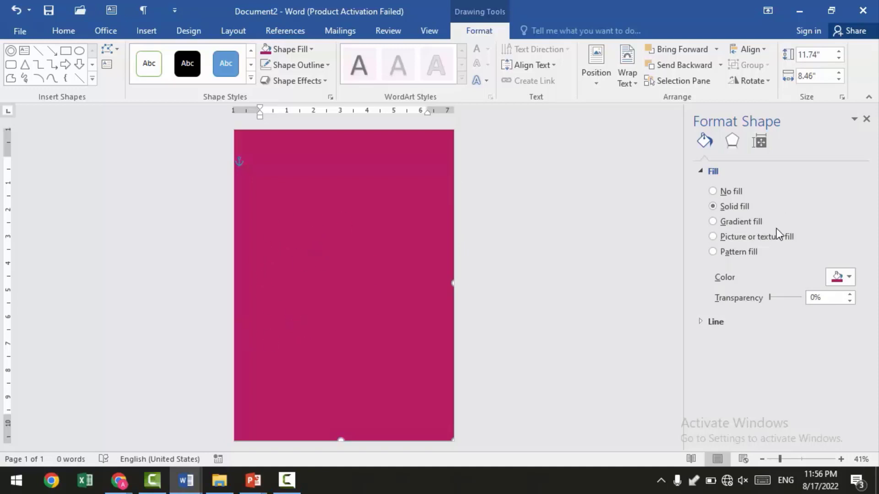
left_click(738, 225)
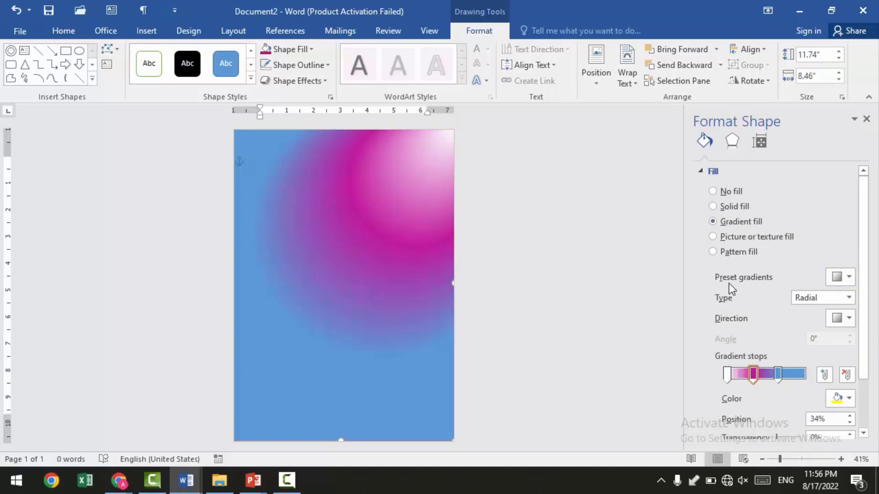
left_click(850, 276)
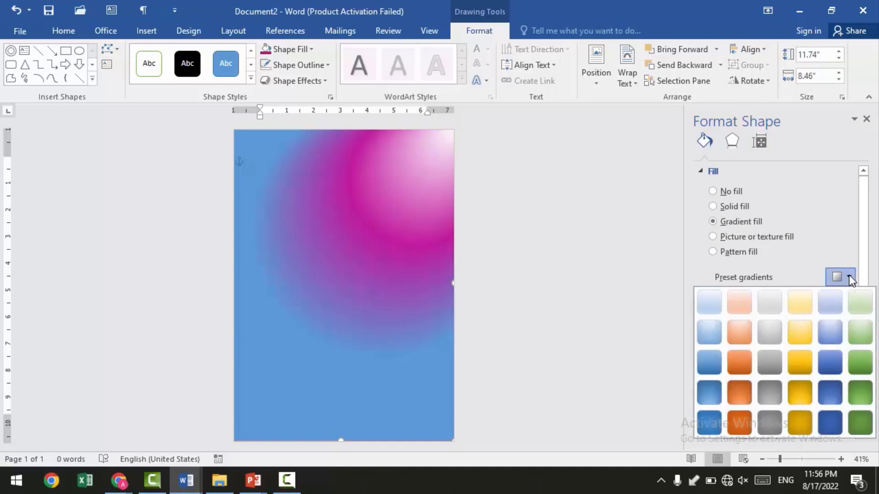
left_click(712, 366)
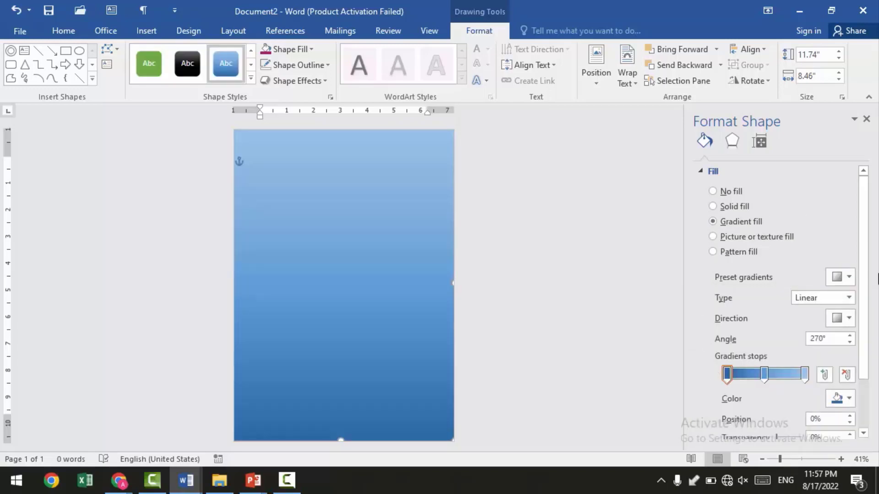
Make the first stop magenta, test gradient types, and move stops to 76% and 22%
left_click(849, 398)
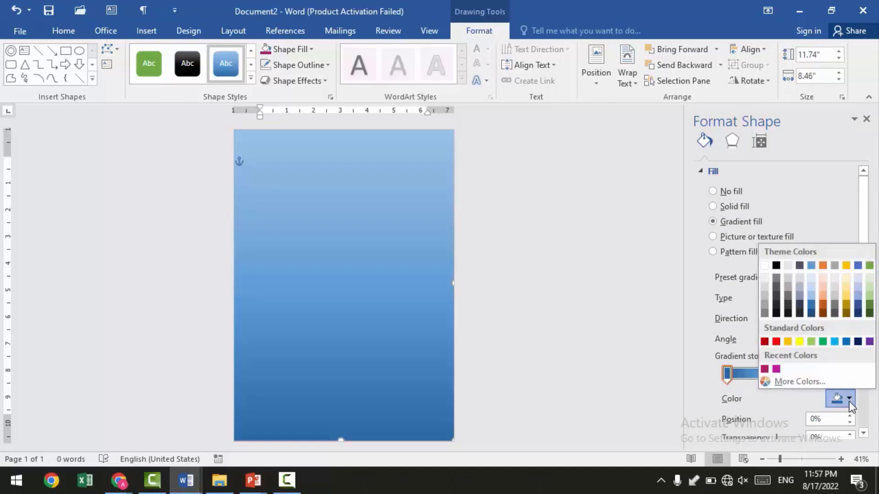
left_click(765, 370)
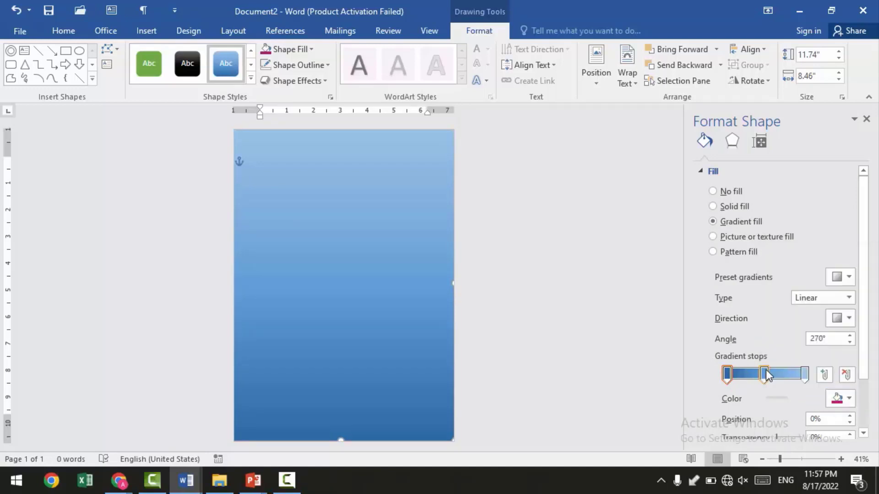
left_click(849, 299)
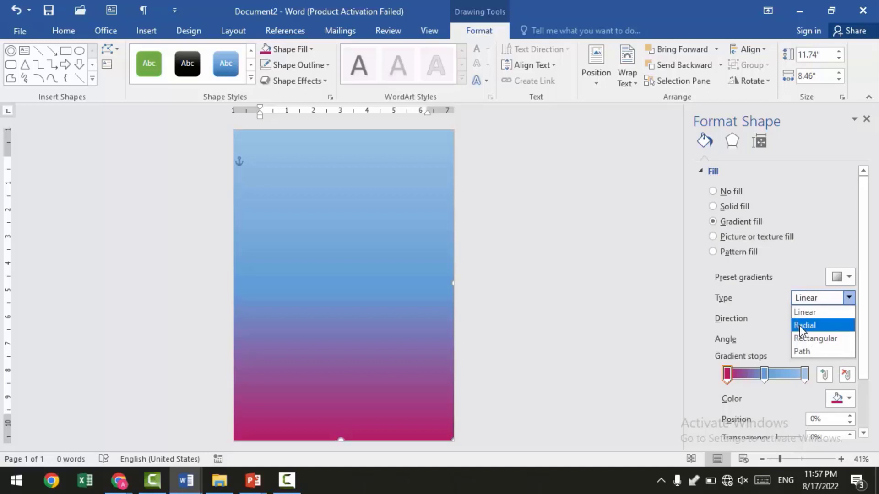
left_click(812, 326)
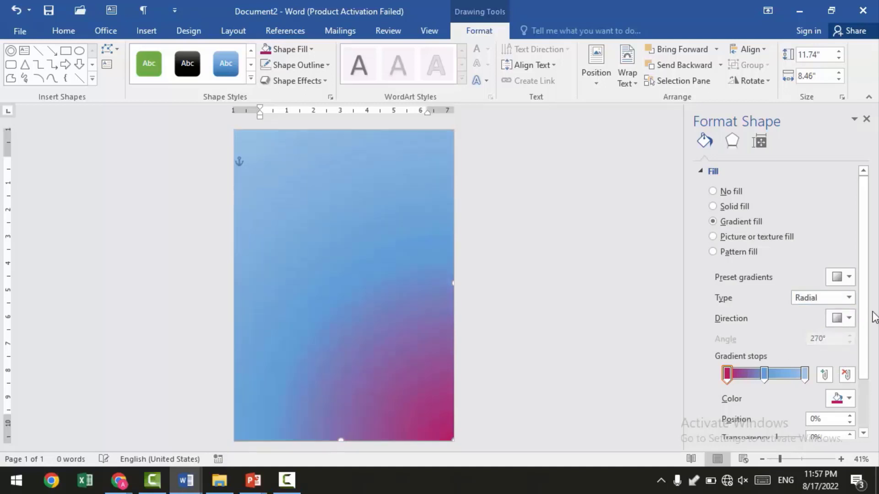
left_click(850, 298)
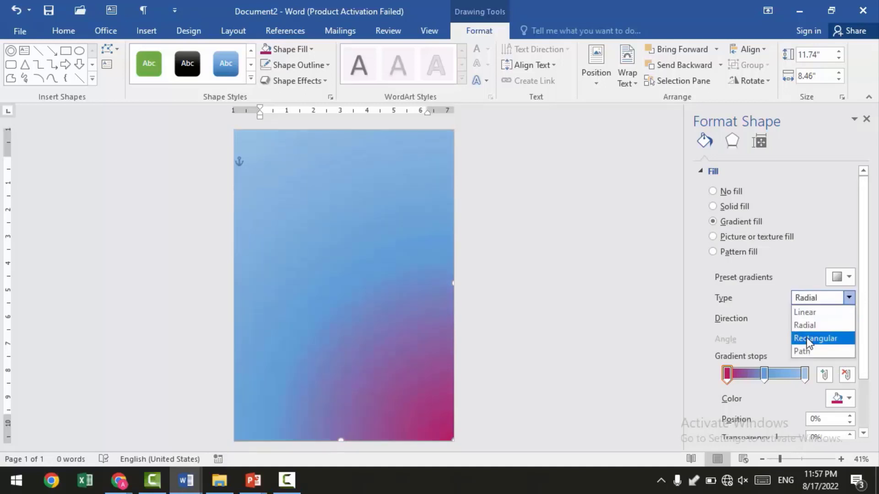
left_click(383, 278)
left_click(296, 209)
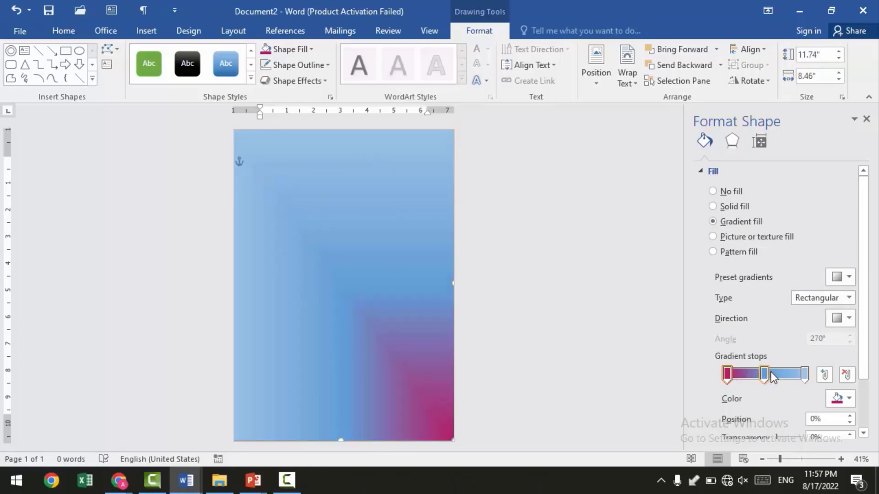
left_click_drag(769, 375, 791, 375)
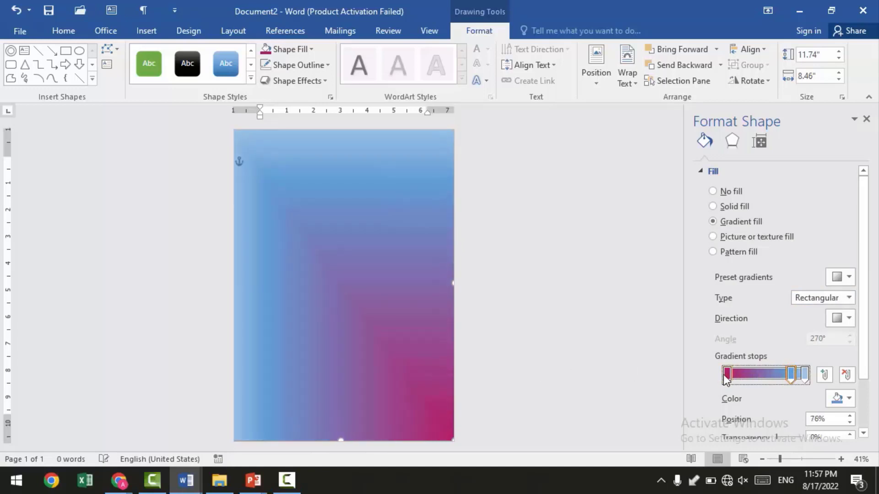
left_click_drag(724, 375, 750, 375)
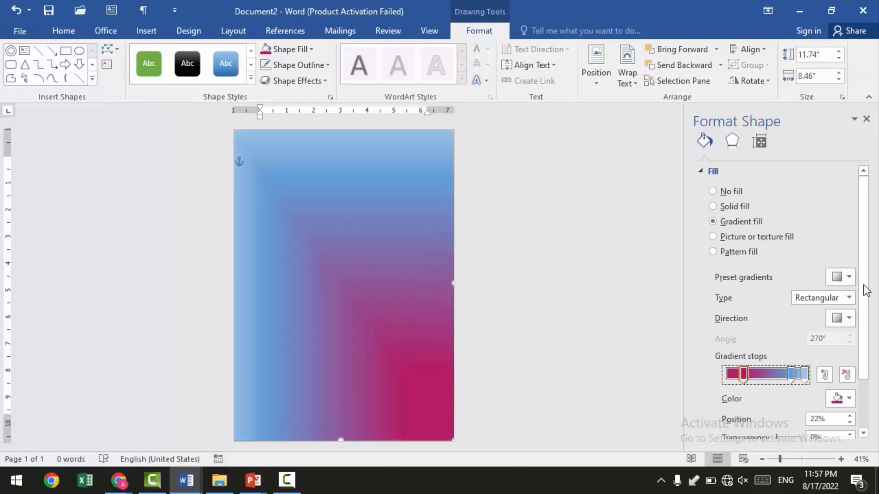
Settle on the Radial gradient type and fine-tune the magenta stop position
left_click(848, 299)
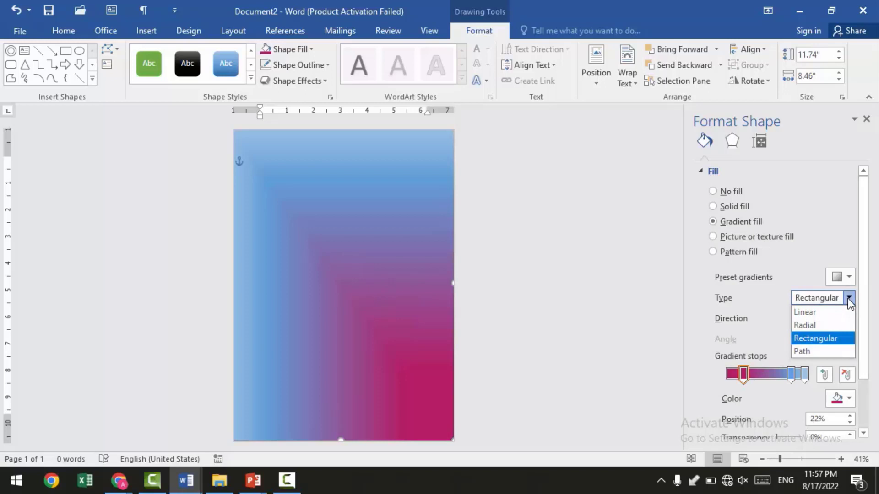
left_click(809, 352)
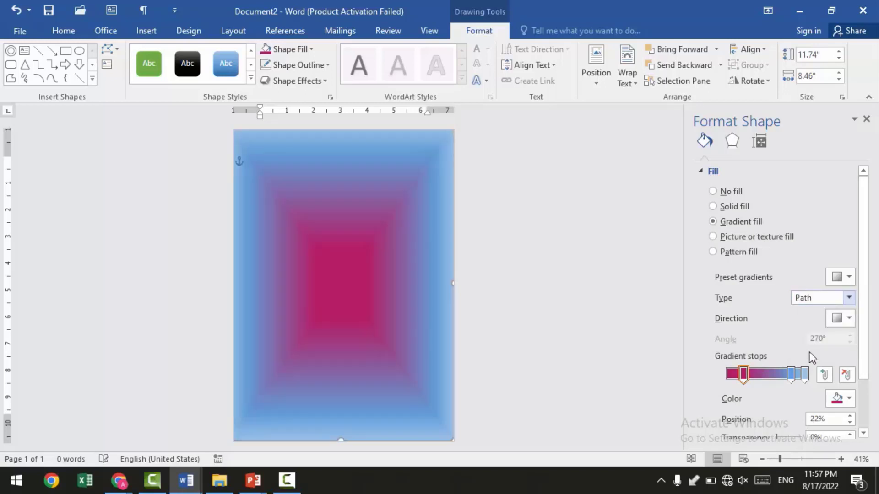
left_click(848, 298)
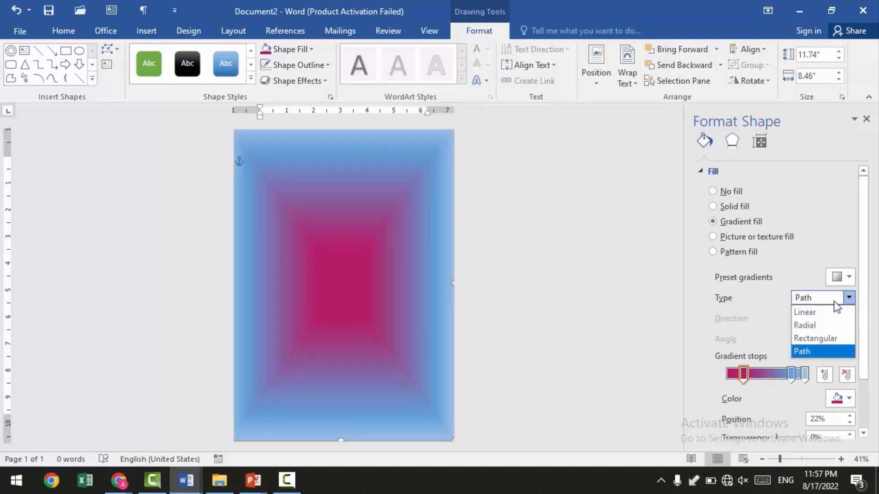
left_click(803, 324)
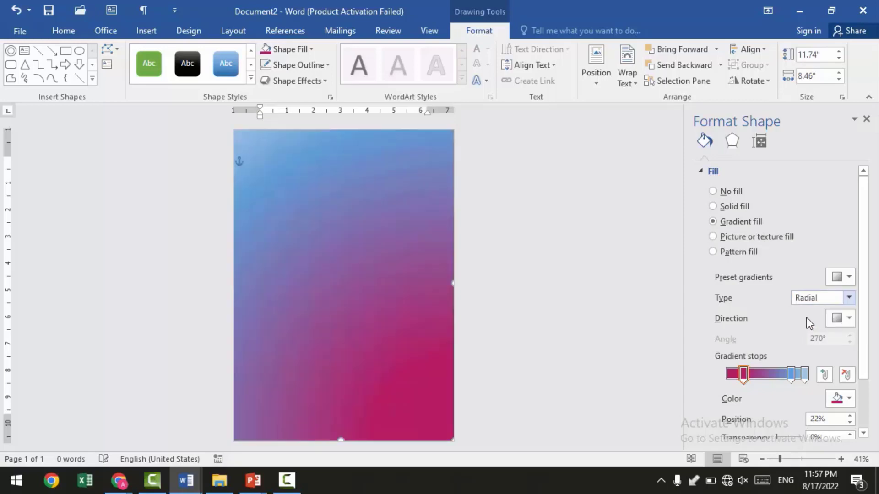
mouse_move(749, 370)
left_mouse_down()
mouse_move(741, 373)
mouse_move(796, 374)
mouse_move(751, 375)
left_mouse_up()
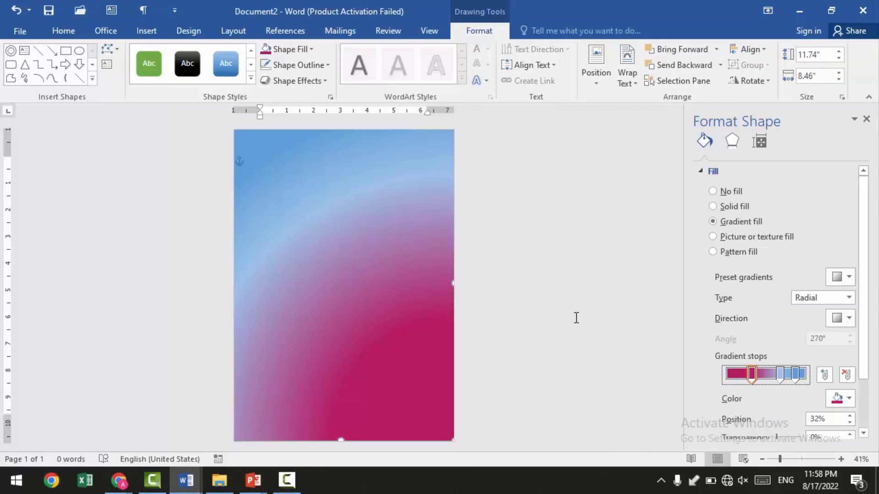
left_click(564, 318)
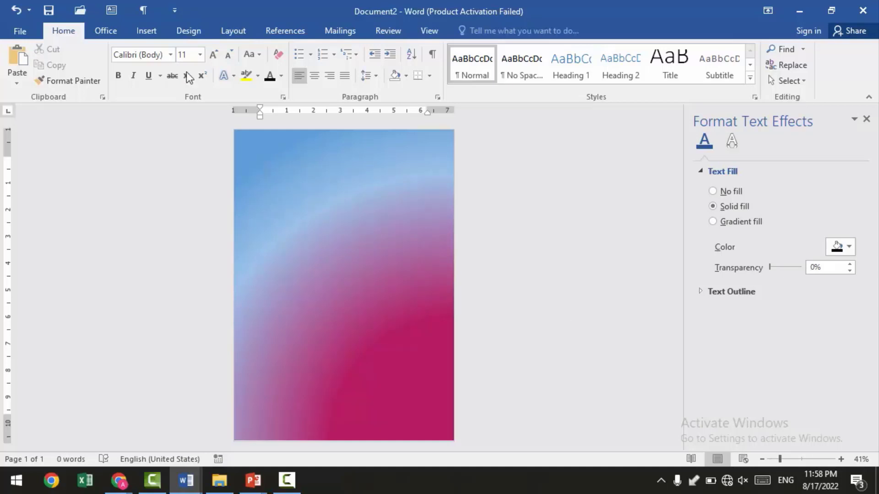
Check the finished Resume example, then return to Document2 to insert another shape
left_click(145, 31)
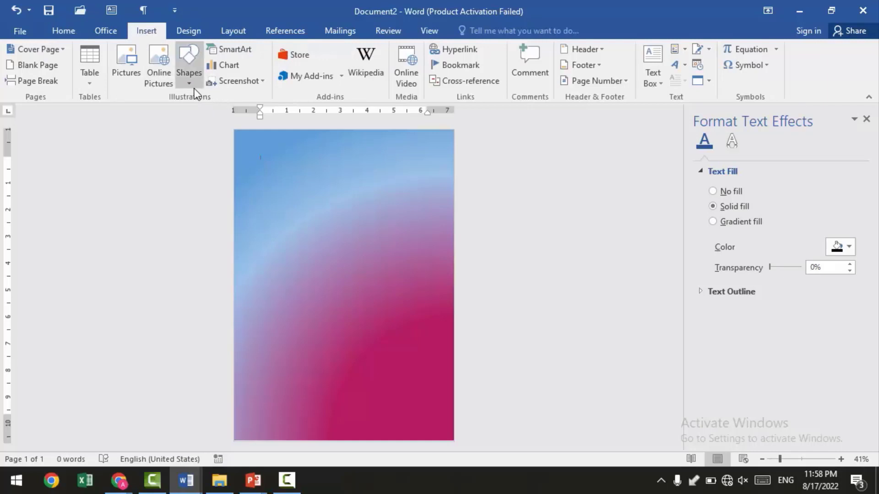
left_click(192, 480)
left_click(95, 438)
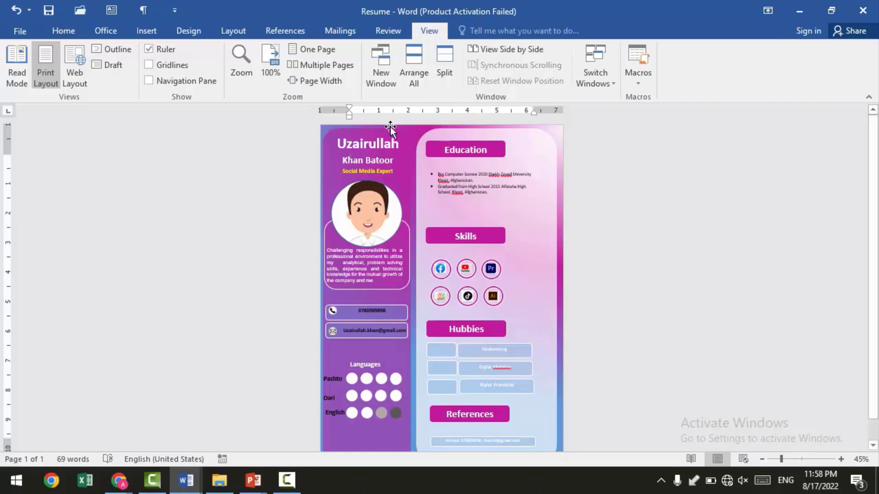
left_click(799, 10)
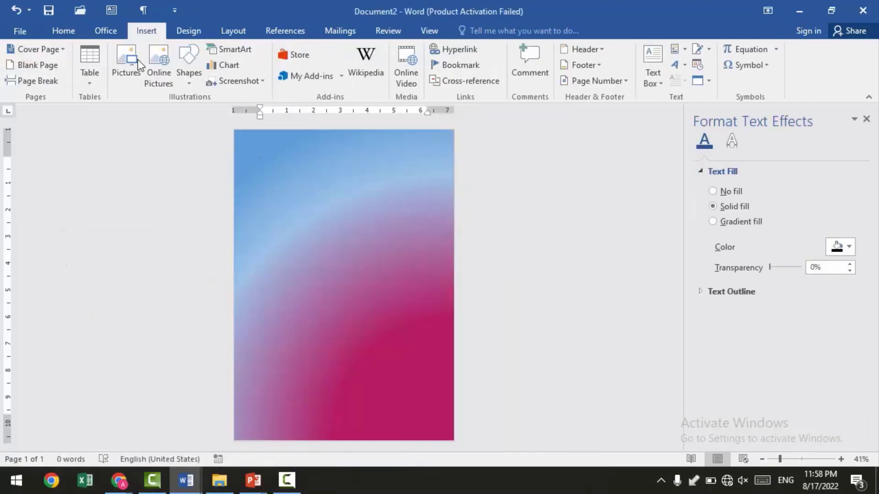
left_click(186, 85)
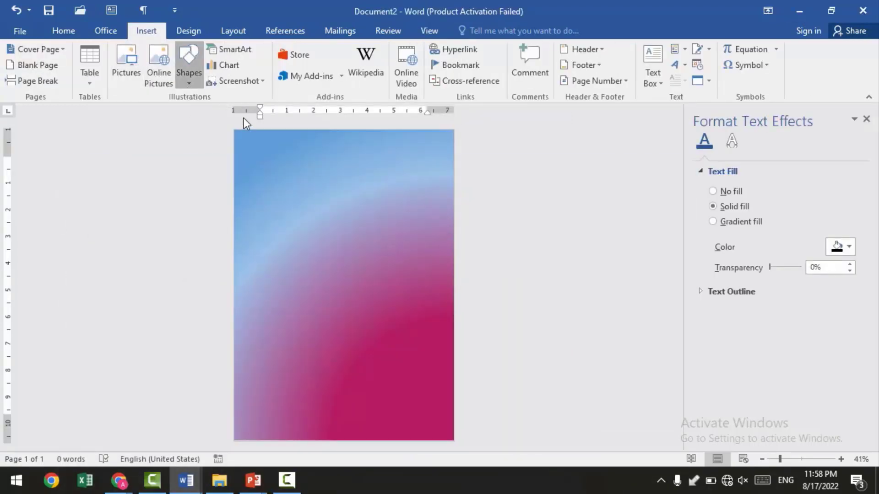
Draw a rounded rectangle flush with the page's left and top edges, height 11.5"
left_click(265, 112)
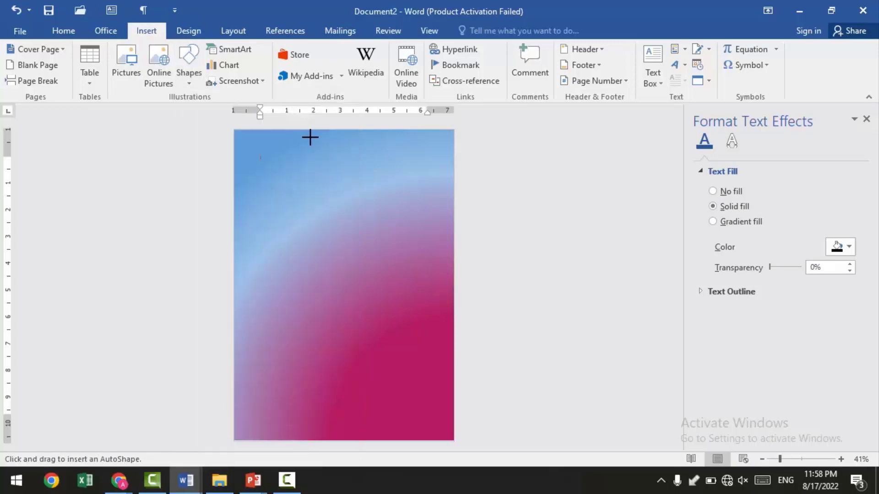
mouse_move(316, 141)
left_mouse_down()
mouse_move(228, 436)
mouse_move(237, 439)
left_mouse_up()
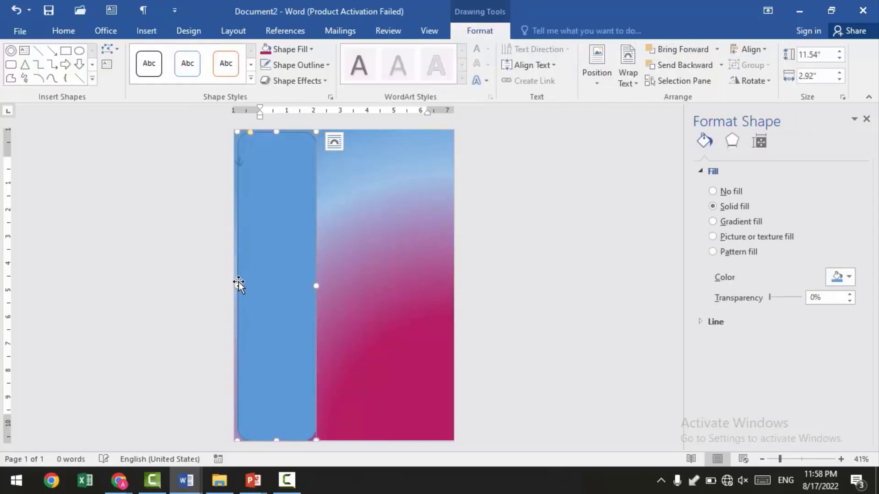
left_click_drag(236, 282, 233, 284)
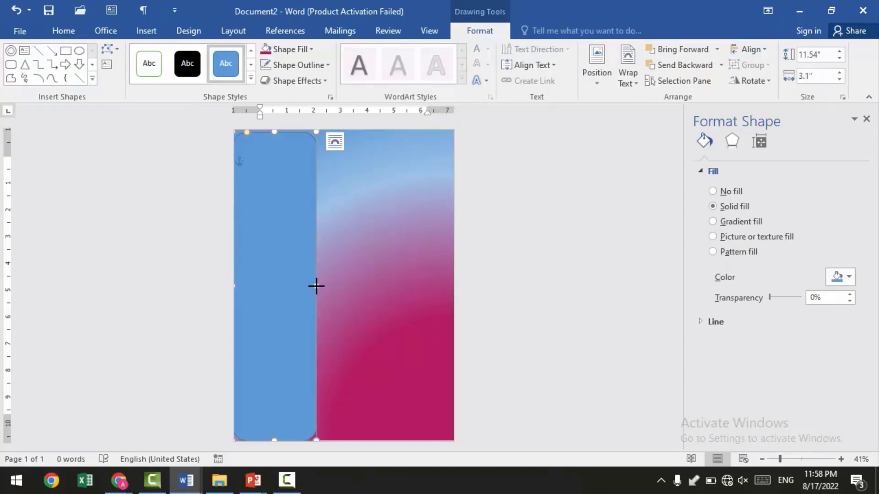
left_click_drag(316, 286, 321, 286)
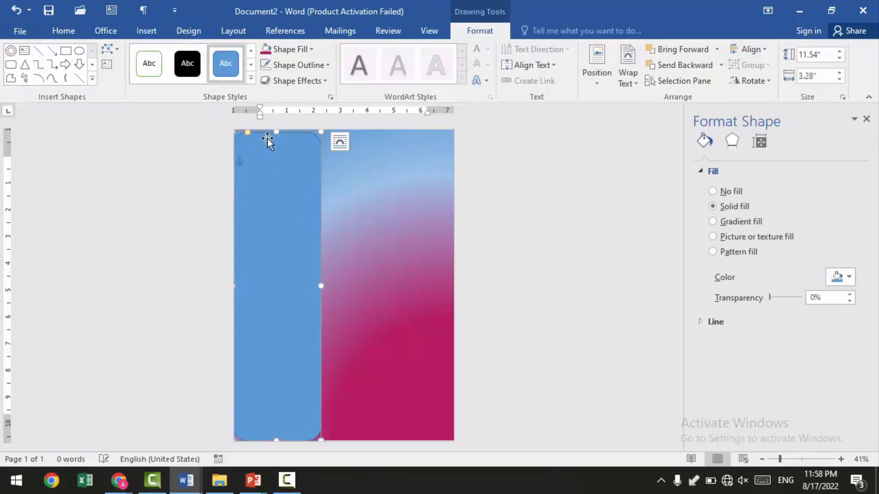
left_click_drag(273, 130, 274, 123)
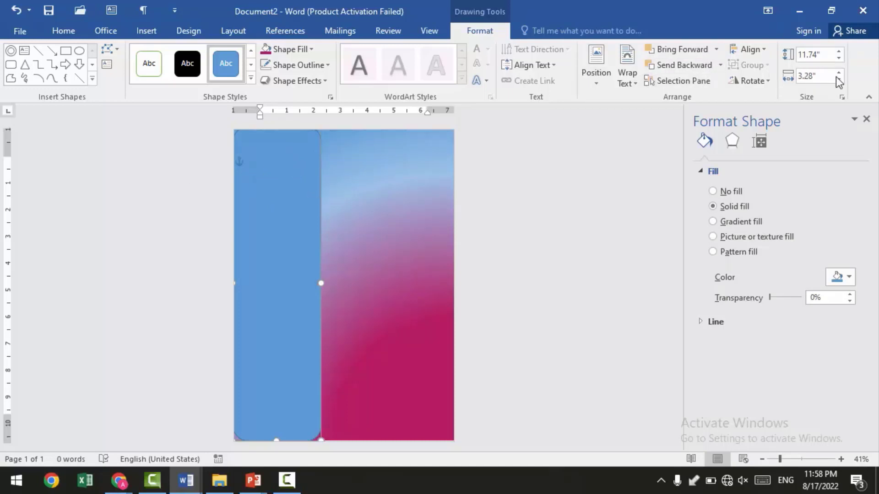
left_click(828, 54)
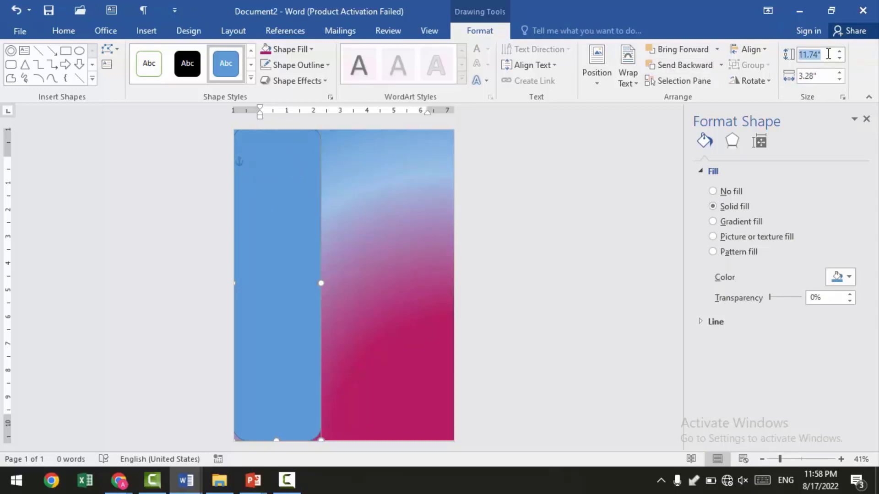
type("11.50")
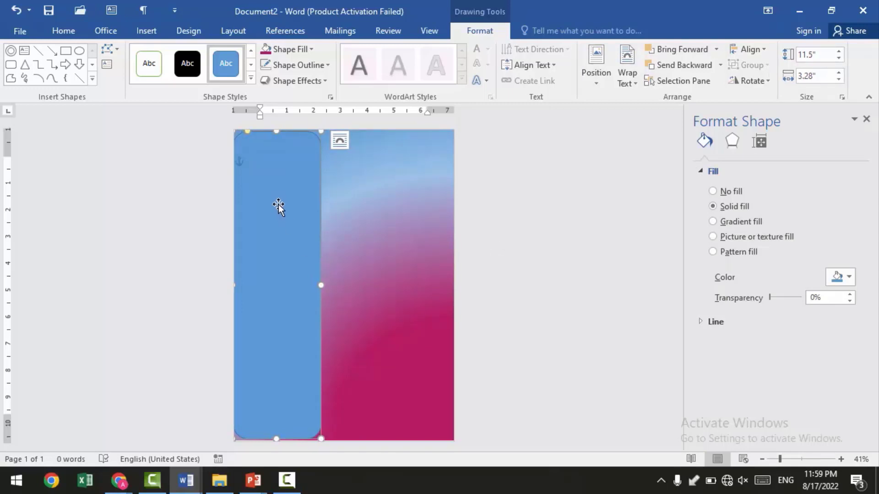
Fill the left rounded panel with the recent crimson colour at 70% transparency
left_click(309, 50)
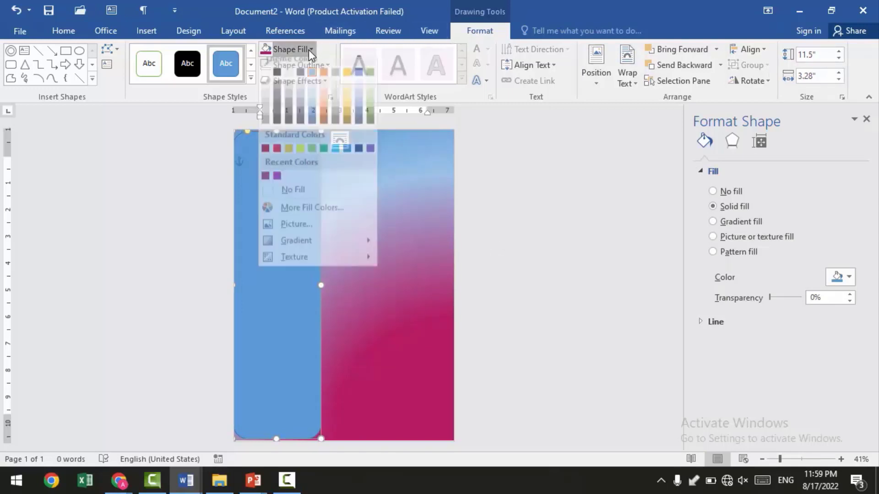
left_click(266, 184)
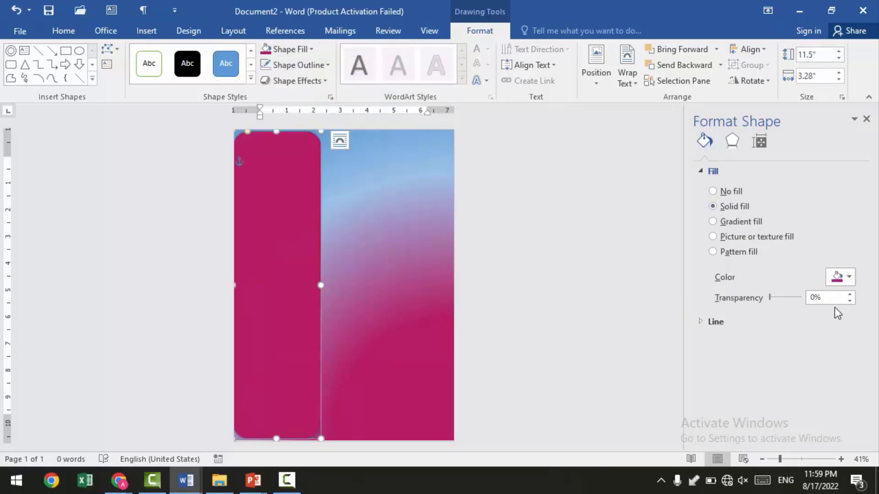
left_click_drag(830, 298, 794, 306)
type("70")
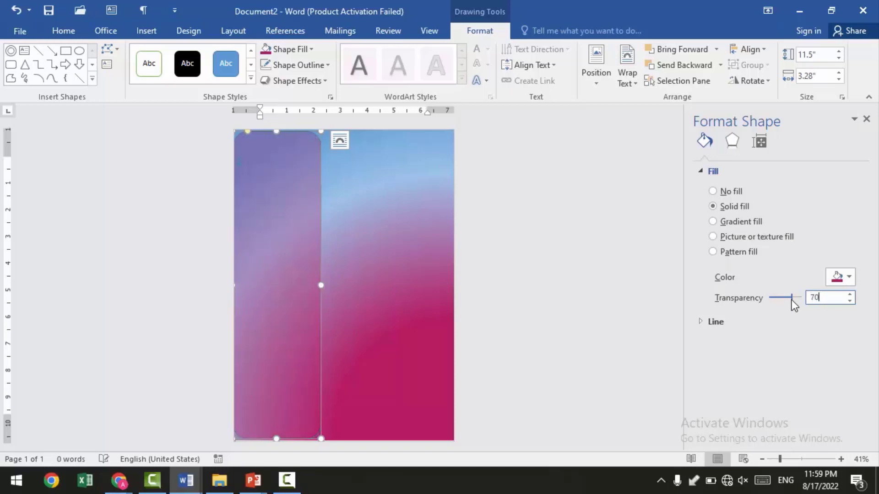
type("%")
Remove the left panel's outline so it reads as a frosted sidebar
left_click(375, 241)
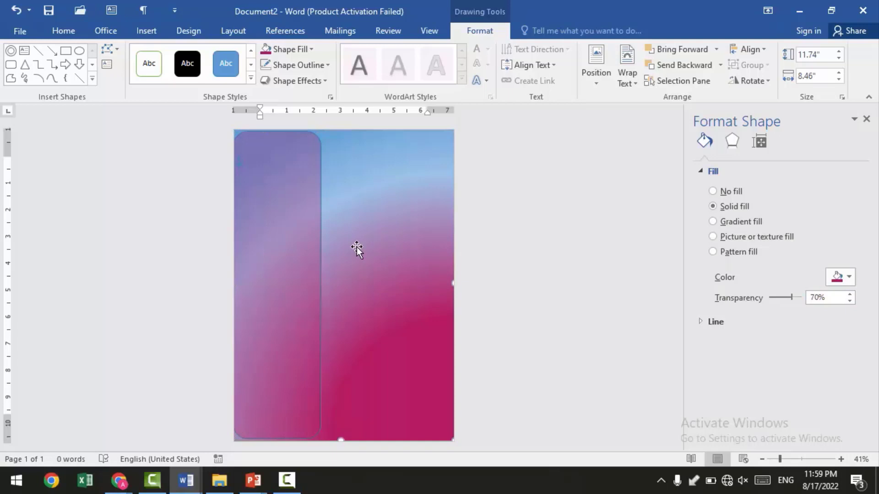
left_click(312, 247)
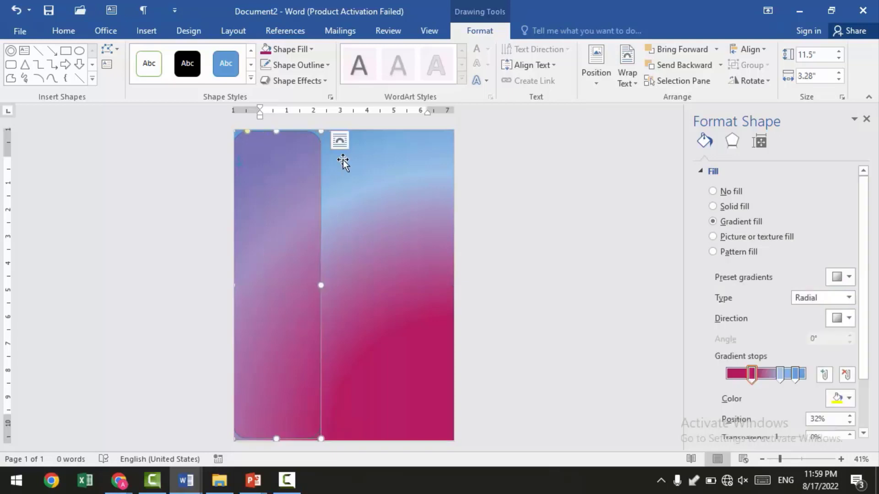
left_click(324, 65)
left_click(296, 212)
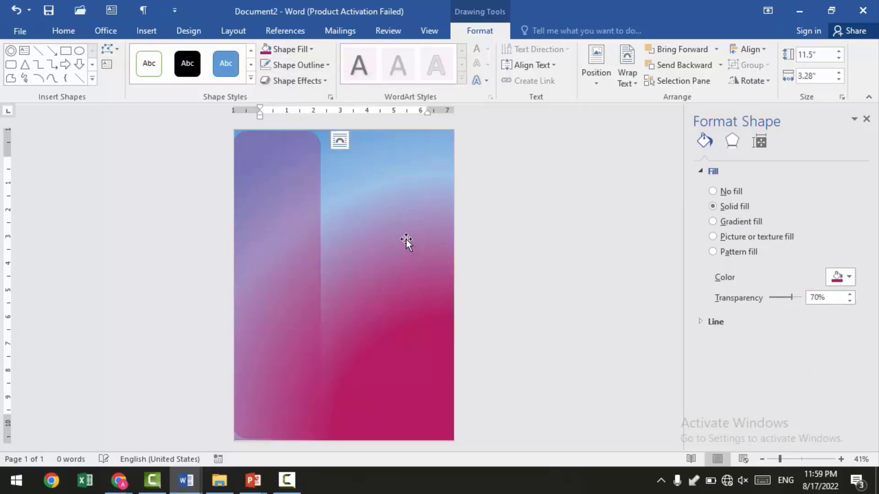
left_click(357, 308)
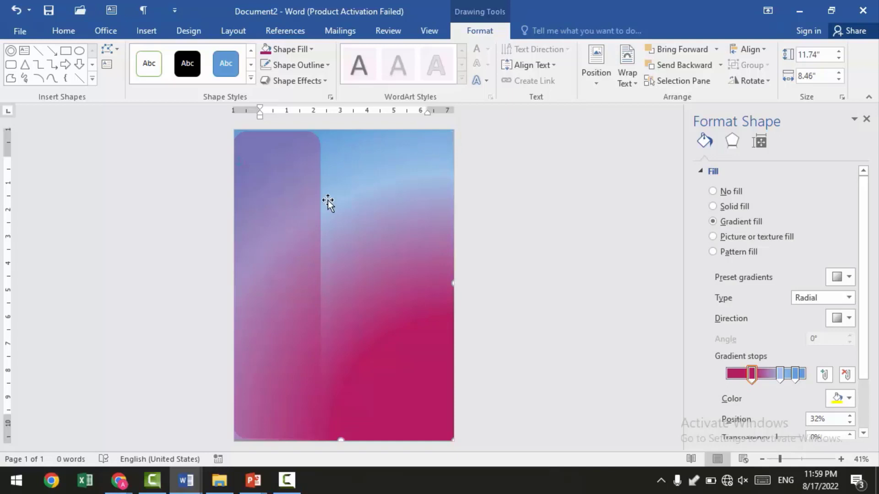
left_click(154, 32)
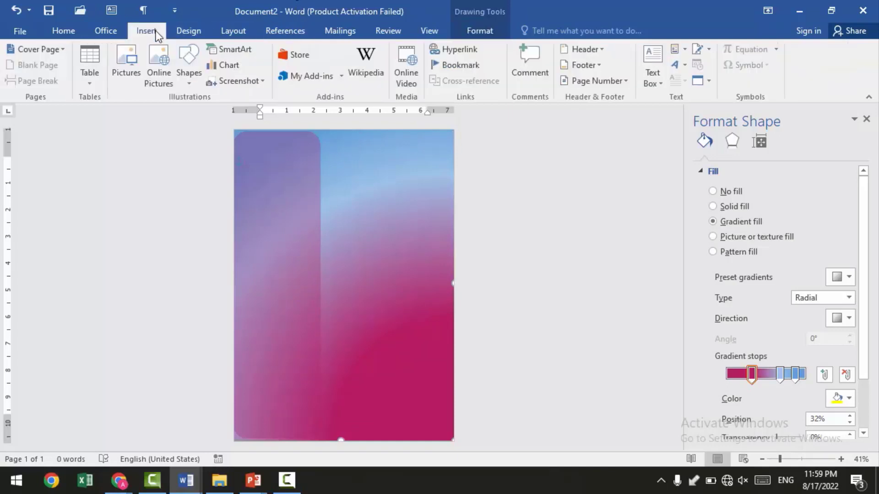
Draw a second rounded rectangle on the page's right side, extending left to meet the column
left_click(194, 87)
left_click(267, 113)
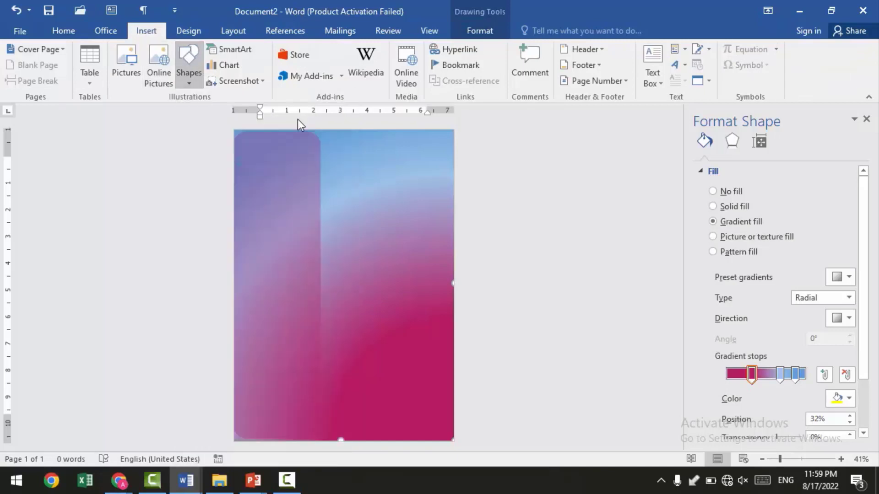
mouse_move(339, 131)
left_mouse_down()
mouse_move(455, 217)
mouse_move(451, 441)
left_mouse_up()
left_click_drag(339, 284, 329, 285)
left_click(317, 287)
left_click(376, 273)
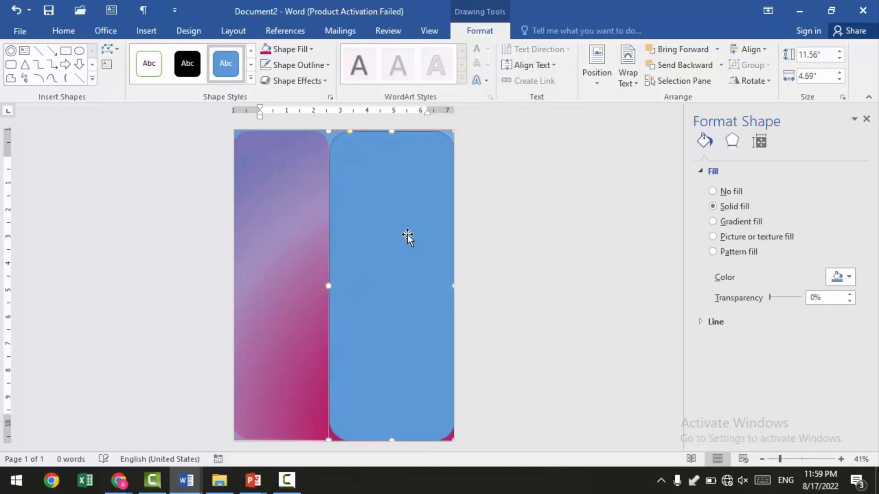
Fill the right rectangle white with no outline and 40% transparency
left_click(315, 54)
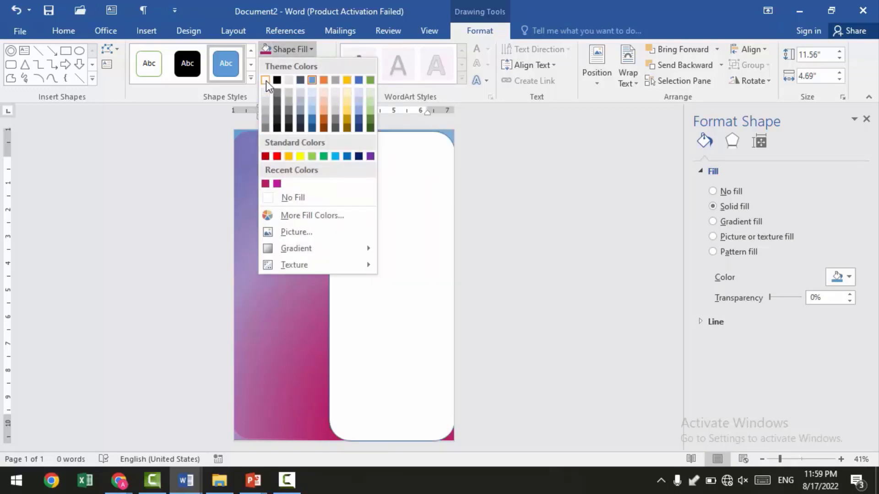
left_click(266, 81)
left_click(326, 65)
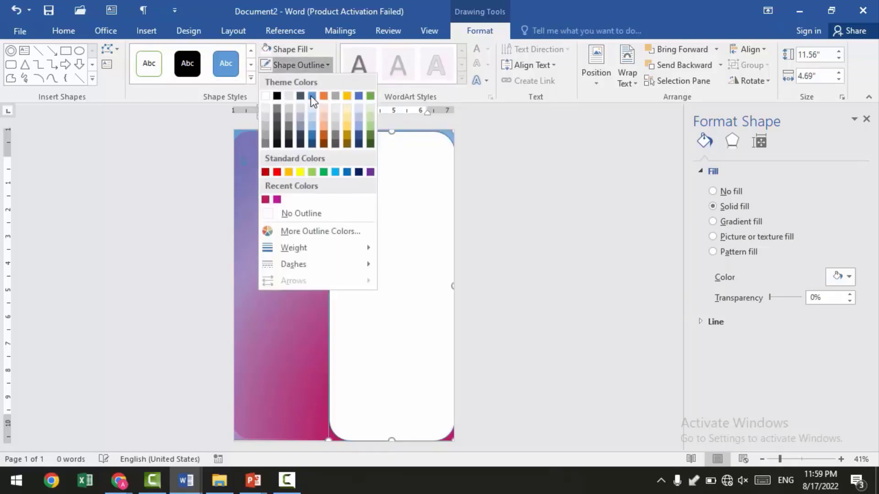
left_click(287, 213)
left_click(411, 198)
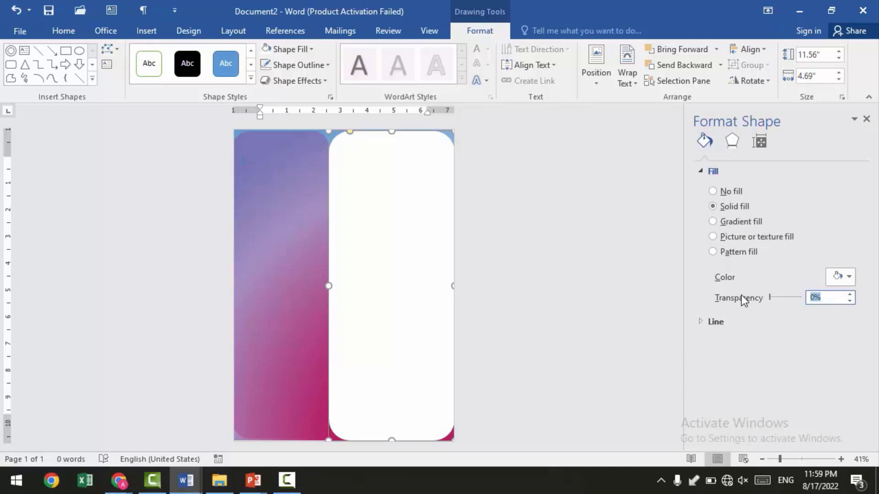
type("30")
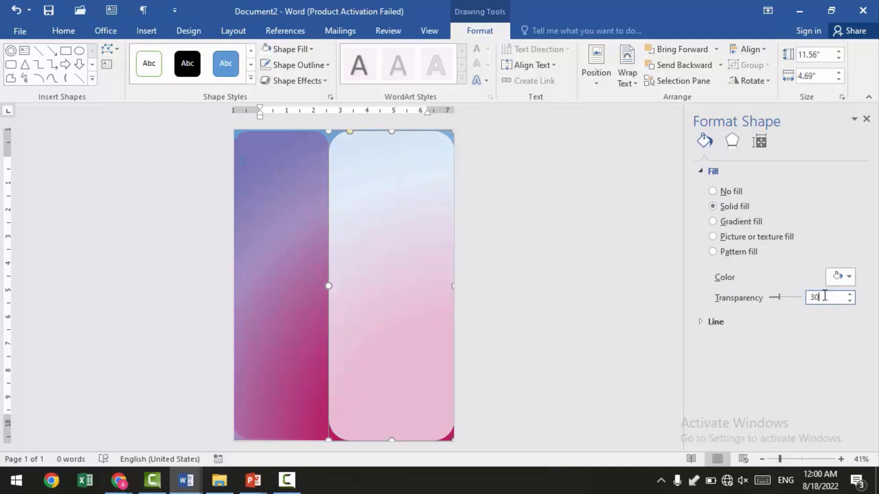
double_click(808, 297)
type("40")
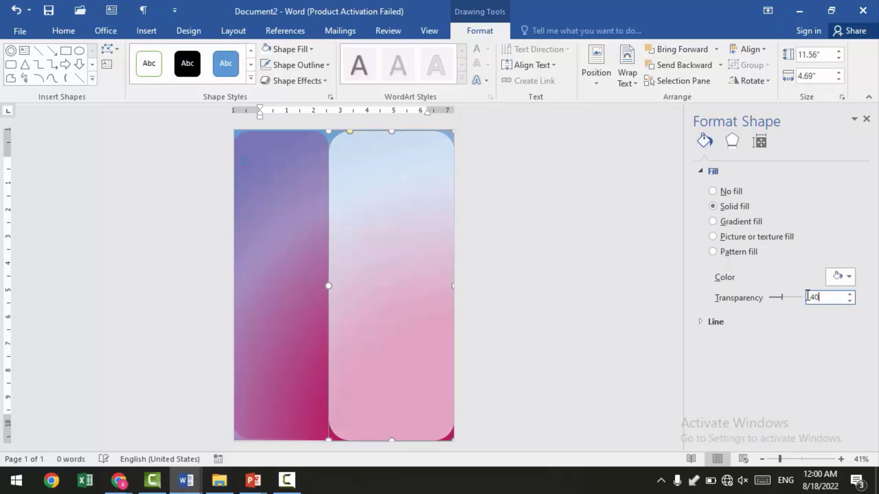
left_click(543, 322)
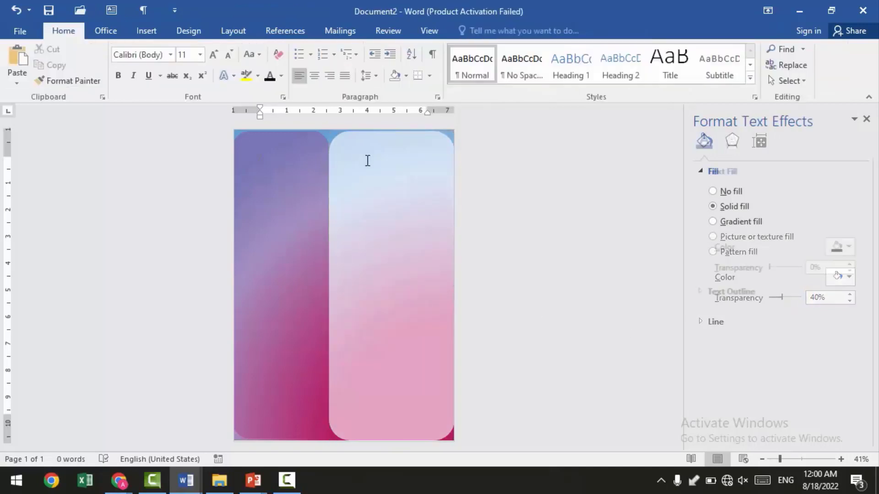
Set the right rectangle's height to 11.5 inches
left_click(391, 191)
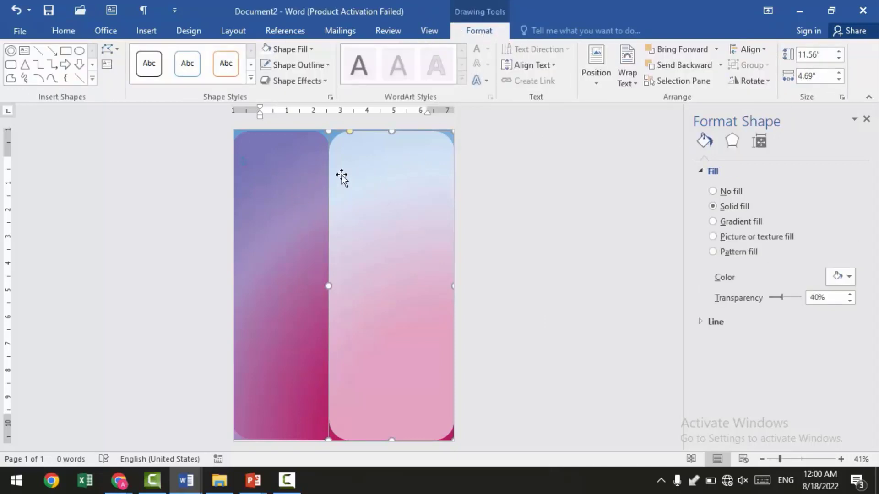
left_click(305, 188)
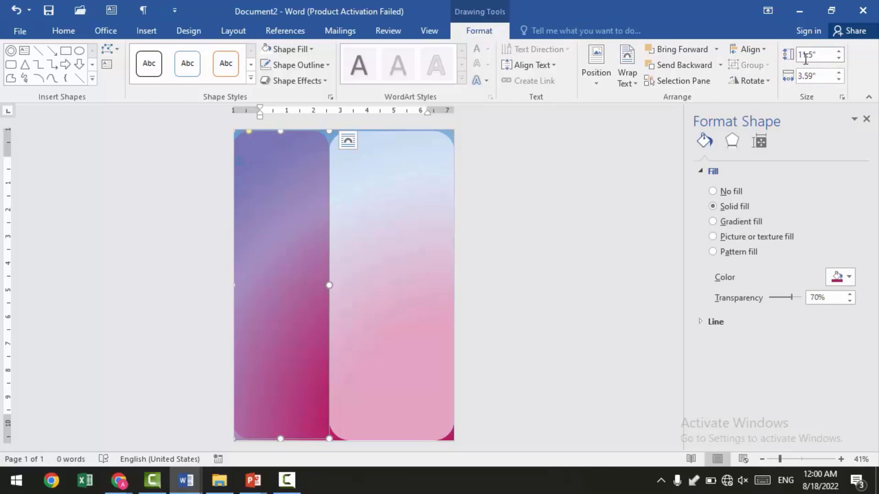
left_click(402, 226)
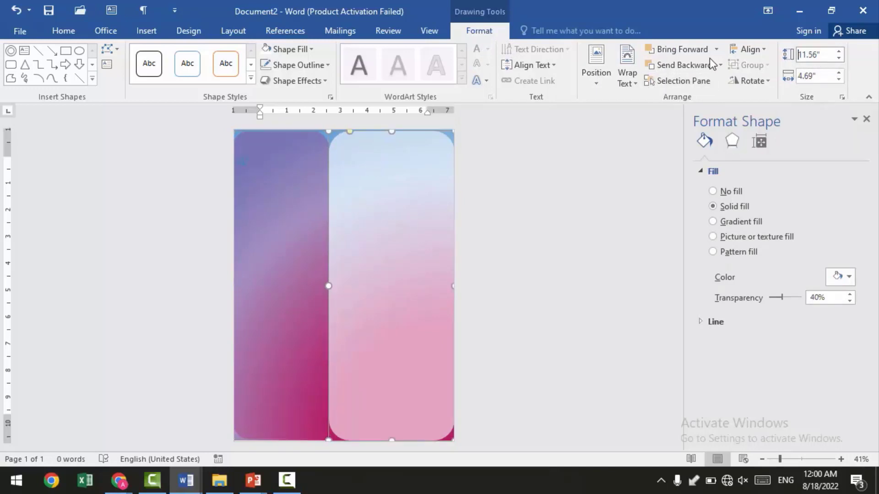
double_click(819, 55)
type("11.")
key("Return")
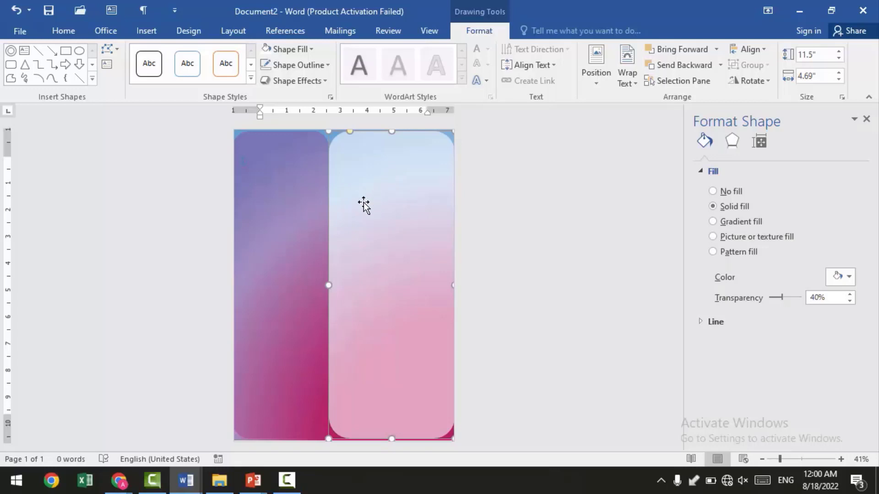
left_click(280, 213, "shift")
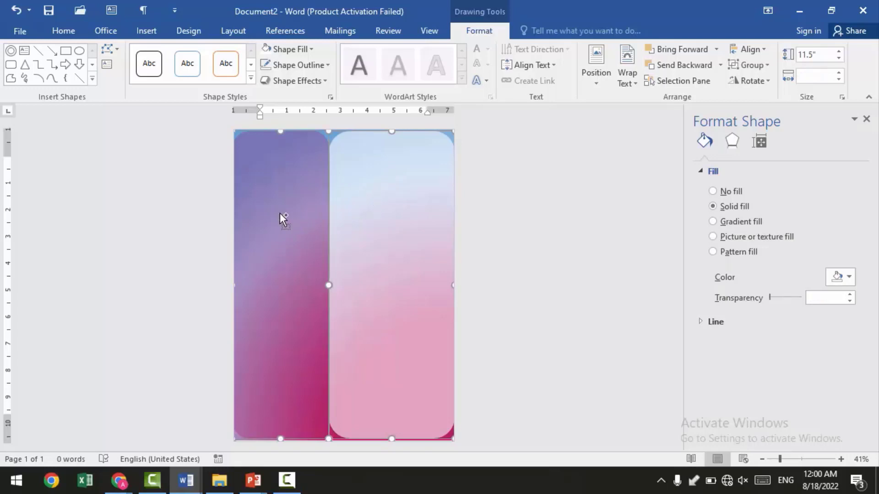
left_click(764, 49)
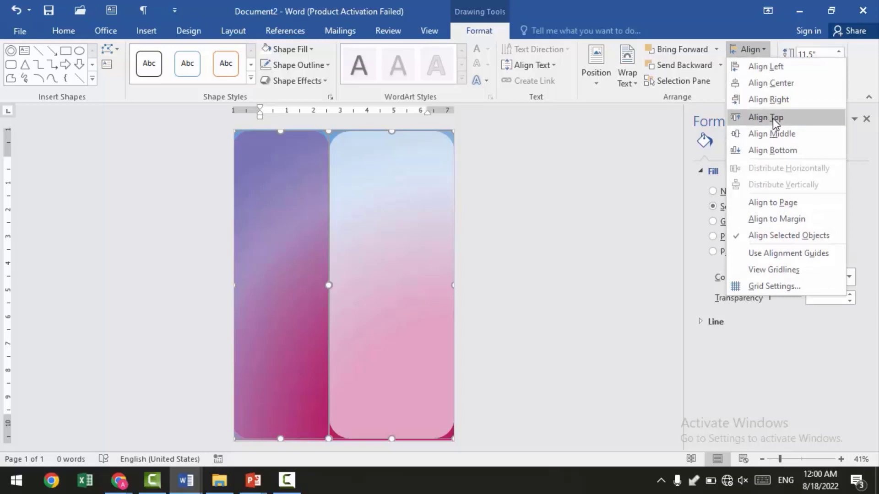
left_click(773, 120)
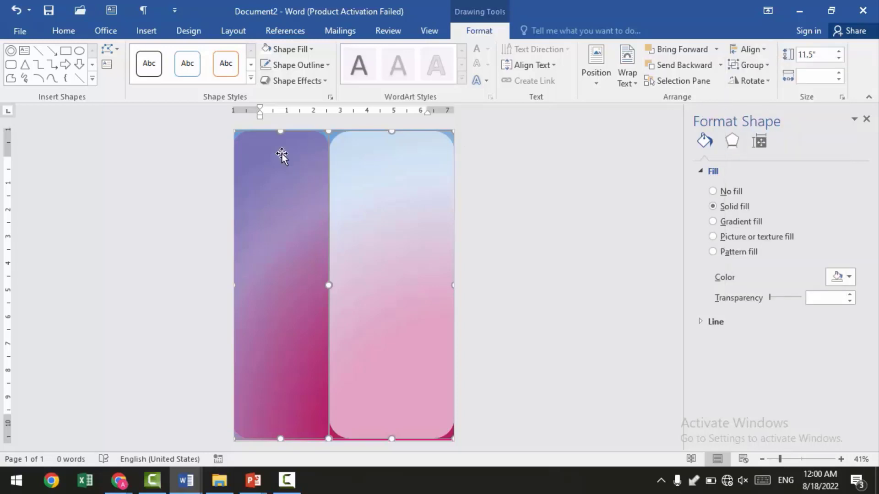
left_click(583, 328)
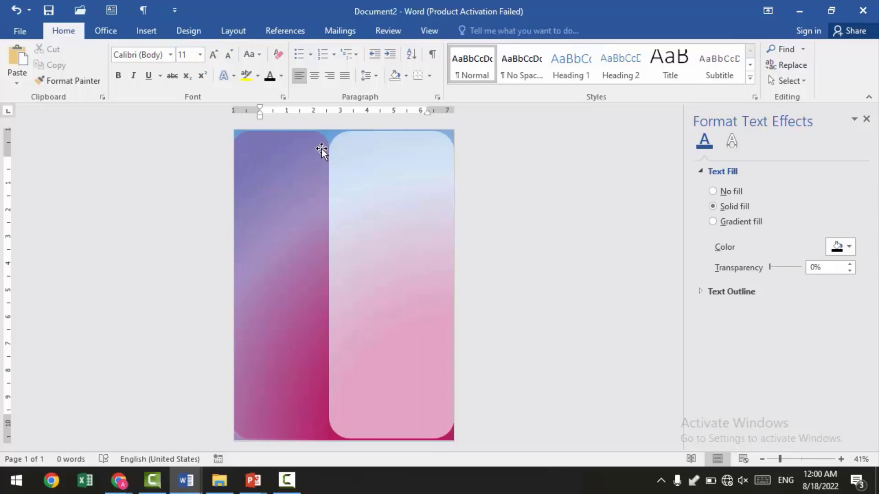
Add a top-left text box with the applicant's full name, enlarged to about 2.79" by 3.05"
left_click(111, 10)
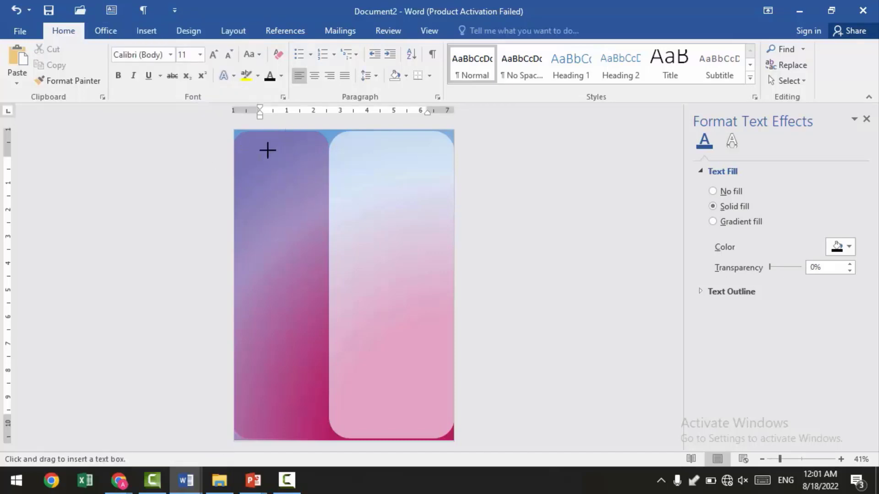
left_click(254, 138)
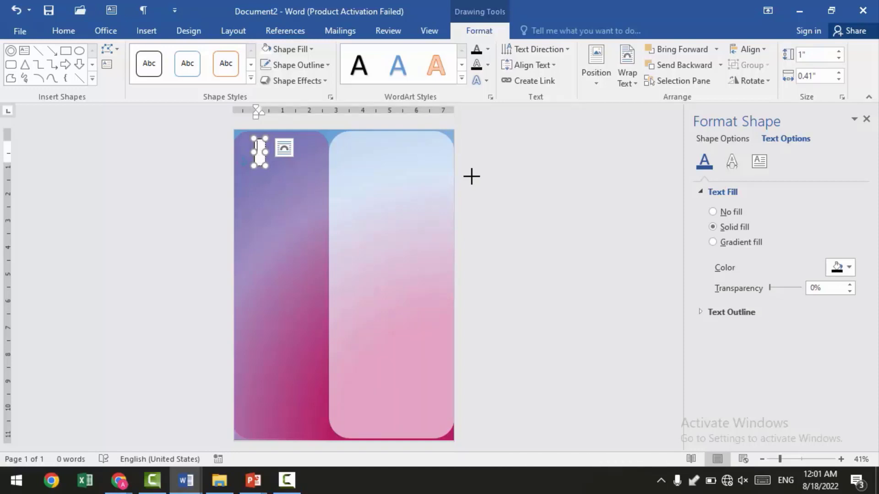
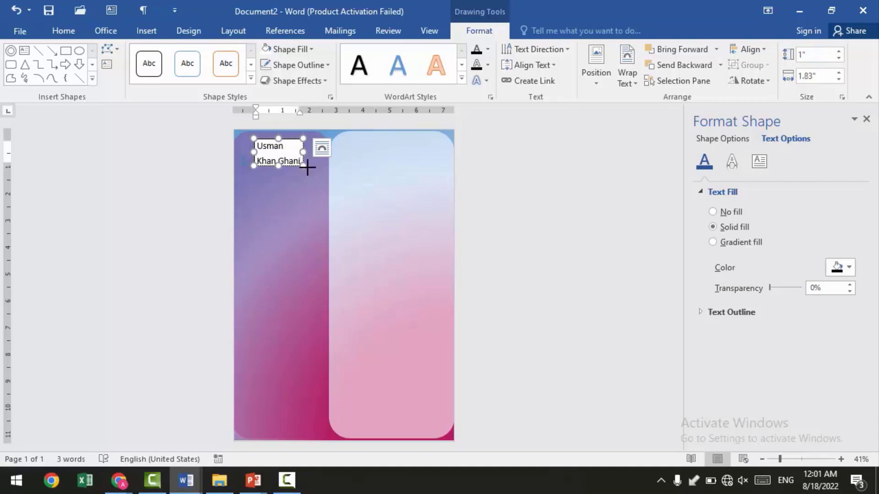
key("Escape")
left_click_drag(336, 213, 335, 213)
mouse_move(305, 137)
left_mouse_down()
mouse_move(294, 137)
mouse_move(301, 137)
left_mouse_up()
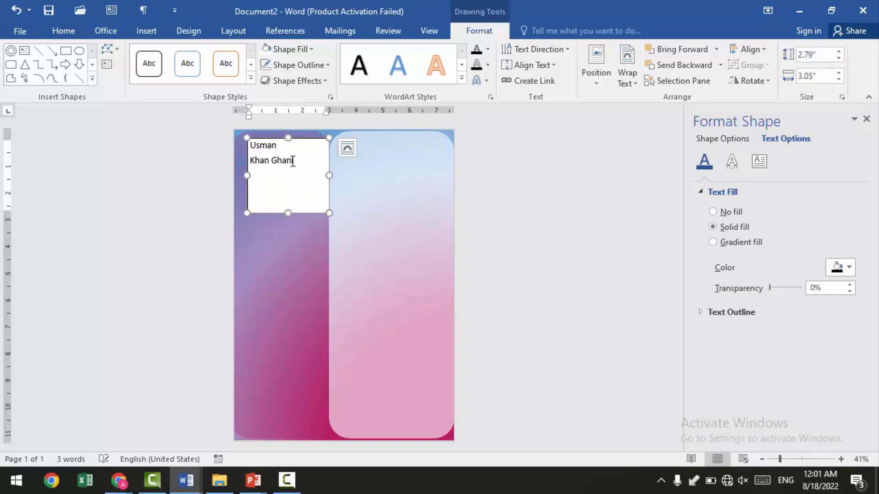
Centre both lines of the name in the text box
left_click(247, 142)
key("ctrl+a")
left_click(271, 160)
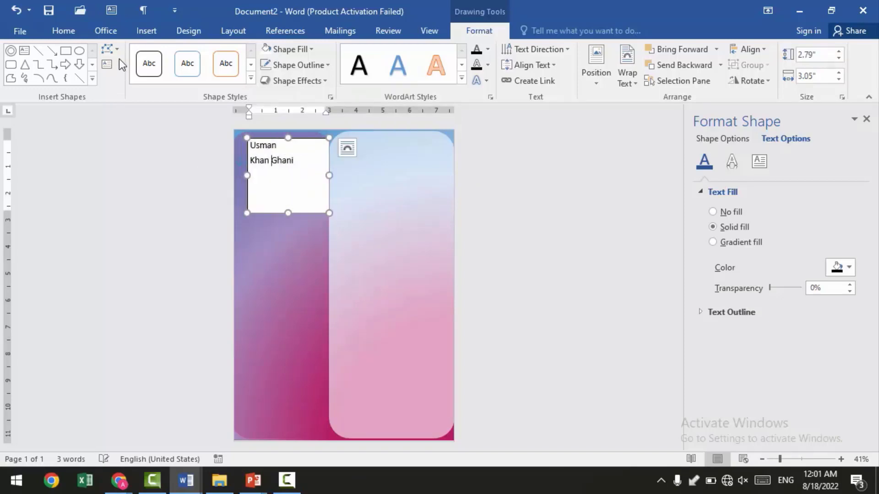
left_click(67, 33)
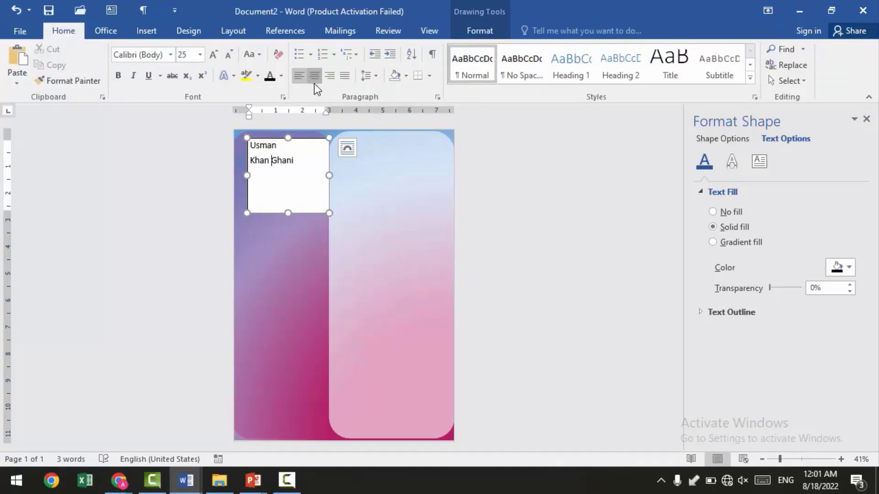
left_click(314, 77)
left_click(264, 140)
left_click(314, 76)
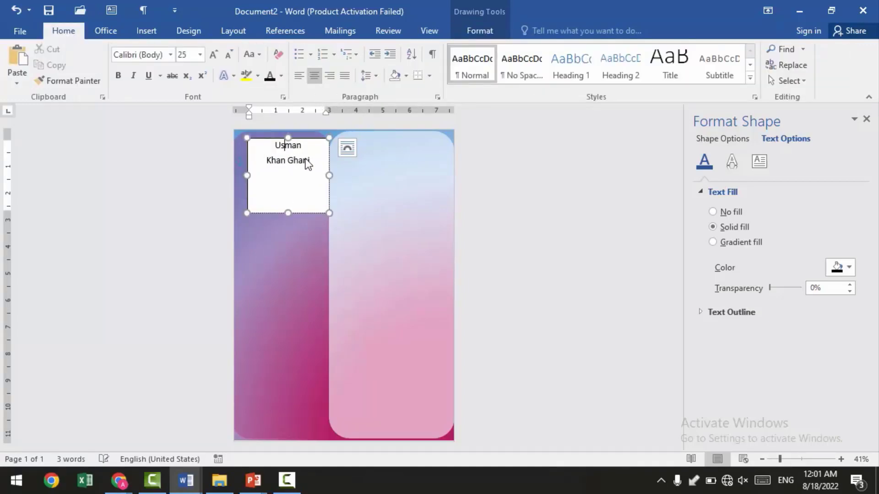
left_click_drag(315, 166, 265, 140)
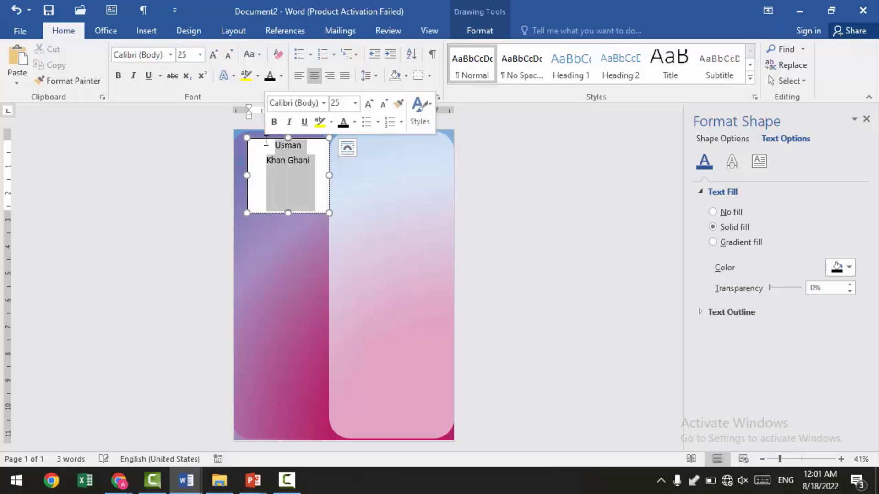
Remove the name box's fill and outline so it is transparent and borderless
left_click(265, 140)
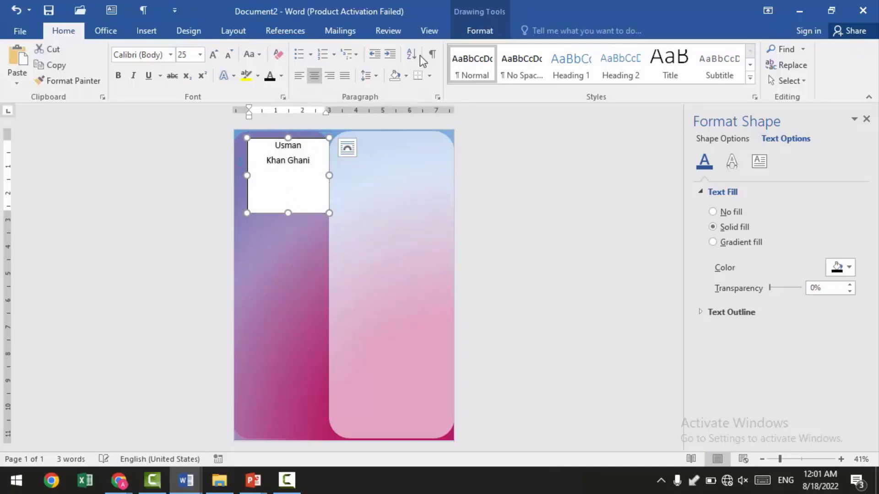
left_click(486, 34)
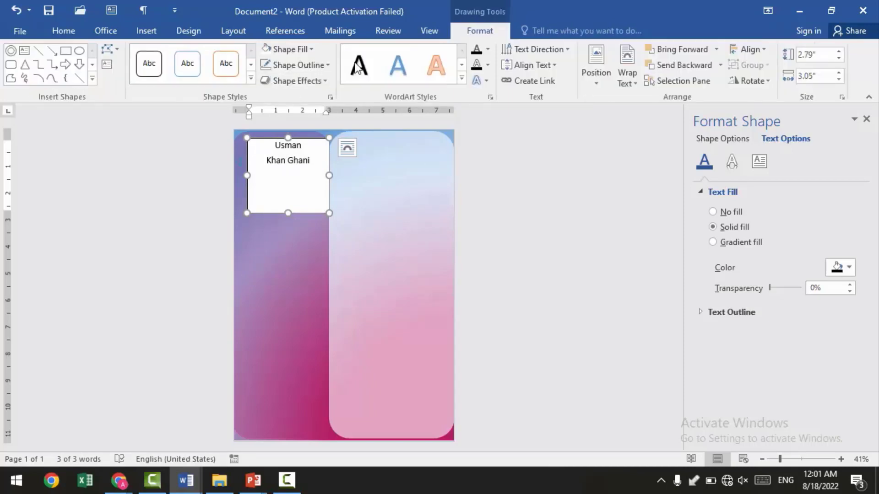
left_click(311, 49)
left_click(293, 198)
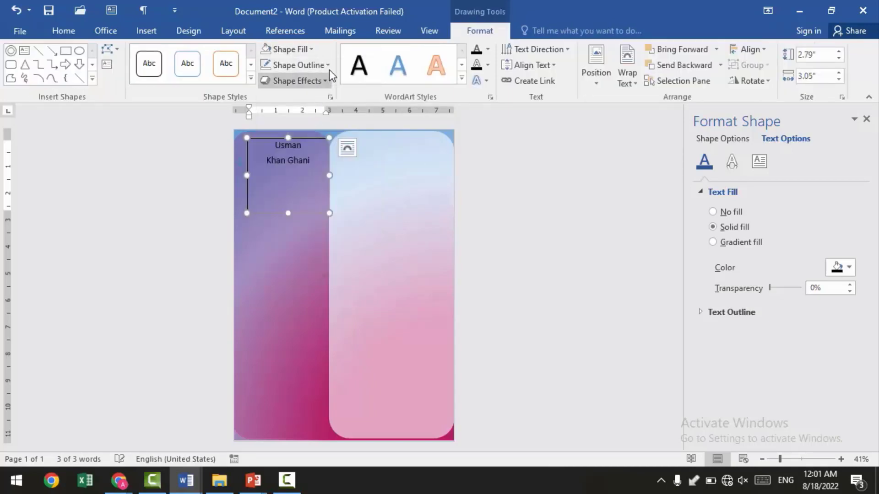
left_click(328, 69)
left_click(289, 212)
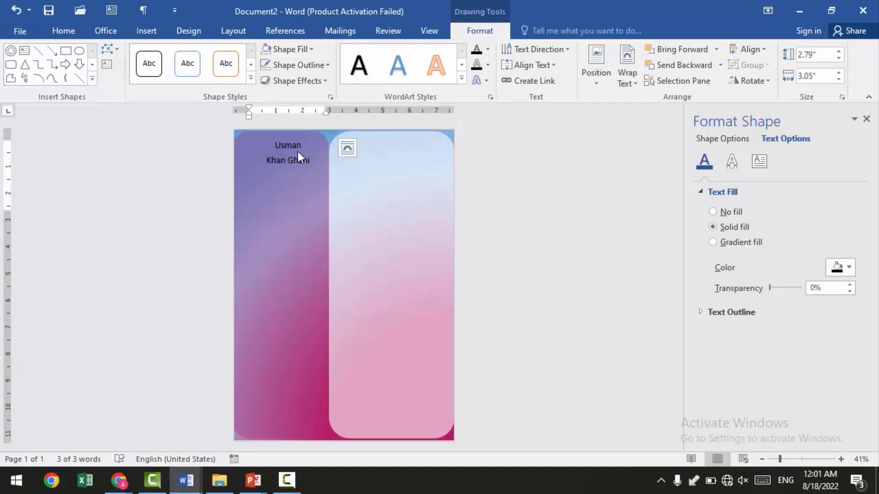
Grow the name to 80 pt, move the enlarged box top-left, and set the last two words to 48 pt
key("ctrl+a")
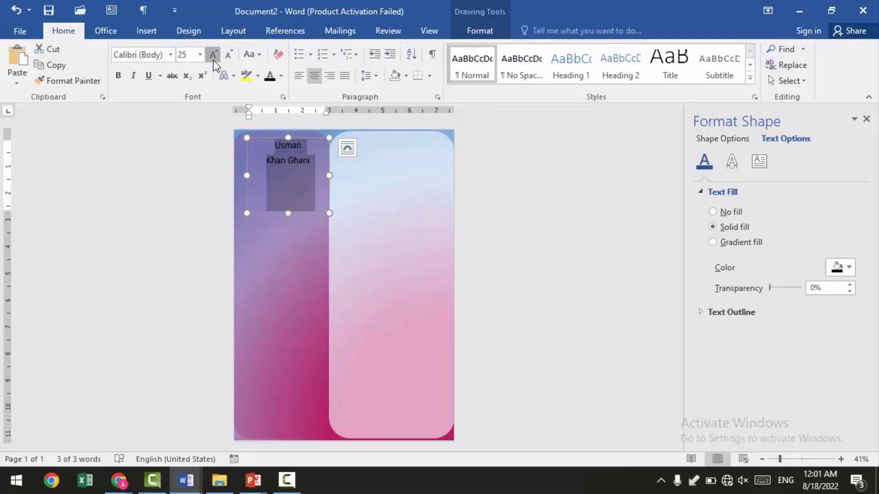
left_click(213, 60)
left_click(214, 60)
left_click(214, 60)
left_click(213, 59)
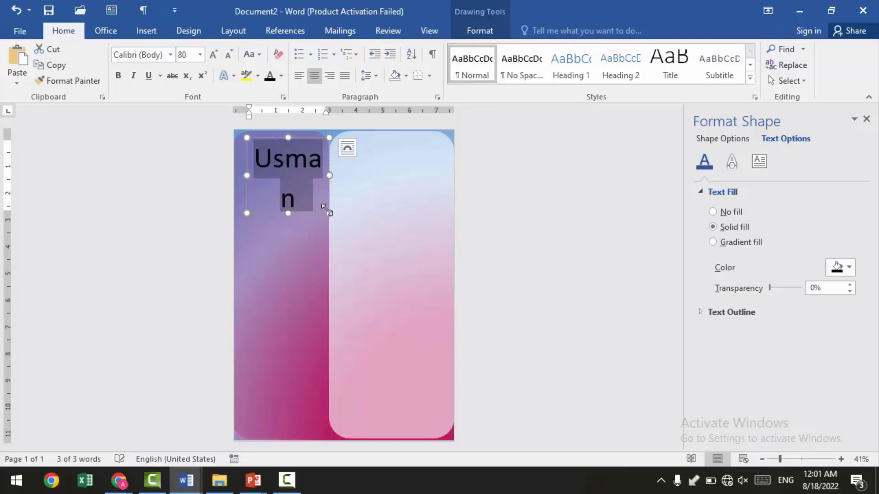
left_click(330, 213)
left_click_drag(330, 214, 365, 278)
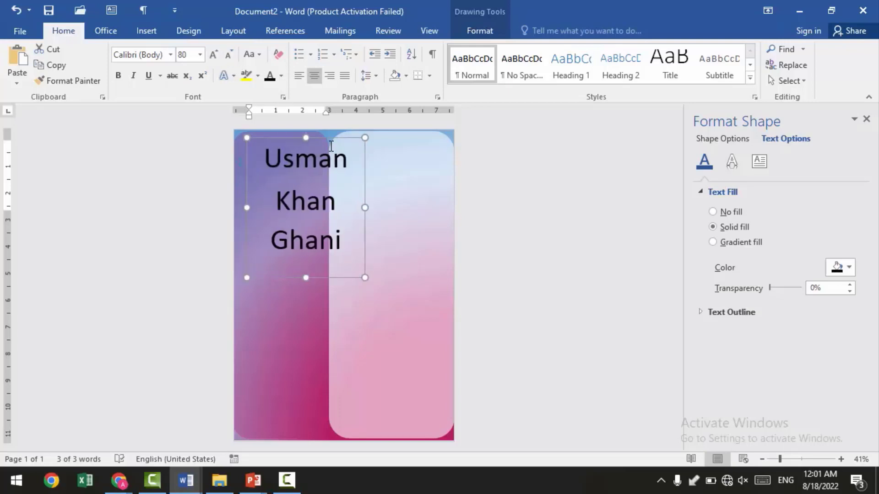
left_click_drag(303, 132, 299, 128)
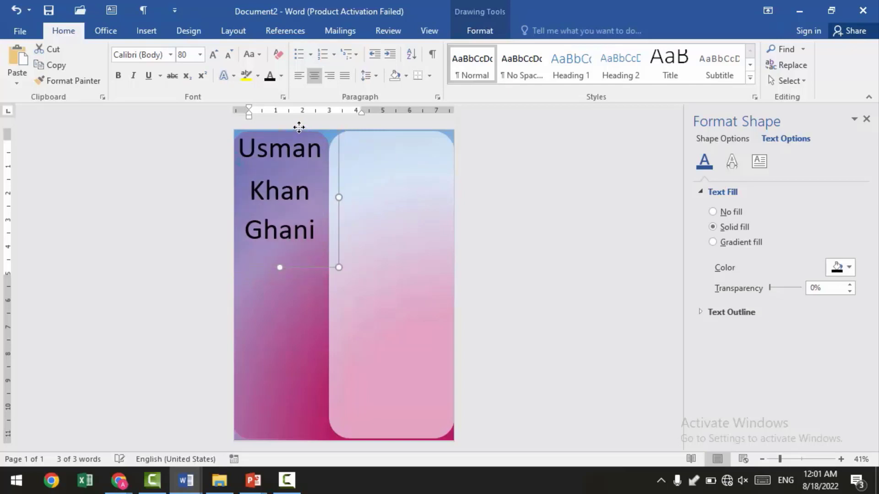
left_click(319, 240)
left_click_drag(319, 237, 253, 192)
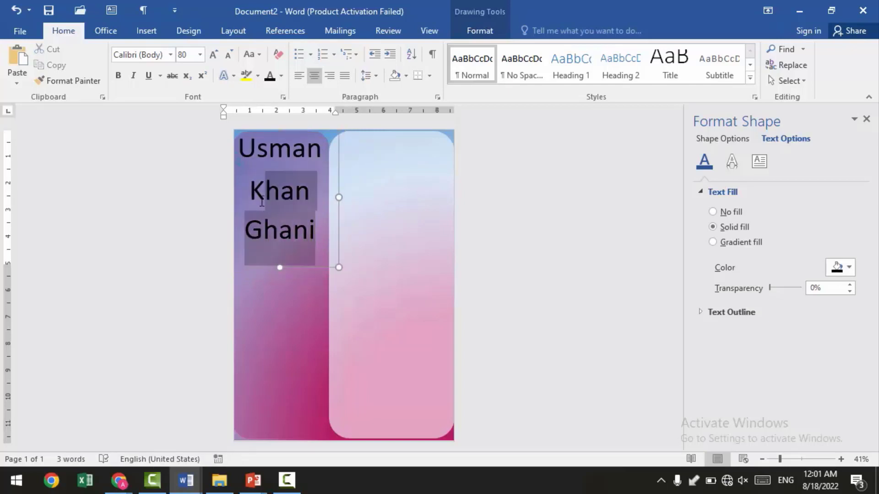
left_click(228, 55)
left_click(228, 55)
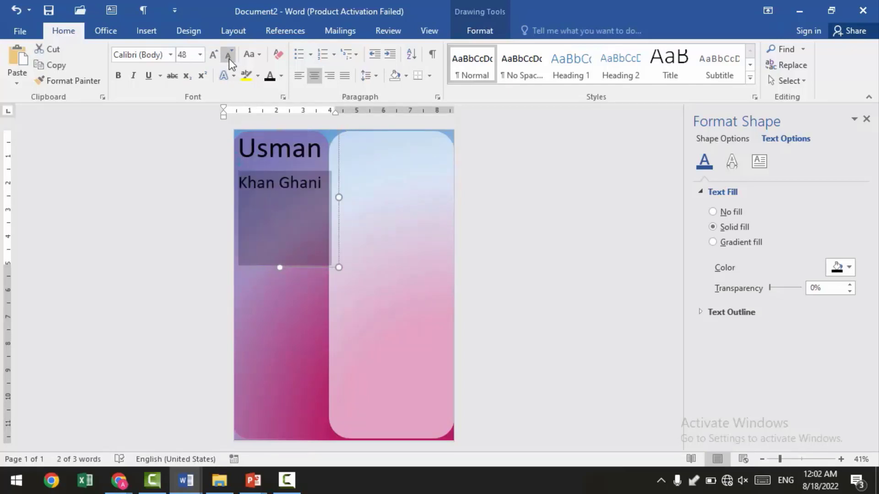
left_click(298, 193)
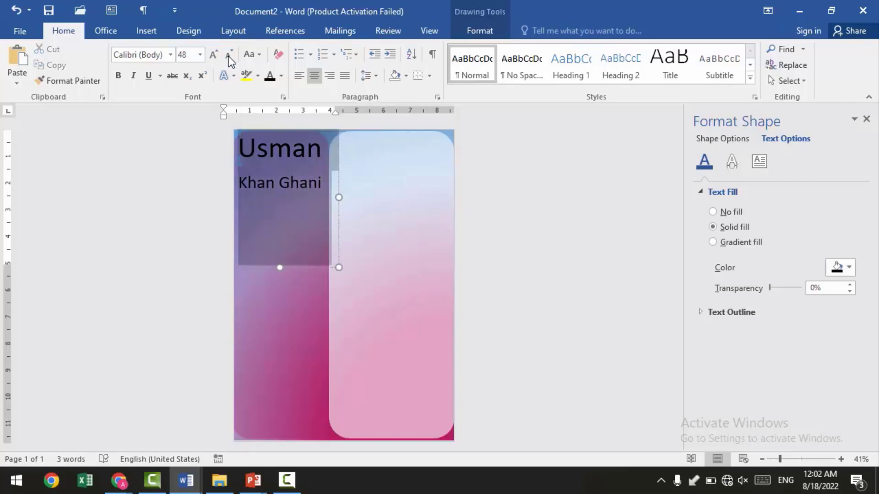
key("ctrl+a")
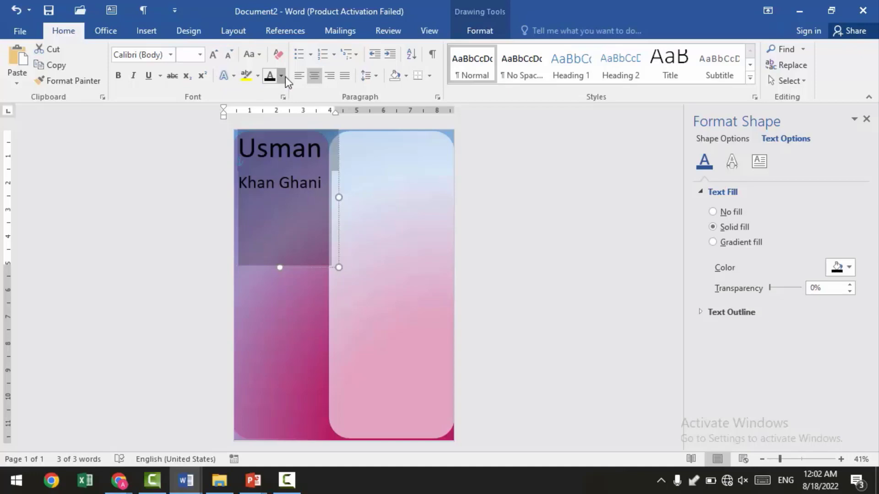
left_click(282, 76)
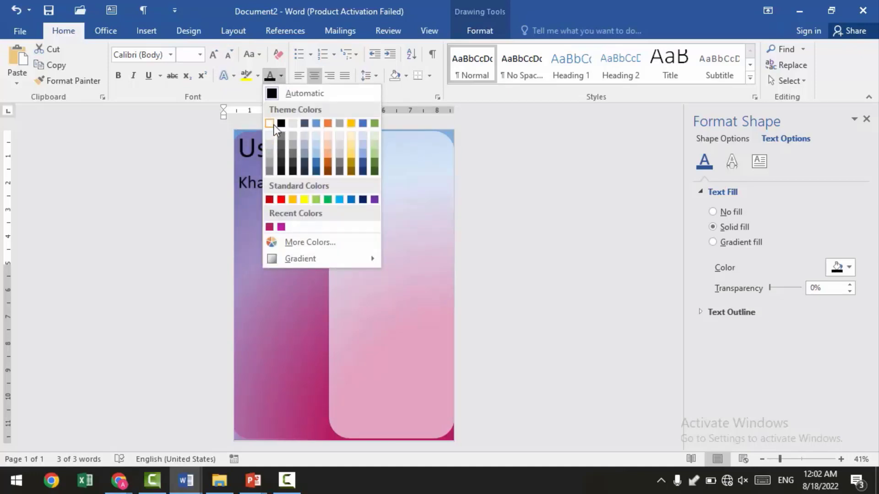
left_click(408, 205)
left_click(329, 185)
left_click_drag(328, 185, 240, 135)
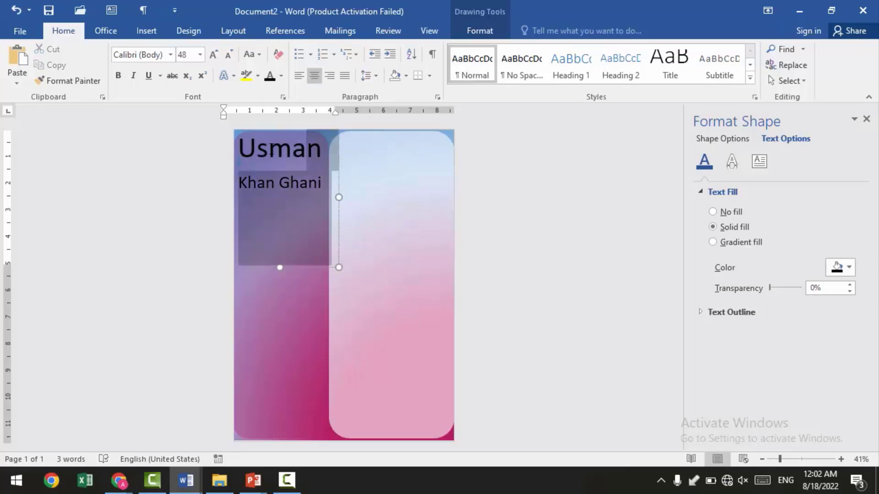
left_click(281, 76)
left_click(270, 123)
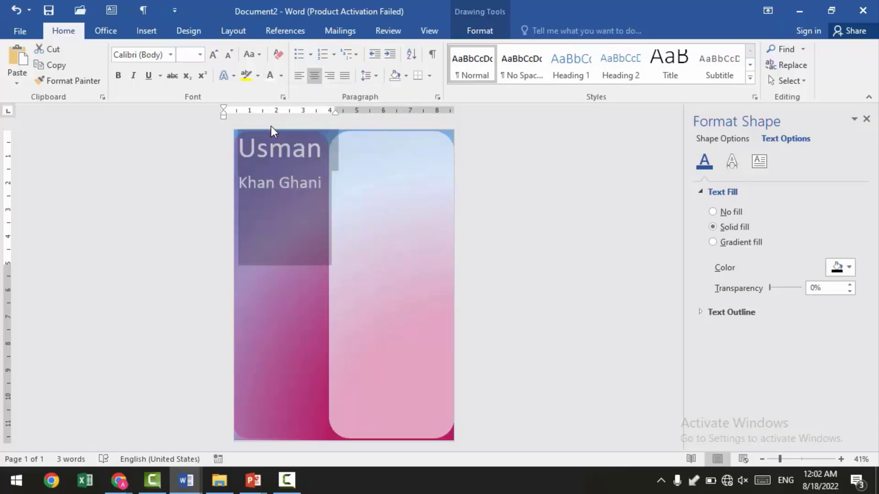
left_click(118, 75)
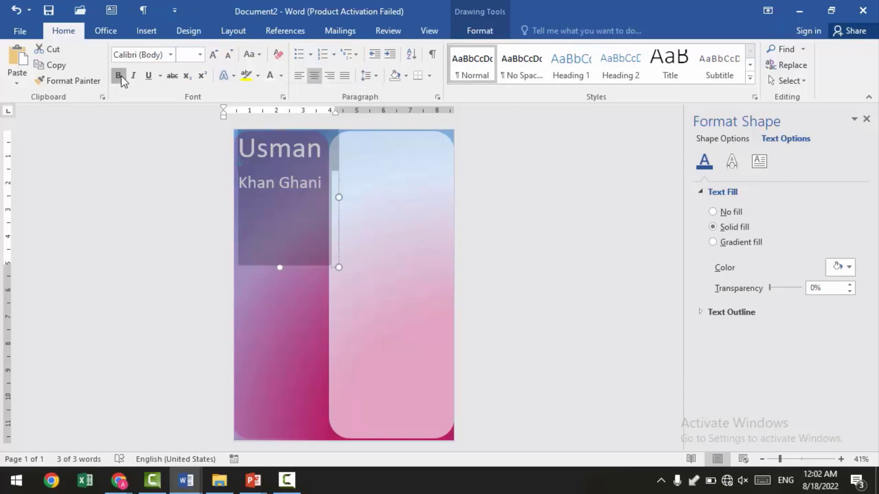
left_click(359, 223)
left_click(289, 216)
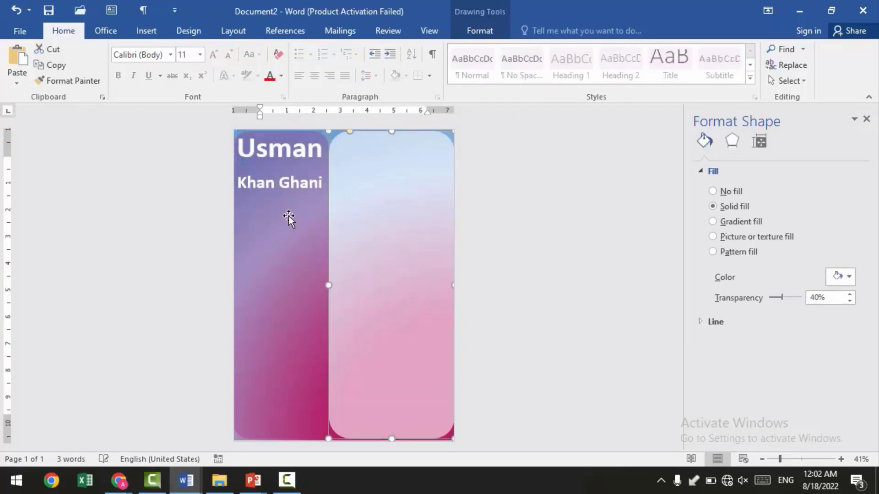
left_click(538, 216)
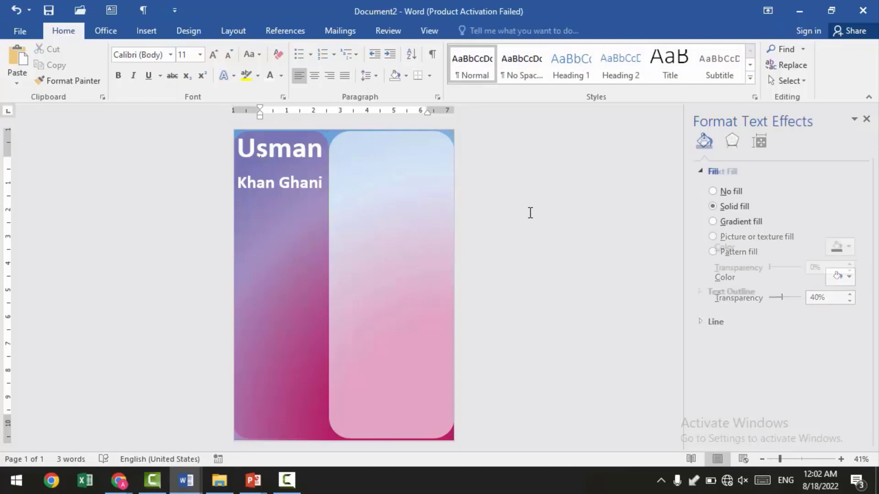
left_click(281, 203)
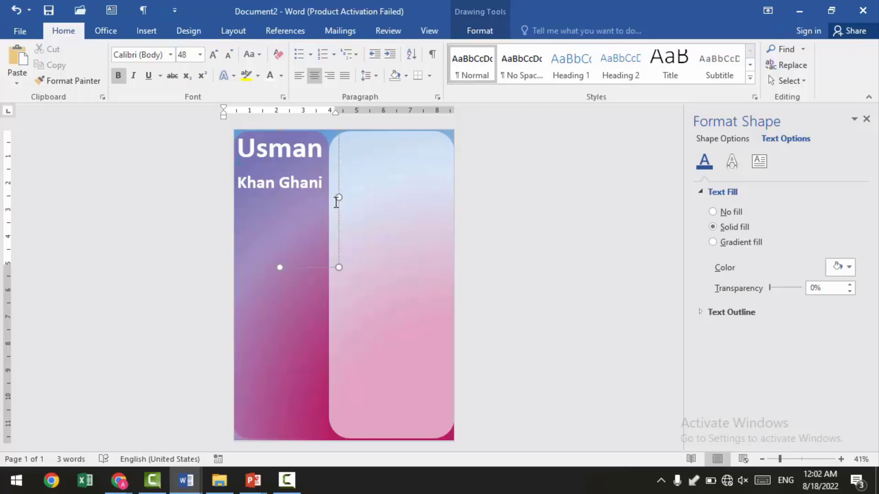
Add a 'Social Media Expert' line under the name, shrunk to 28 pt and coloured yellow
type("Social Me")
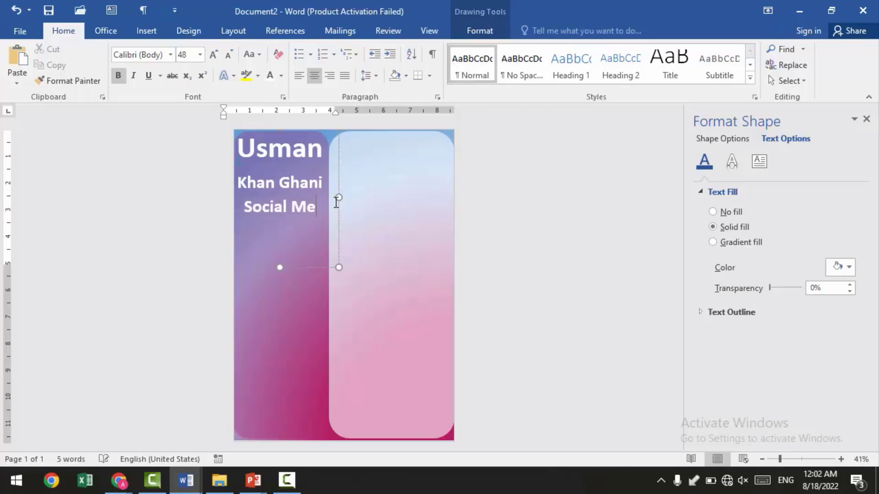
type("dia Exper")
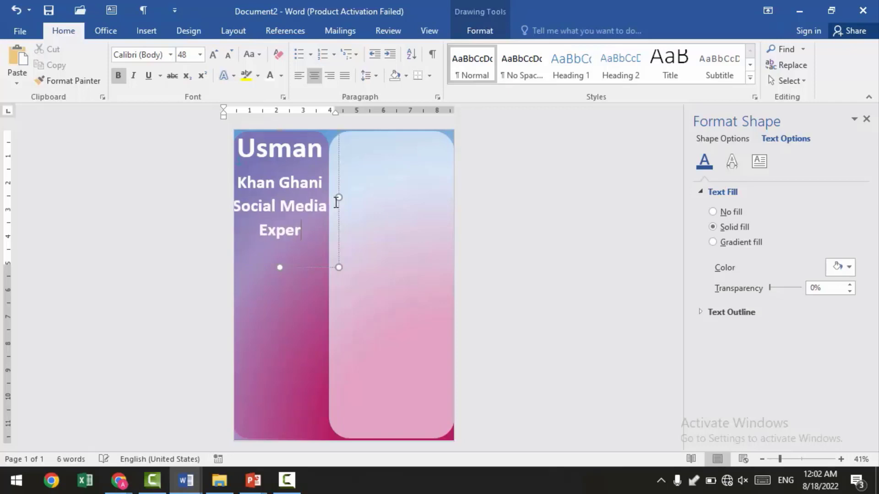
type("t")
left_click_drag(274, 229, 236, 206)
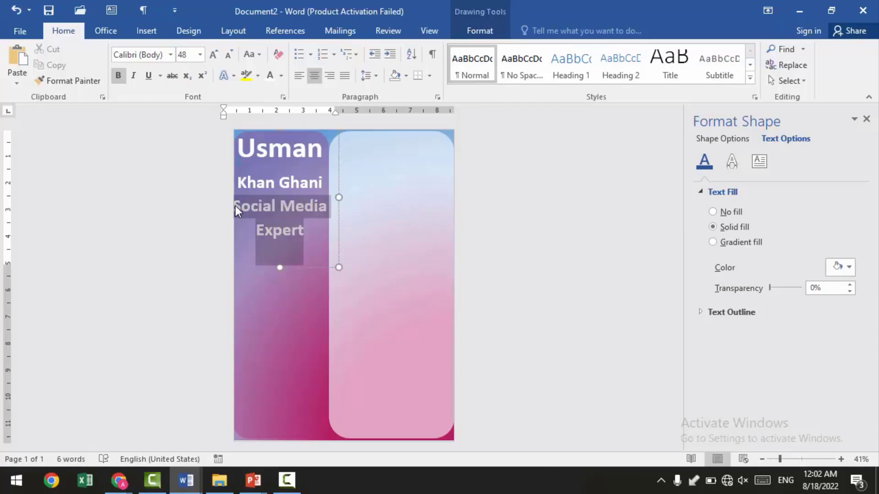
left_click(227, 56)
left_click(227, 55)
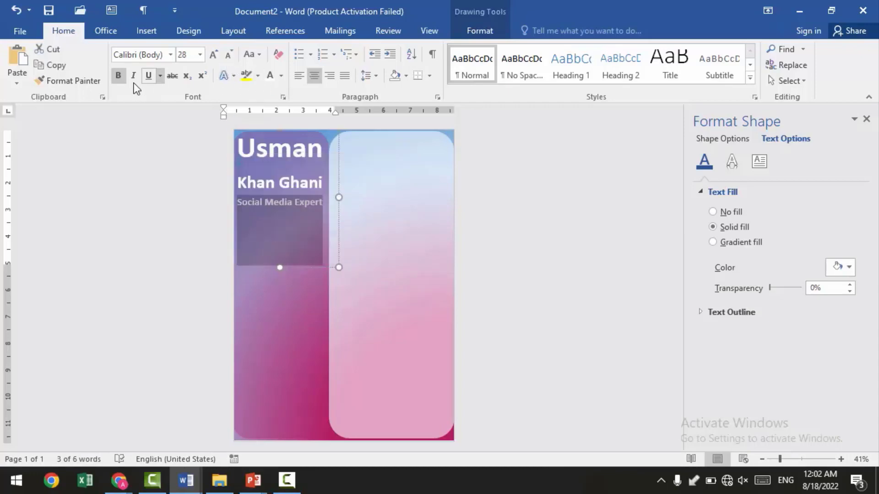
left_click(281, 76)
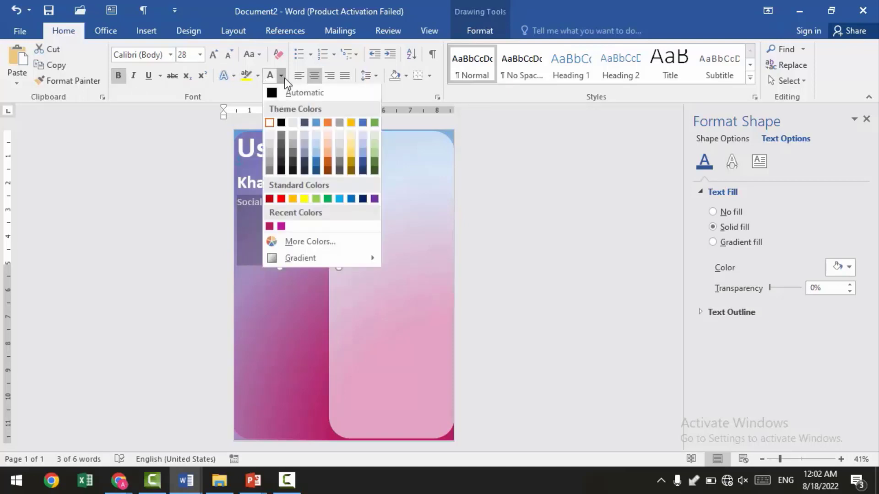
left_click(303, 200)
left_click(562, 231)
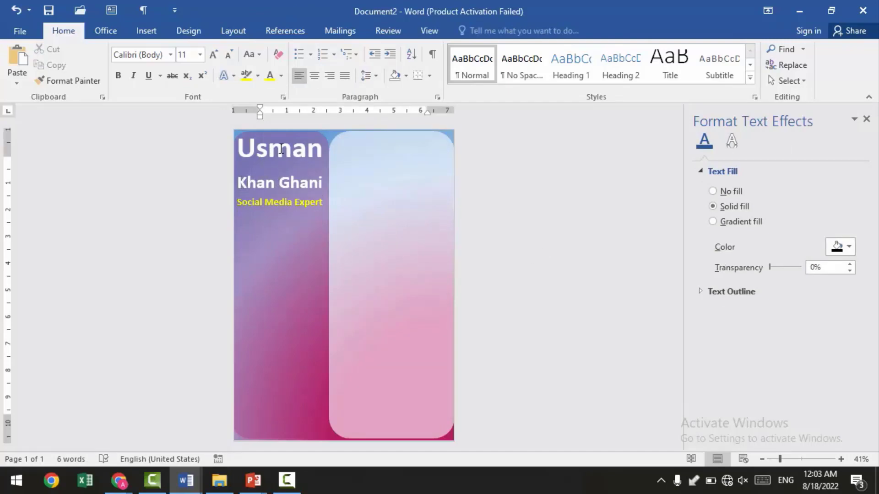
Shrink the name's top line to 48 pt
left_click_drag(324, 153, 236, 151)
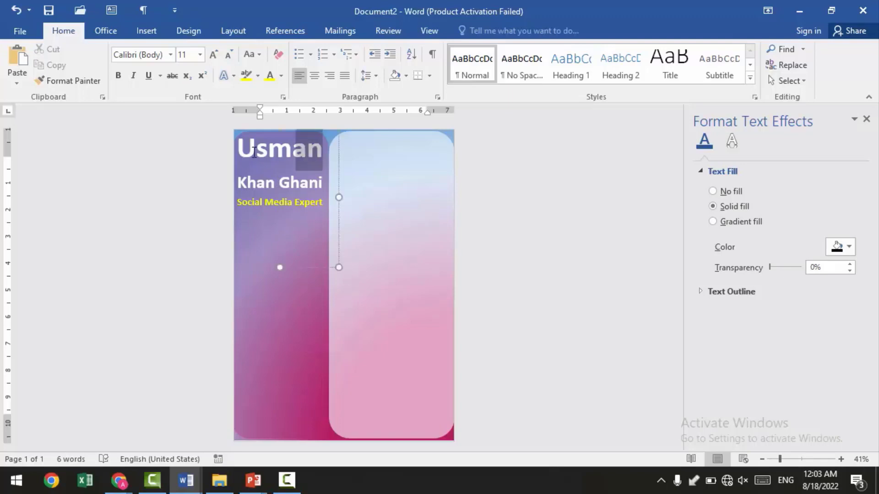
left_click(228, 55)
left_click(228, 54)
left_click(293, 231)
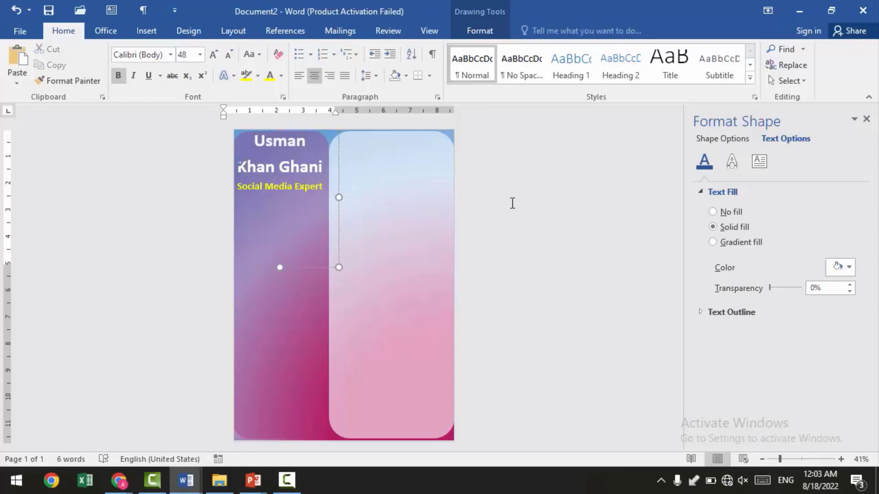
left_click(513, 205)
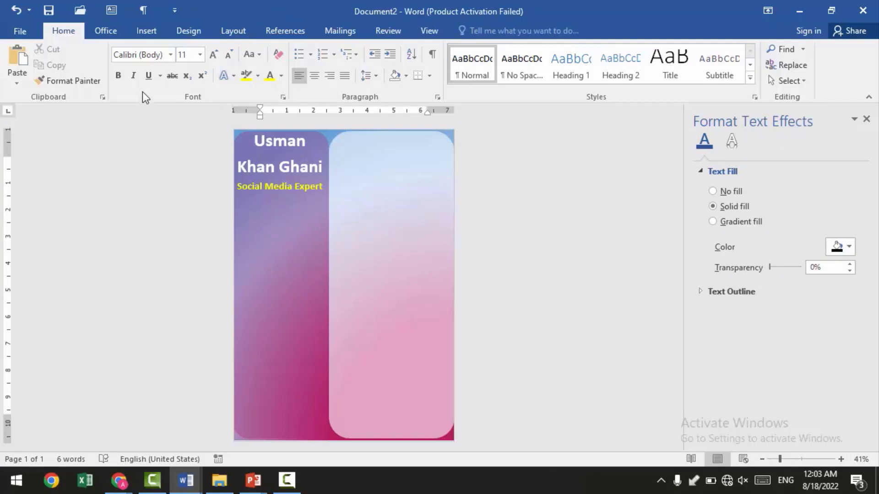
Draw a rounded rectangle in the left column below the job title
left_click(142, 35)
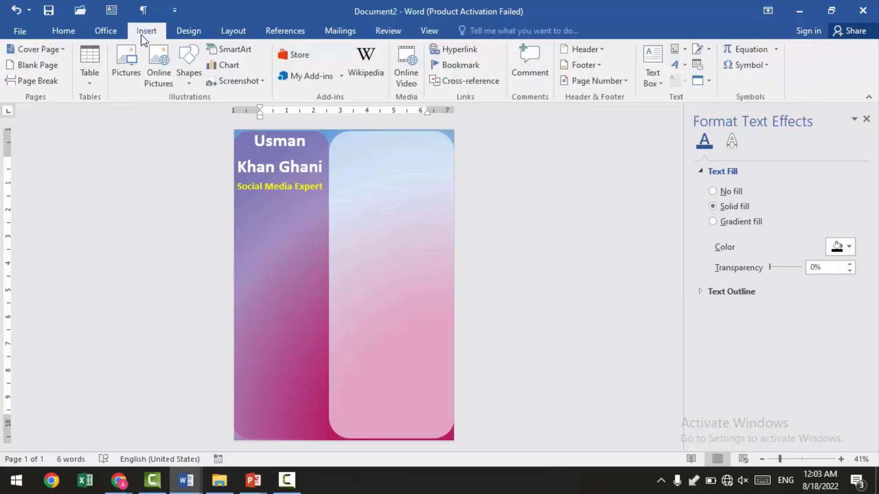
left_click(188, 84)
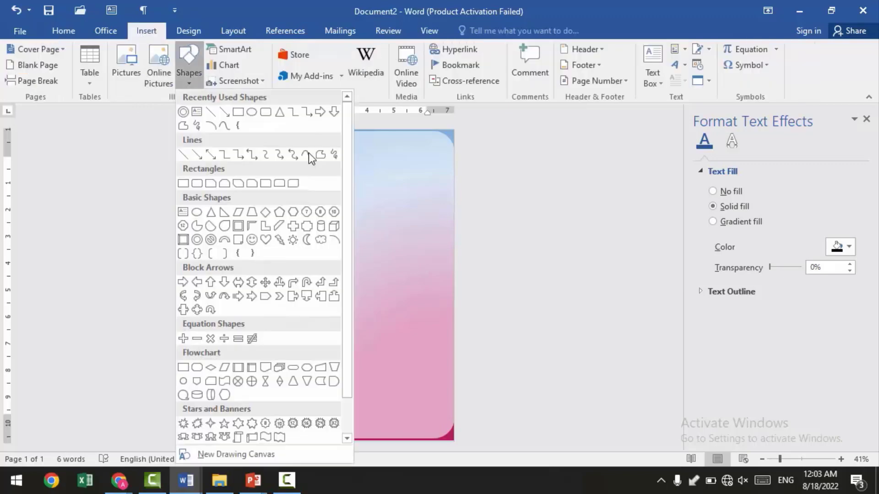
left_click(268, 112)
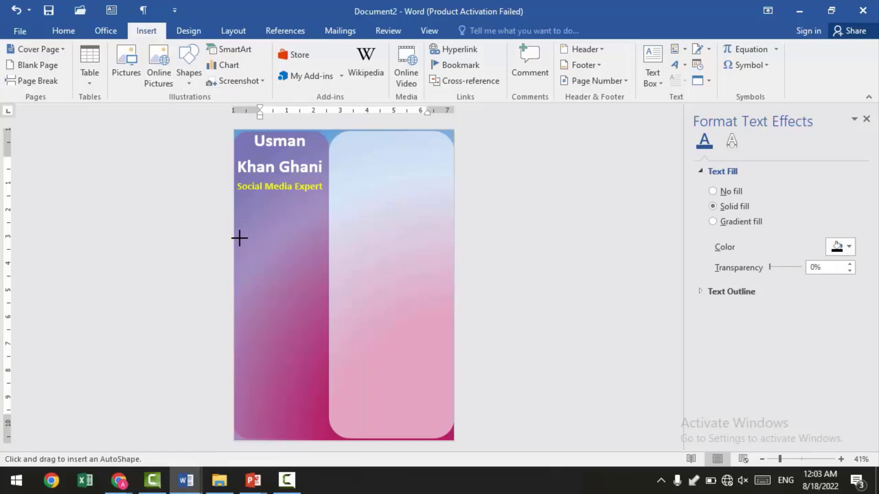
left_click_drag(239, 238, 318, 328)
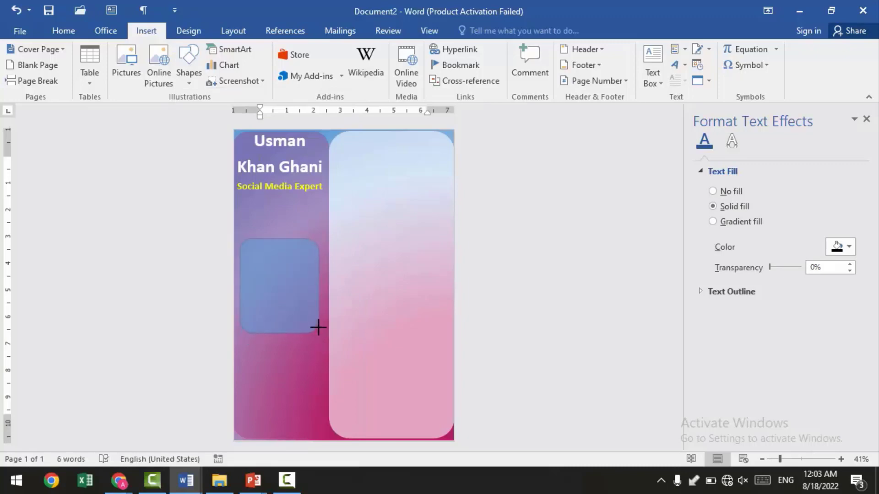
left_click_drag(318, 328, 320, 321)
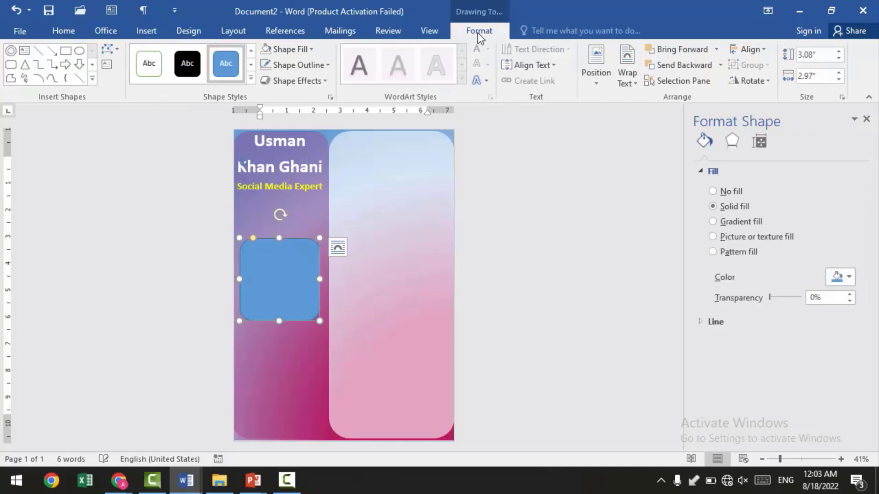
Give the rounded box a light outline, crimson fill and 70% transparency
left_click(327, 66)
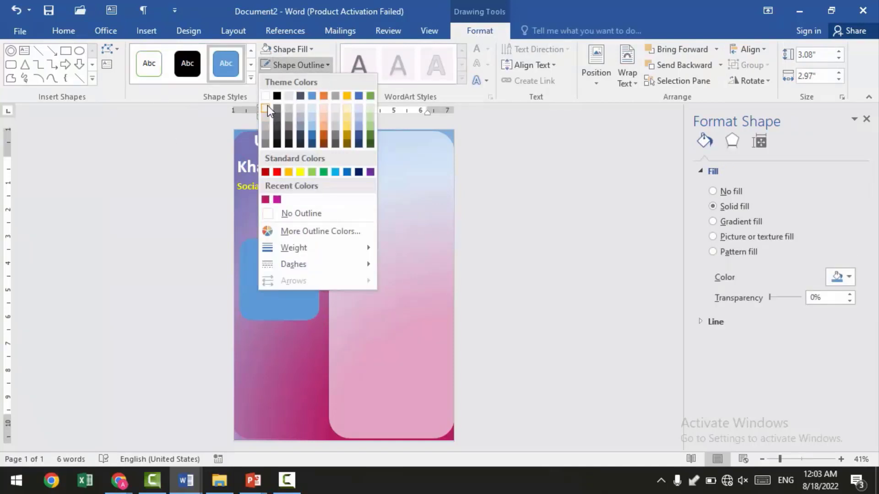
left_click(267, 106)
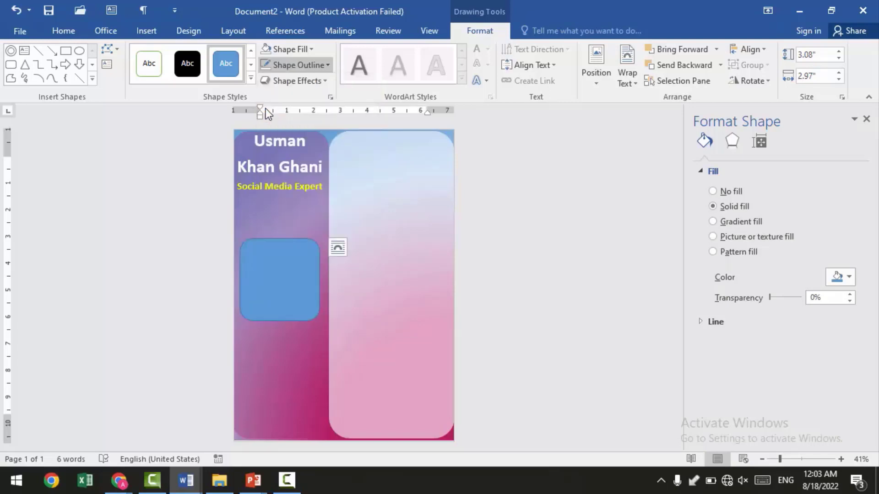
left_click(312, 50)
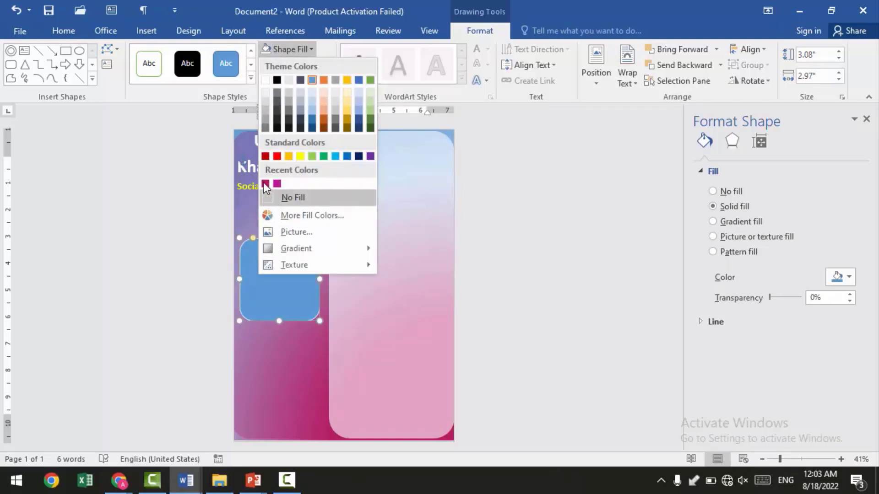
left_click(265, 183)
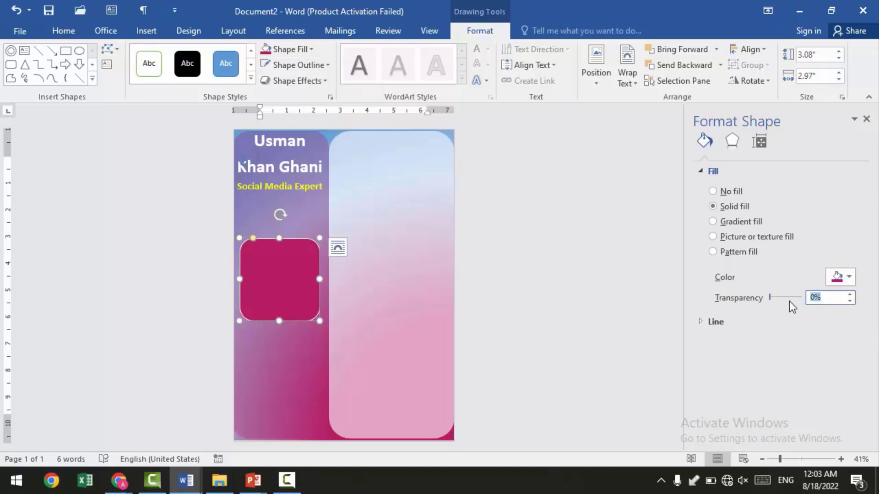
type("60")
key("Return")
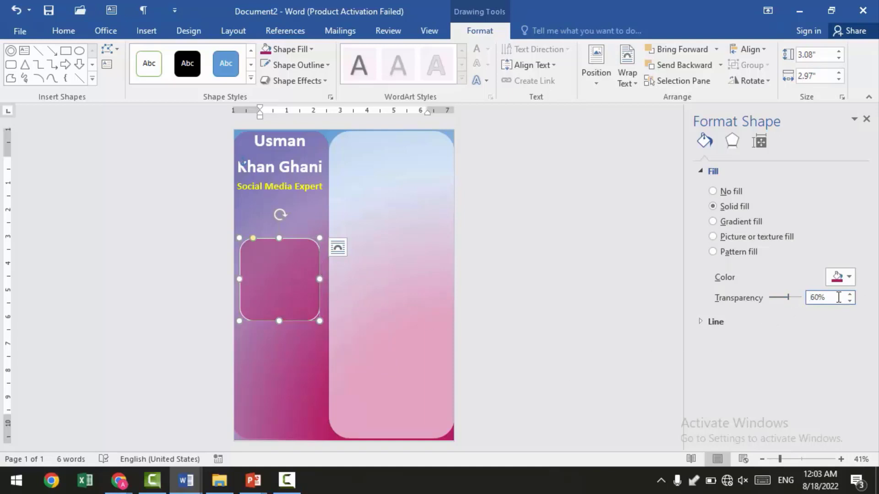
left_click_drag(839, 298, 761, 298)
type("7")
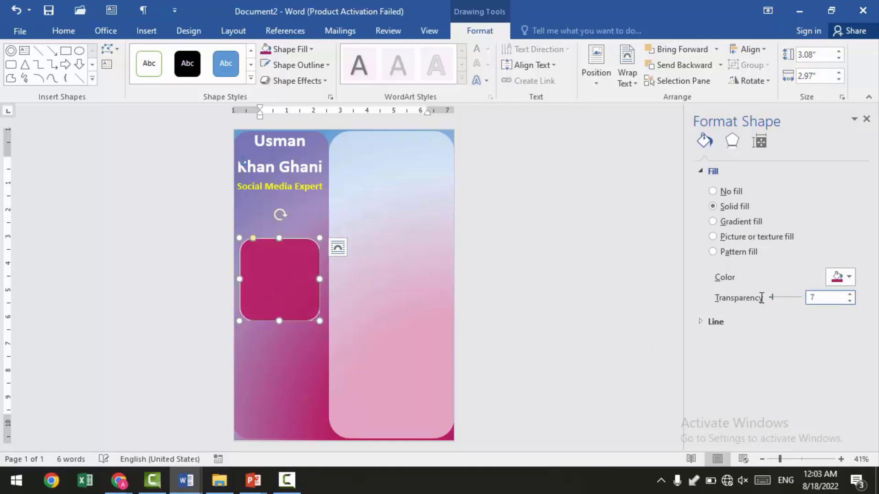
type("0")
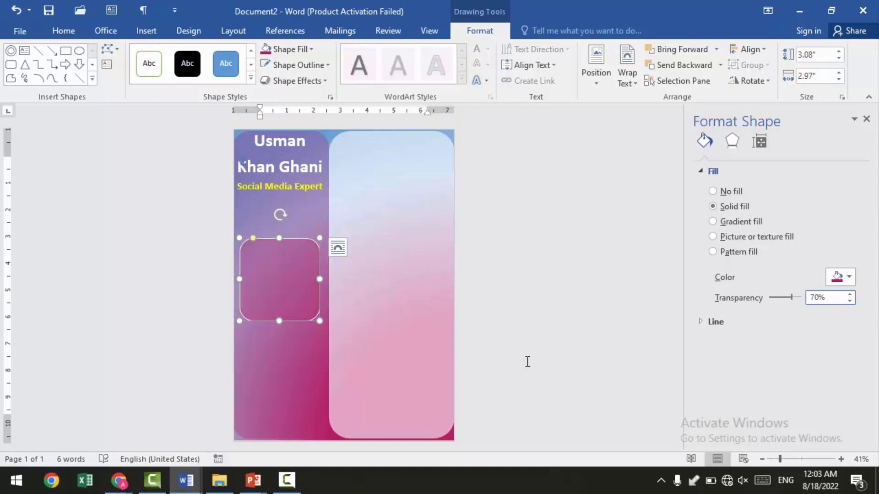
left_click(528, 362)
left_click(151, 37)
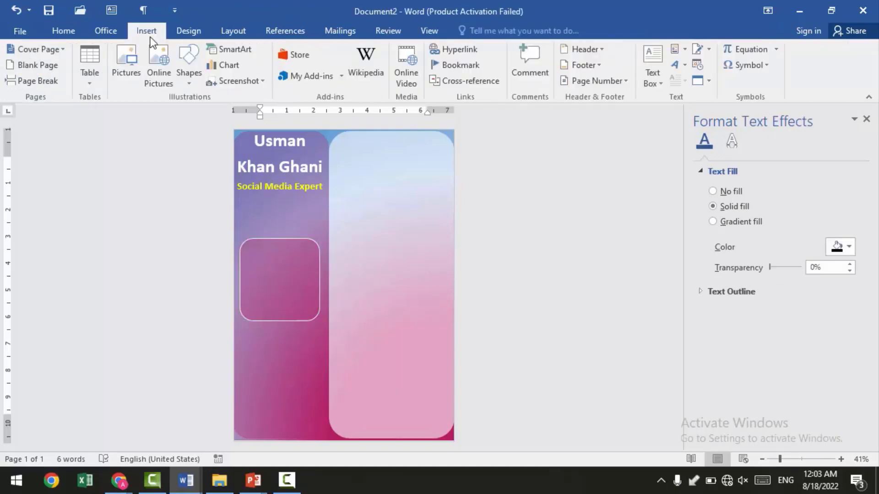
Draw an oval over the top of the crimson rounded box
left_click(188, 74)
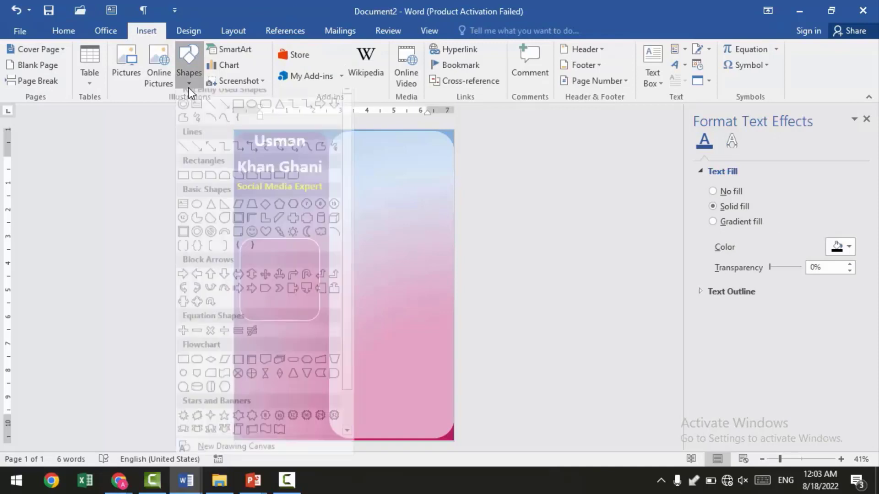
left_click(251, 111)
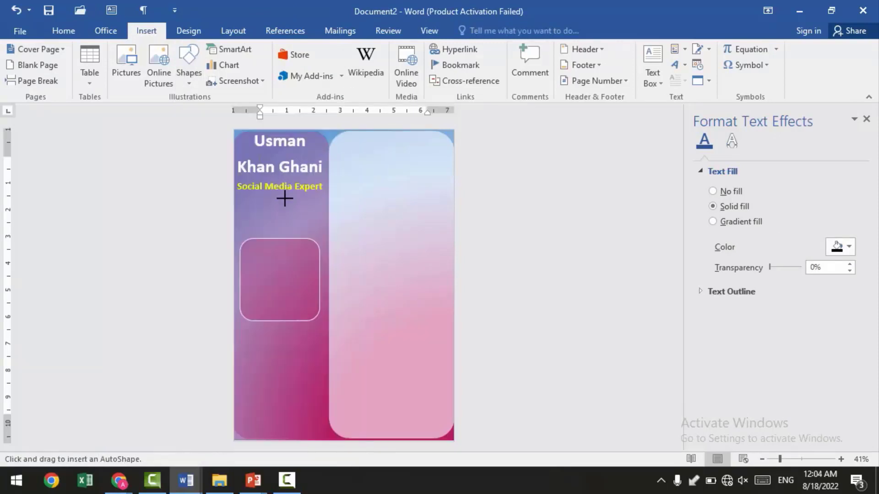
left_click_drag(286, 257, 323, 267)
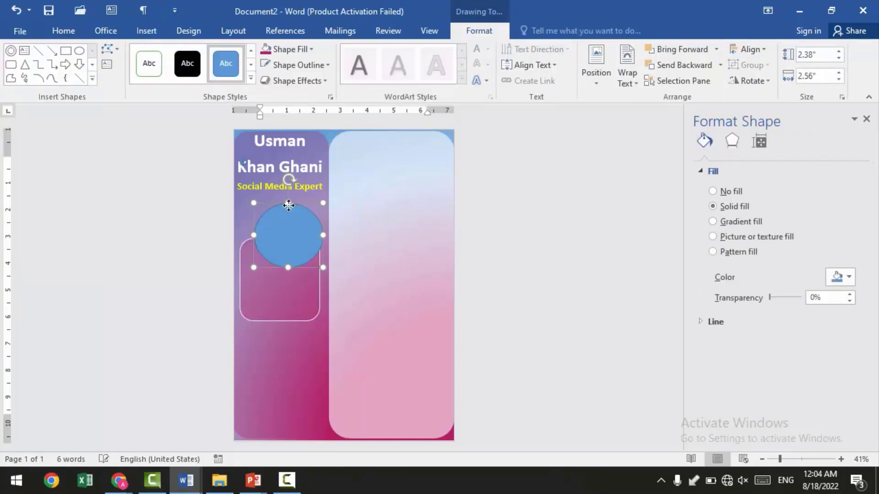
left_click_drag(299, 207, 285, 207)
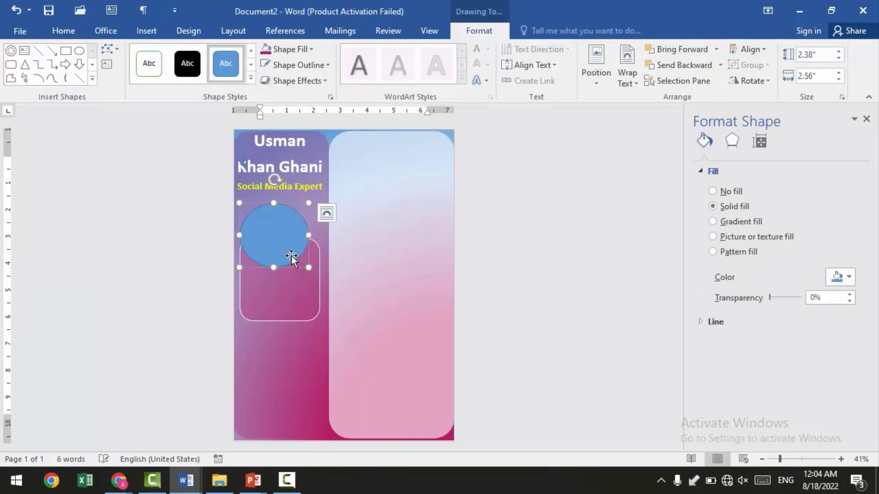
Centre the circle horizontally over the left column and give it a white outline
left_click(285, 322, "shift")
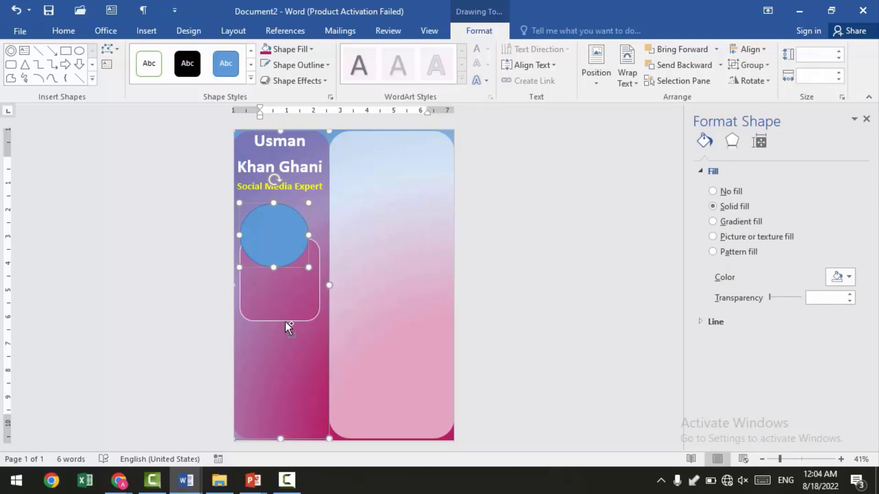
left_click(765, 49)
left_click(763, 85)
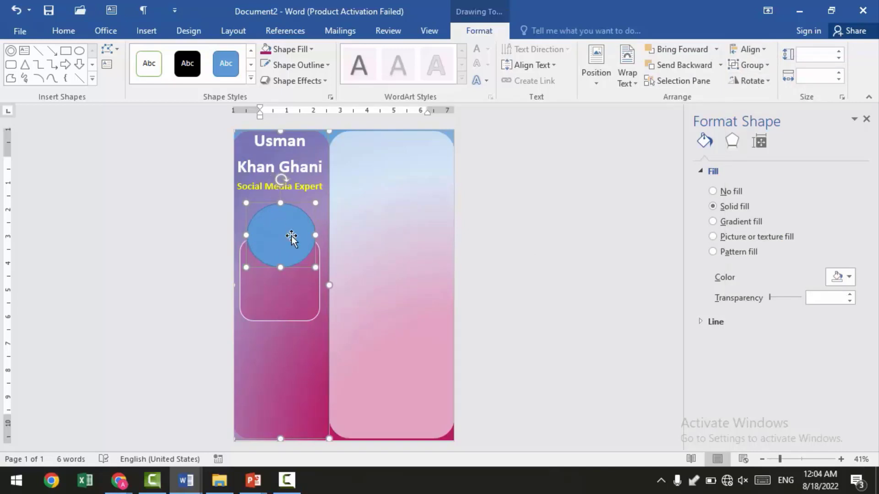
left_click(569, 273)
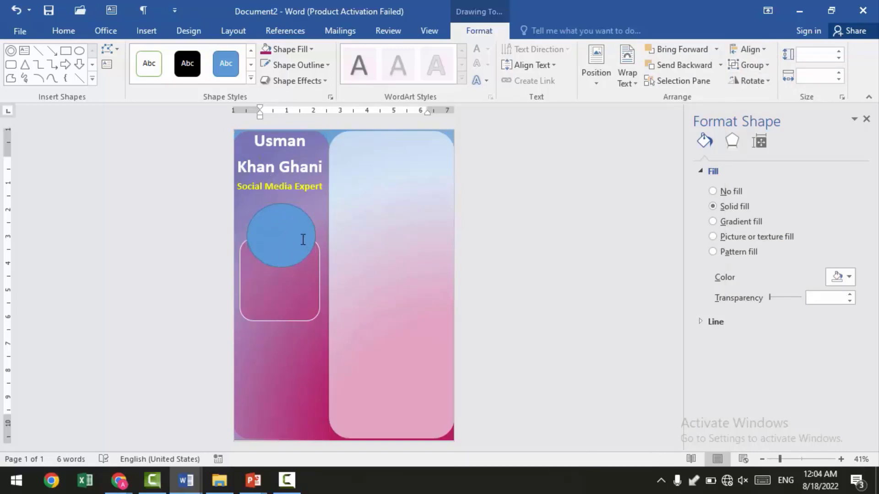
left_click(295, 207)
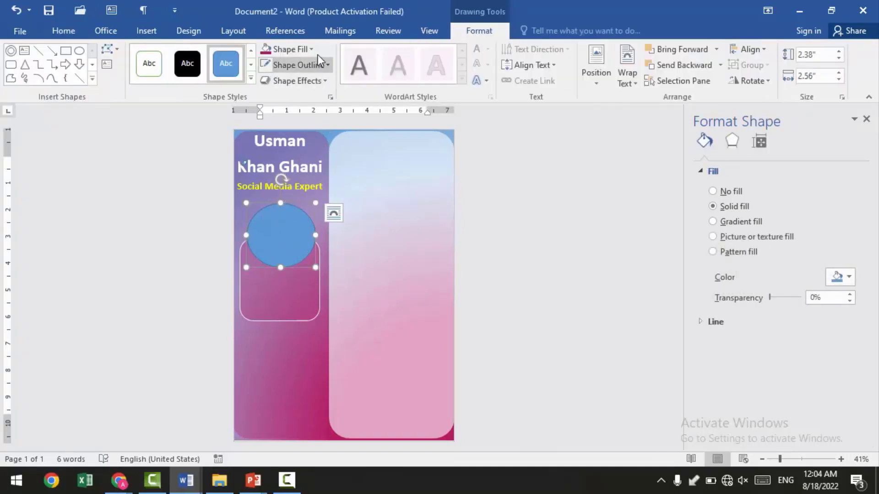
left_click(312, 49)
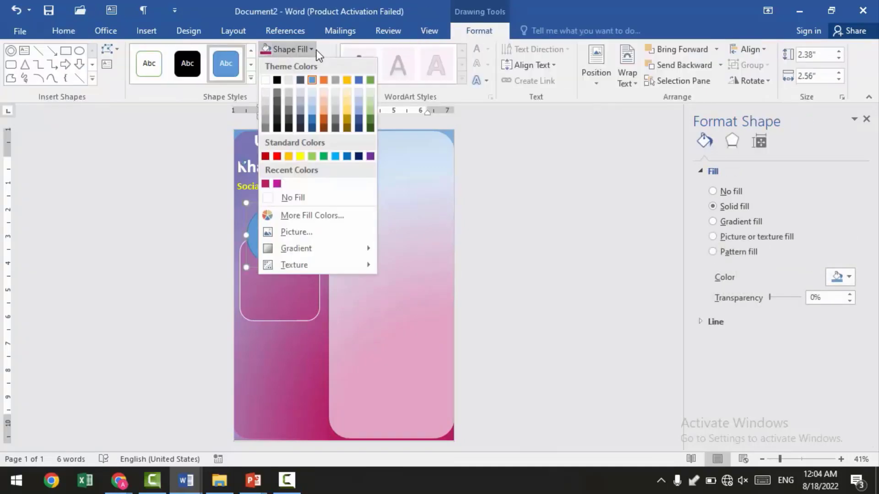
left_click(349, 50)
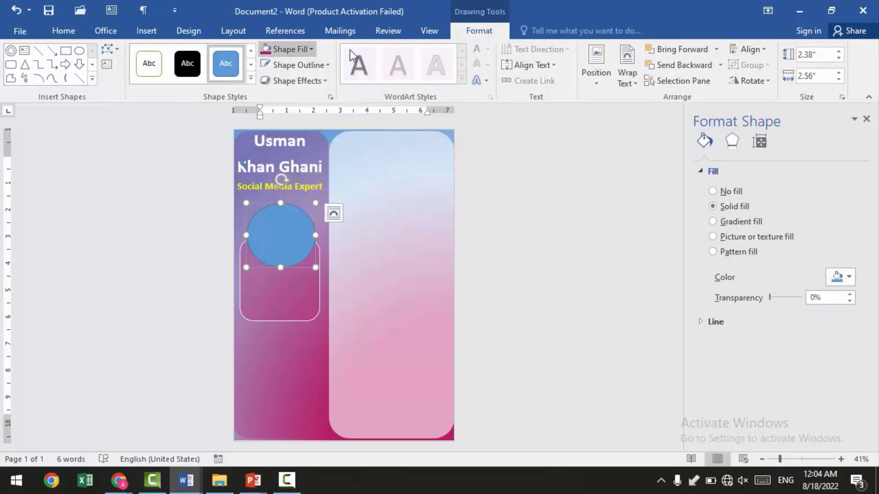
left_click(329, 67)
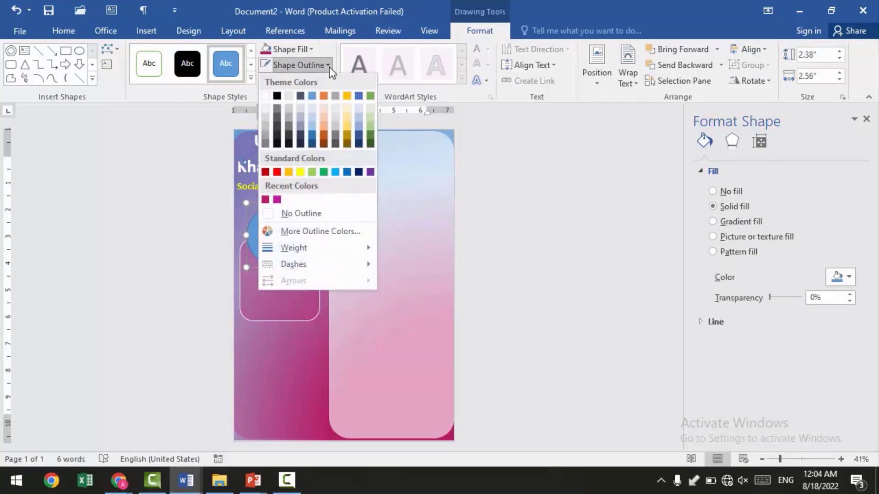
left_click(266, 109)
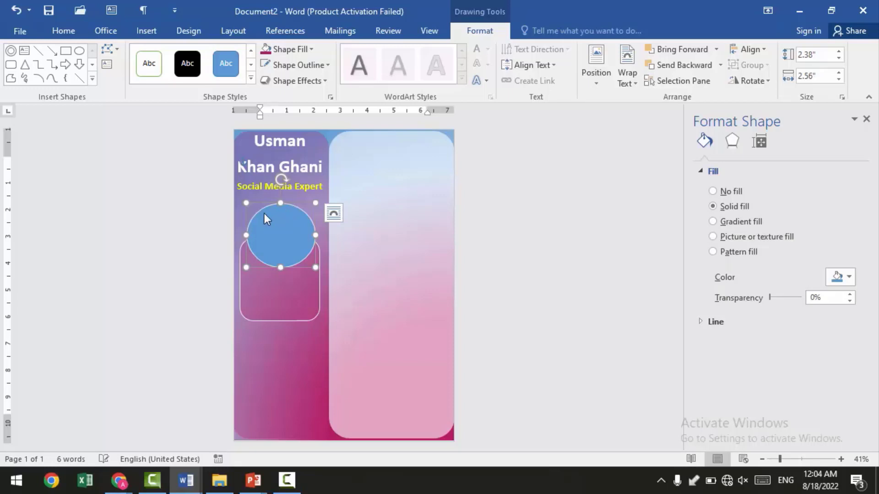
Fill the circle with the cartoon boy 'download' picture from the Desktop
left_click(314, 50)
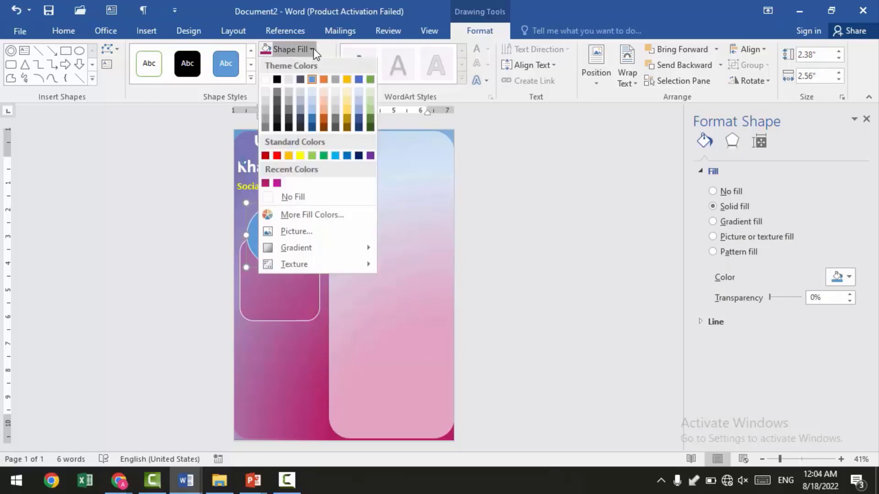
left_click(300, 232)
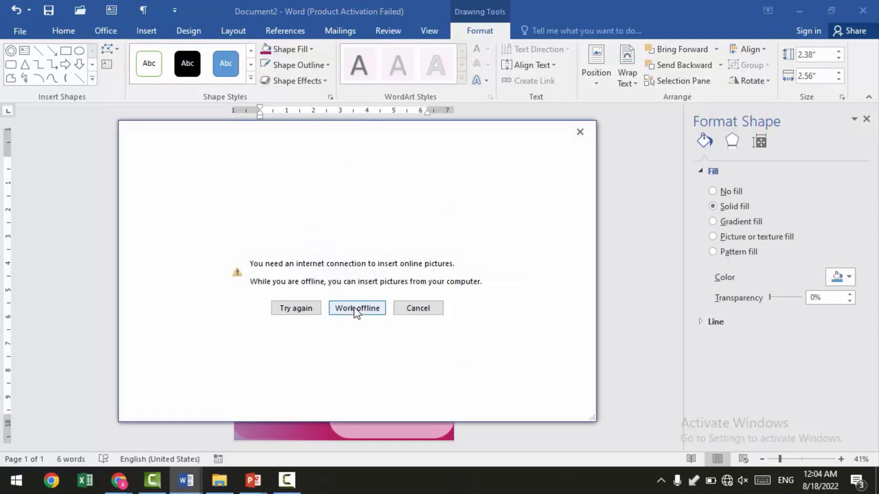
left_click(351, 307)
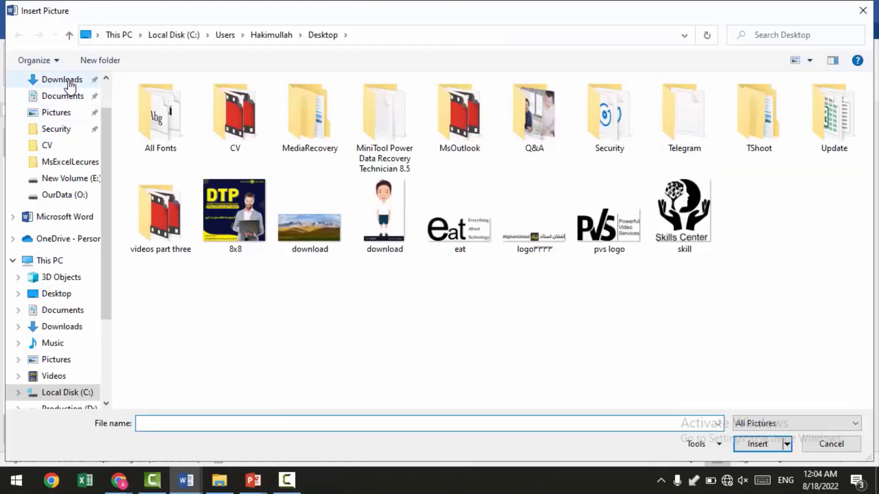
scroll(108, 192, "up", 2)
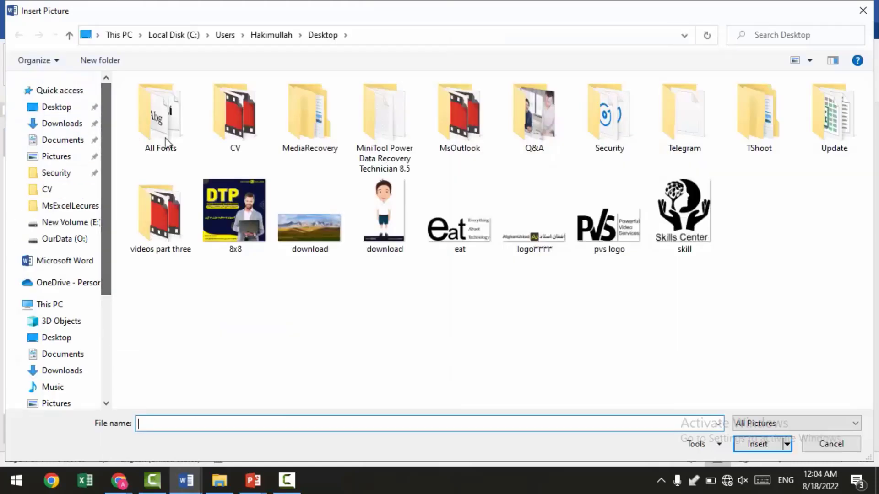
left_click(62, 110)
left_click(392, 205)
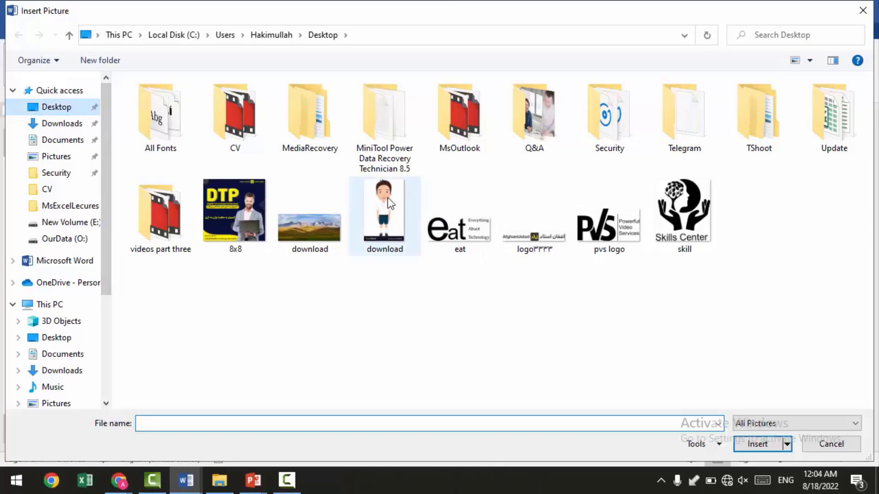
left_click(758, 445)
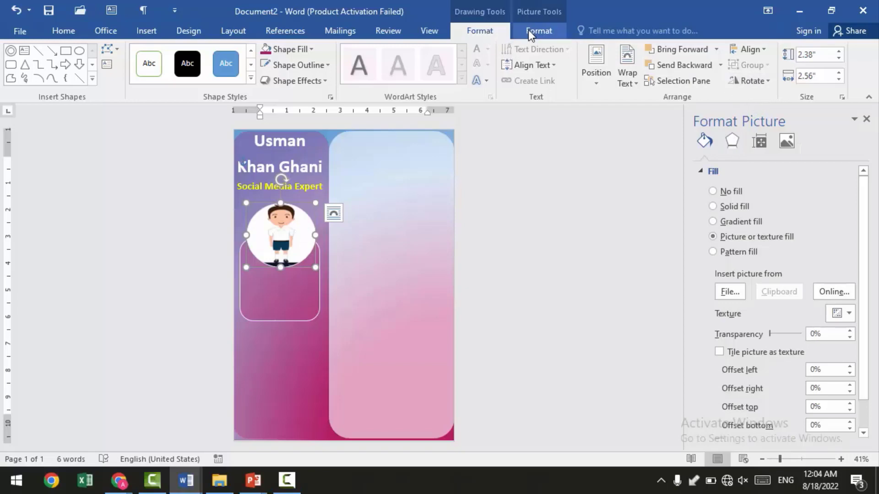
Crop the picture with Fit, enlarging and shifting it so the boy's face centres in the circle
left_click(548, 33)
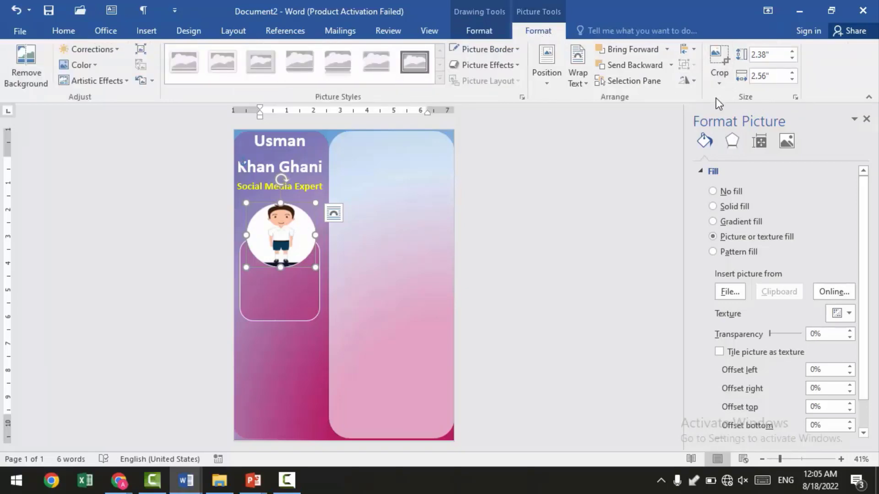
left_click(718, 81)
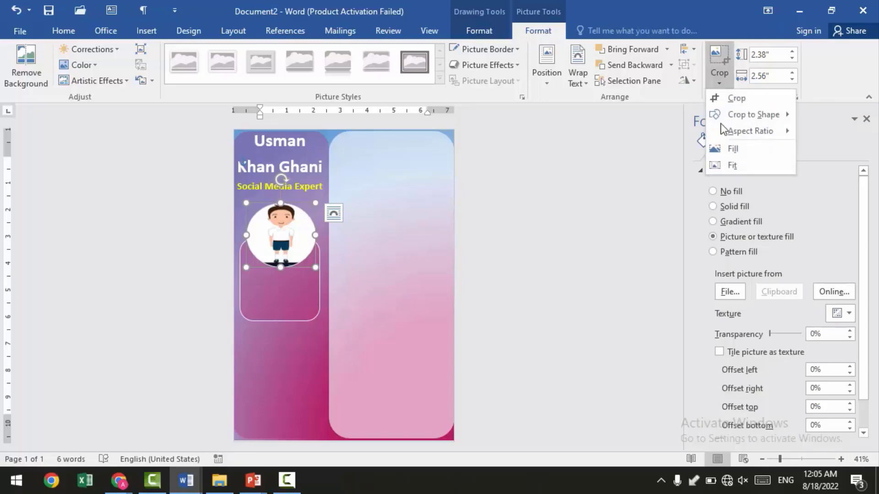
left_click(740, 165)
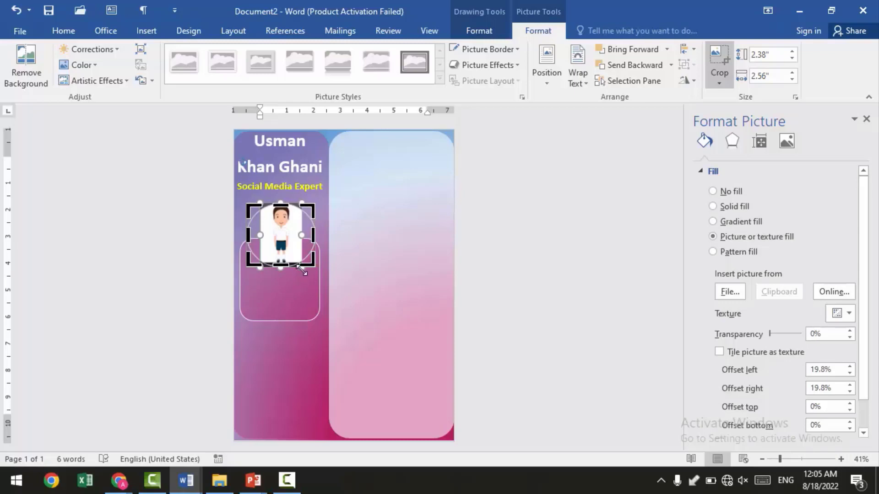
left_click_drag(305, 282, 343, 322)
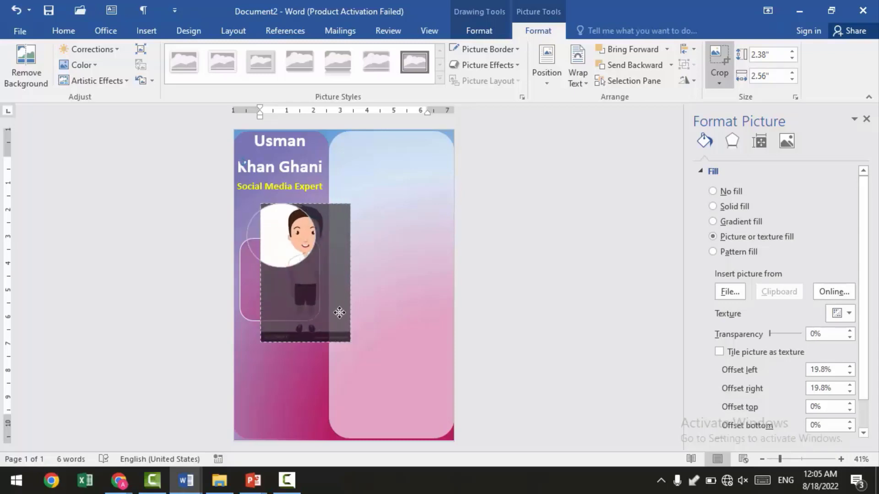
left_click_drag(286, 237, 260, 236)
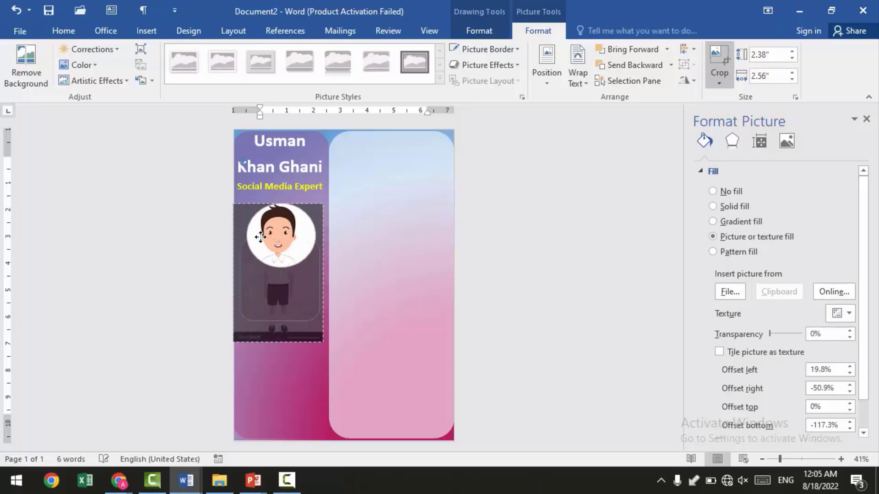
left_click(260, 237)
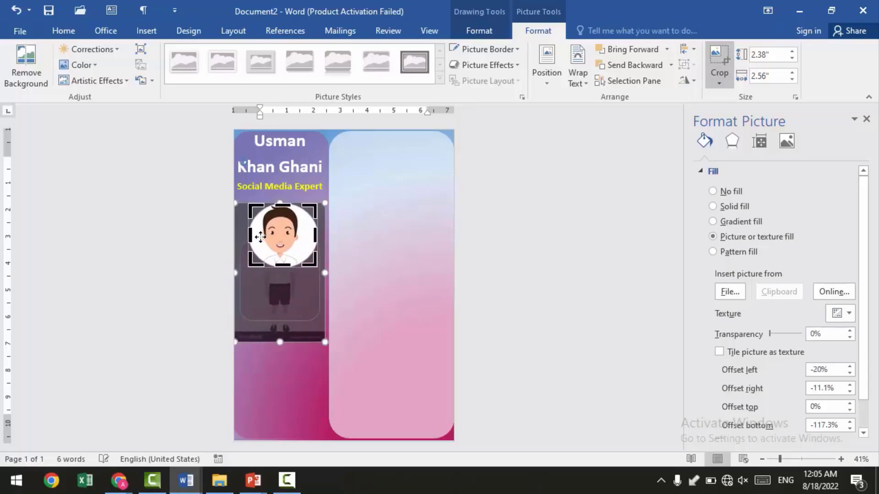
left_click(726, 54)
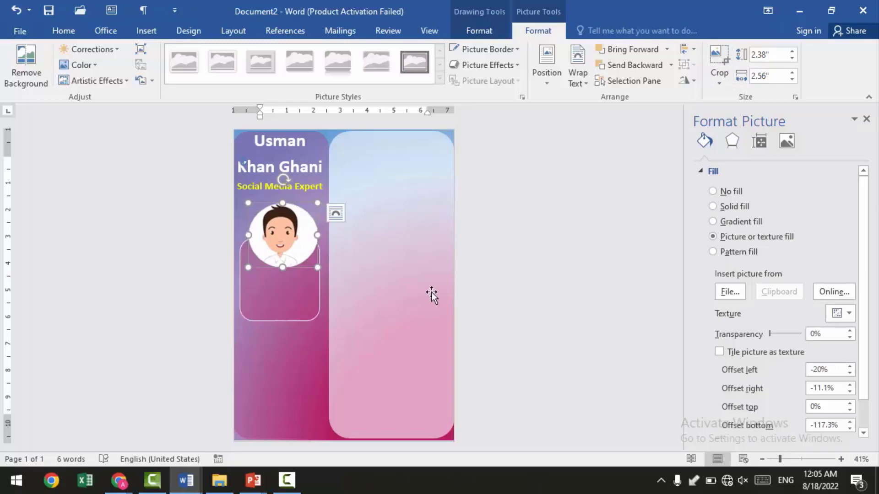
left_click(288, 297)
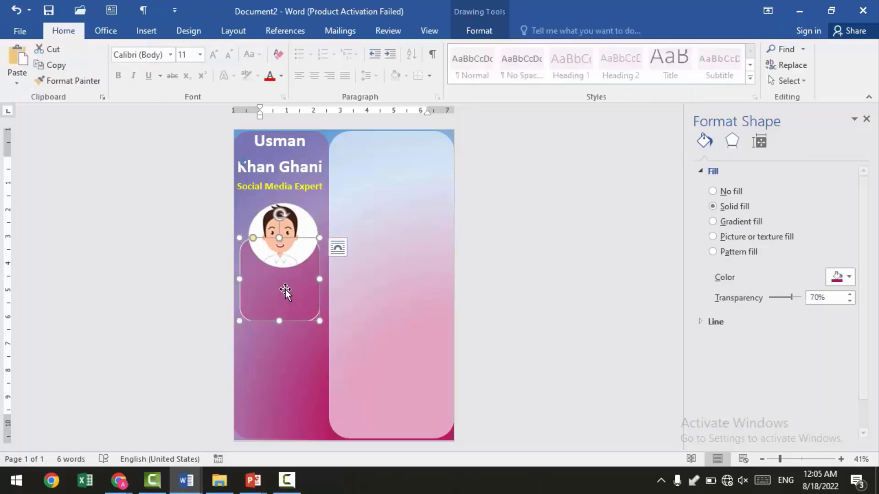
left_click(559, 246)
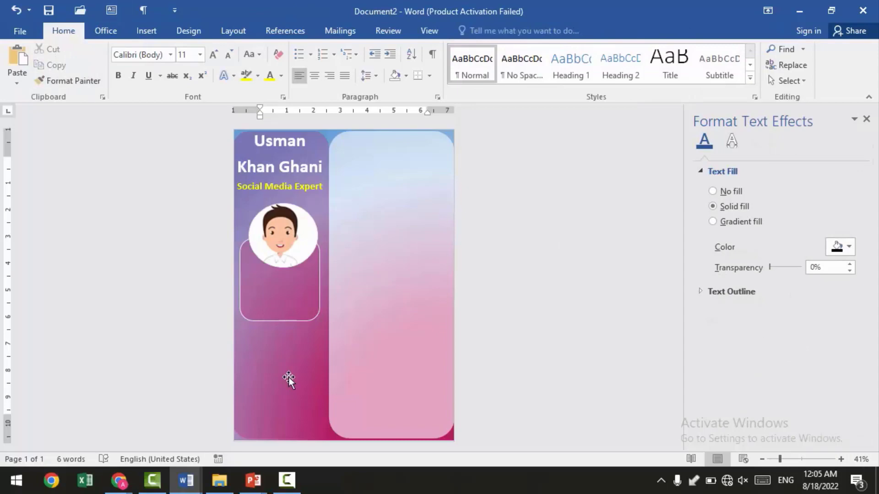
mouse_move(186, 480)
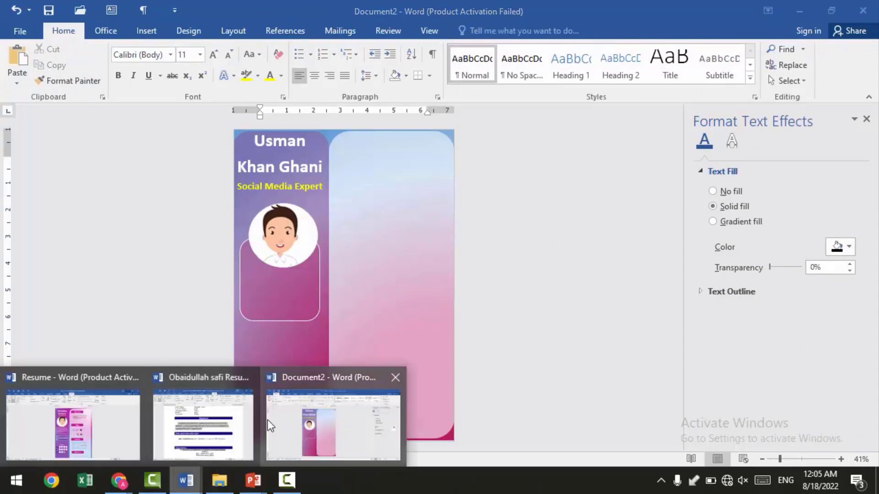
Copy the Objective paragraph from the other resume and return to the CV document
left_click(197, 426)
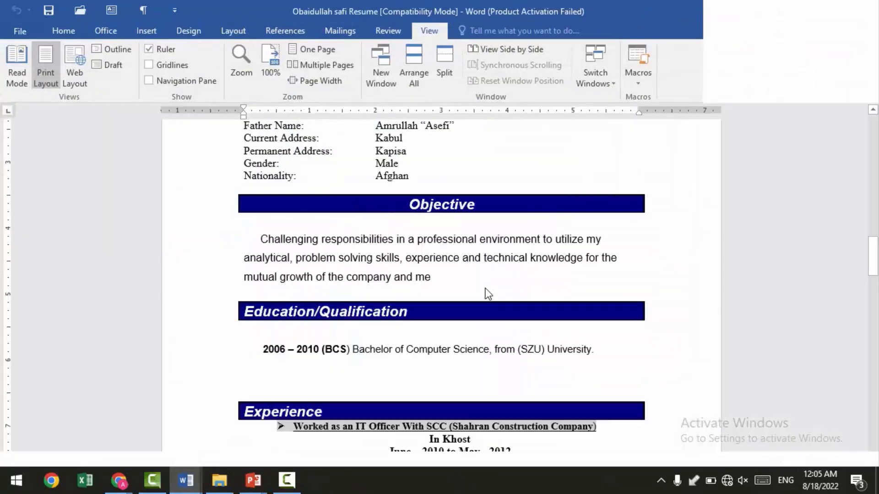
triple_click(424, 286)
scroll(425, 287, "up", 1)
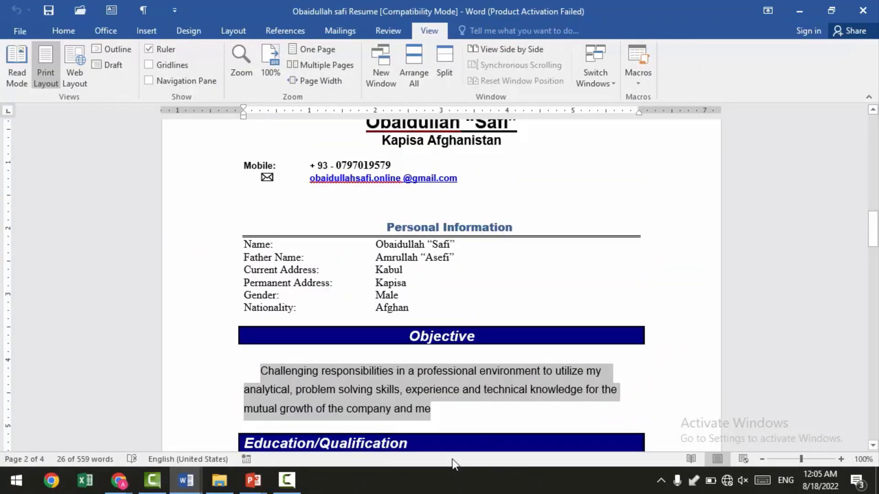
left_click(373, 389)
left_click_drag(418, 412, 192, 372)
key("ctrl+c")
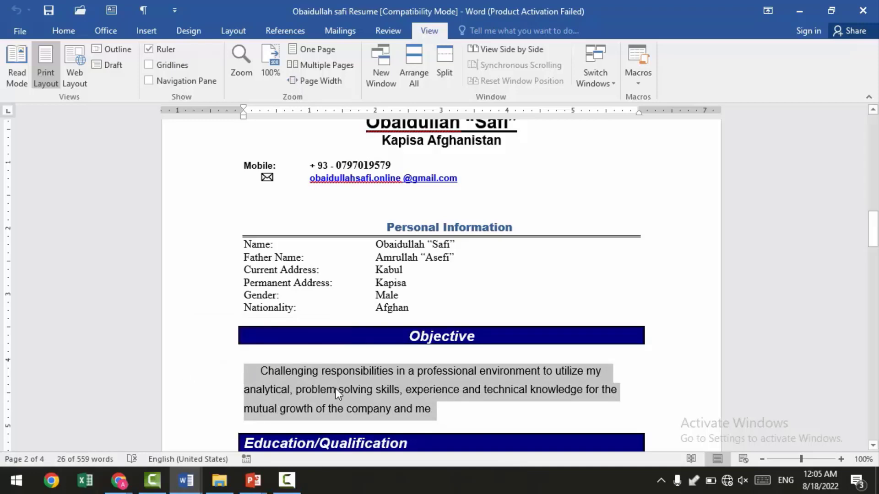
left_click(793, 12)
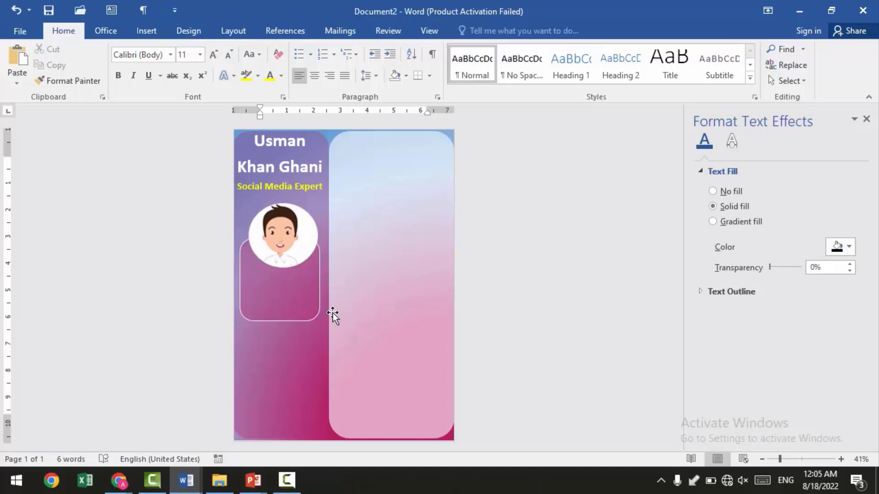
Paste the objective into a new text box under the photo, sized to fit the panel
key("alt")
key("4")
left_click_drag(255, 281, 264, 305)
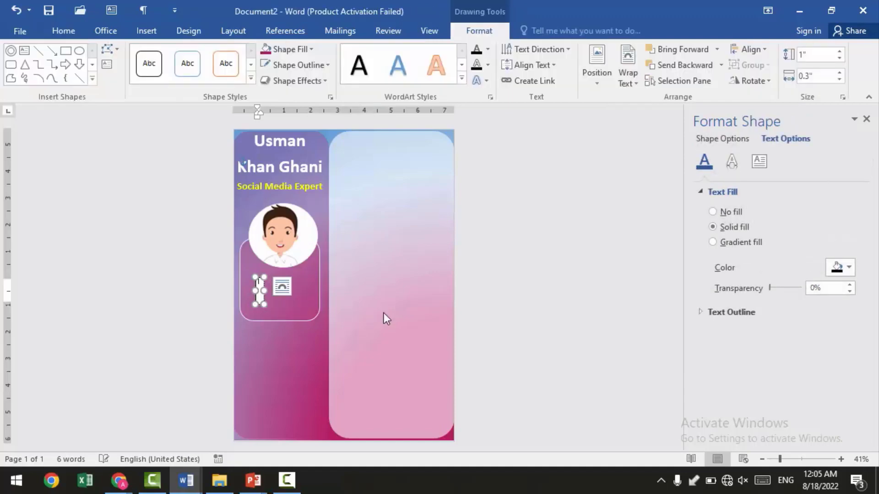
key("ctrl+v")
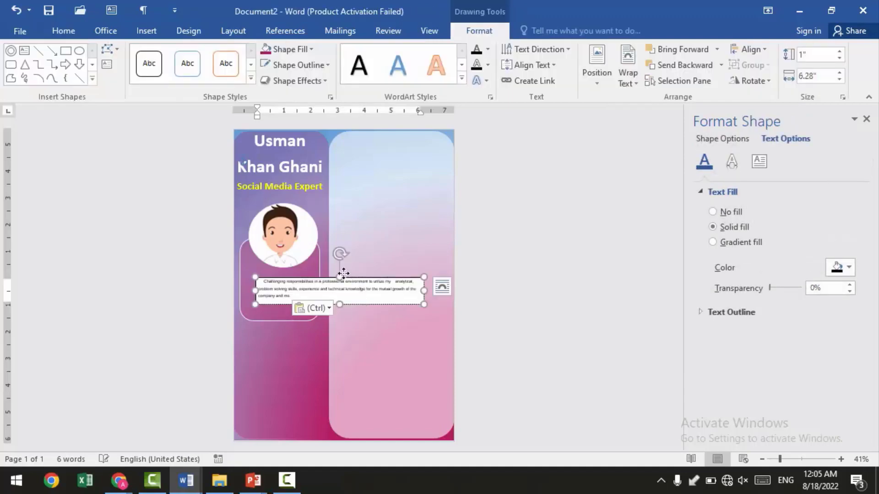
left_click_drag(353, 278, 346, 273)
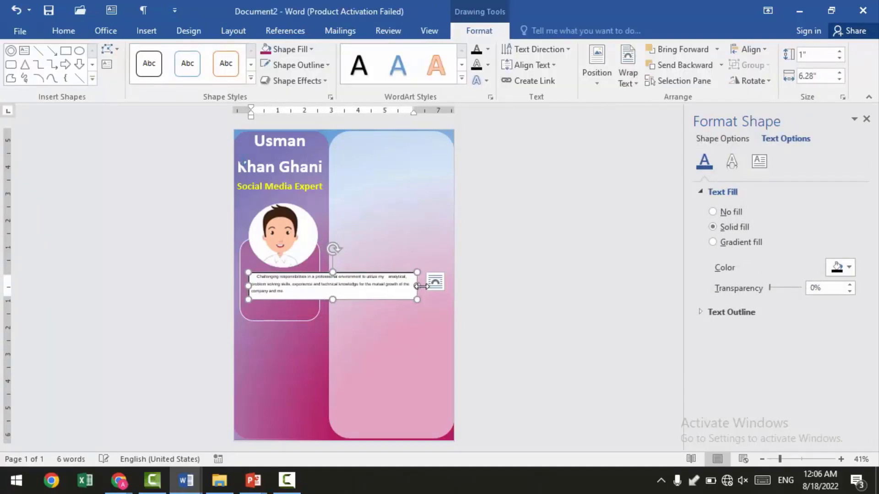
left_click_drag(417, 286, 318, 286)
left_click_drag(248, 286, 280, 333)
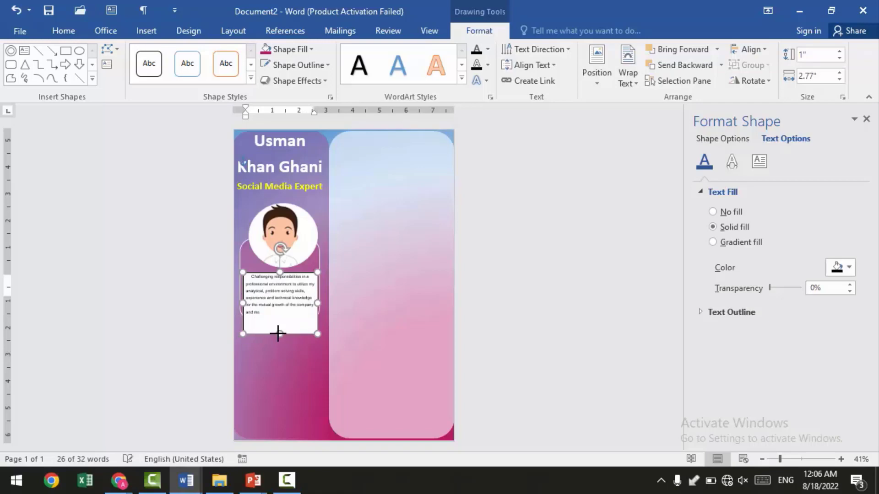
Extend the crimson rounded panel downward to enclose the objective text
left_click(318, 257)
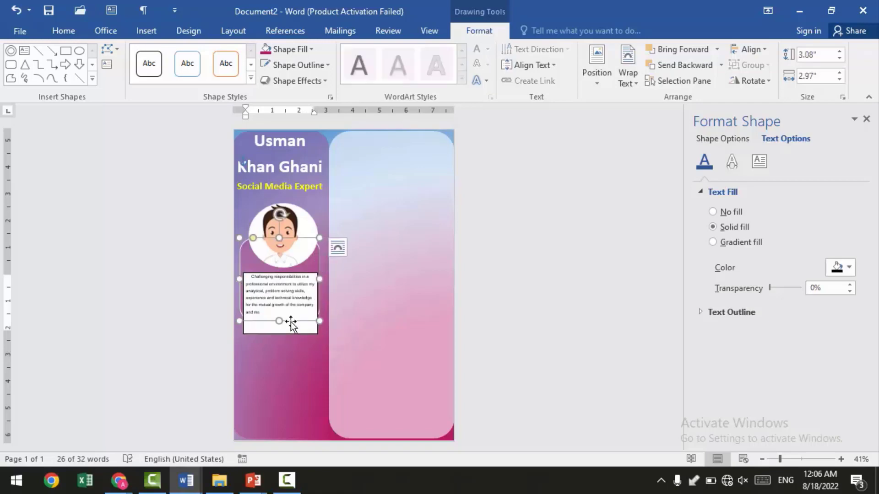
left_click_drag(279, 321, 278, 354)
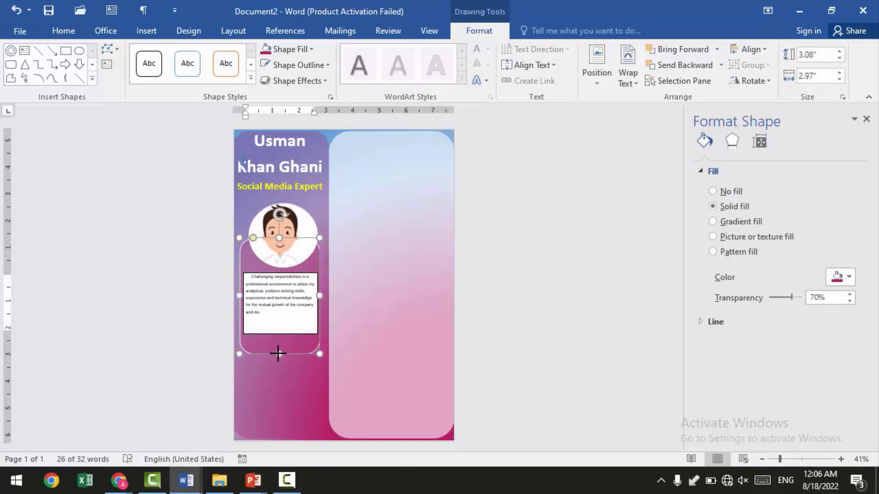
left_click(290, 308)
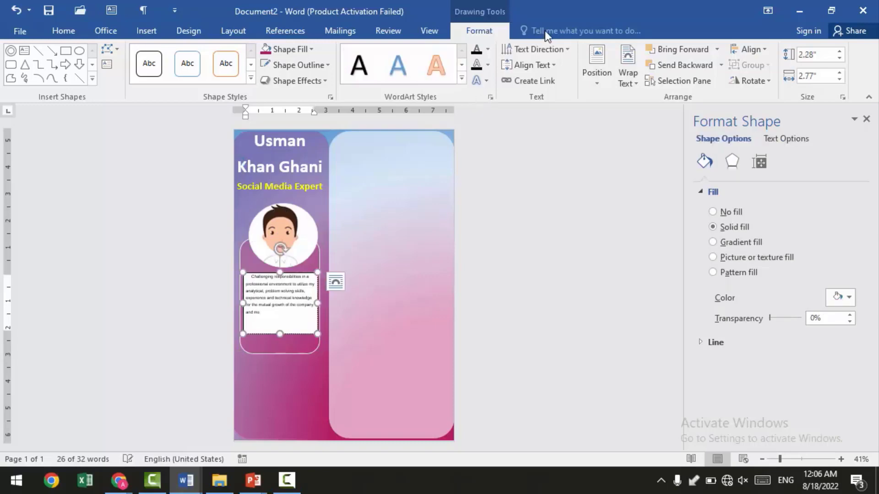
left_click(388, 30)
At 100% zoom, remove the objective text box's fill and outline
left_click(430, 30)
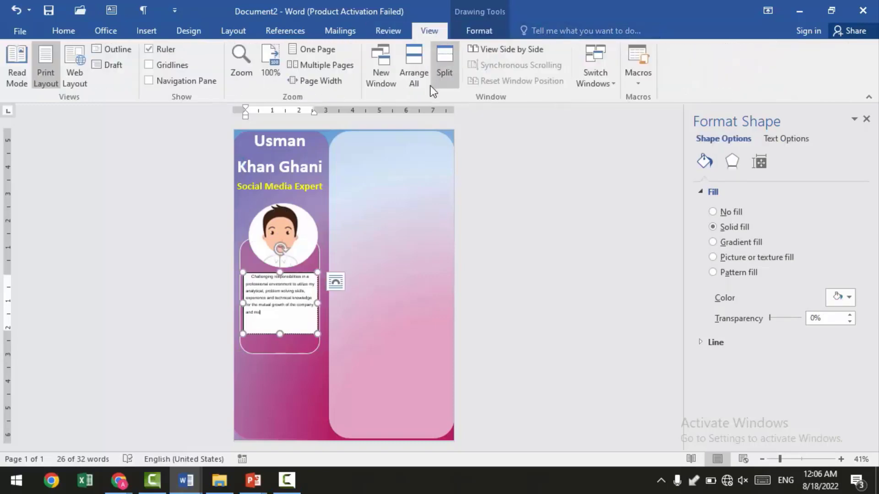
left_click(272, 59)
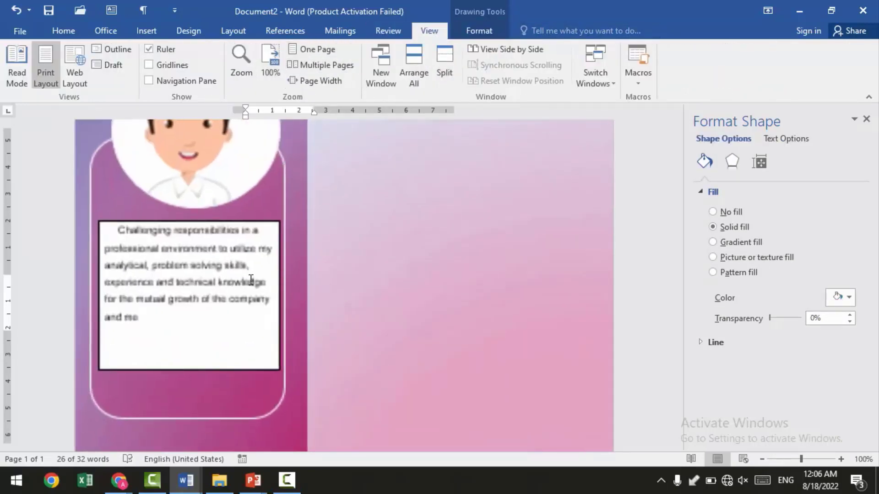
left_click_drag(116, 280, 137, 316)
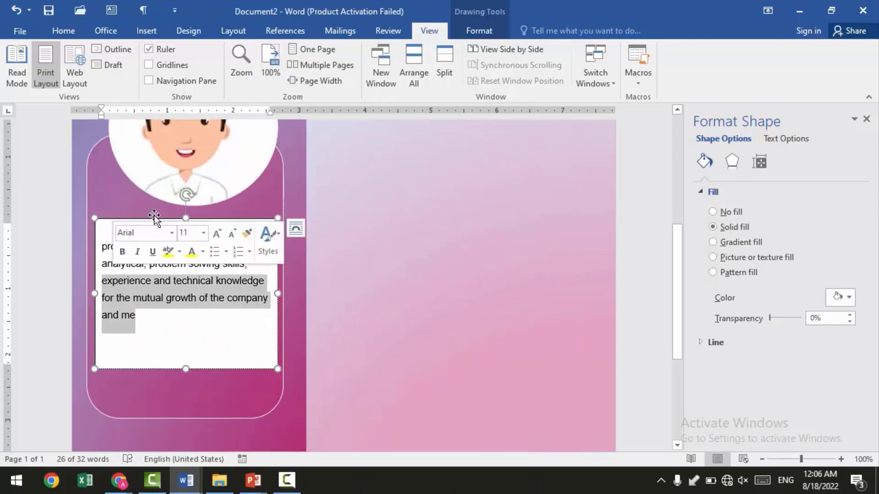
left_click(149, 221)
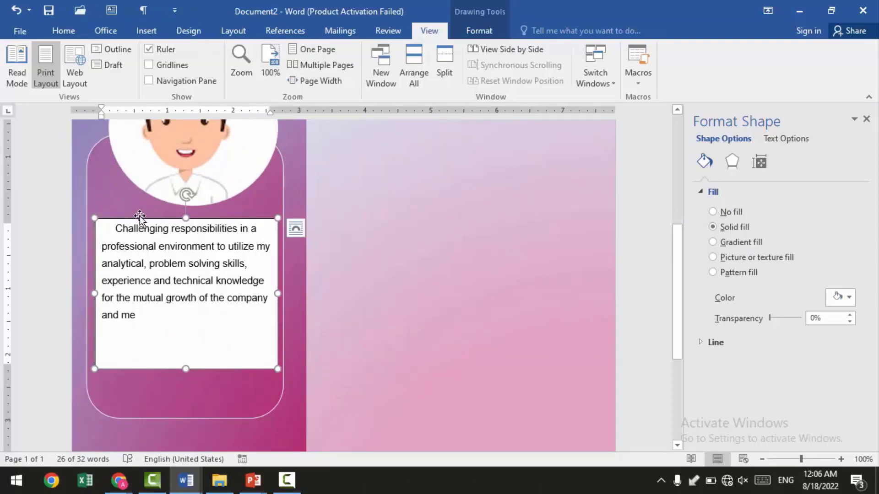
left_click(479, 30)
left_click(311, 49)
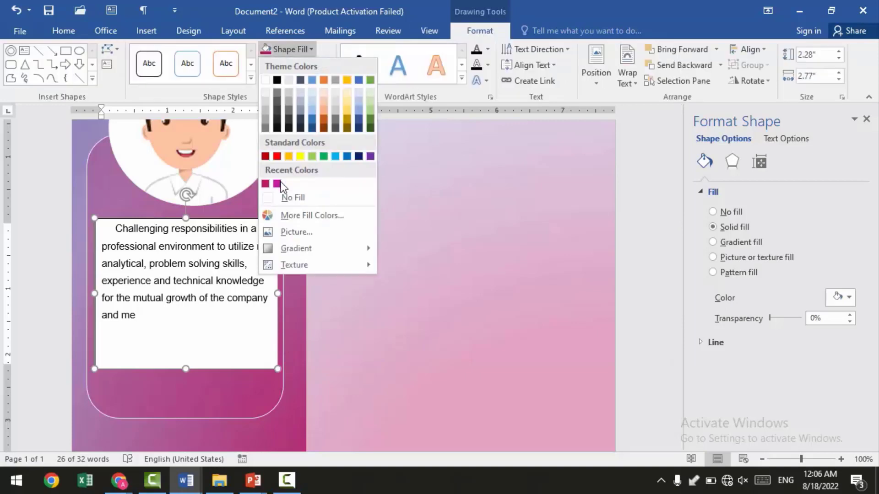
left_click(291, 198)
left_click(328, 65)
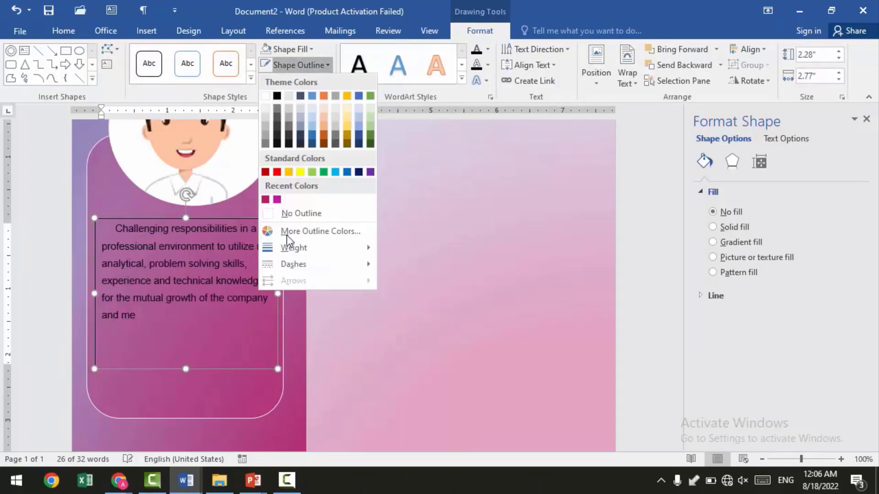
left_click(298, 214)
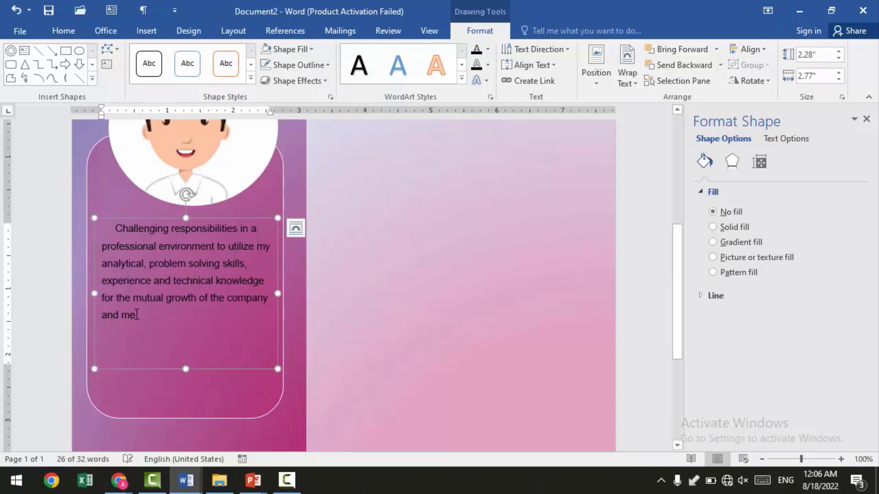
Make the objective text justified, white and size 12
left_click_drag(137, 323, 87, 221)
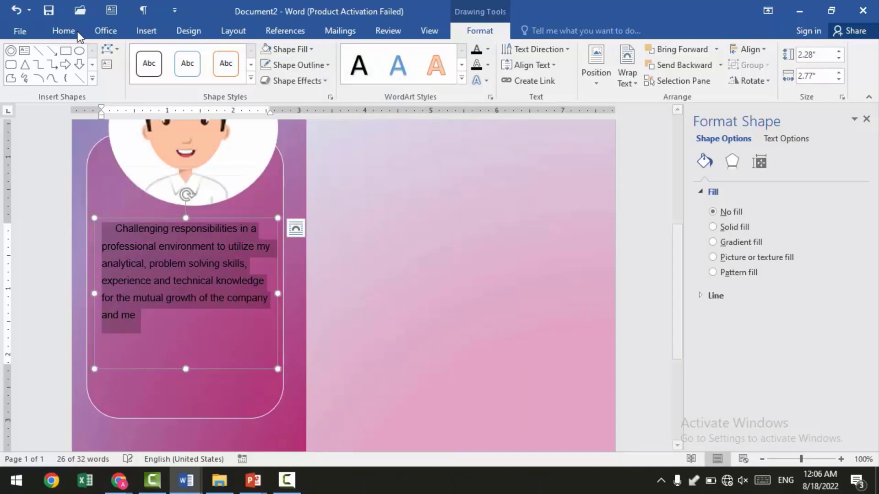
left_click(63, 31)
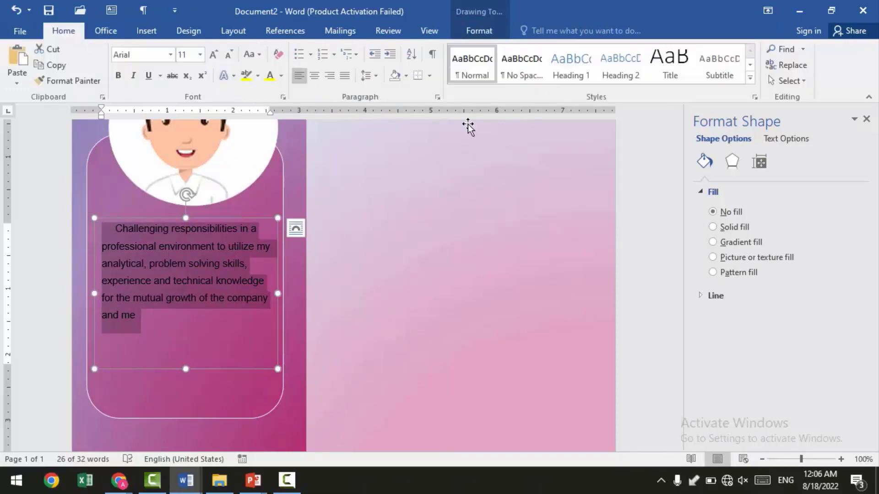
left_click(345, 75)
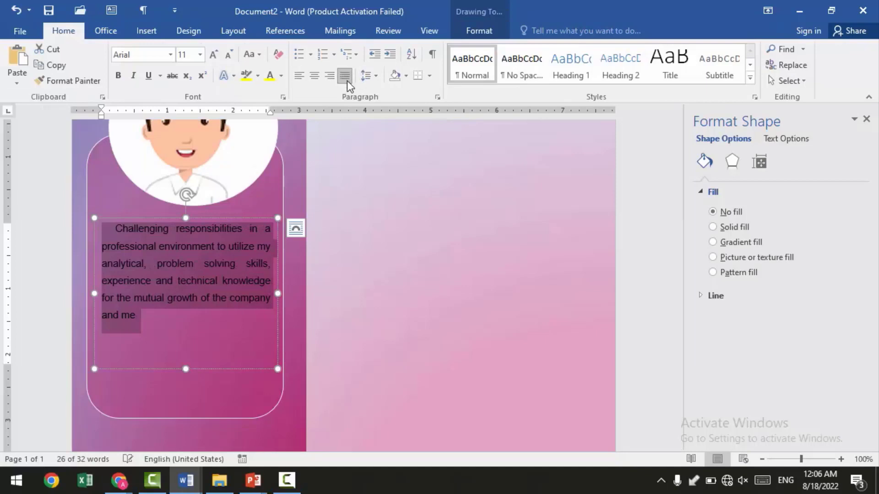
left_click(281, 75)
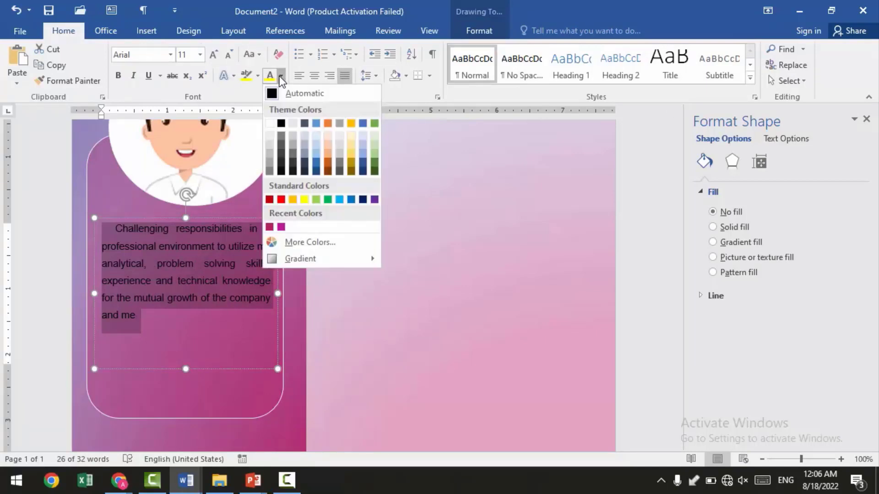
left_click(270, 124)
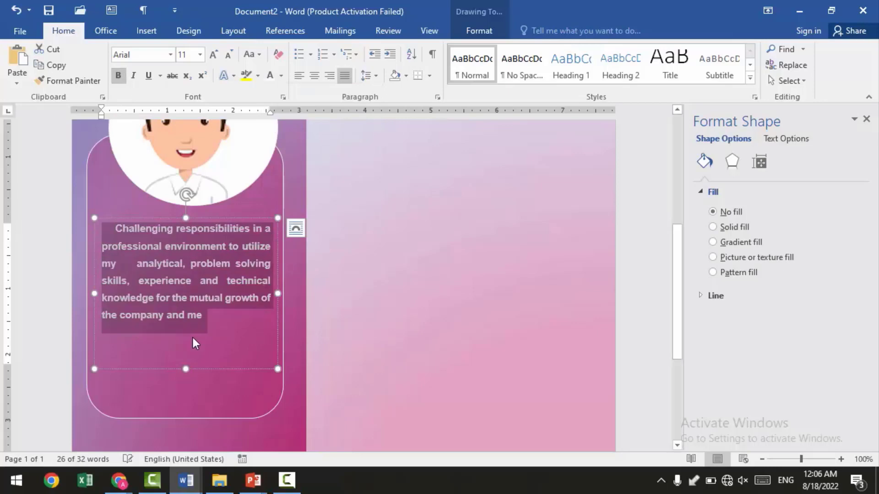
left_click(213, 57)
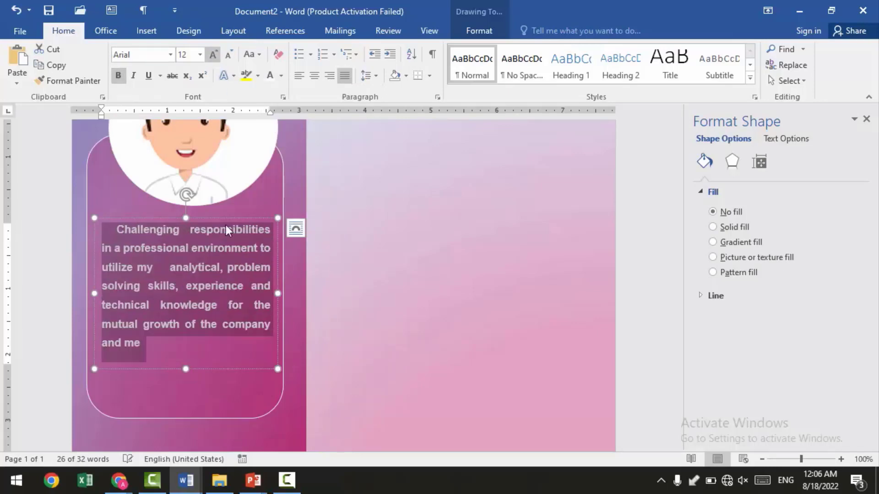
Shorten the rounded crimson panel to fit the text, then view the whole page
left_click(361, 326)
left_click(184, 424)
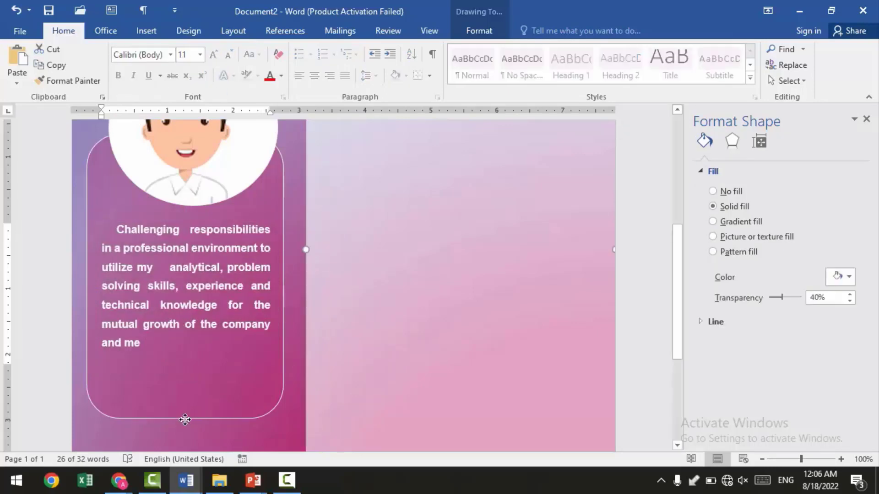
left_click_drag(185, 419, 185, 366)
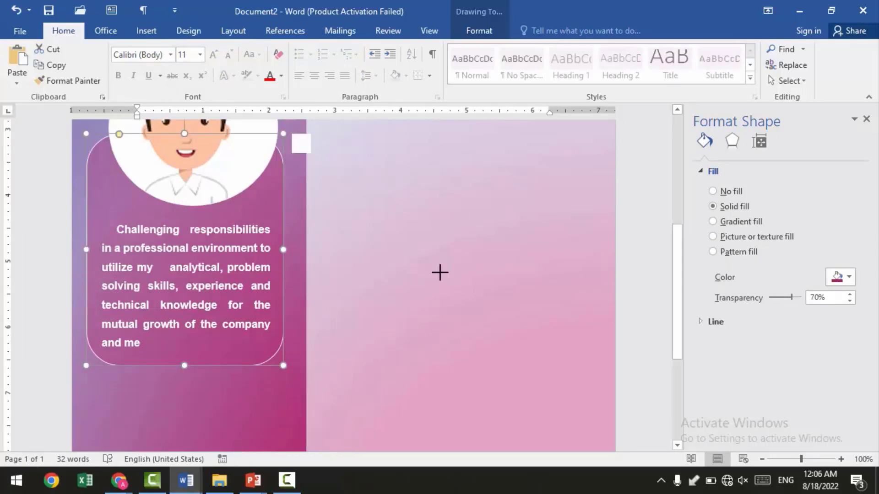
left_click(439, 271)
left_click(441, 28)
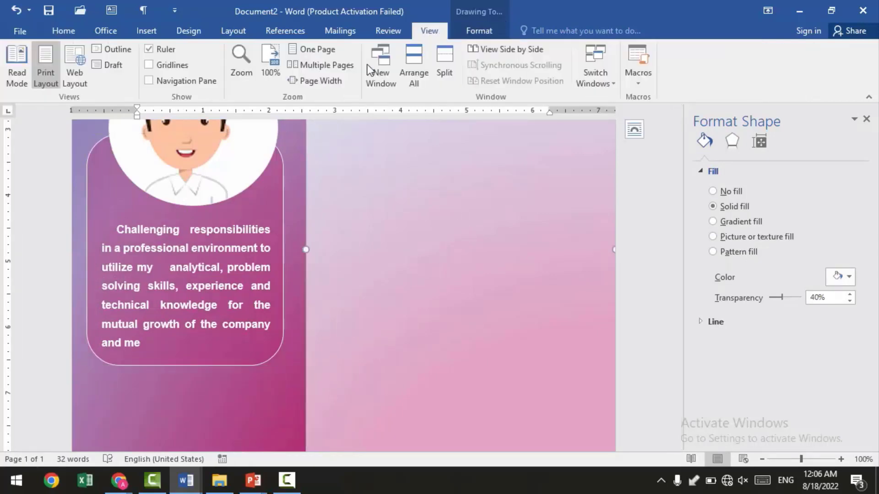
left_click(318, 51)
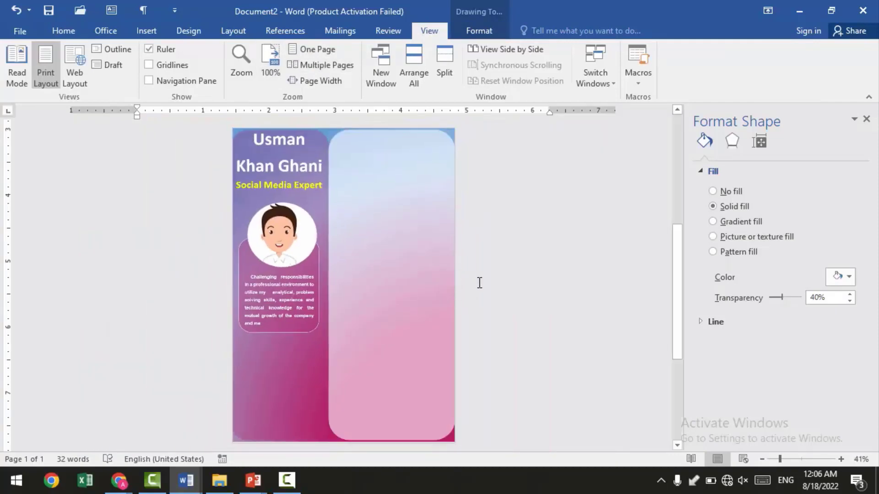
left_click(334, 176)
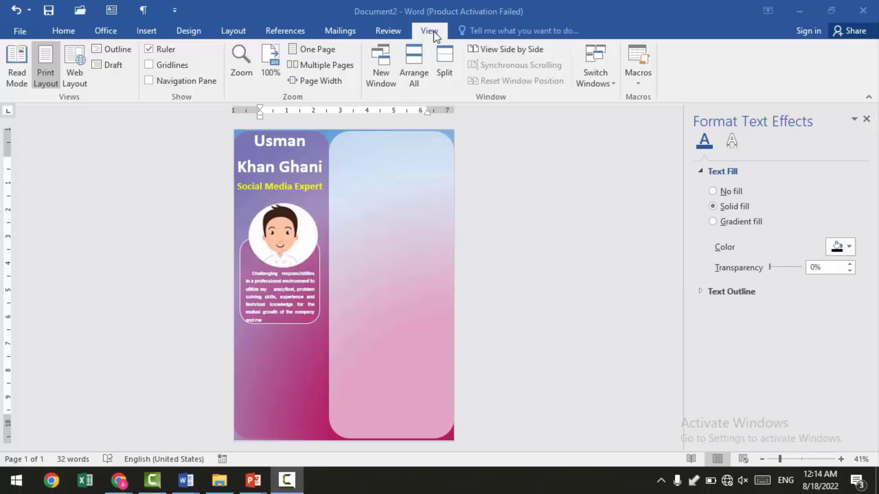
Draw a rounded rectangle just below the objective box in the magenta column
left_click(274, 62)
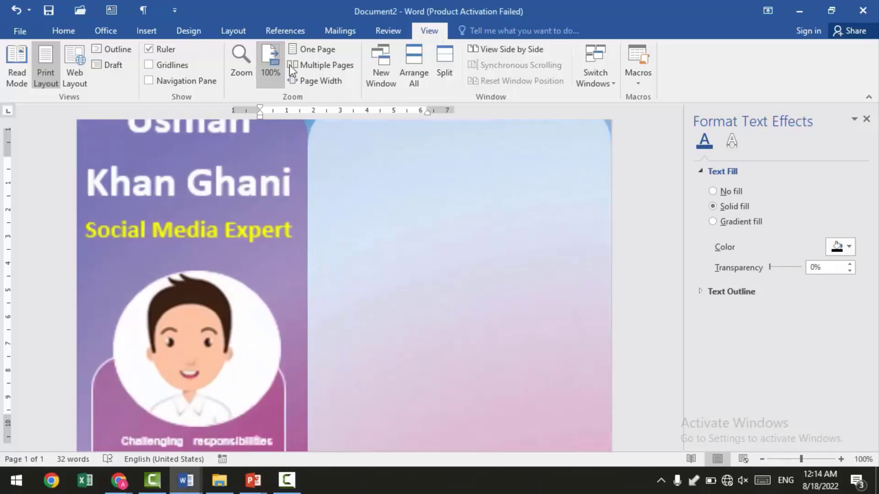
scroll(337, 345, "down", 4)
scroll(223, 364, "down", 4)
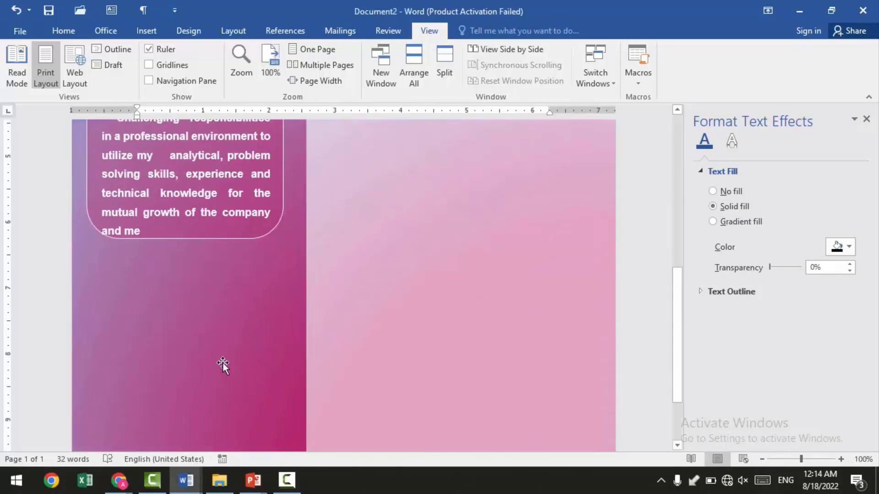
scroll(232, 307, "up", 1)
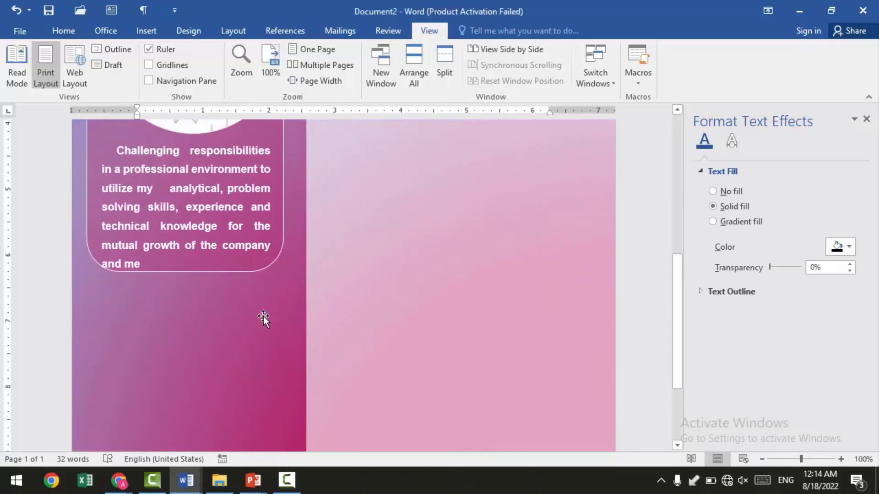
scroll(210, 364, "down", 3)
scroll(209, 363, "up", 1)
scroll(210, 364, "up", 3)
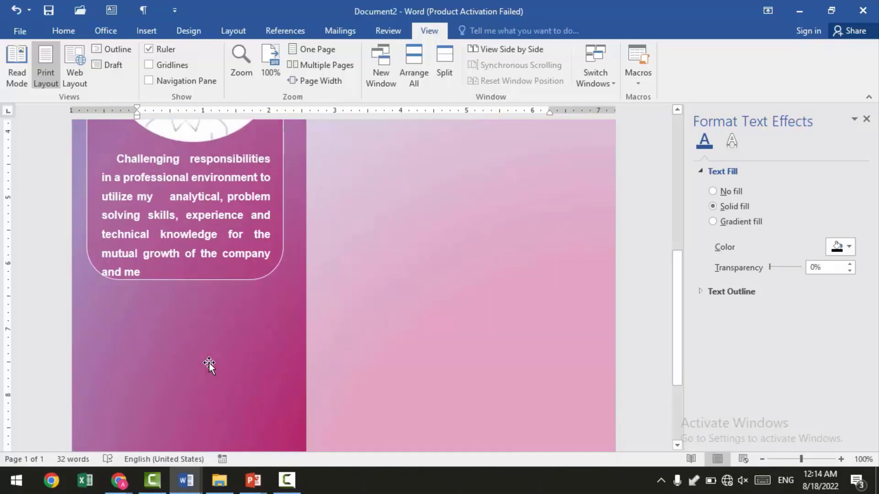
scroll(210, 363, "down", 1)
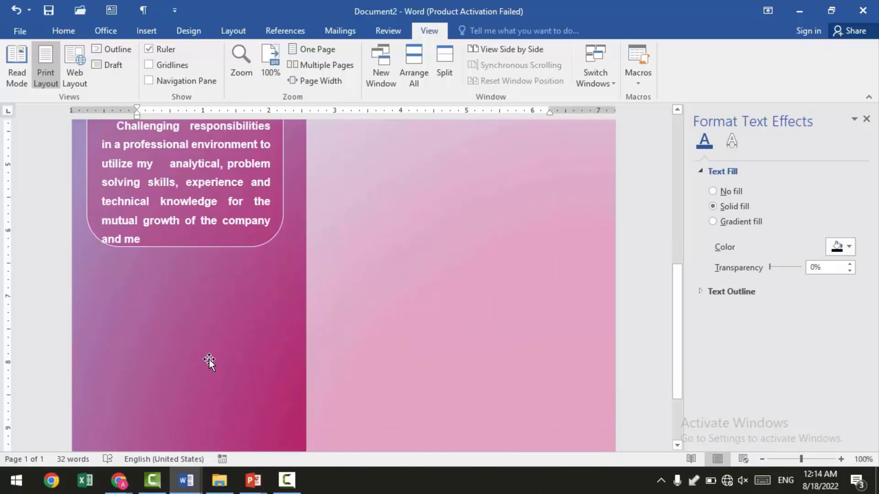
left_click(149, 33)
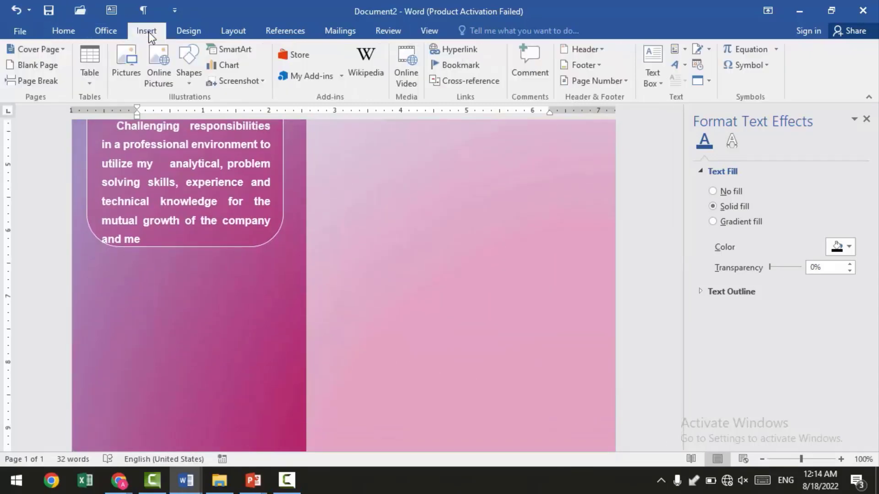
left_click(193, 82)
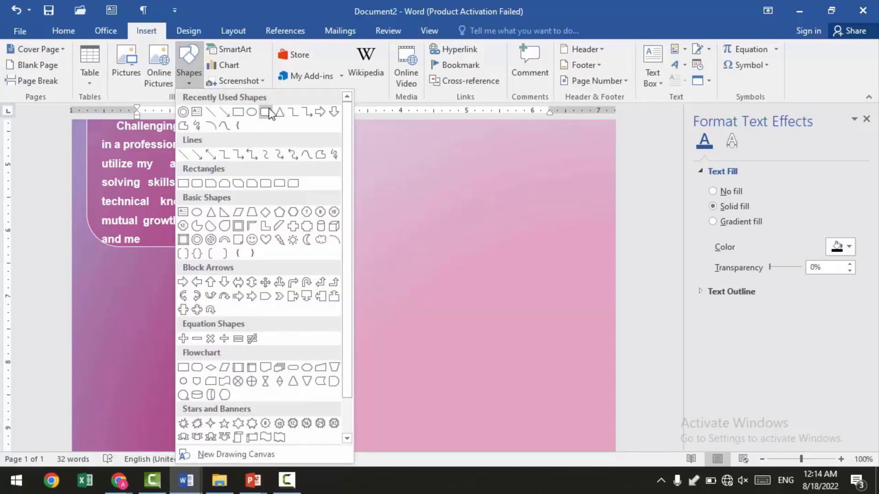
left_click(183, 211)
left_click_drag(92, 261, 276, 293)
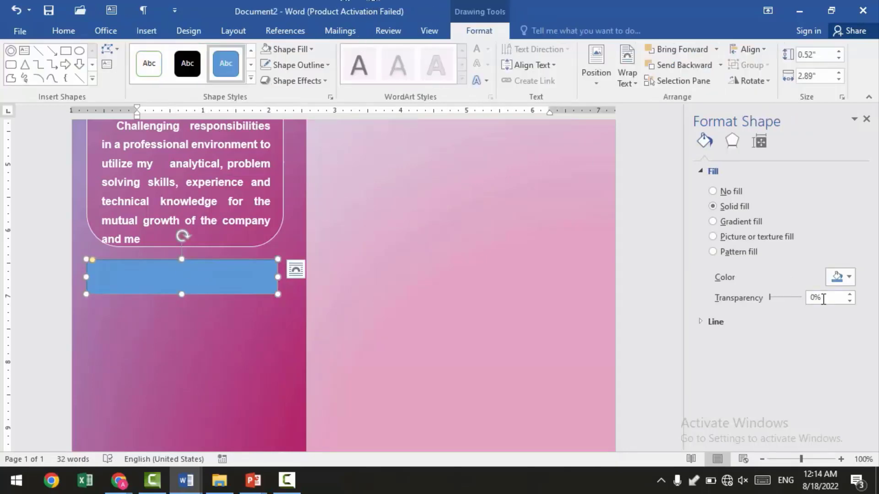
Set the rounded box's fill transparency to 65% and give it a light outline
left_click(827, 298)
type("50")
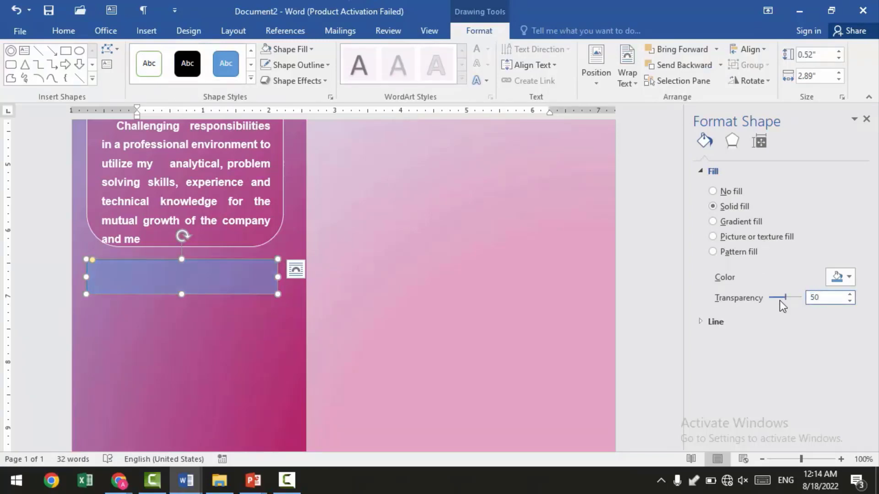
key("BackSpace")
key("BackSpace")
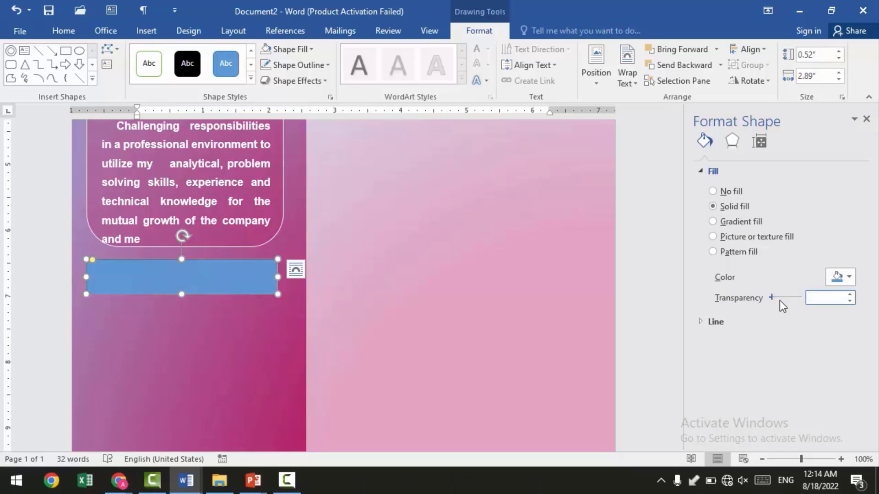
type("65")
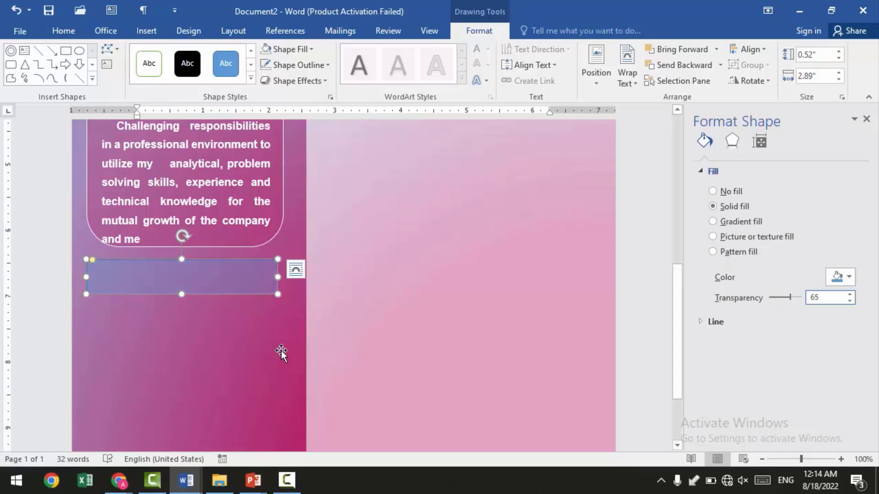
left_click(326, 65)
left_click(266, 111)
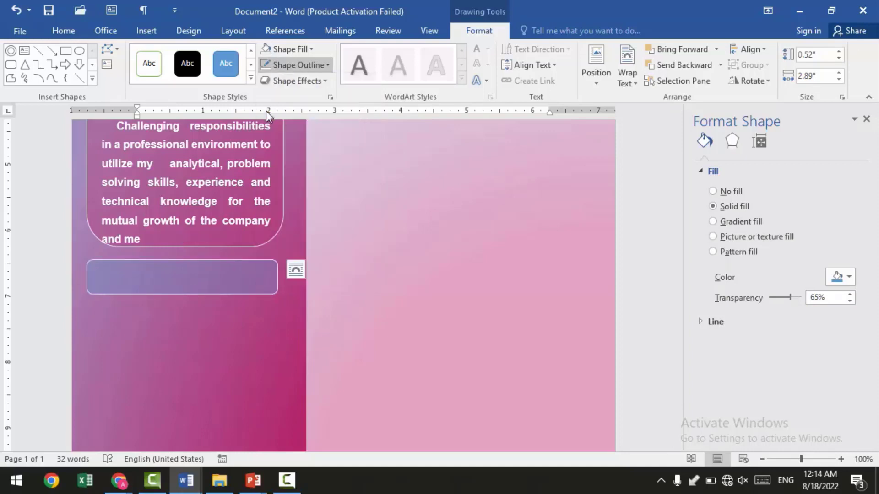
Duplicate the box with Ctrl+D and stack the copy directly beneath the original
left_click(204, 291)
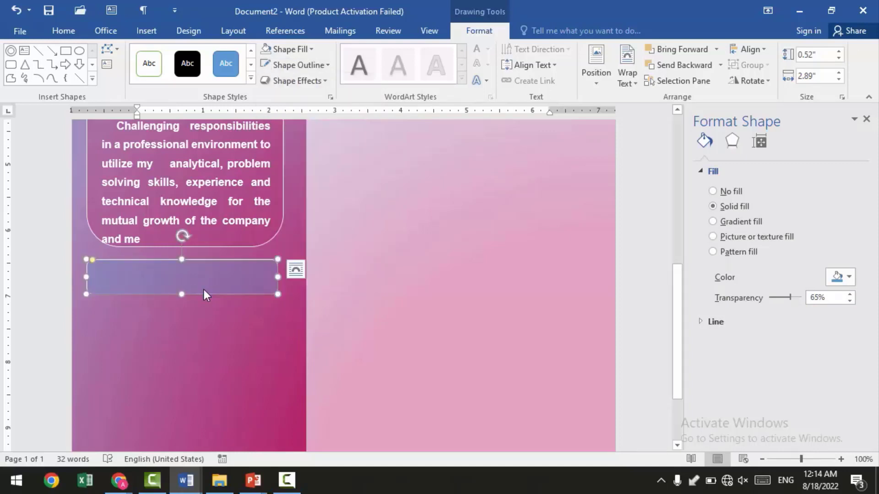
key("ctrl+d")
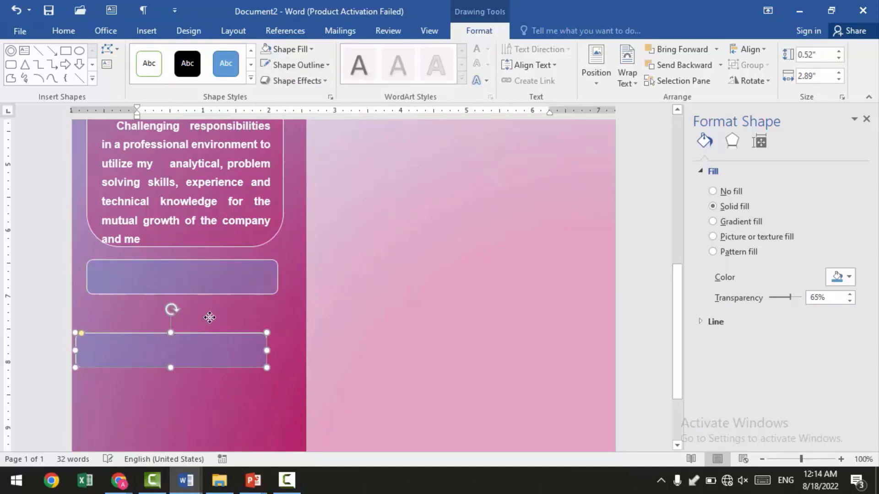
mouse_move(204, 293)
left_mouse_down()
mouse_move(193, 330)
mouse_move(204, 295)
left_mouse_up()
left_click(400, 319)
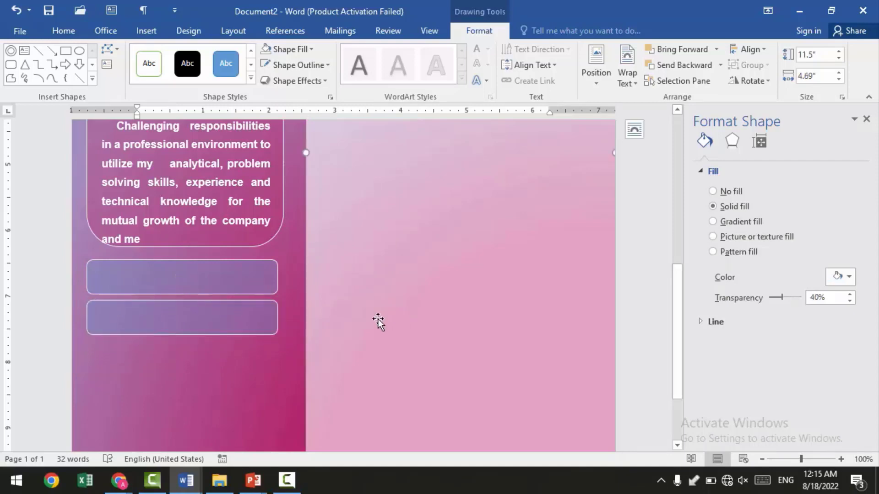
left_click(136, 273)
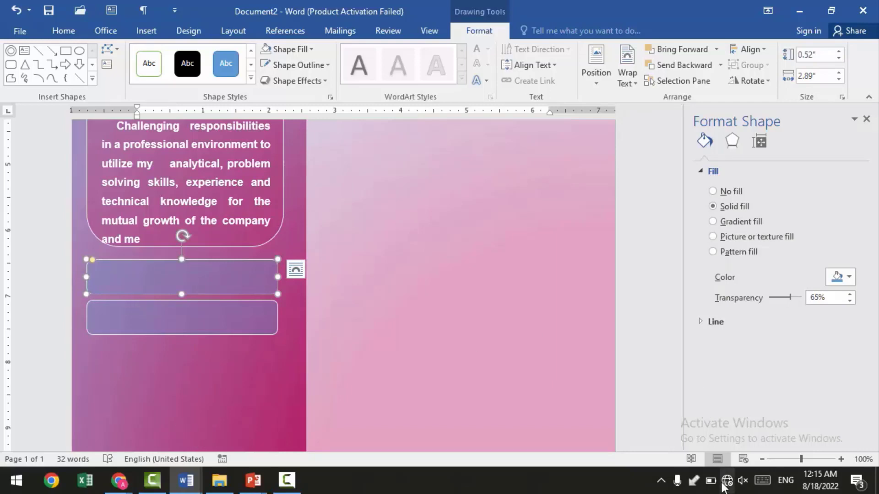
left_click(723, 487)
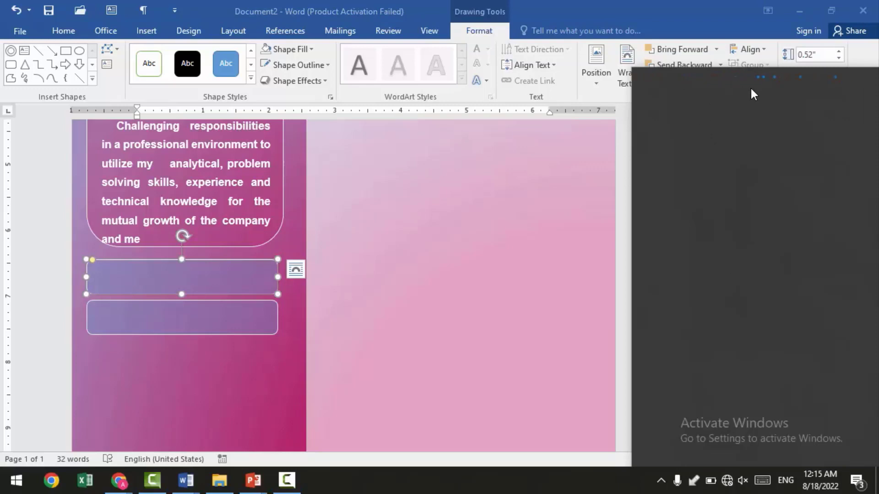
Connect to the secured Wi-Fi network from the tray's network list
left_click(815, 105)
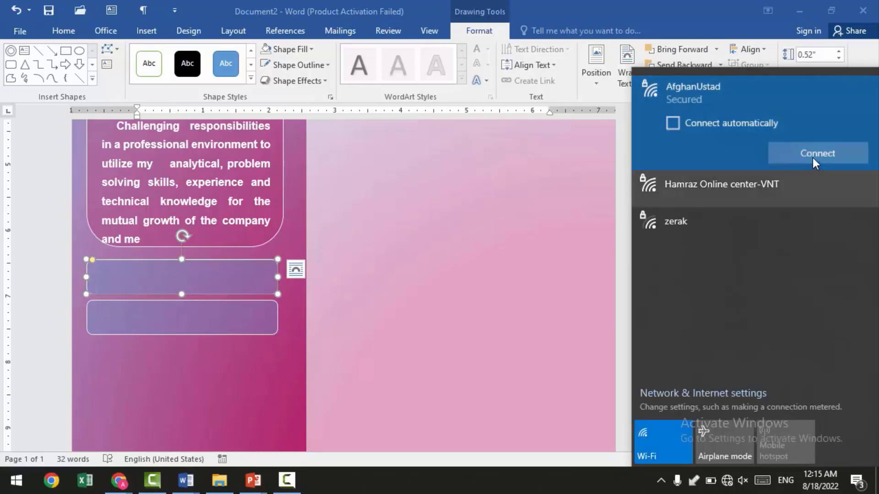
left_click(813, 155)
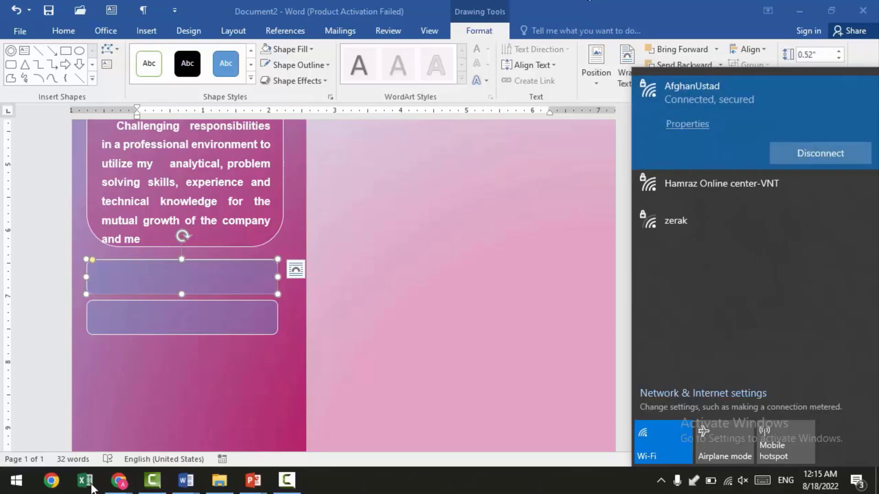
left_click(119, 481)
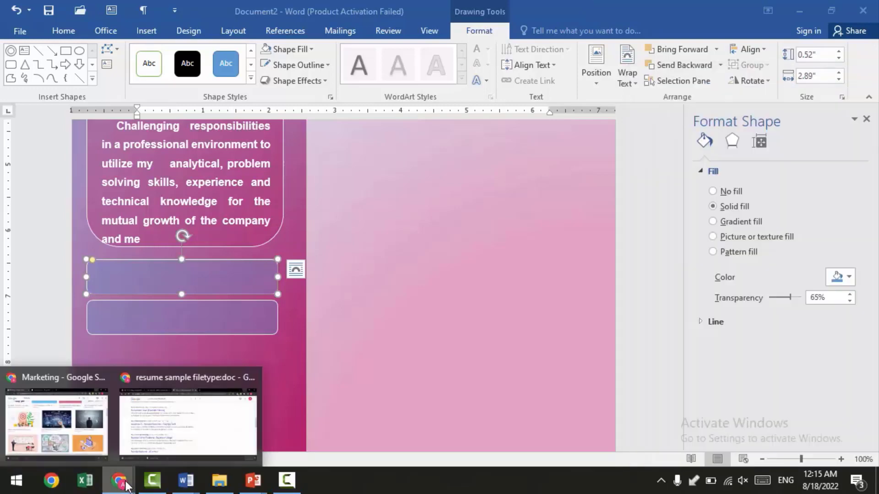
Search Google Images in the Marketing tab for 'telephone icon'
left_click(83, 441)
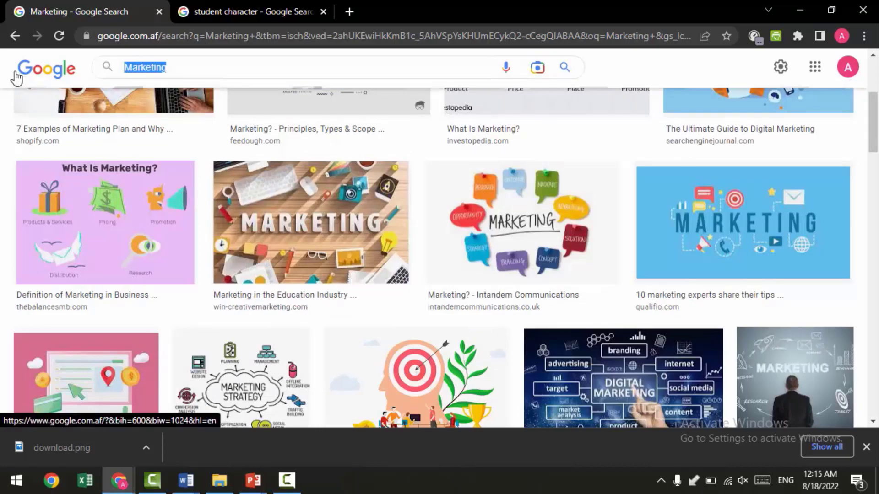
type("telephone icocon ")
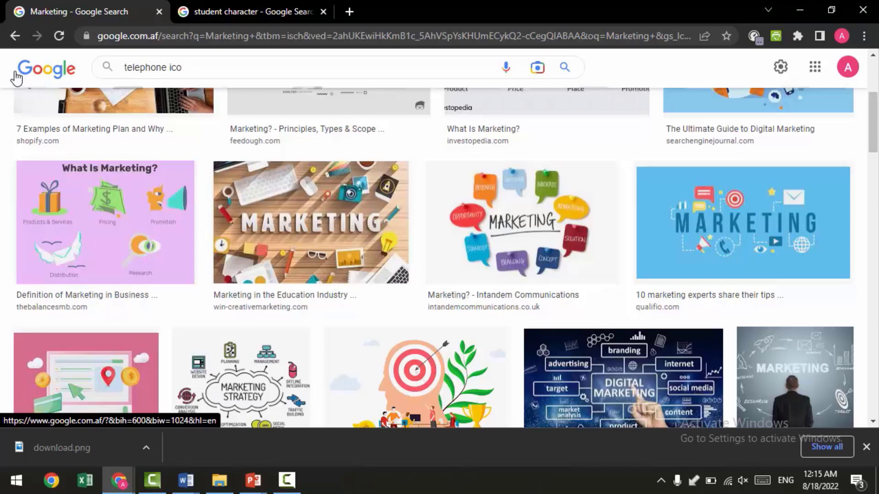
type("n")
key("Return")
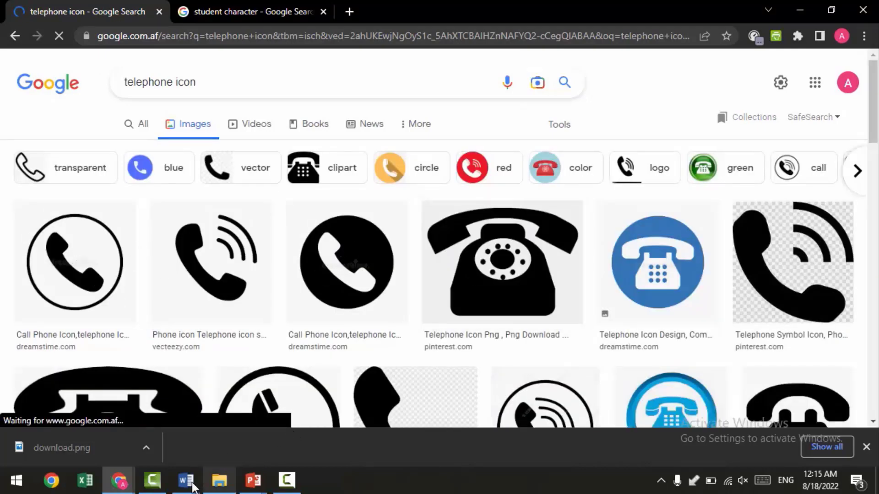
left_click(191, 486)
mouse_move(186, 481)
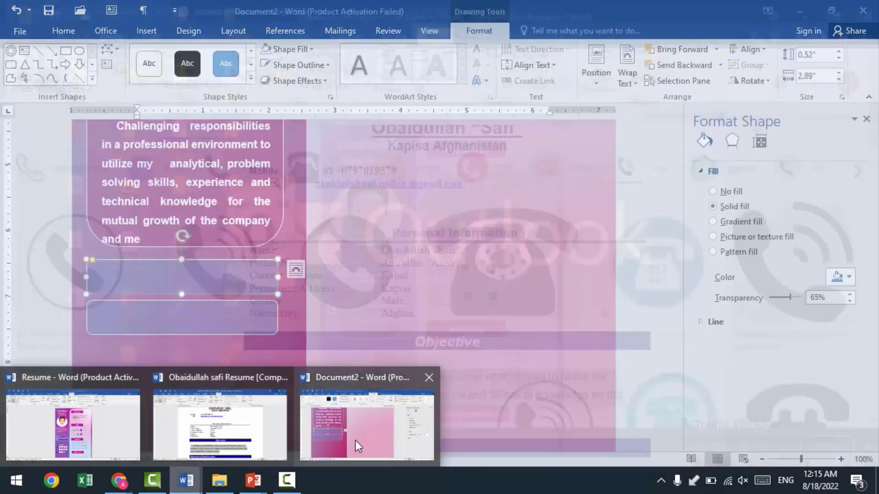
Screen-clip the first telephone icon from the Chrome results into Document2
left_click(359, 446)
key("Tab")
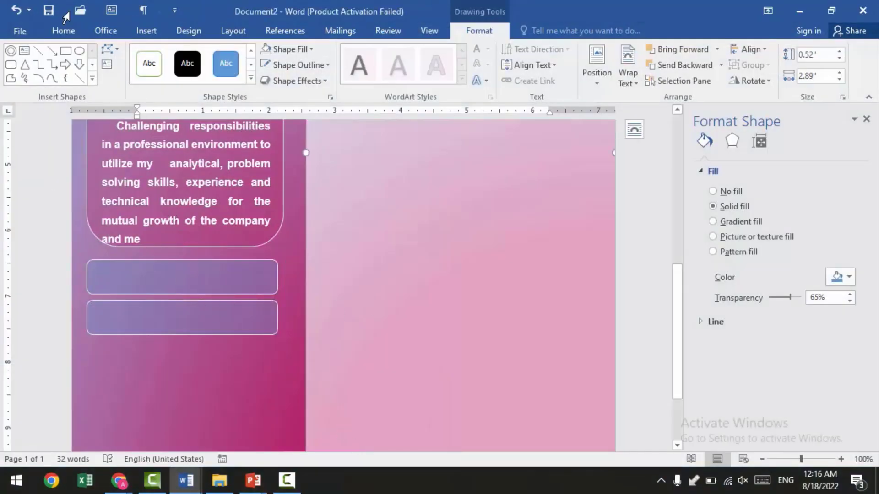
left_click(151, 31)
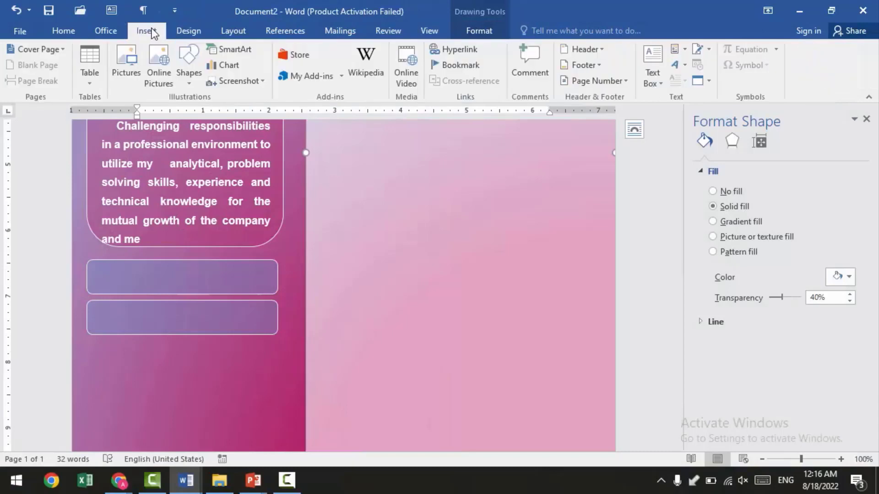
left_click(265, 79)
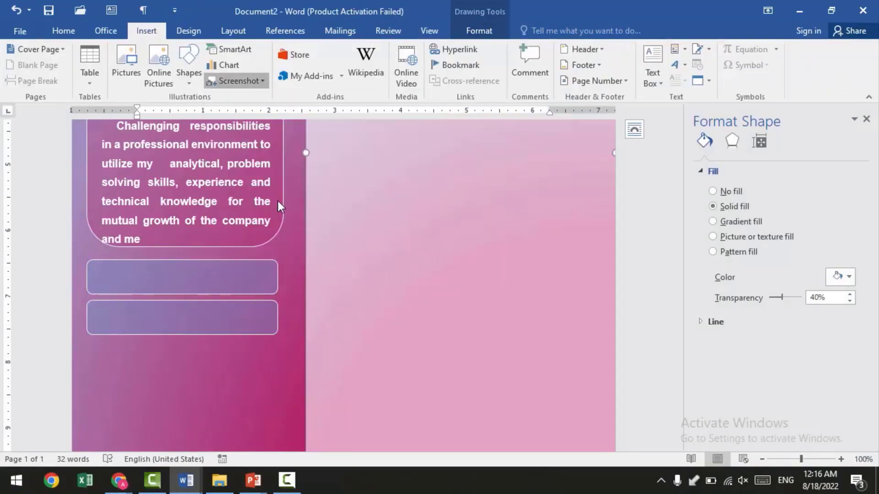
left_click(265, 83)
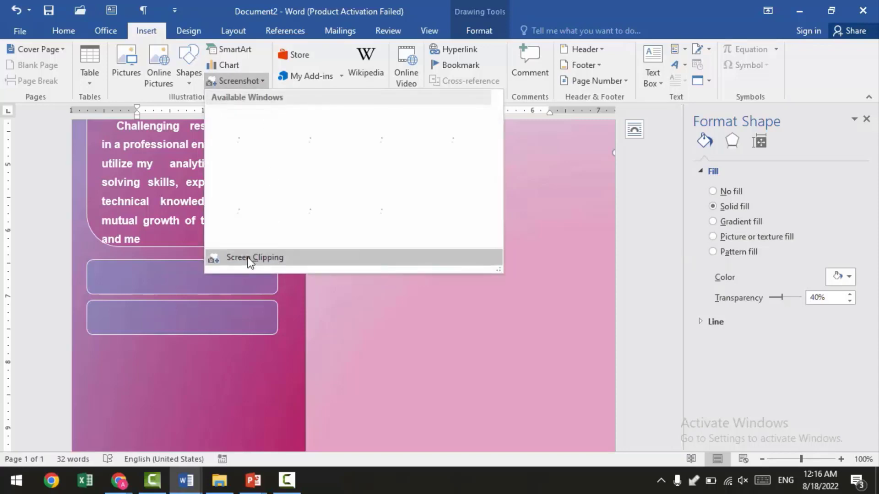
left_click(249, 258)
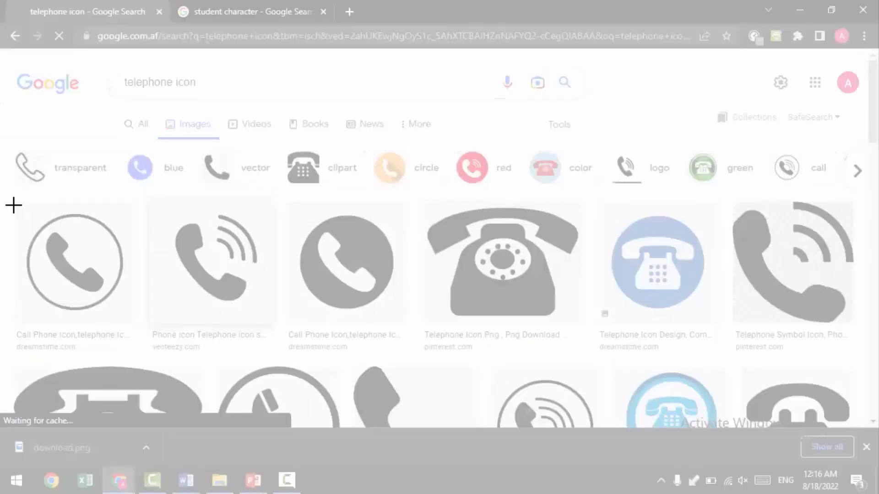
left_click_drag(13, 205, 129, 317)
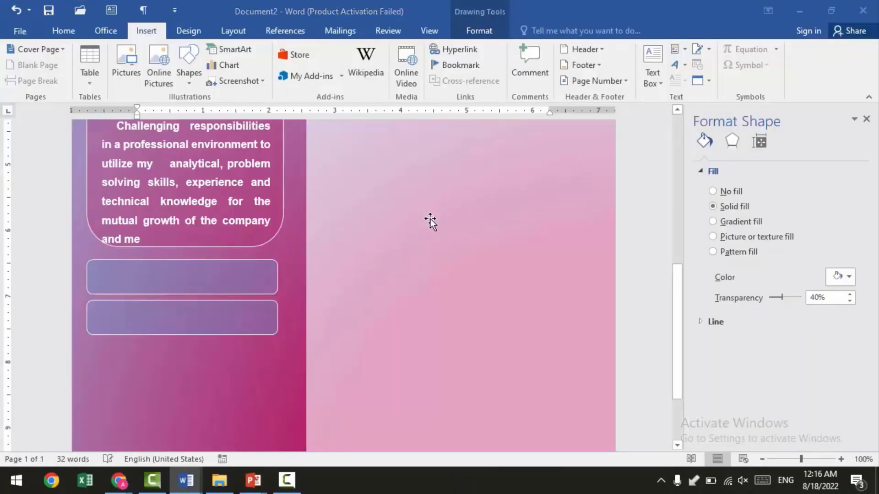
Set the clipped phone picture to float In Front of Text
scroll(493, 220, "up", 7)
scroll(493, 220, "up", 2)
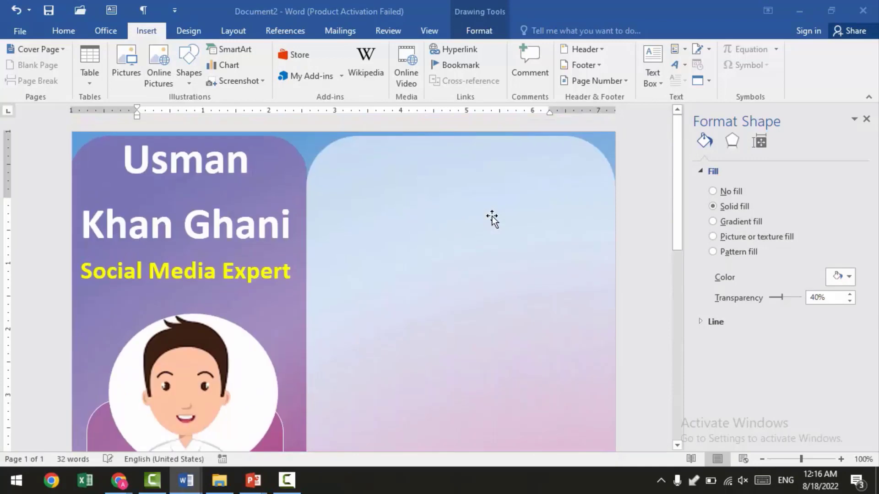
scroll(489, 238, "down", 5)
scroll(348, 288, "down", 2)
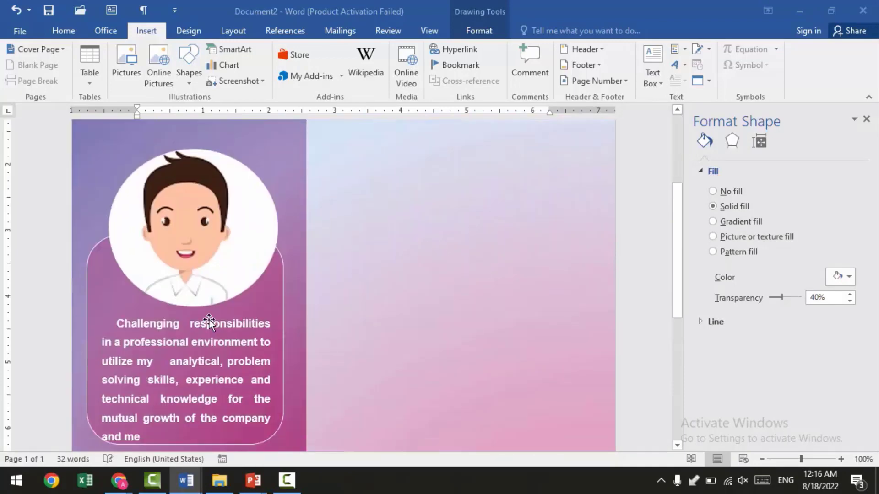
scroll(260, 293, "down", 1)
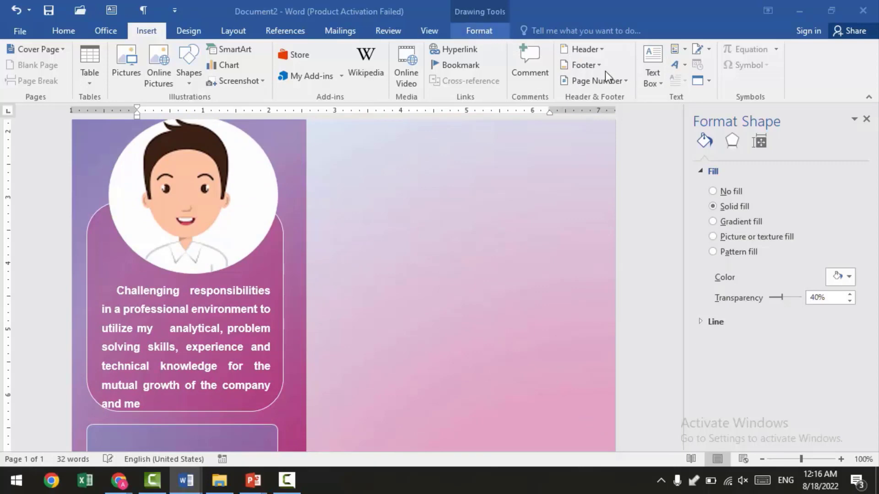
scroll(201, 183, "up", 5)
left_click(202, 184)
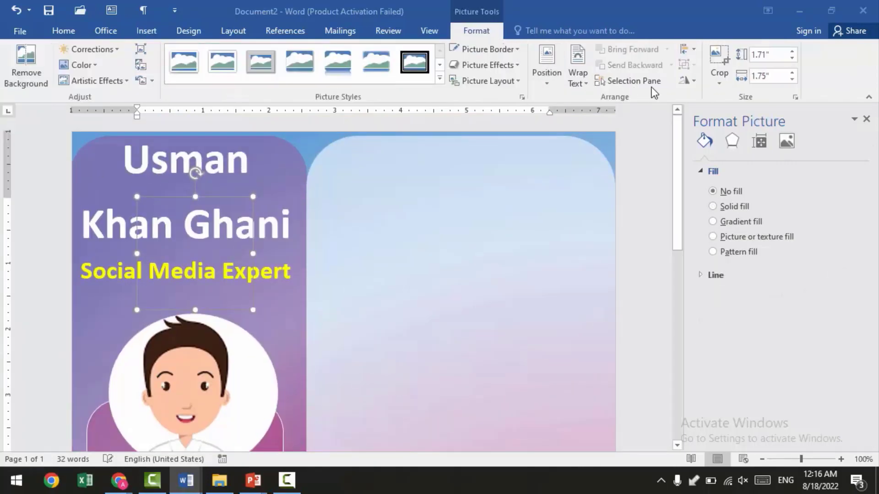
left_click(586, 84)
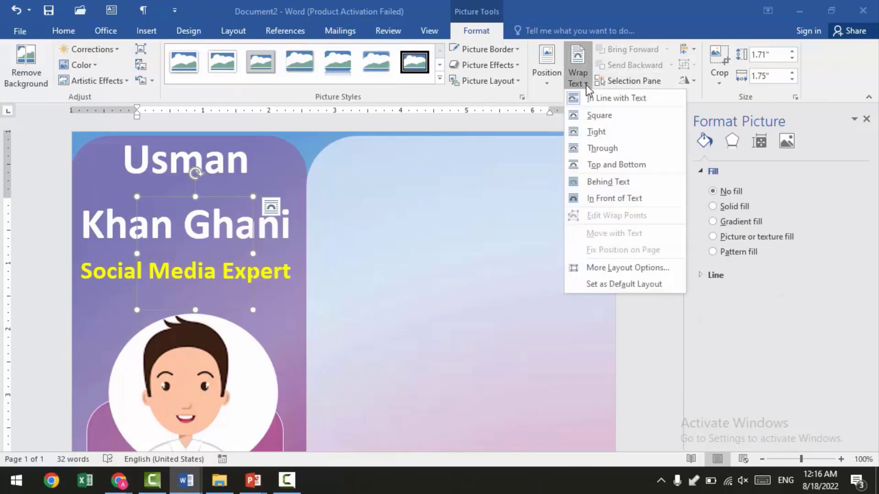
left_click(600, 198)
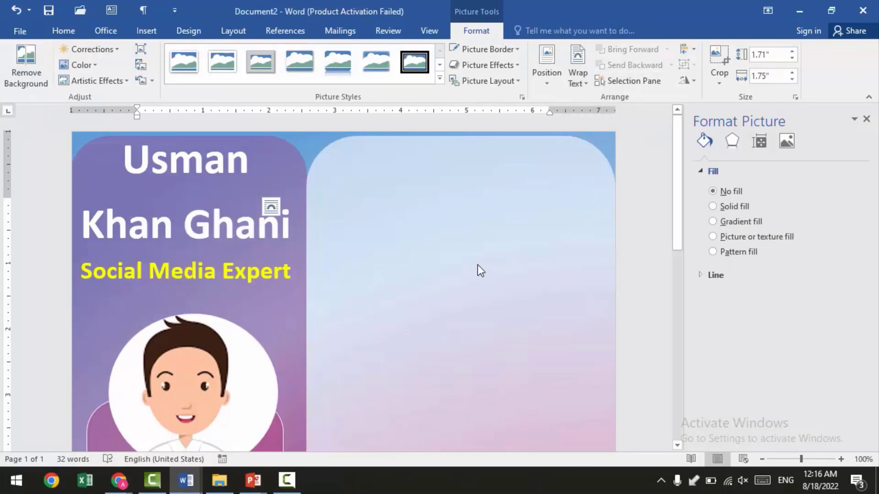
Move the phone icon onto the right panel beside the objective box
scroll(420, 270, "down", 5)
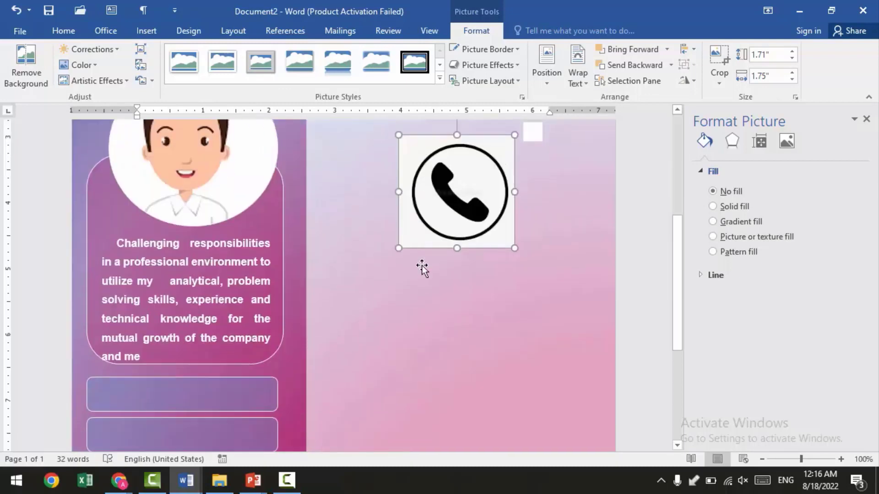
scroll(422, 265, "down", 4)
scroll(438, 182, "up", 2)
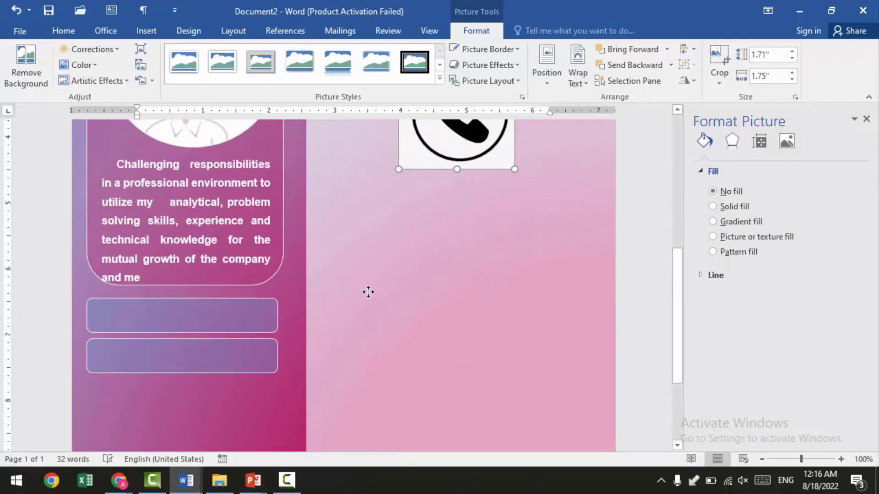
left_click_drag(368, 291, 367, 294)
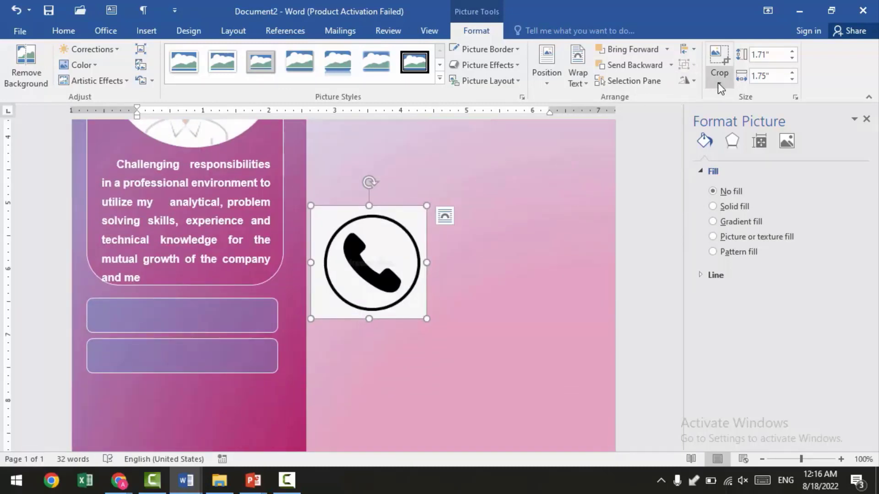
Crop the phone icon to an oval, trimmed to 1.58" high by 1.45" wide
left_click(718, 83)
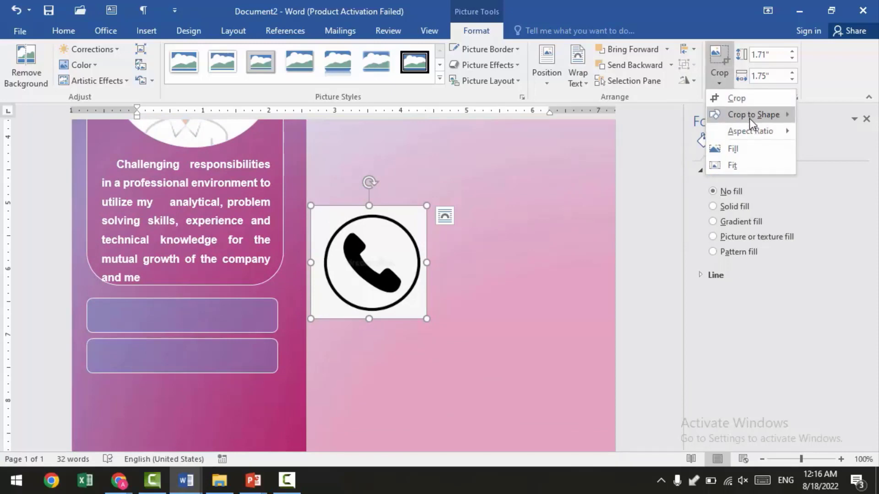
mouse_move(752, 115)
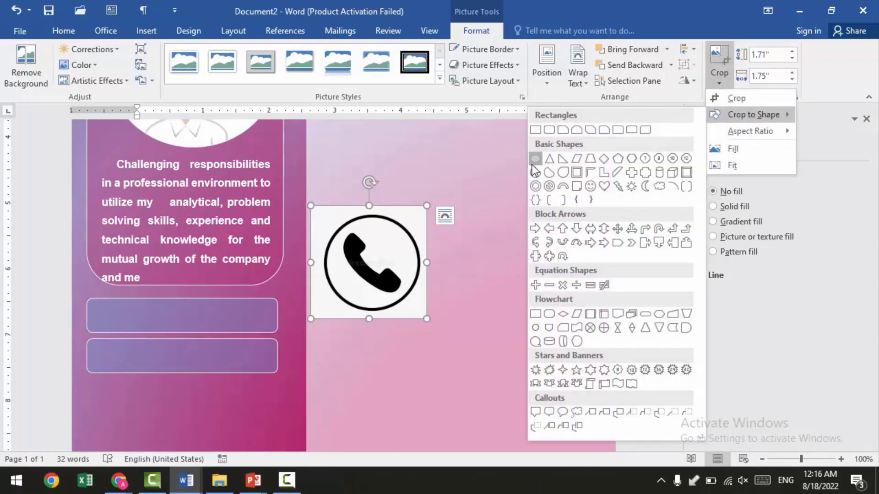
left_click(535, 159)
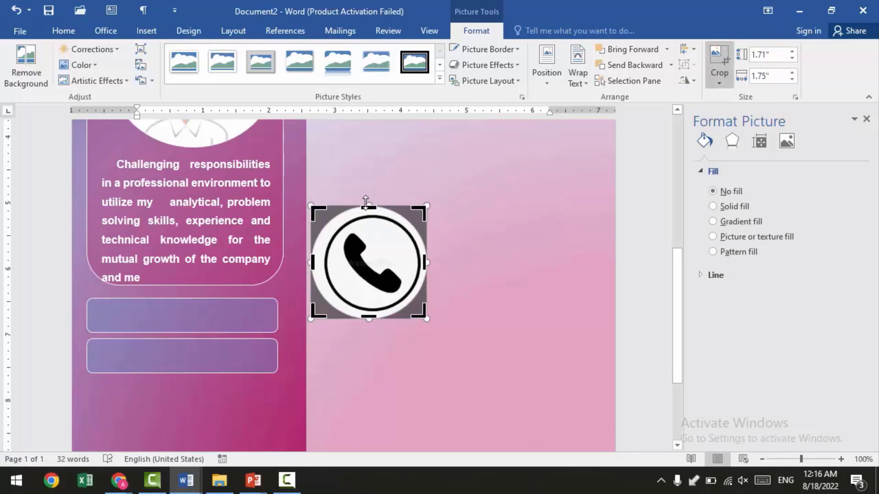
left_click_drag(366, 201, 366, 205)
left_click_drag(365, 207, 362, 198)
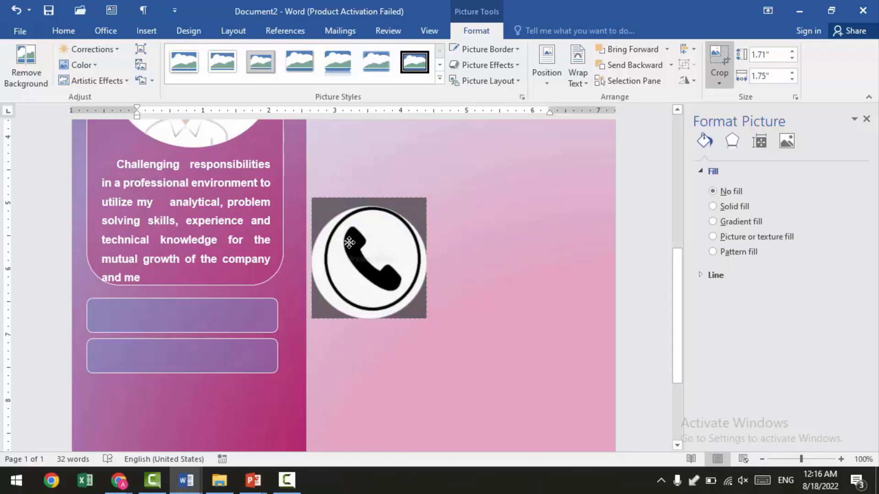
left_click_drag(313, 261, 321, 261)
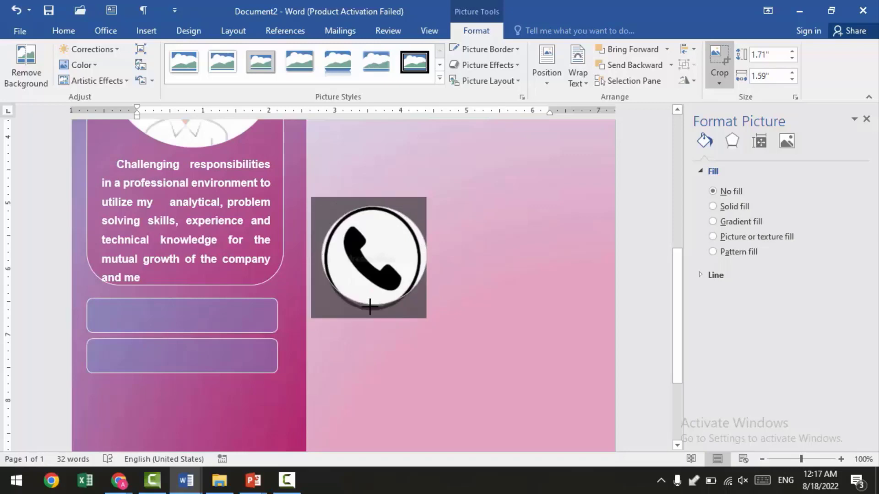
left_click_drag(370, 312, 369, 303)
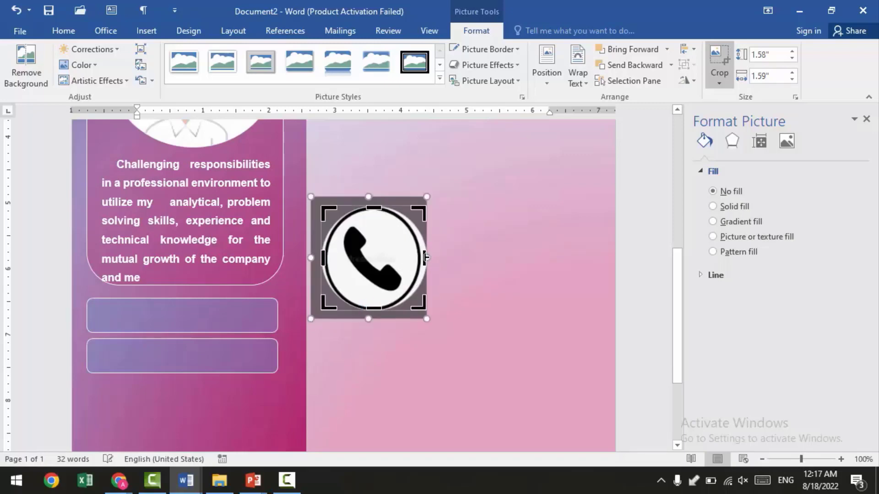
left_click_drag(421, 260, 415, 260)
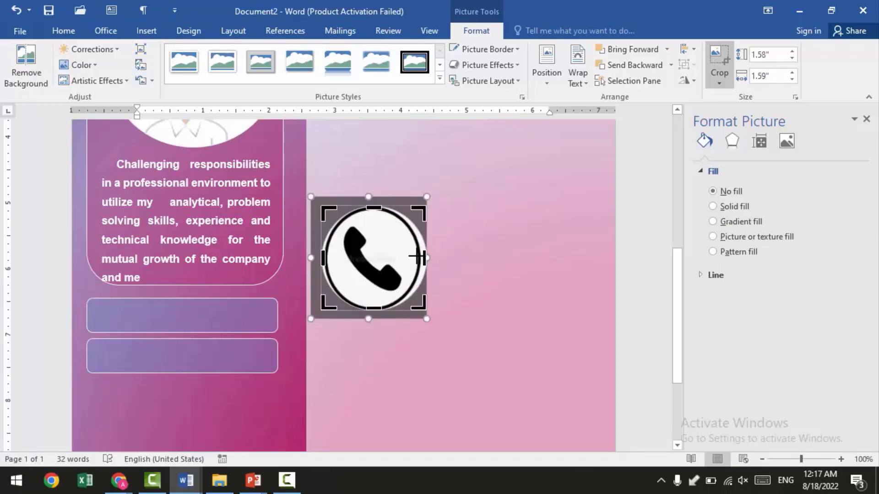
left_click(721, 59)
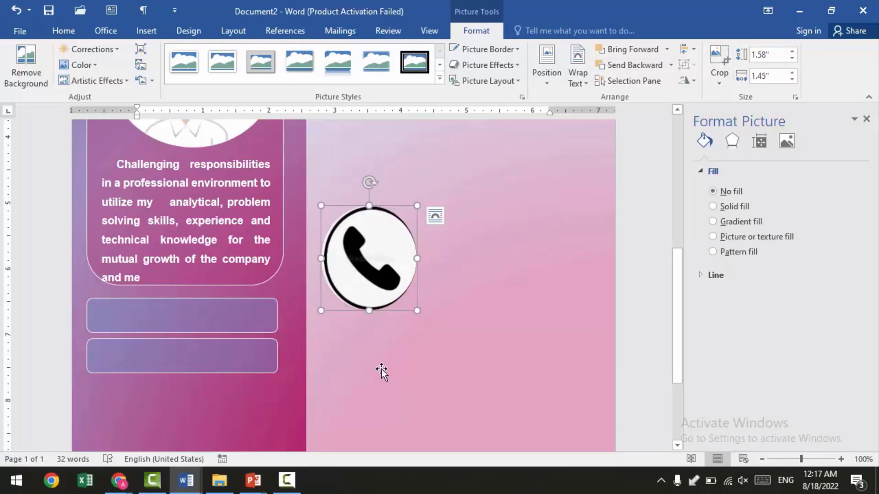
left_click(119, 480)
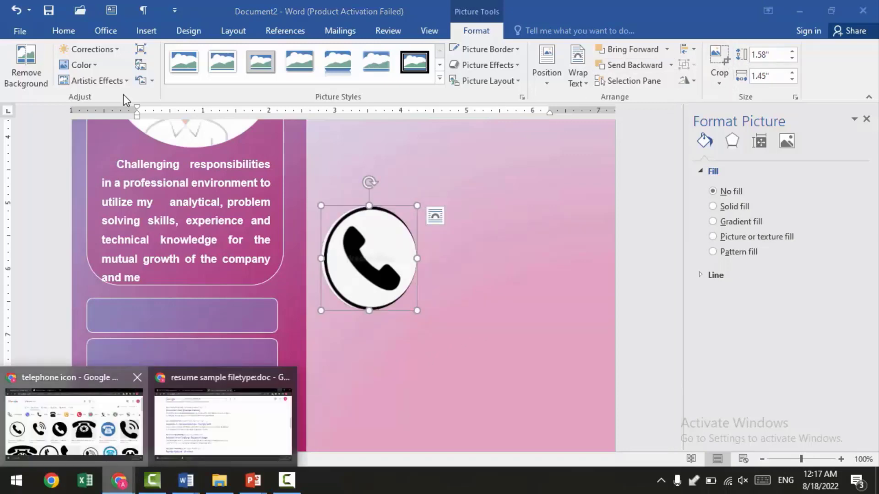
Replace the image search with 'email icon' and browse the envelope results
left_click(73, 422)
left_click_drag(210, 85, 88, 75)
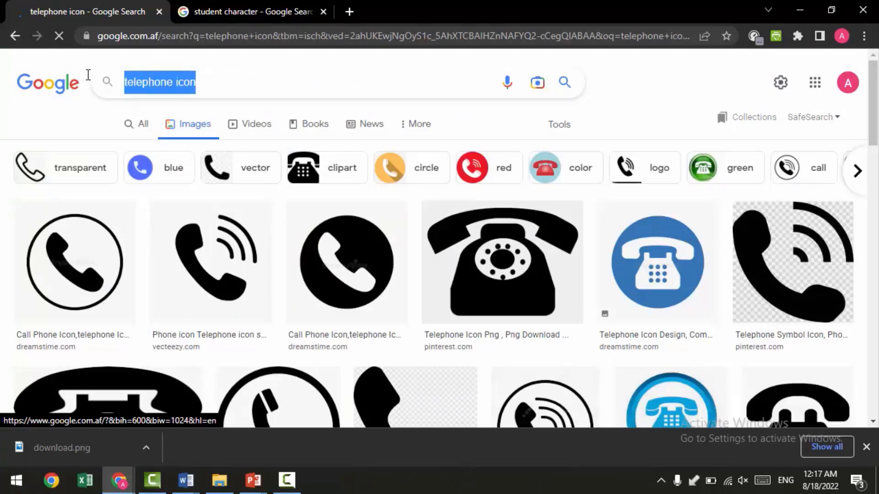
type("email icon")
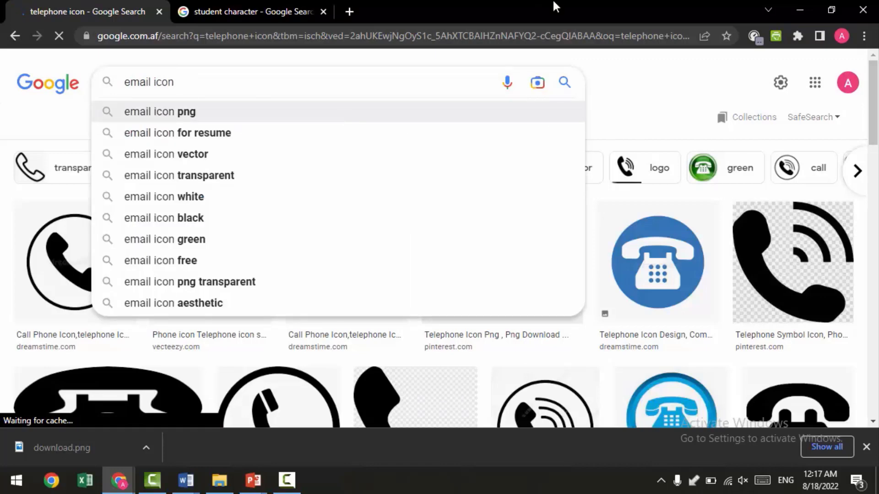
key("Return")
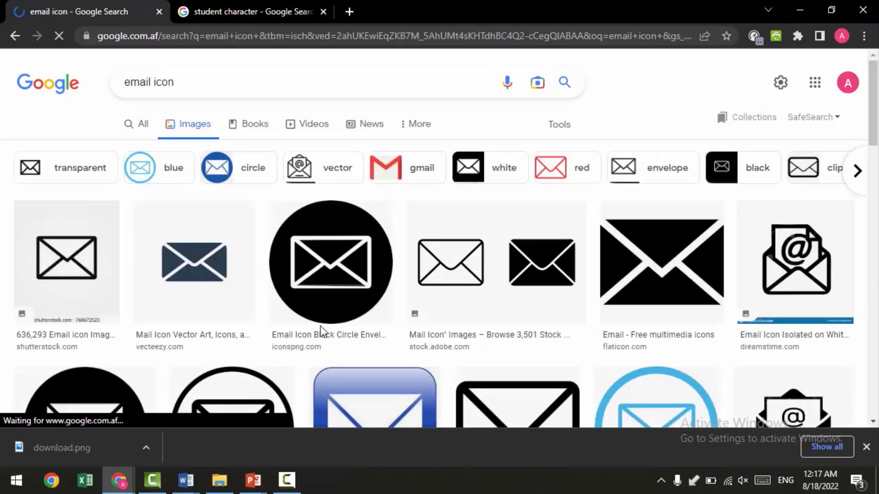
scroll(490, 280, "down", 4)
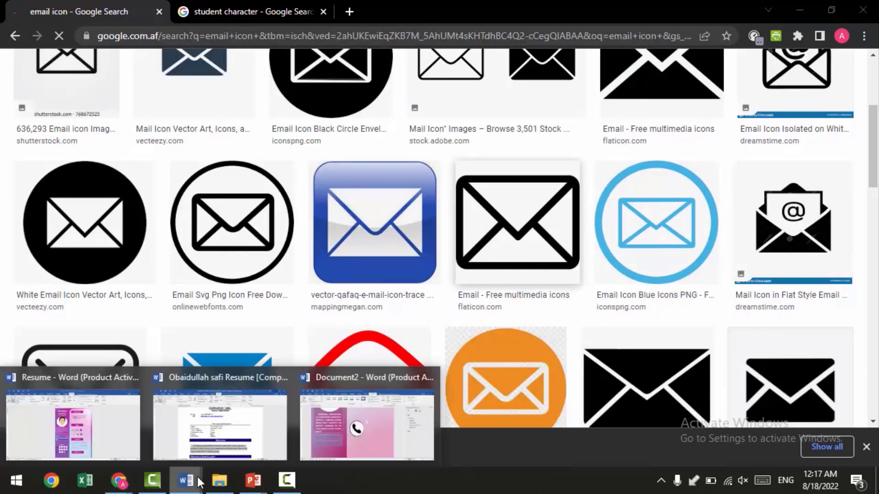
left_click(342, 422)
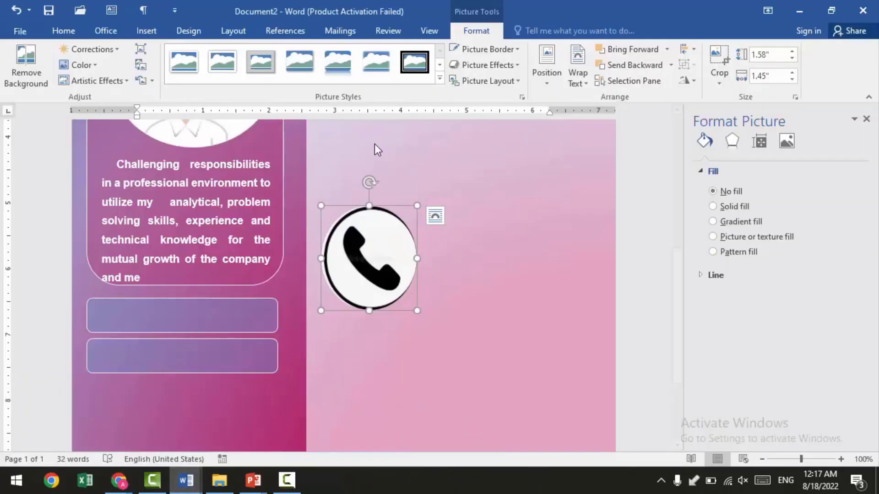
Screen-clip the second email icon from the results into the CV at 1.94" by 1.98"
left_click(493, 172)
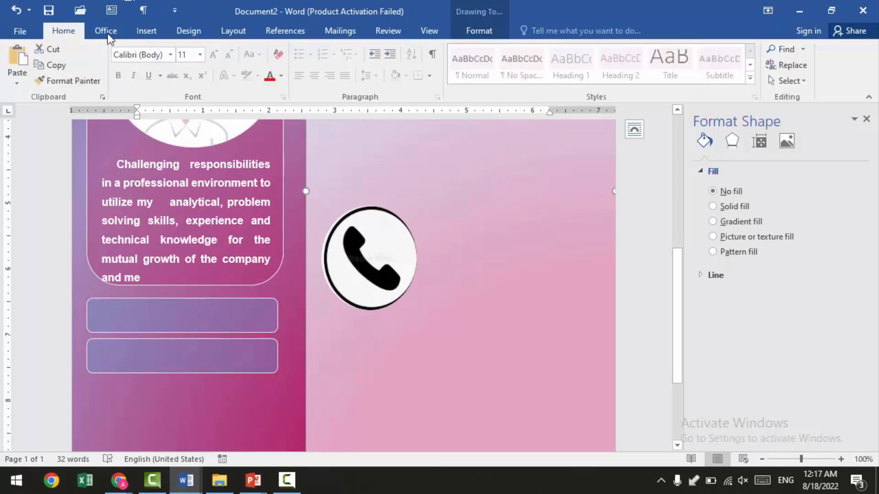
left_click(162, 35)
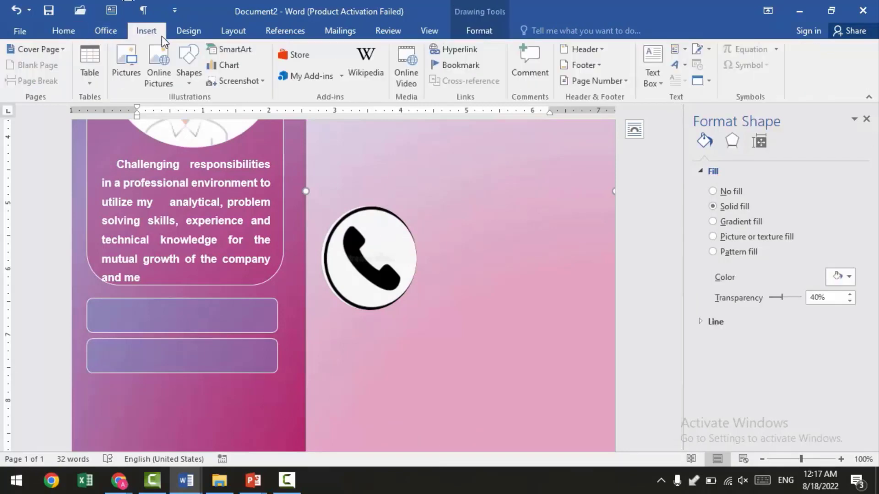
left_click(263, 82)
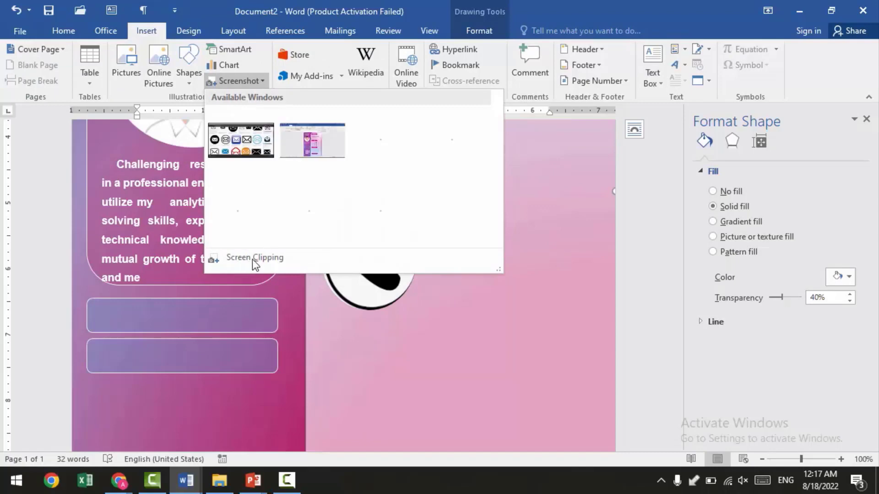
left_click(262, 189)
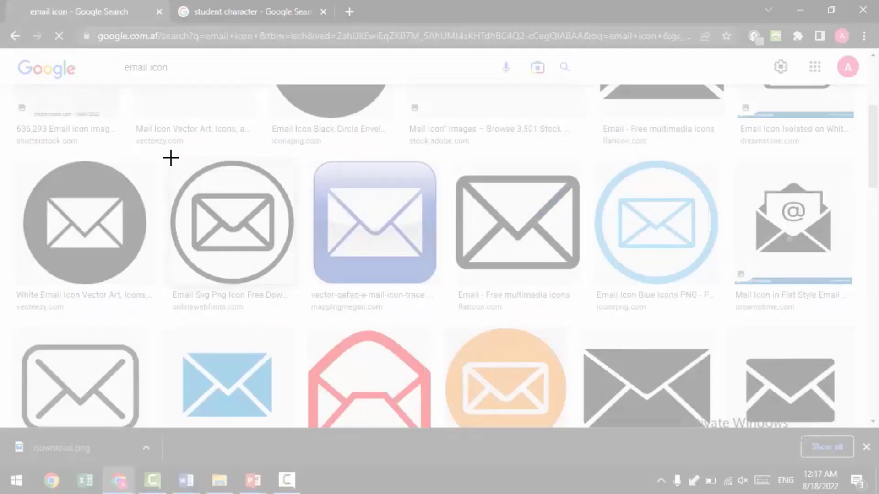
left_click_drag(171, 158, 298, 286)
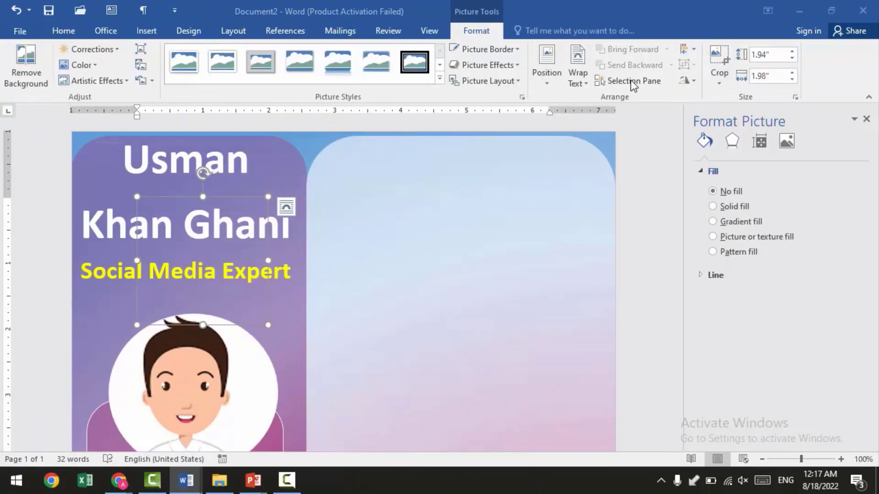
Make the email icon float in front of text and move it onto the right panel
left_click(590, 81)
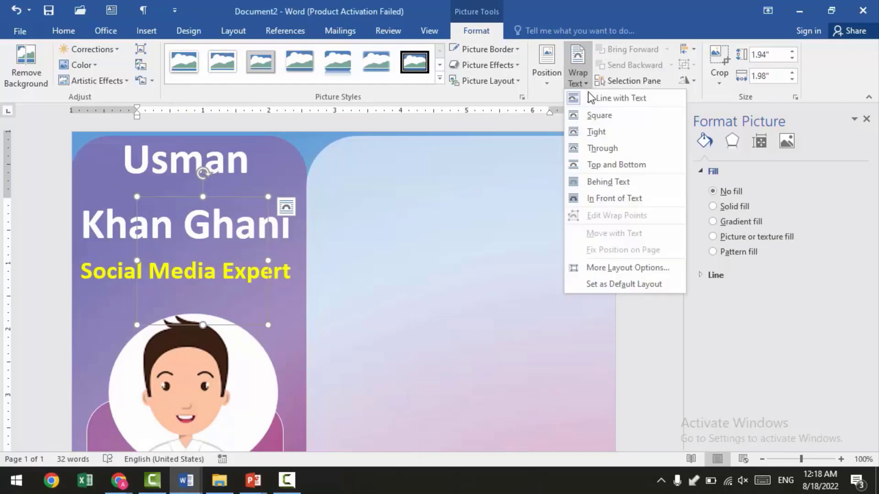
left_click(604, 196)
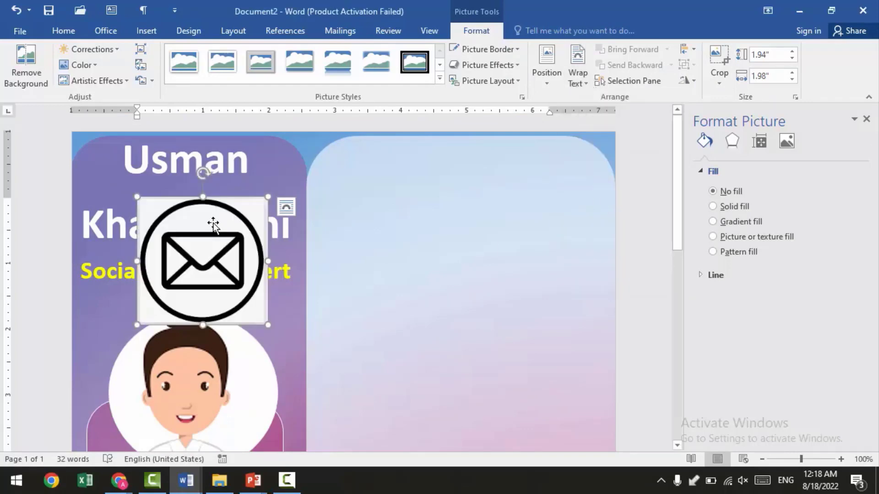
left_click_drag(212, 225, 437, 313)
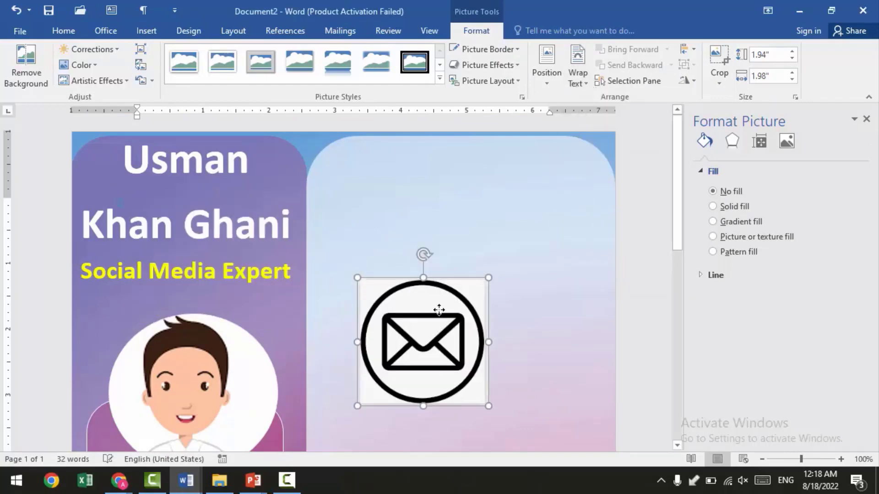
Crop the envelope slightly to 1.85" by 1.88" and place it beside the phone icon
left_click(720, 82)
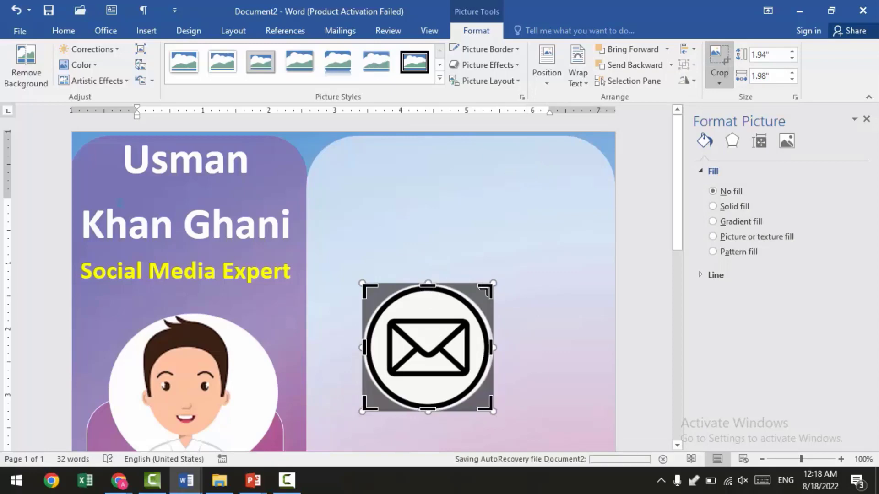
left_click_drag(488, 288, 482, 293)
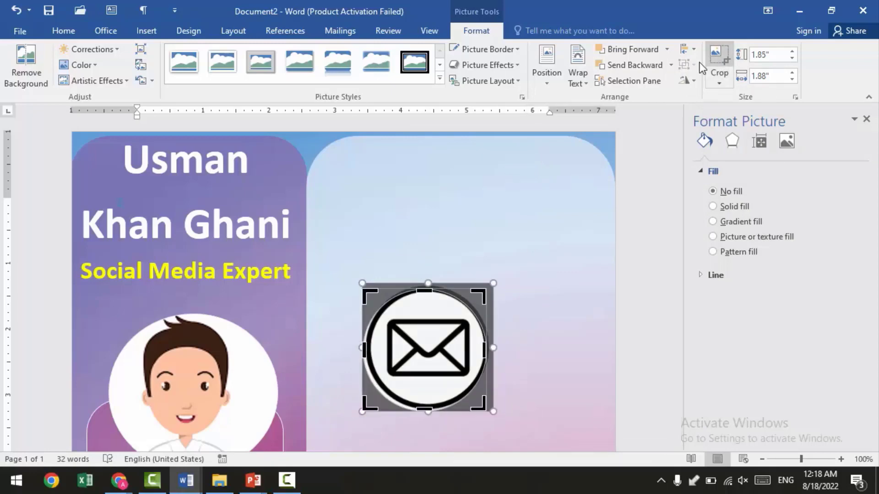
left_click(714, 69)
scroll(575, 304, "down", 5)
left_click_drag(461, 249, 503, 370)
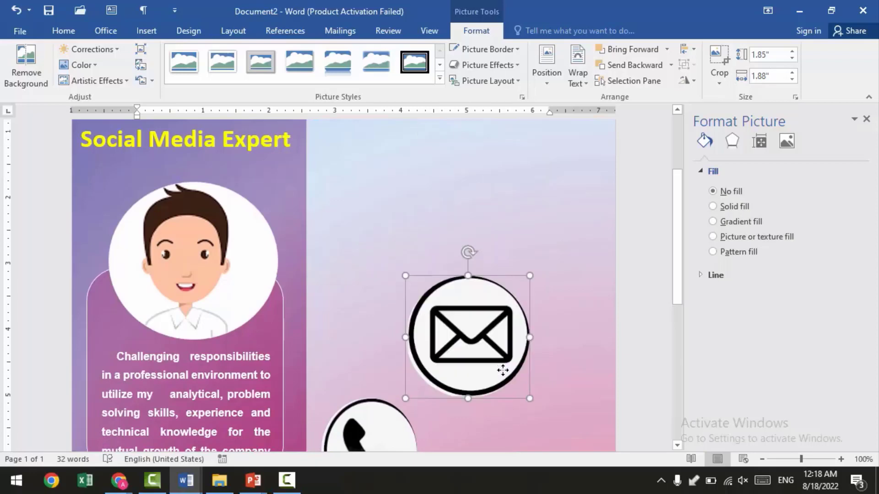
scroll(572, 232, "down", 3)
mouse_move(471, 188)
left_mouse_down()
mouse_move(502, 306)
mouse_move(503, 299)
left_mouse_up()
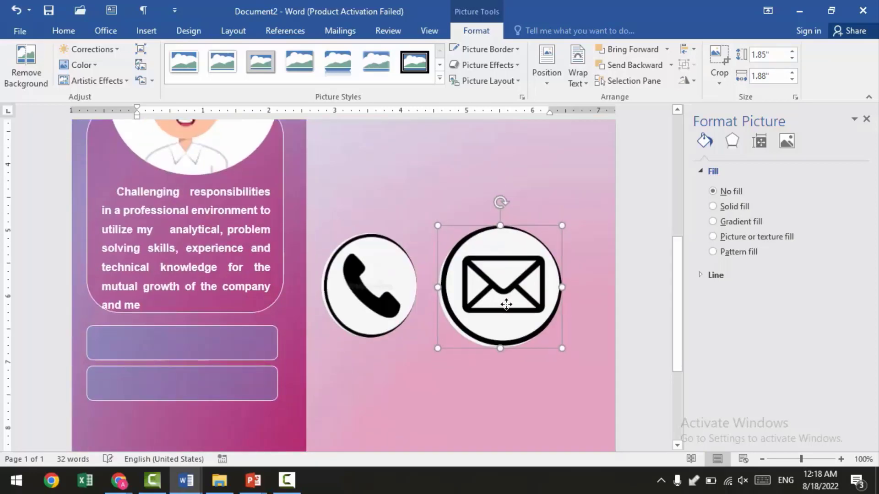
left_click(406, 291, "ctrl")
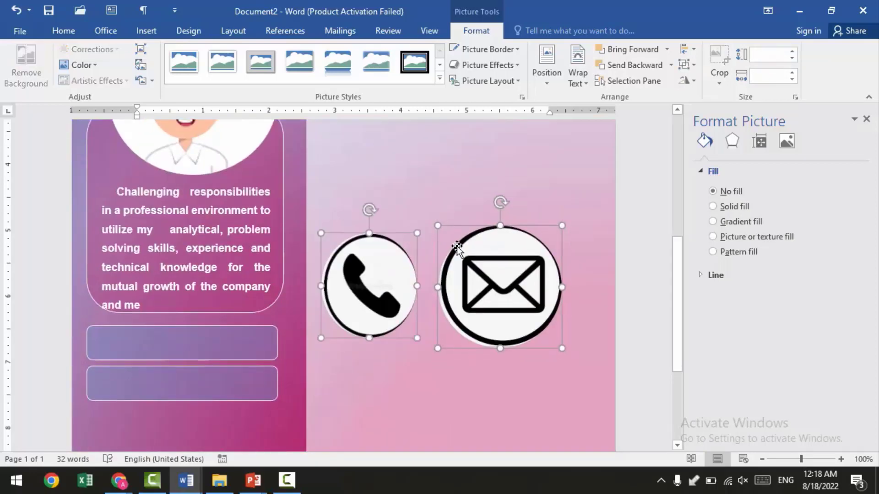
Resize both the phone and envelope icons to 0.5" height and 0.5" width
left_click(765, 54)
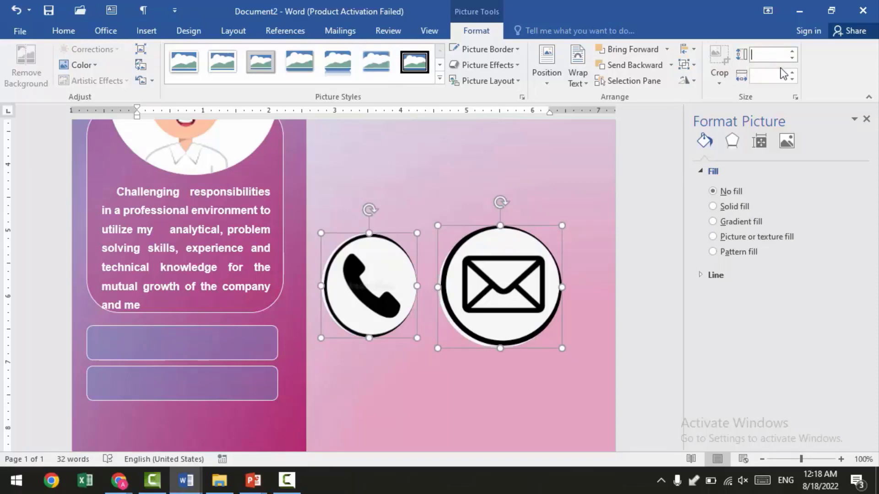
type("0.5")
key("Return")
left_click(774, 76)
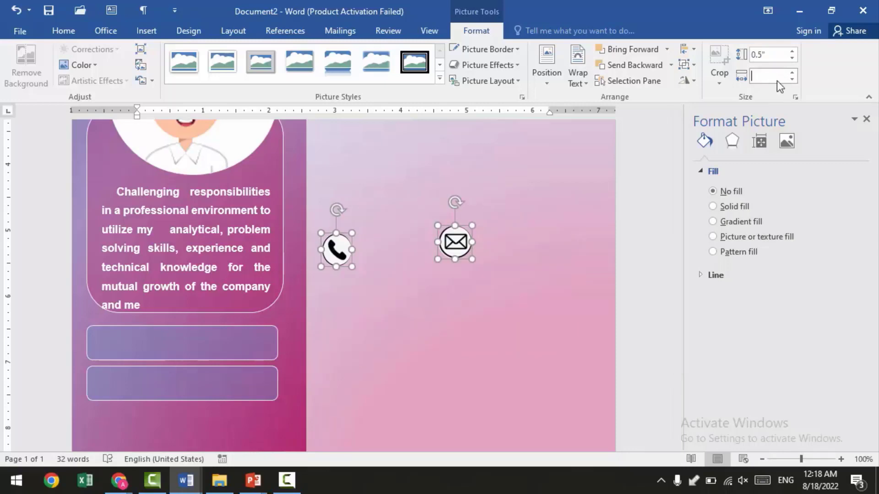
type("5")
key("Return")
left_click(351, 279)
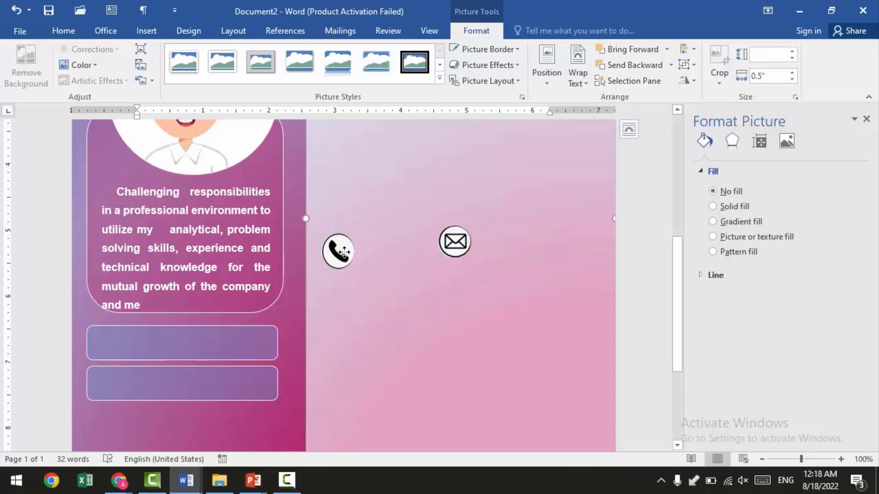
Move the phone icon into the first purple box and the envelope into the second
left_click(354, 243)
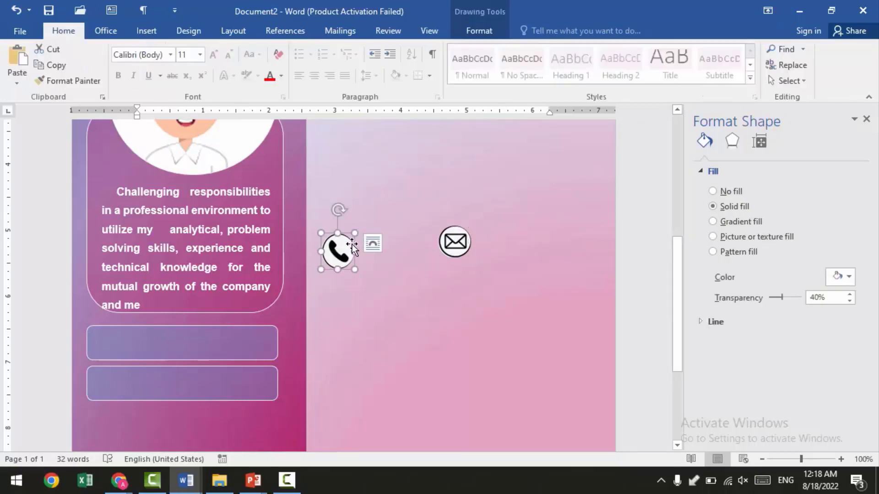
left_click_drag(333, 252, 102, 345)
left_click(466, 247)
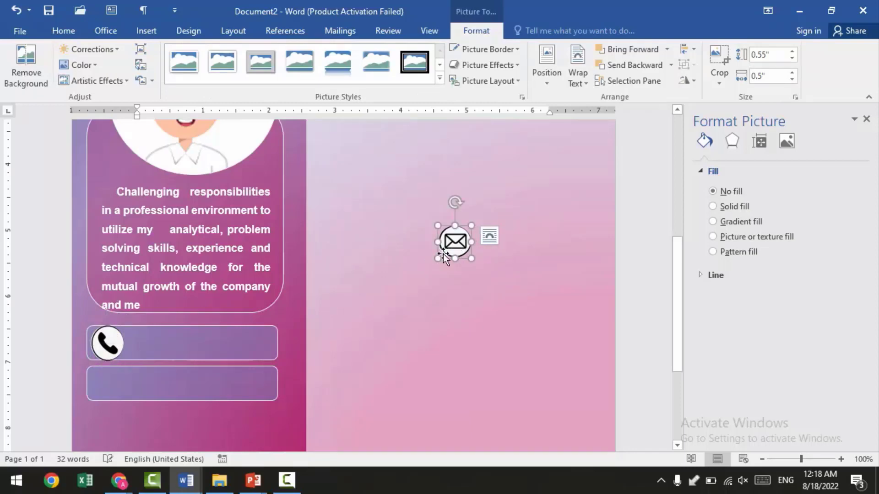
mouse_move(455, 245)
left_mouse_down()
mouse_move(196, 383)
mouse_move(93, 383)
mouse_move(106, 385)
left_mouse_up()
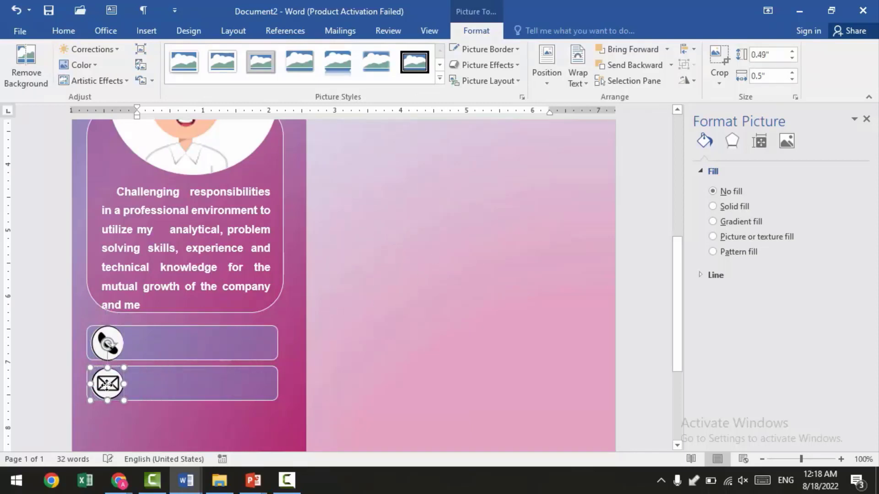
Shrink both icons to 0.3" height and width and nudge them down slightly
left_click(110, 343)
left_click(108, 383, "shift")
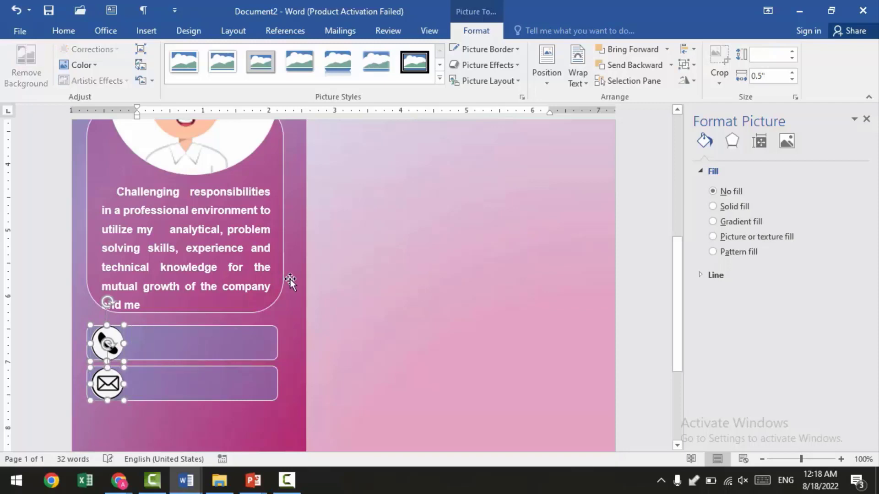
left_click(765, 55)
key("Return")
left_click(766, 72)
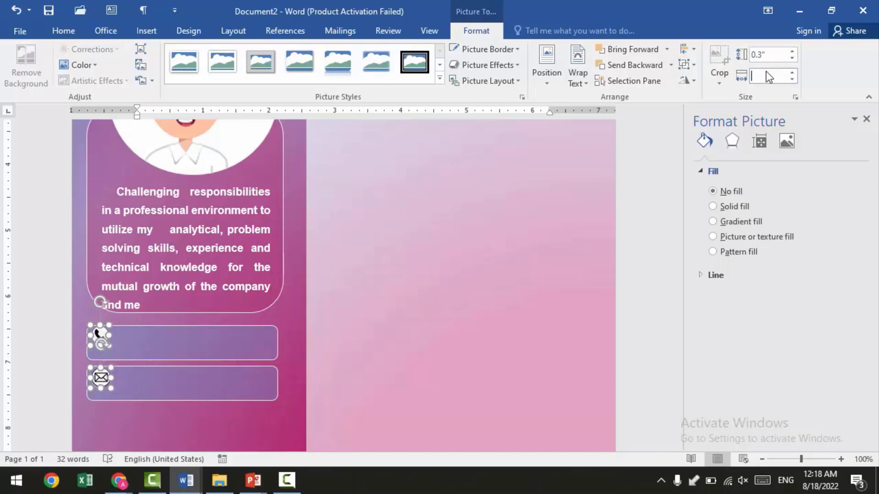
type("0.3")
key("Return")
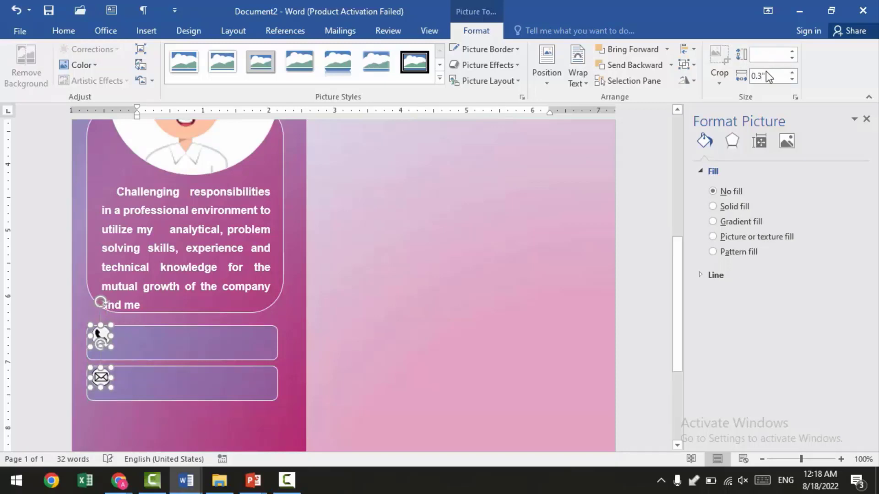
key("Down")
key("Down")
key("Down")
key("Down")
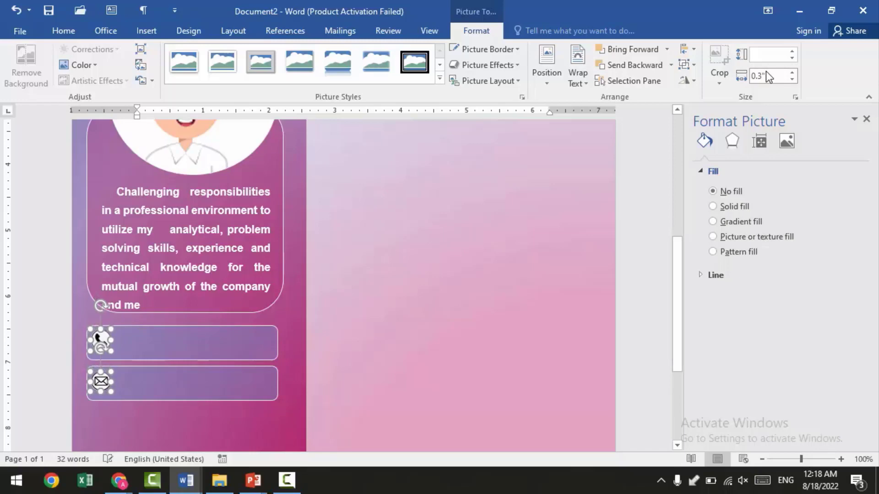
key("Down")
key("Down")
key("Down")
key("Down")
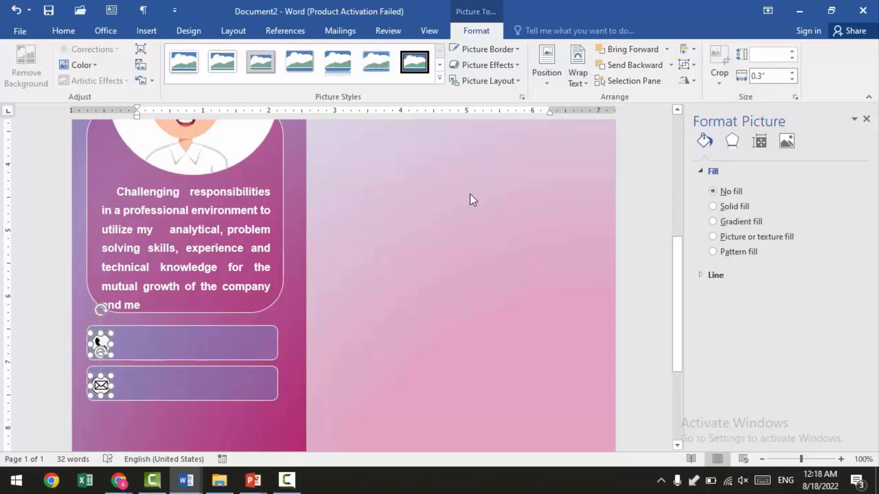
left_click(424, 337)
left_click(111, 10)
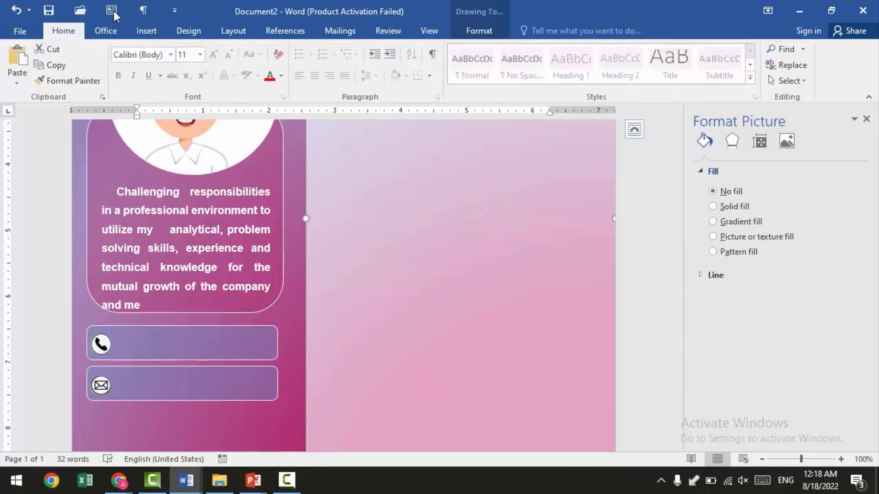
Add a text box on the phone bar containing the two phone numbers
left_click(140, 347)
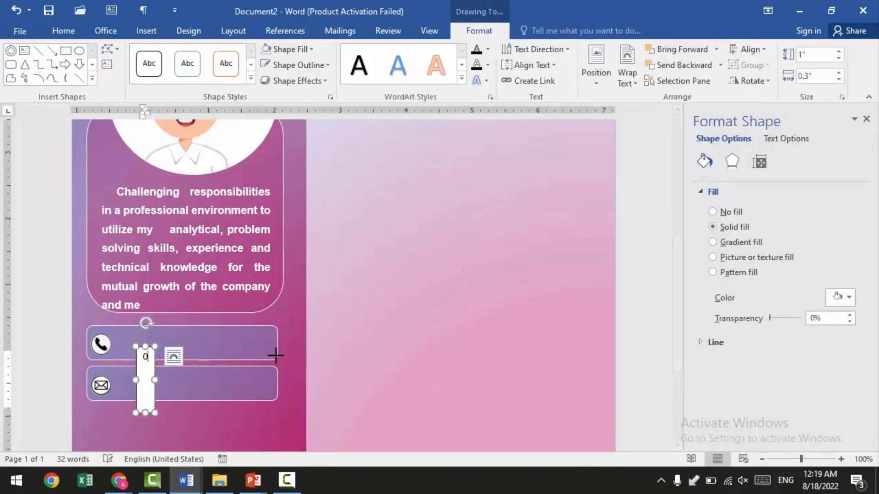
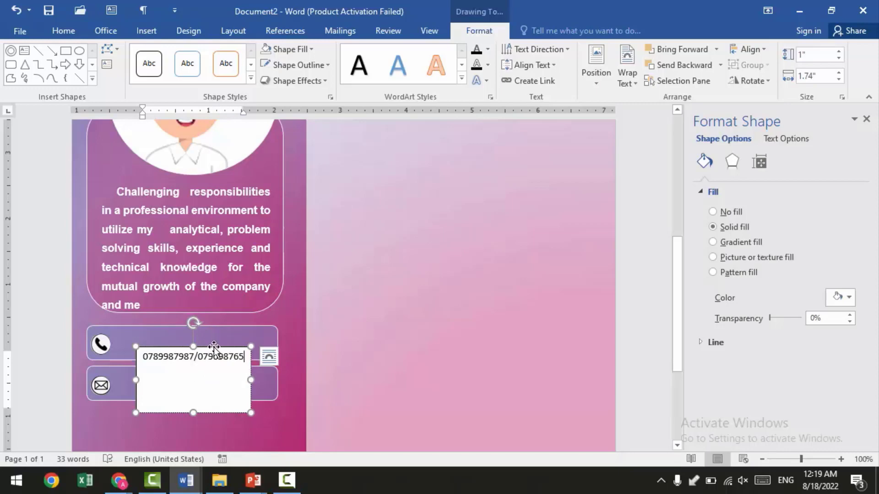
left_click_drag(214, 339, 214, 326)
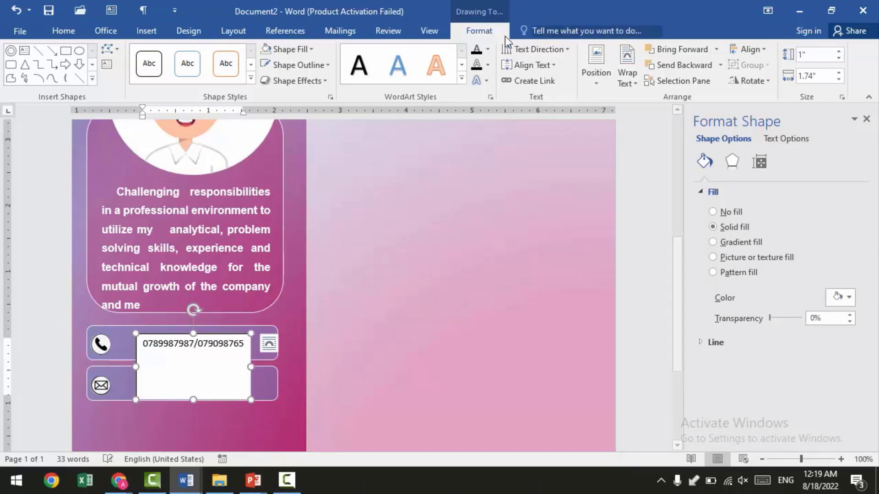
Give the phone-number box no fill and no outline, and fit it to the bar
left_click(310, 51)
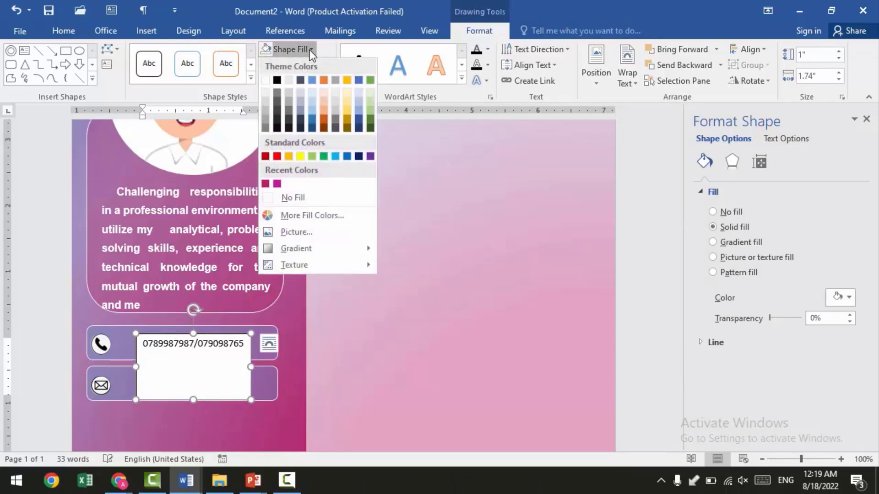
key("Escape")
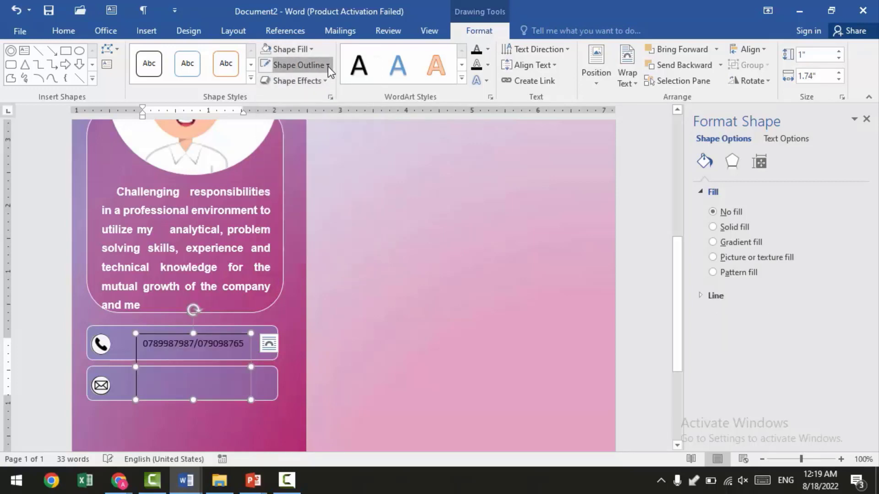
left_click(328, 67)
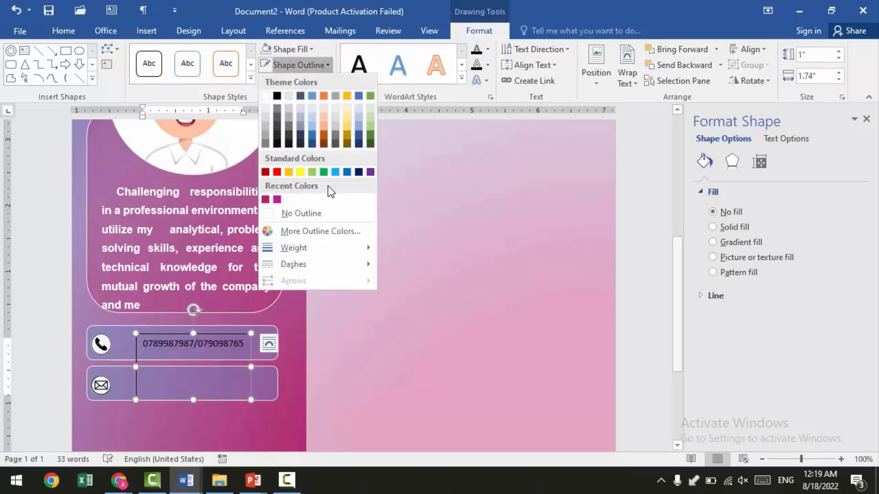
left_click(305, 209)
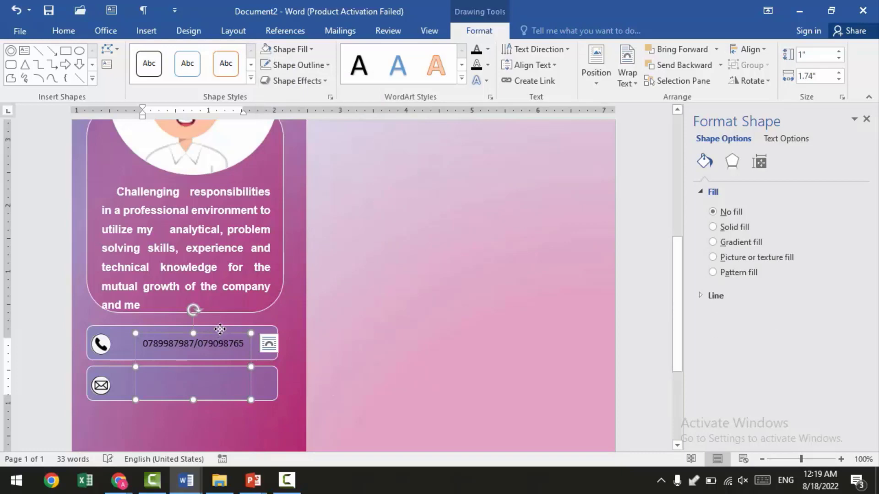
left_click_drag(220, 333, 222, 337)
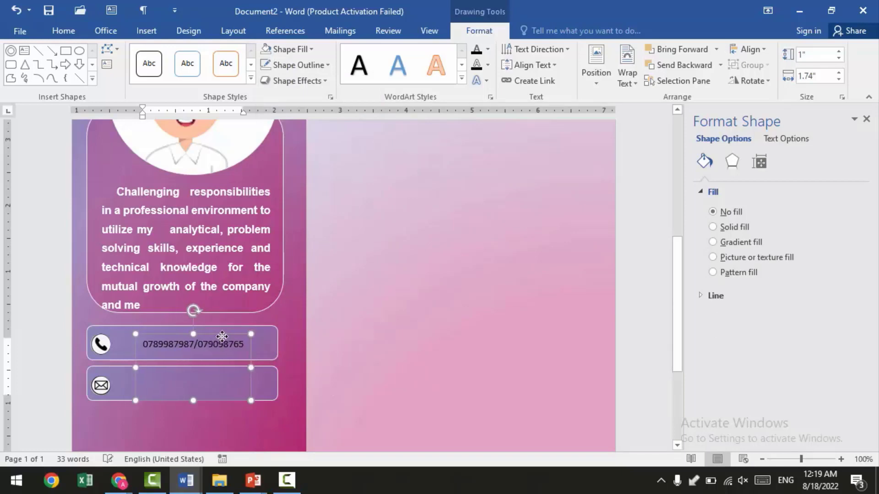
left_click_drag(193, 400, 196, 360)
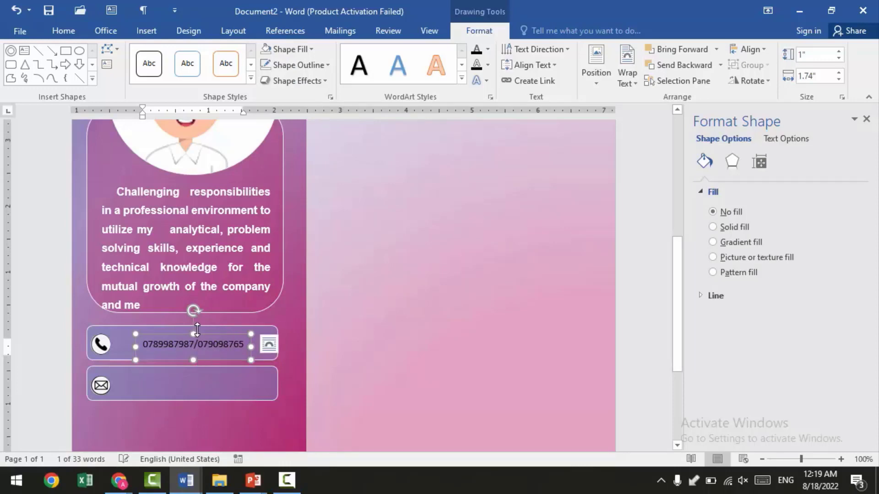
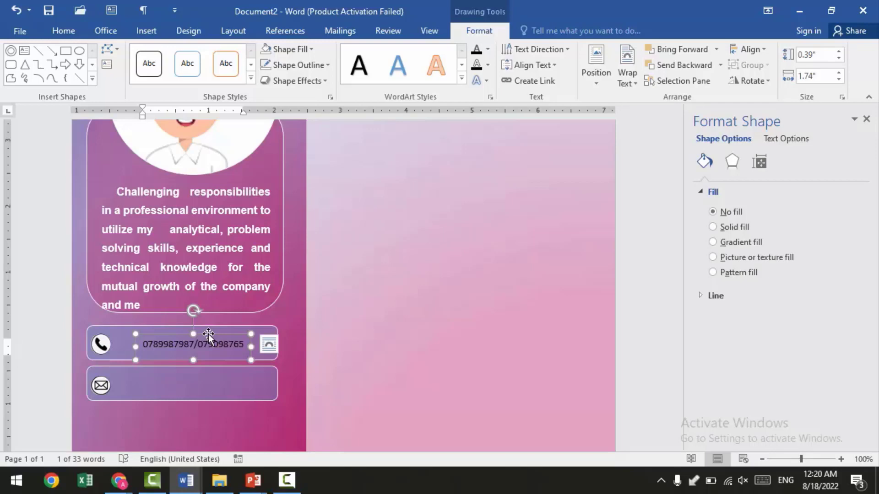
Copy the phone-number text box into the e-mail box and replace its text with the e-mail address
key("Up")
key("Up")
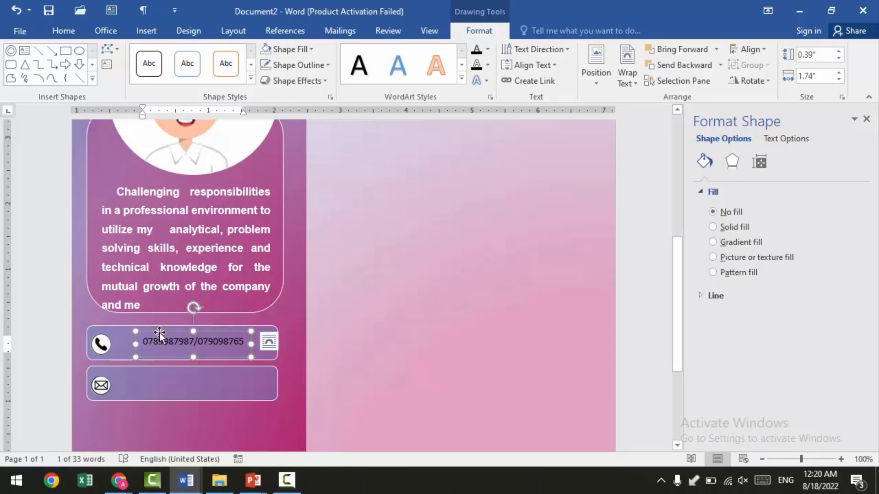
mouse_move(159, 333)
left_mouse_down()
mouse_move(166, 389)
mouse_move(165, 378)
left_mouse_up()
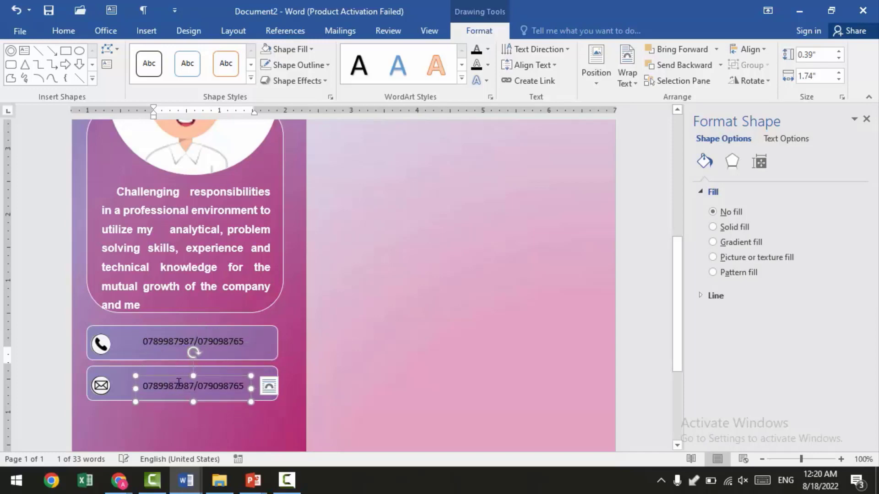
left_click(178, 383)
key("ctrl+a")
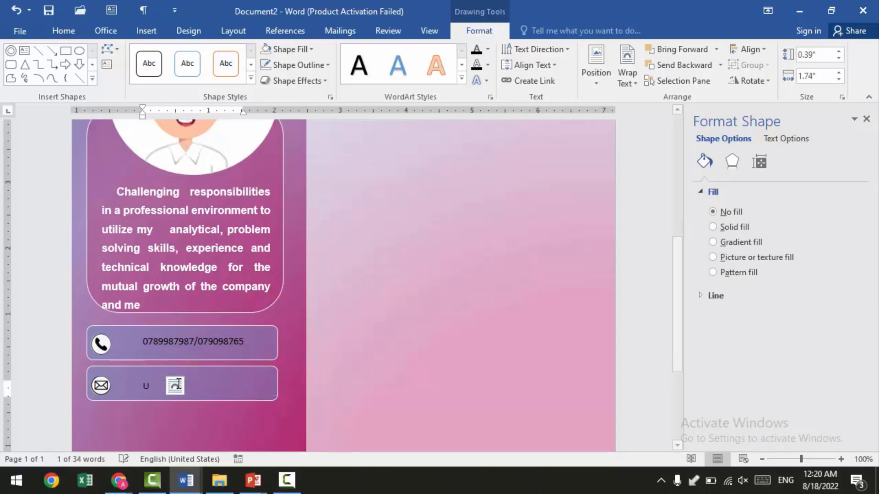
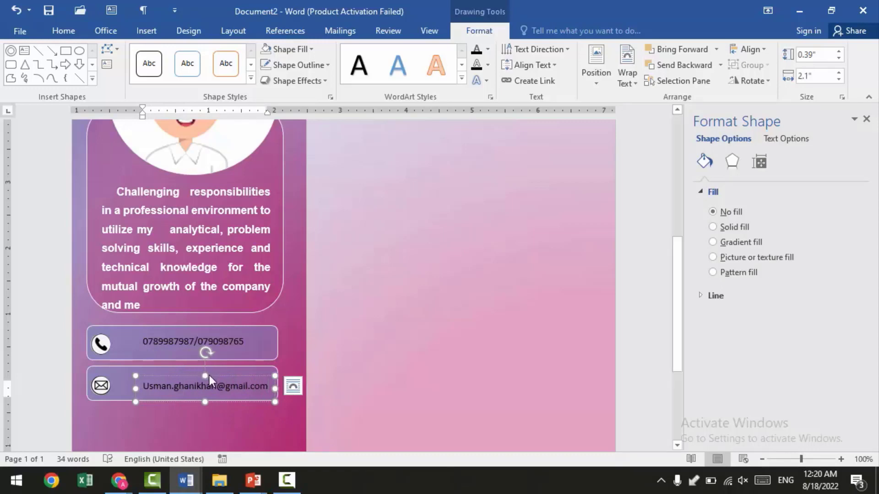
left_click_drag(210, 375, 207, 375)
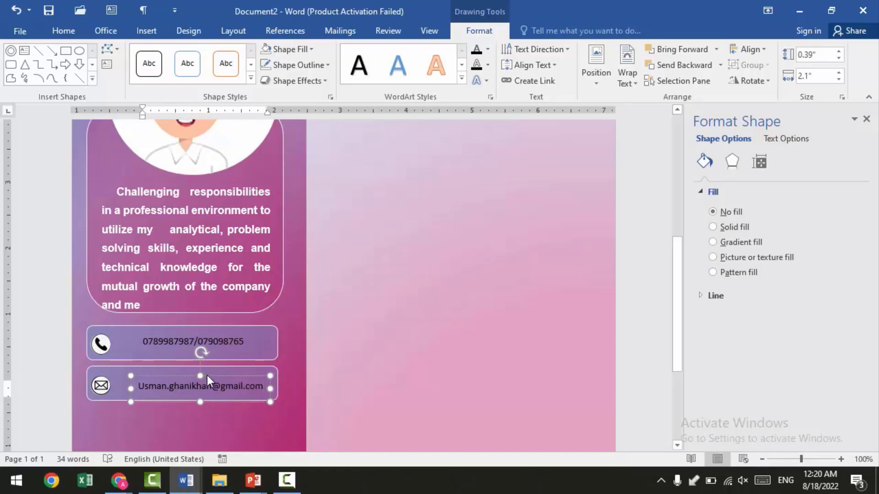
left_click(434, 32)
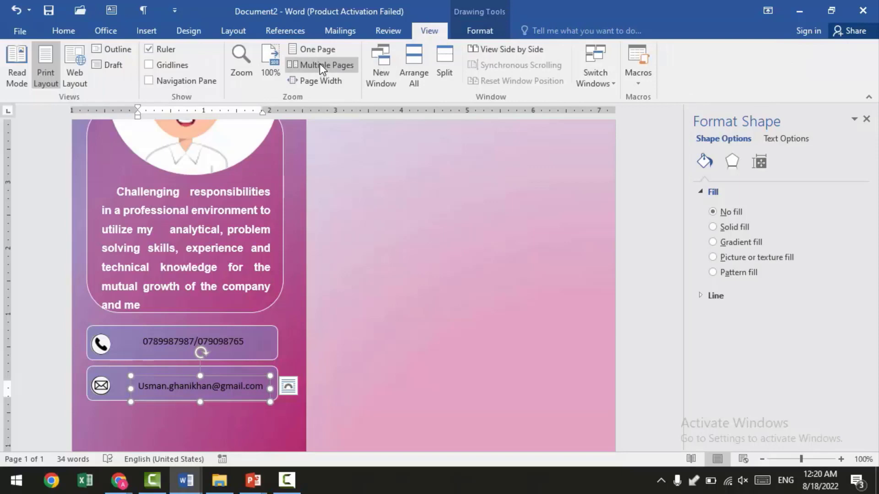
left_click(317, 50)
left_click(548, 284)
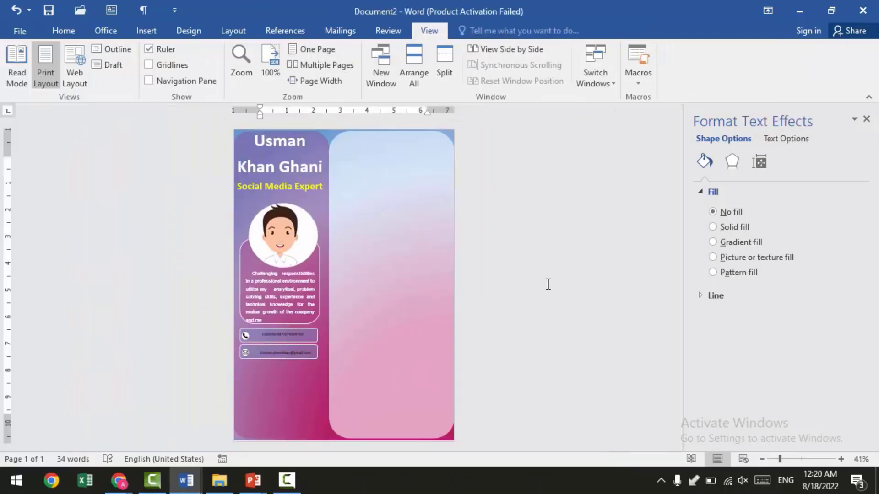
left_click(264, 348)
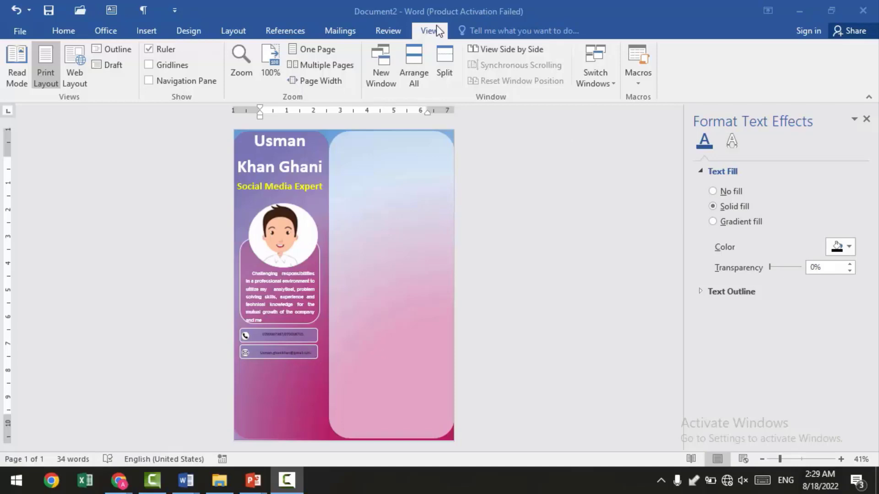
left_click(271, 55)
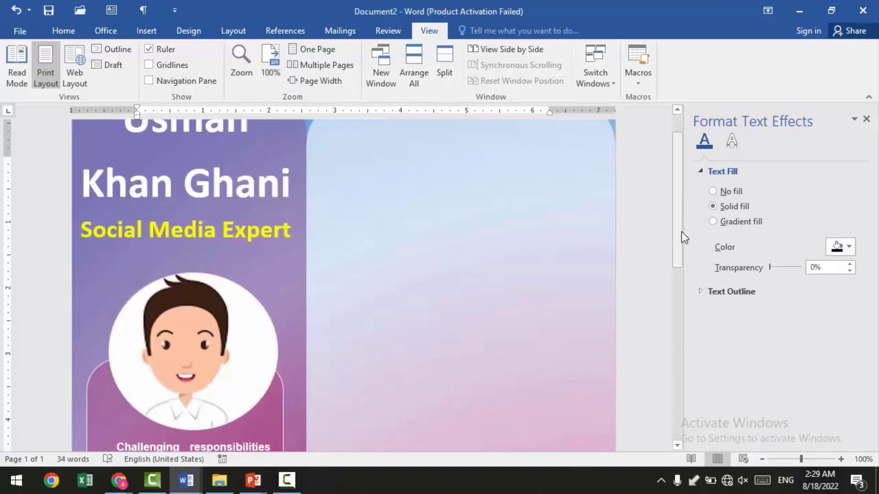
scroll(671, 277, "down", 10)
scroll(666, 381, "down", 7)
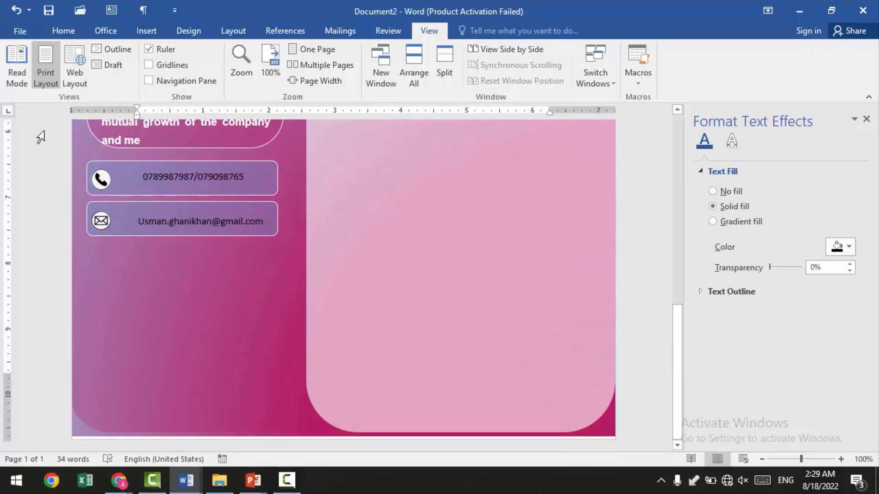
Add a 'Languages' text box below the e-mail box with no fill and no outline
left_click(110, 18)
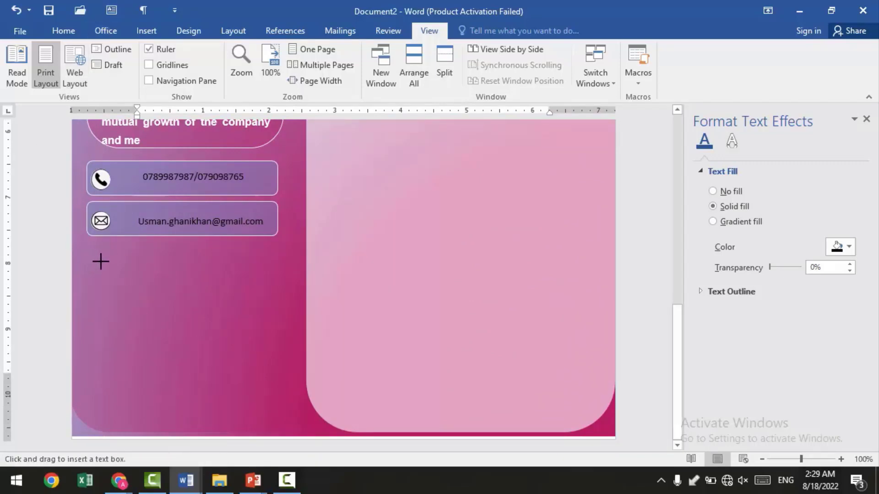
left_click_drag(101, 262, 121, 327)
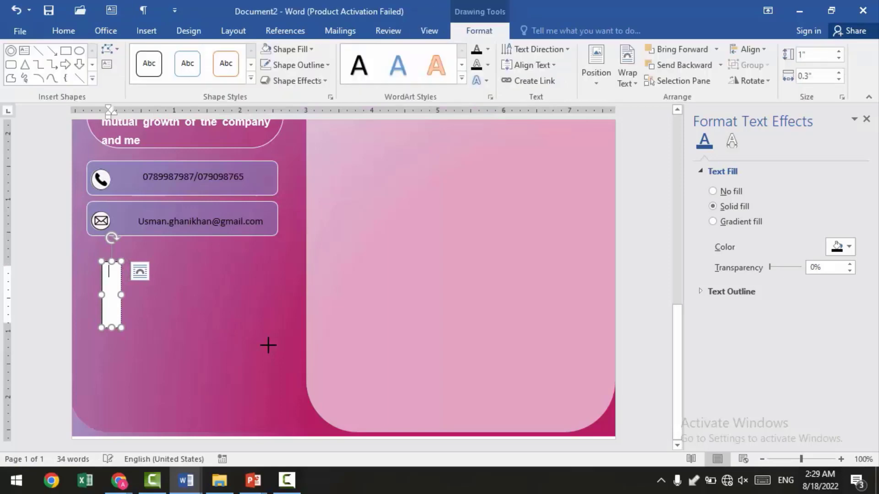
type("Language")
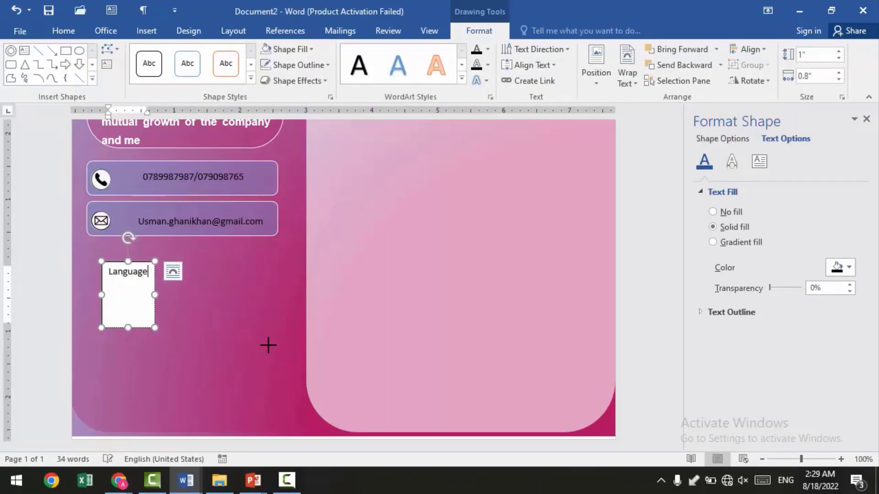
type("s")
left_click(243, 325)
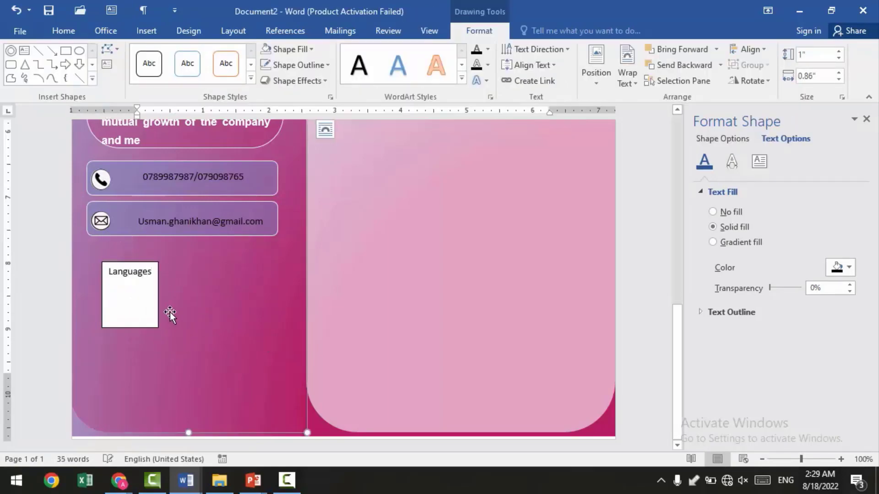
left_click(146, 274)
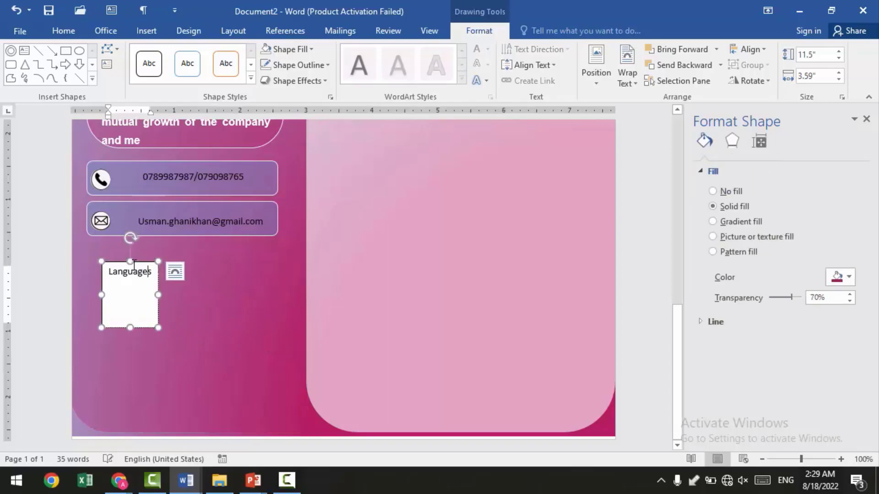
left_click(133, 262)
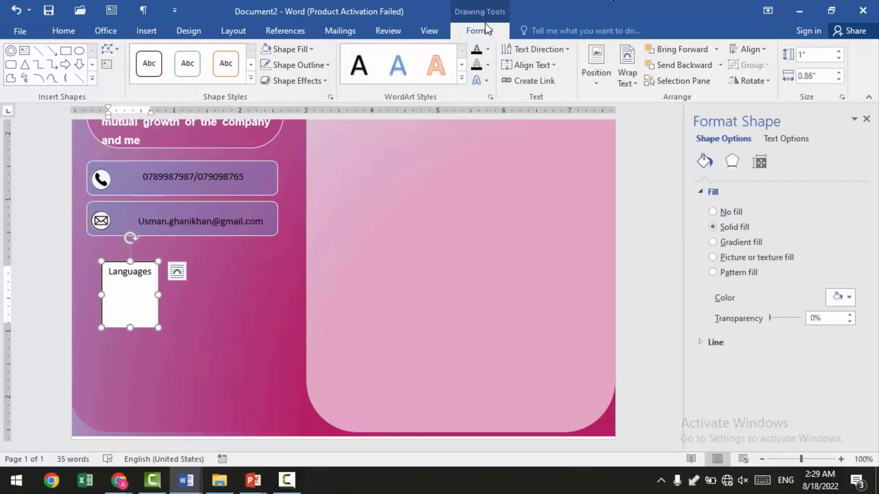
left_click(314, 49)
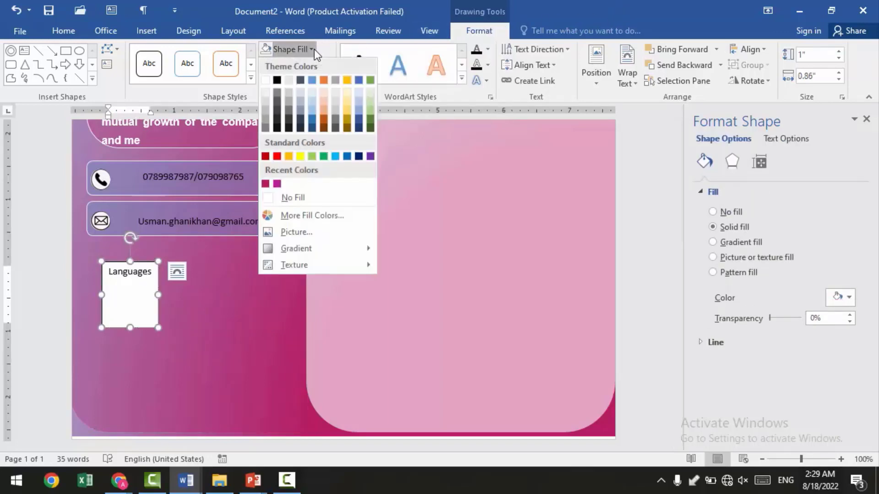
left_click(291, 195)
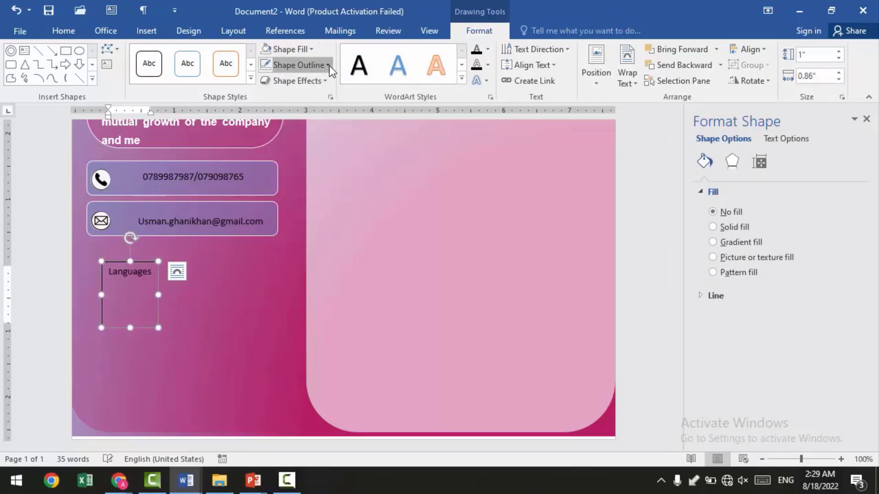
left_click(329, 65)
left_click(309, 213)
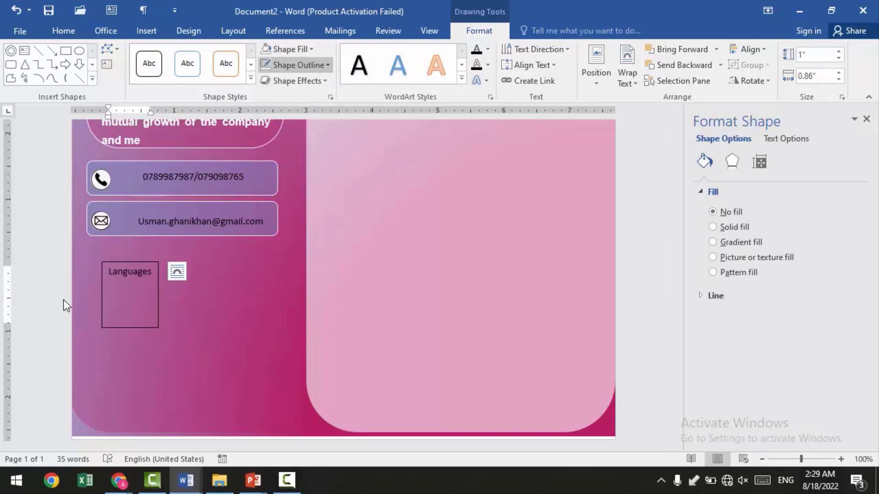
left_click(64, 300)
Make the Languages text white, bold and 16 pt, and position it under the e-mail box
left_click(129, 278)
key("ctrl+a")
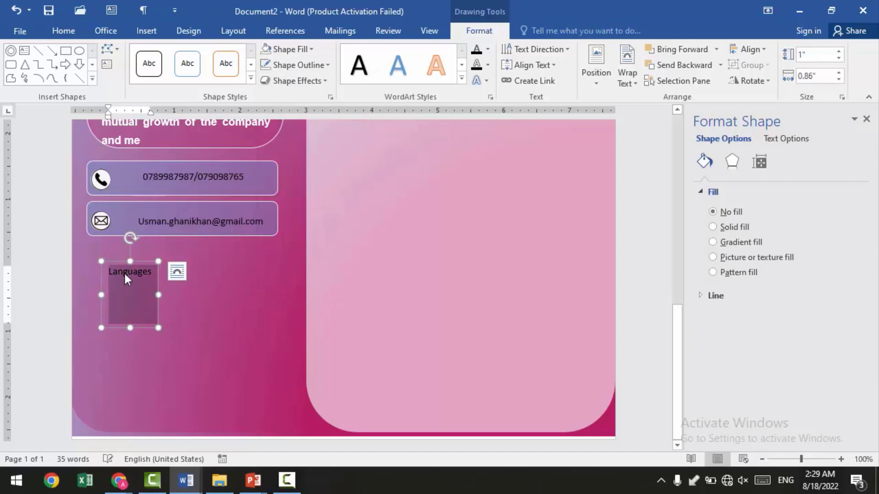
left_click(61, 30)
left_click(215, 56)
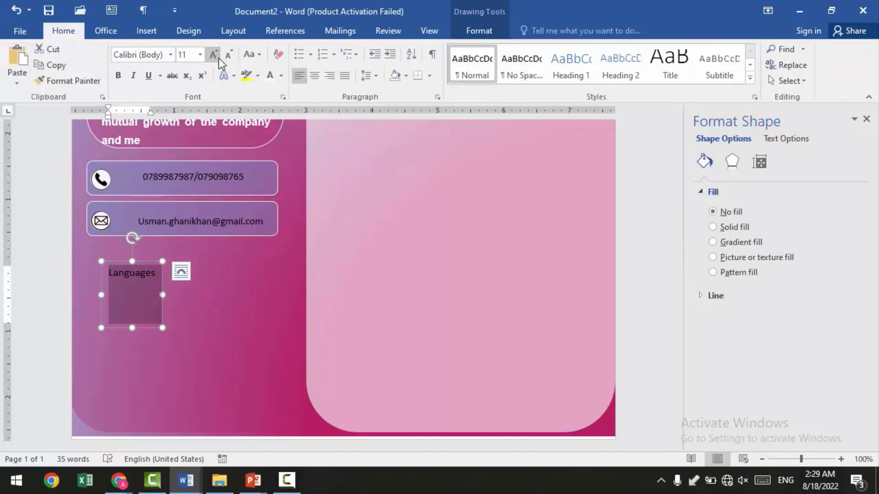
left_click(216, 56)
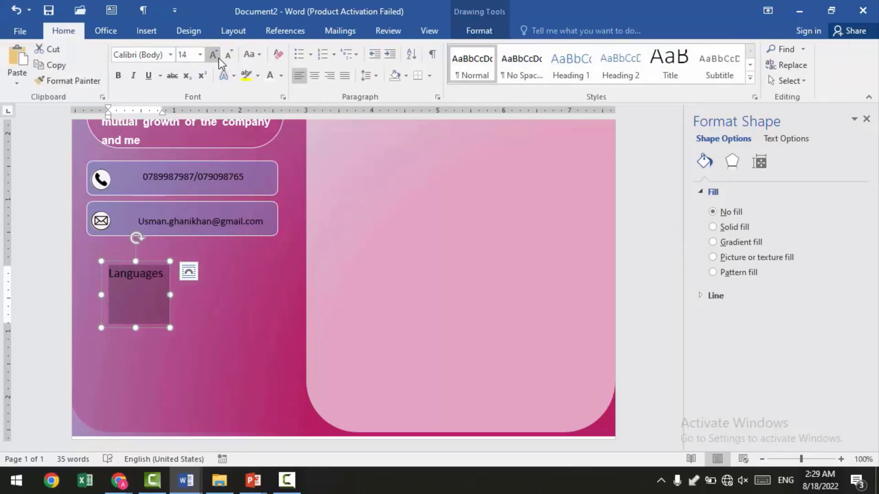
left_click(270, 75)
left_click(118, 76)
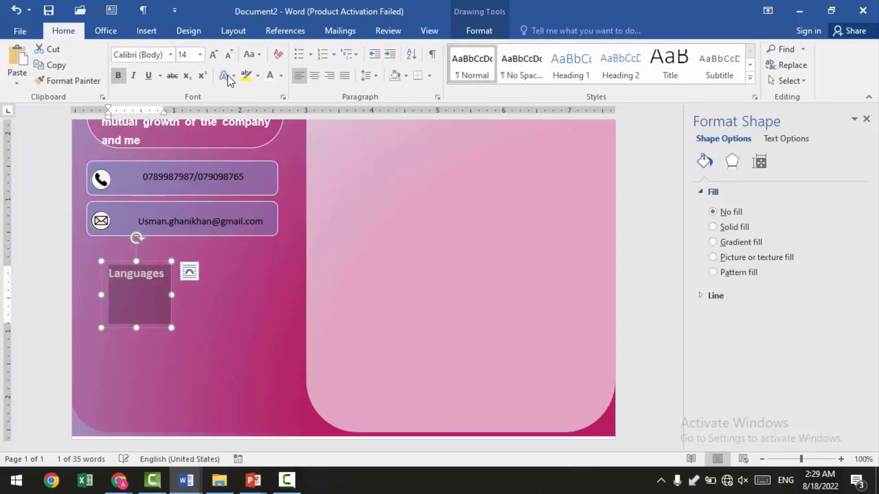
left_click(213, 54)
left_click_drag(157, 264, 138, 243)
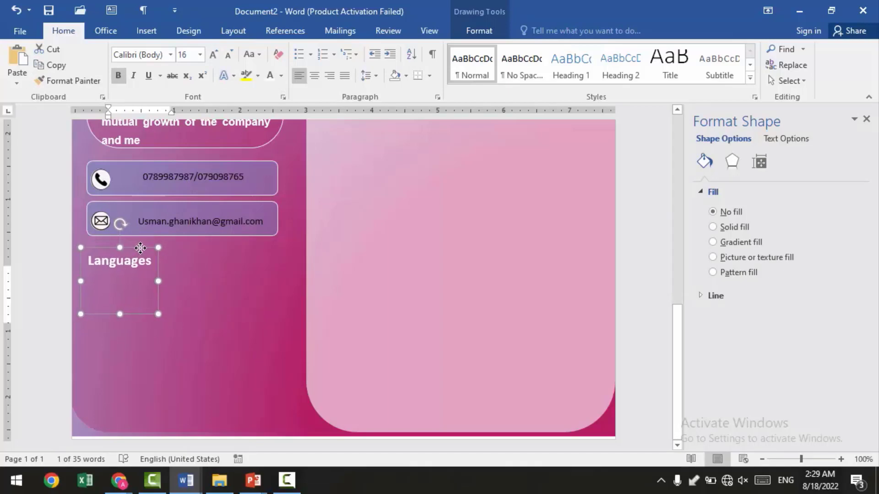
left_click_drag(138, 244, 138, 247)
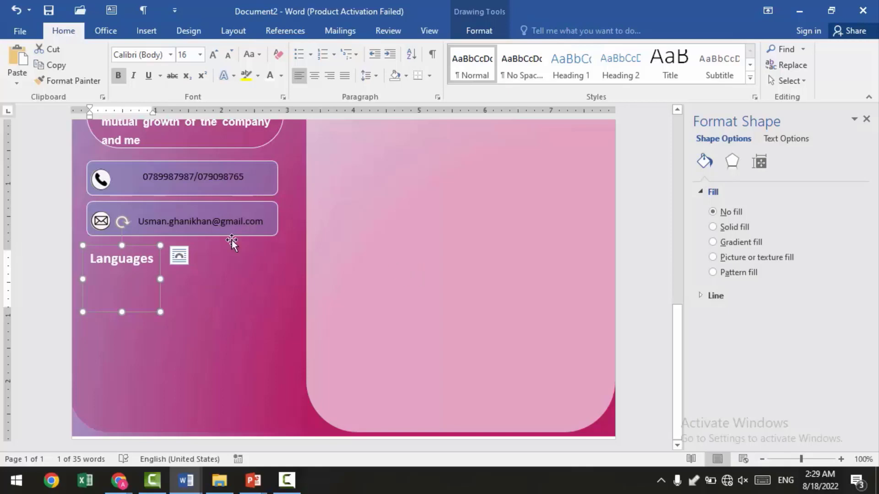
left_click(411, 281)
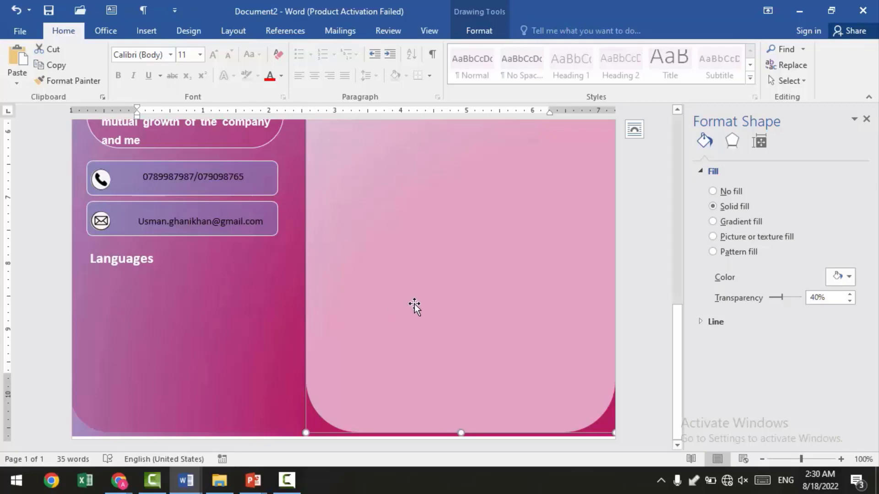
Draw an oval below the Languages heading and size it to 0.4" by 0.4"
left_click(157, 35)
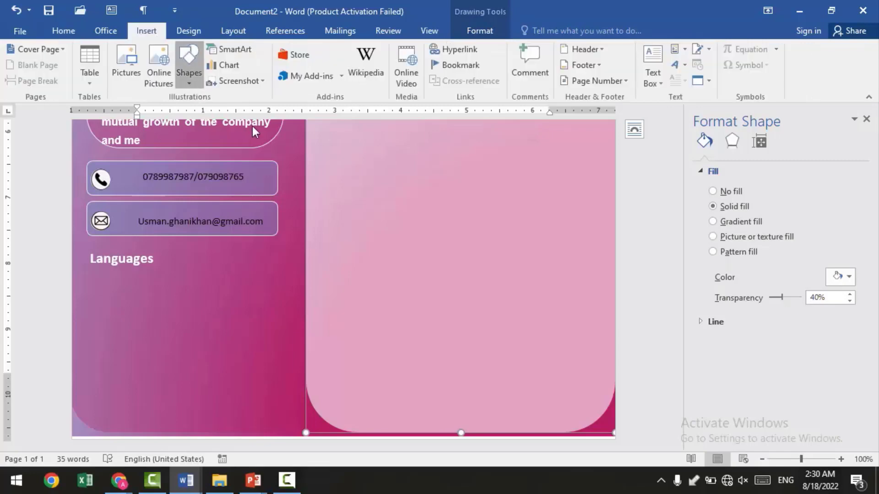
left_click(249, 112)
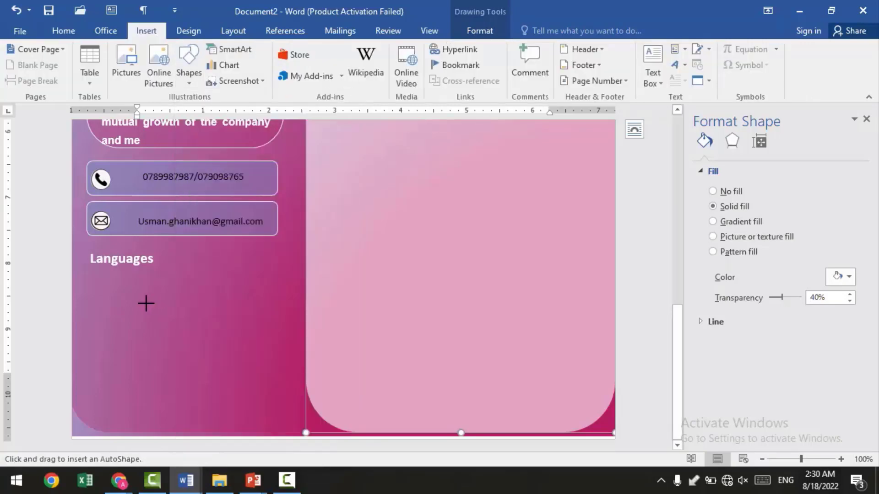
left_click_drag(136, 277, 168, 308)
left_click(479, 31)
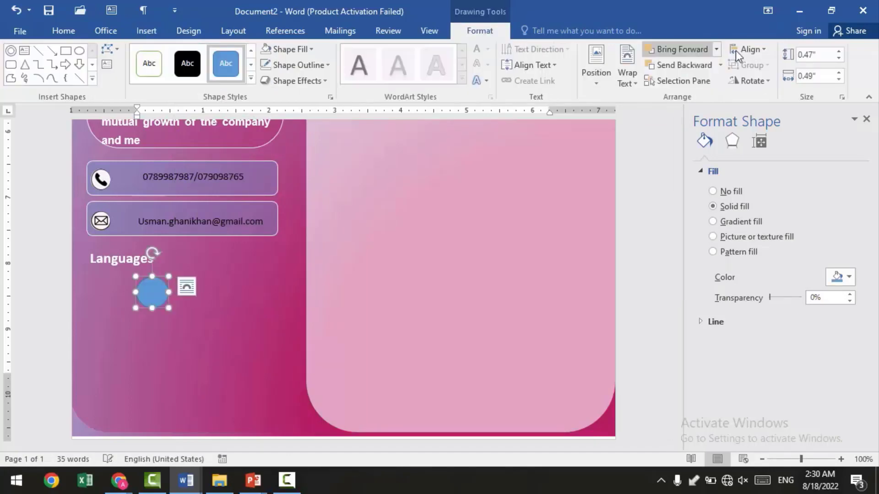
left_click(815, 56)
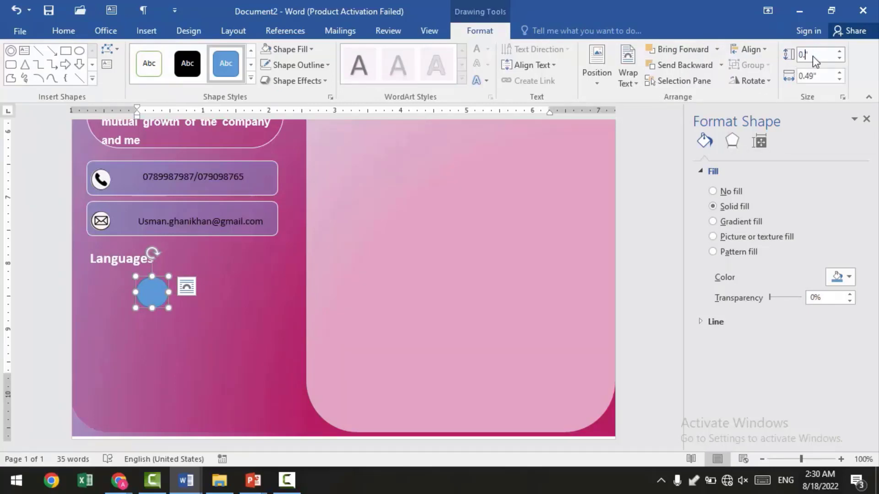
type("4")
key("Return")
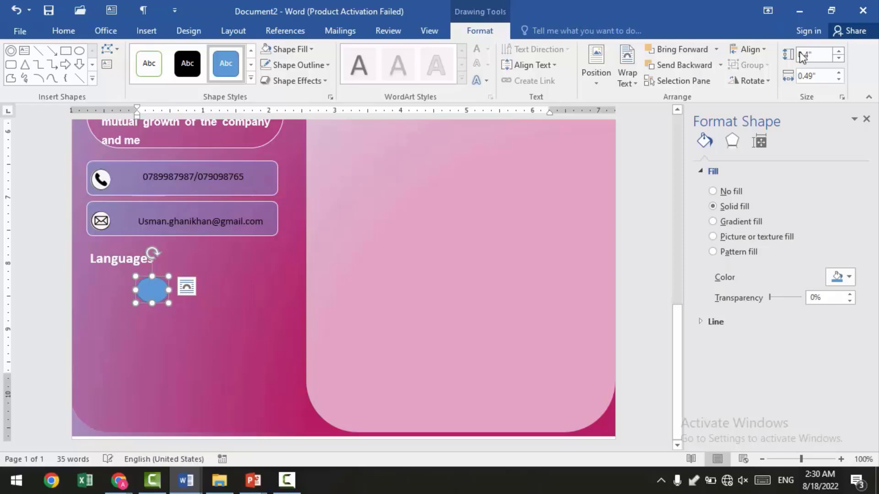
left_click(833, 78)
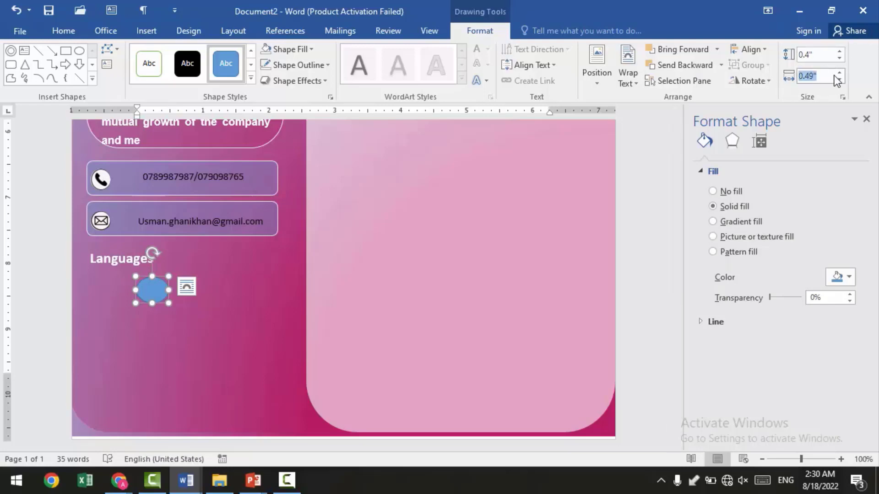
type("0")
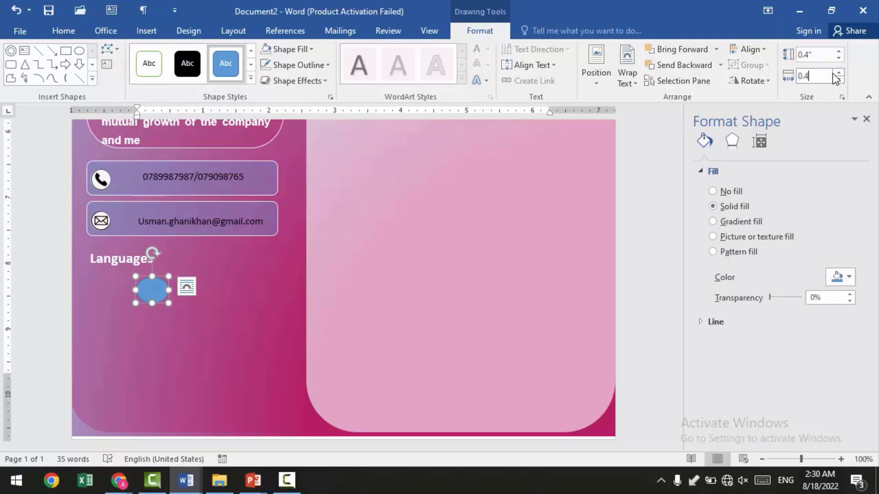
key("Return")
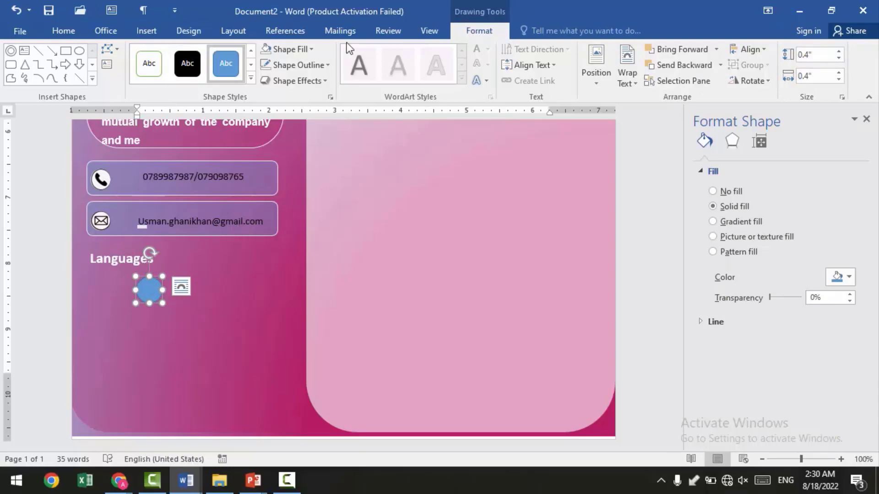
Fill the circle white and remove its outline
left_click(314, 49)
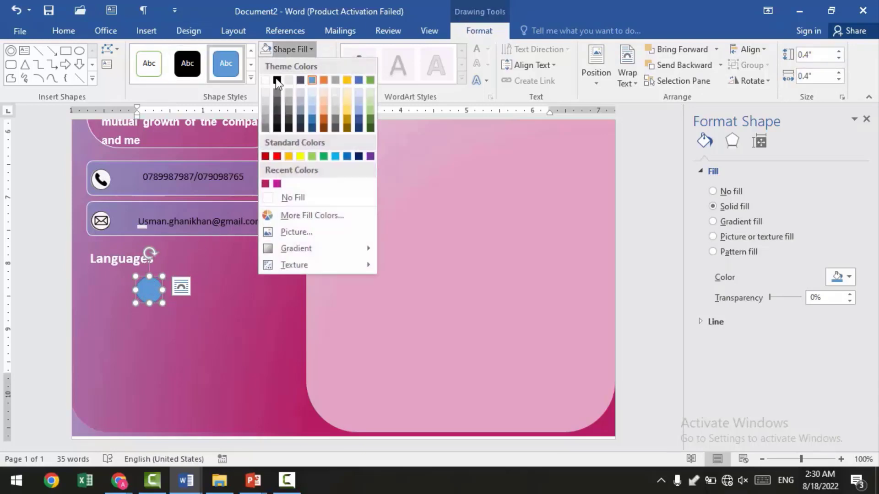
left_click(265, 81)
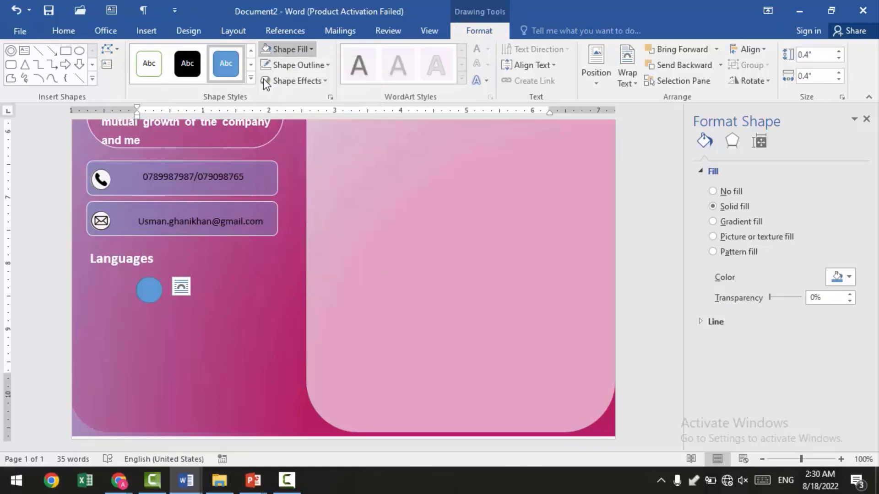
left_click(323, 64)
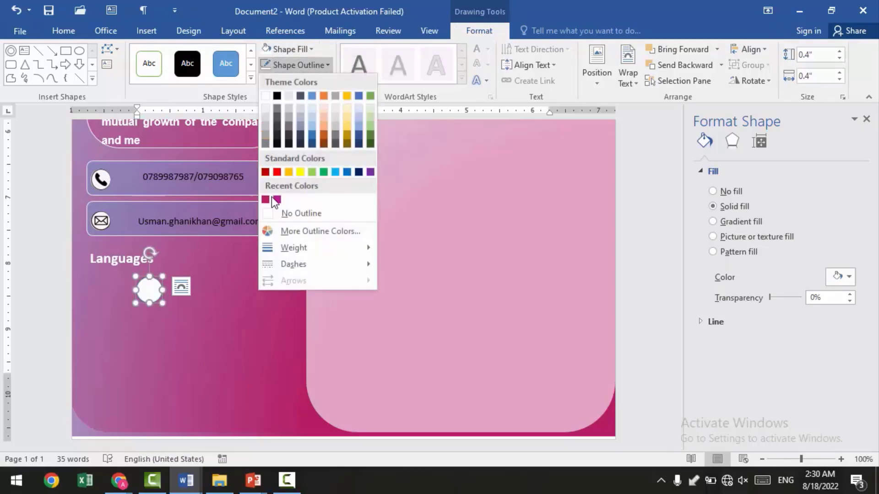
left_click(293, 214)
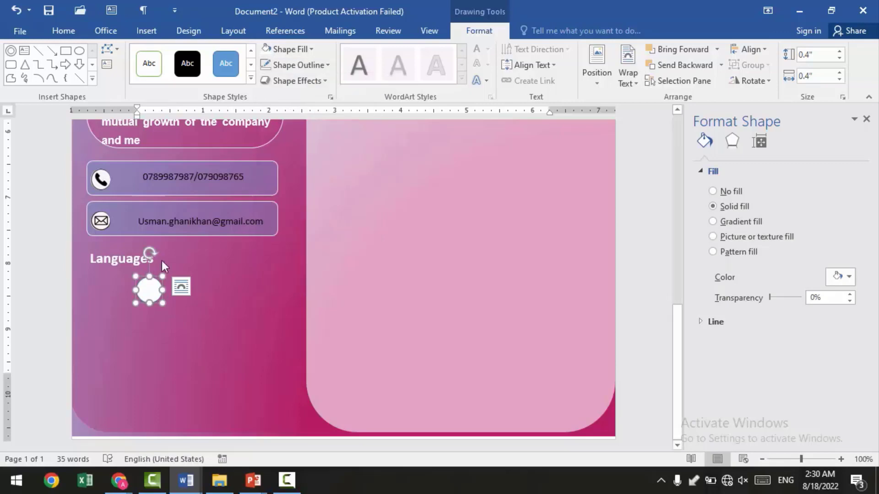
Copy the circle into an evenly spaced row of four circles
mouse_move(151, 296)
left_mouse_down()
mouse_move(165, 304)
mouse_move(212, 290)
mouse_move(243, 332)
mouse_move(247, 295)
left_mouse_up()
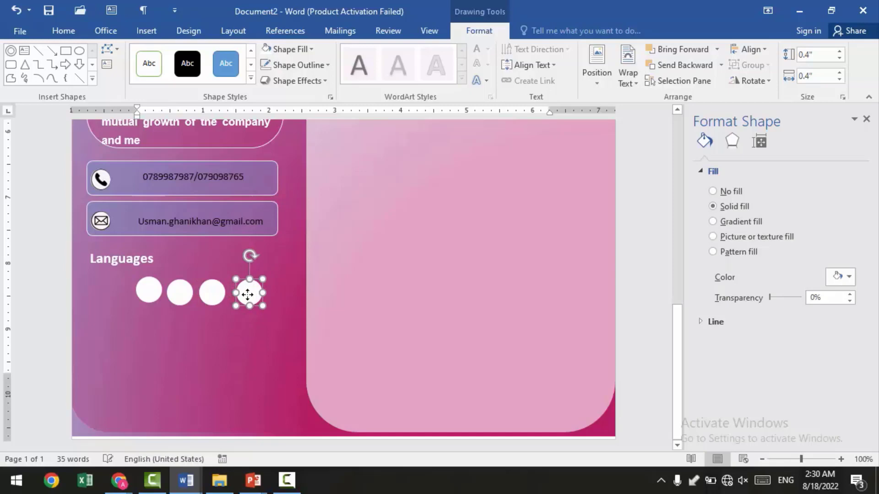
left_click(212, 292)
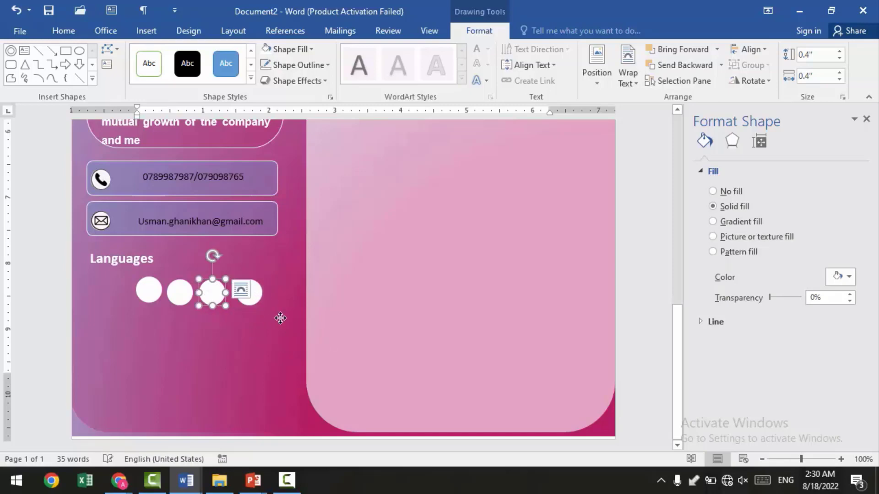
key("ctrl+Right")
key("ctrl+Right")
key("ctrl+Right")
key("ctrl+Right")
key("ctrl+Right")
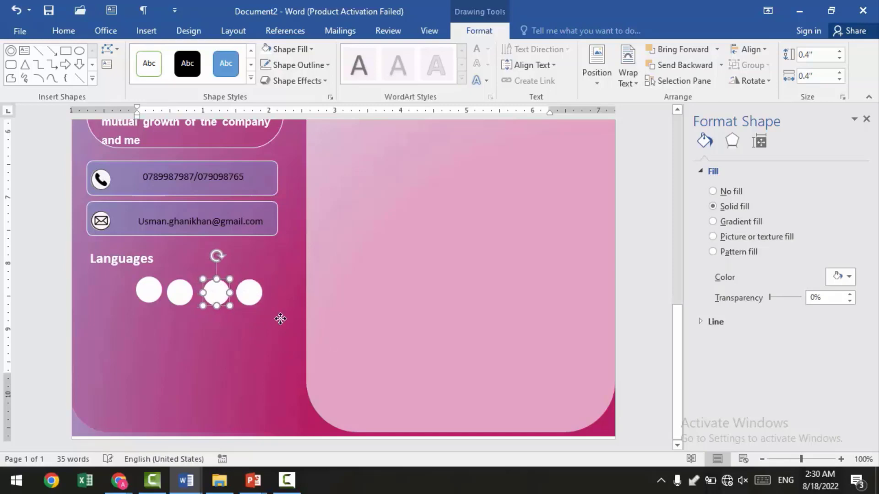
key("ctrl+Right")
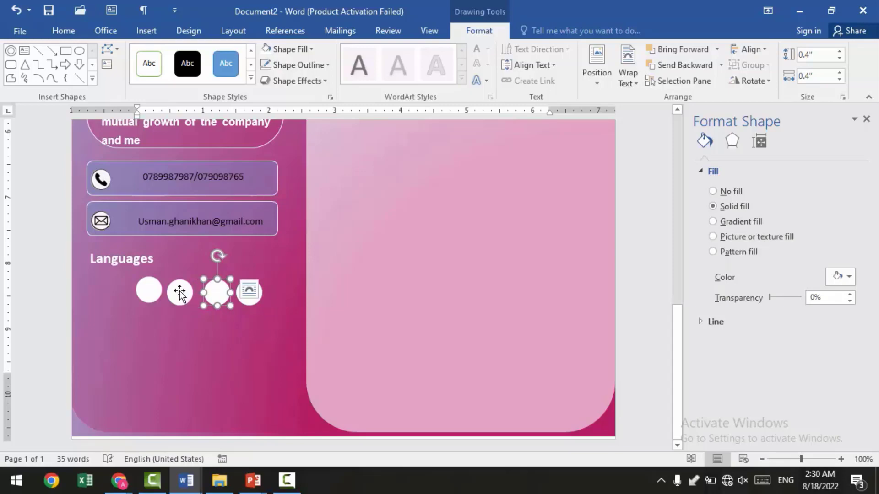
left_click(180, 293)
key("ctrl+Right")
key("ctrl+Right")
key("ctrl+Right")
key("ctrl+Right")
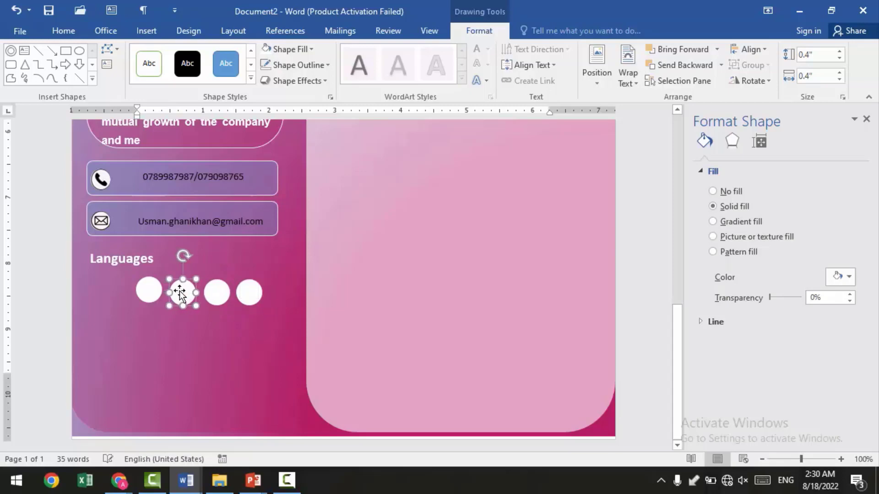
key("ctrl+Right")
key("ctrl+Right")
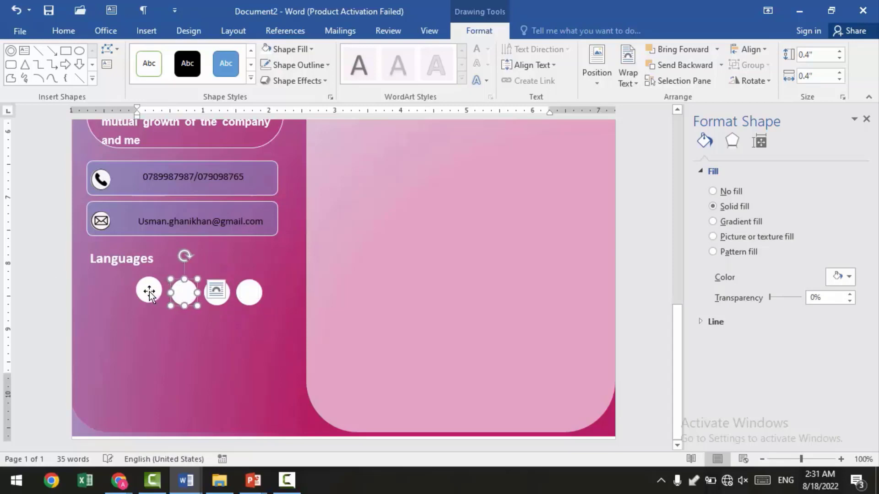
left_click(150, 294)
key("ctrl+Right")
key("ctrl+Right")
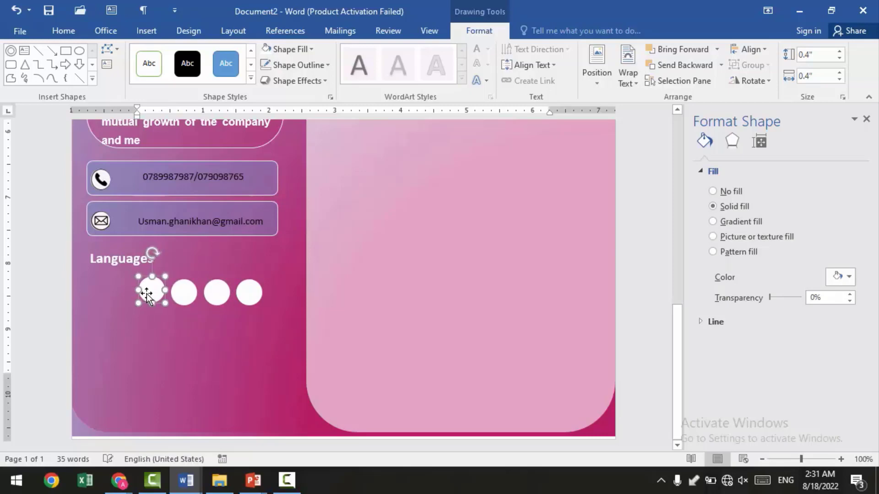
key("ctrl+Down")
key("ctrl+Down")
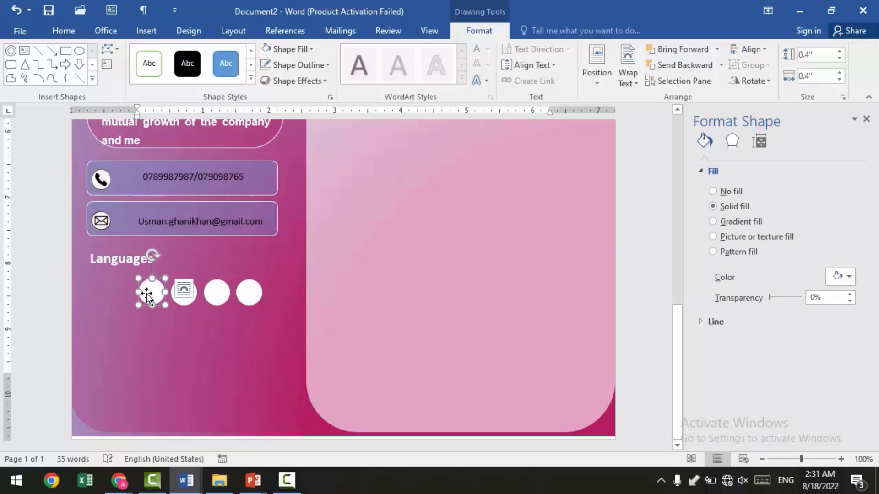
left_click(411, 302)
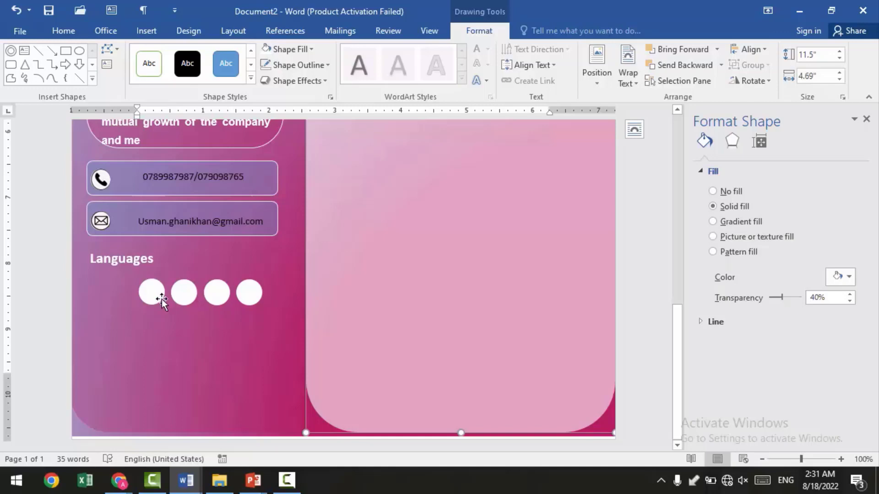
Group the four circles in the row into one object
left_click(161, 301)
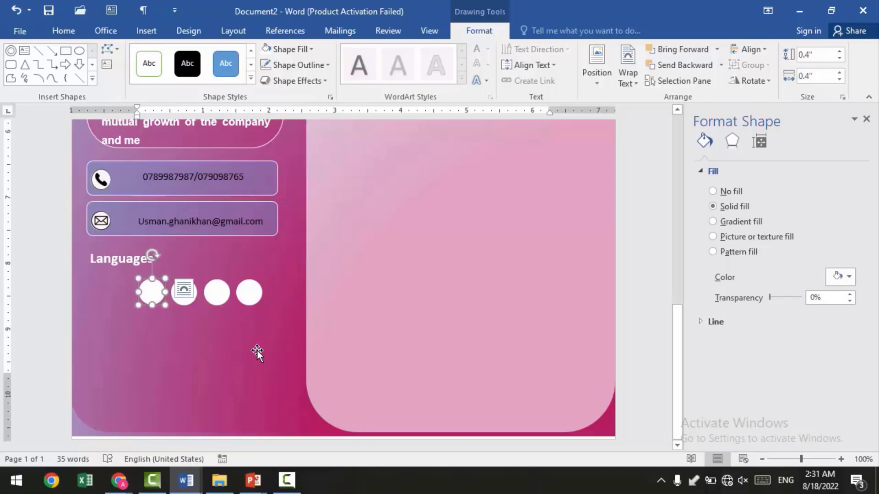
left_click(187, 304, "shift")
left_click(217, 297, "shift")
left_click(249, 296, "shift")
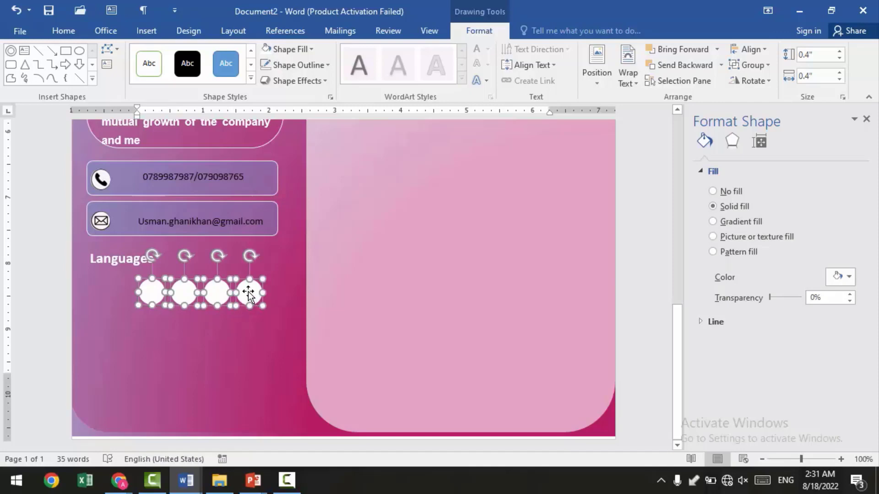
right_click(249, 296)
mouse_move(282, 163)
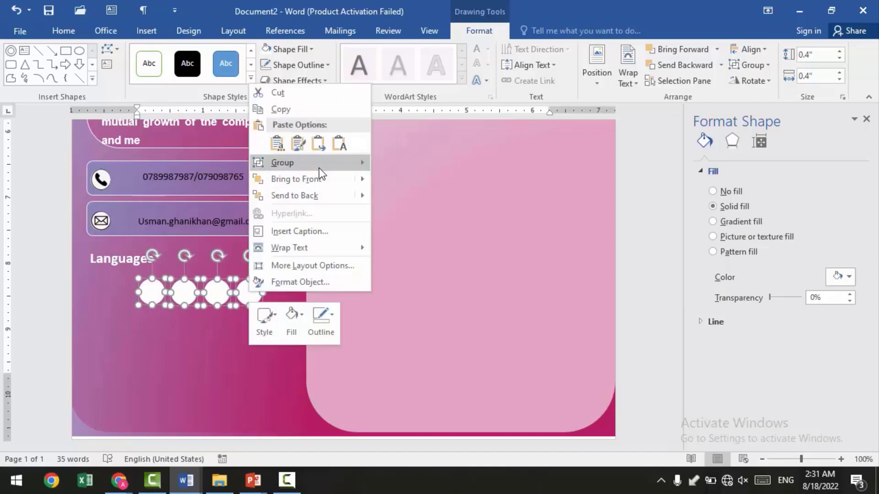
left_click(407, 166)
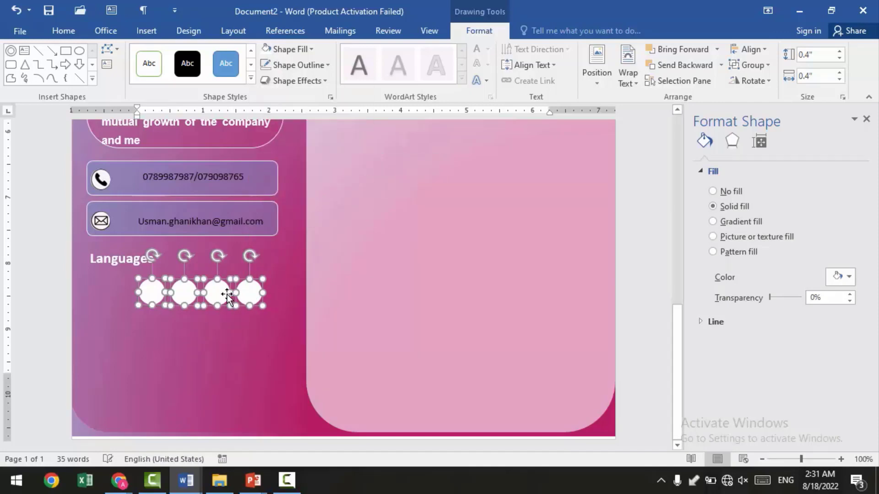
Duplicate the grouped row twice to make two more rows below it
key("ctrl+d")
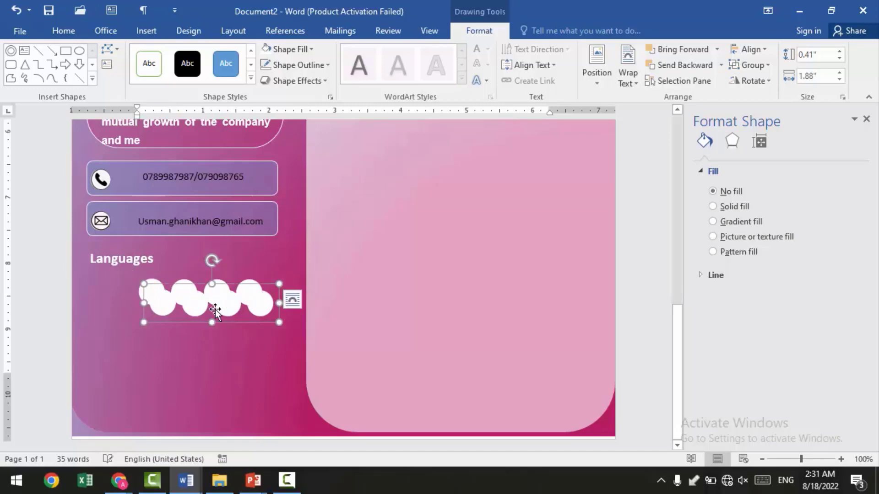
left_click_drag(216, 309, 206, 341)
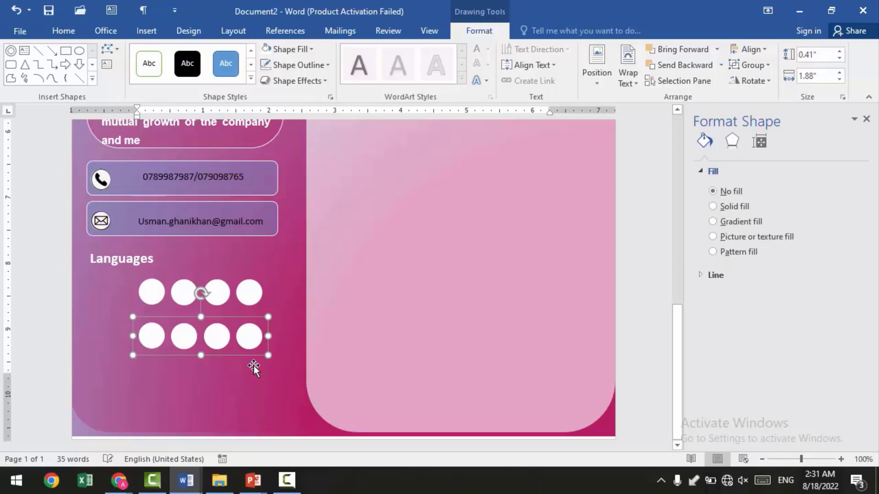
key("ctrl+d")
left_click_drag(241, 355, 233, 376)
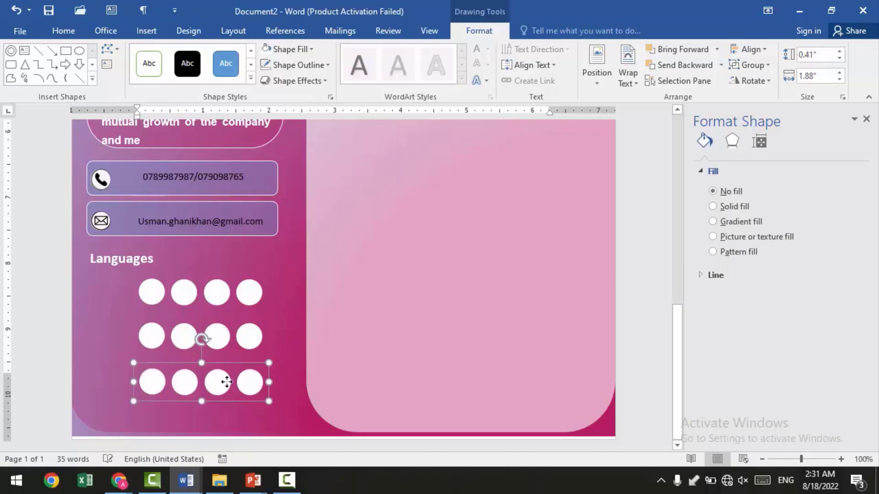
left_click(373, 306)
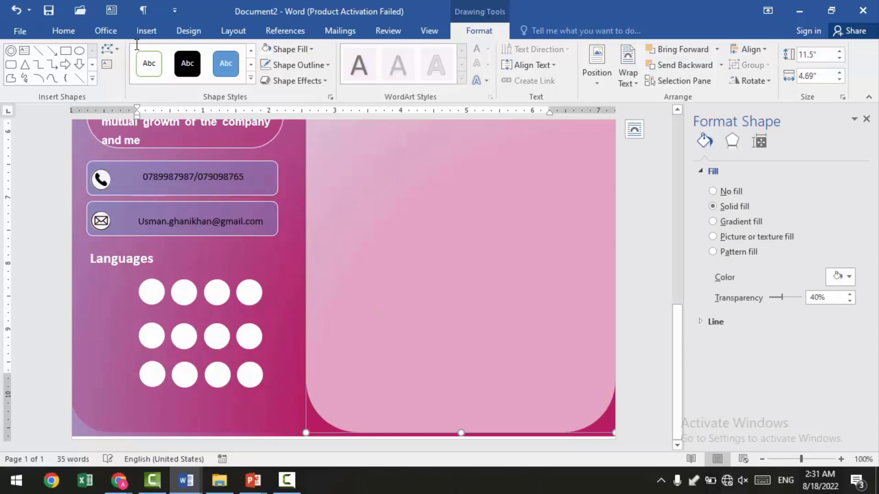
Add a bold 'Pashto' label with no fill or outline beside the first circle row
left_click(111, 10)
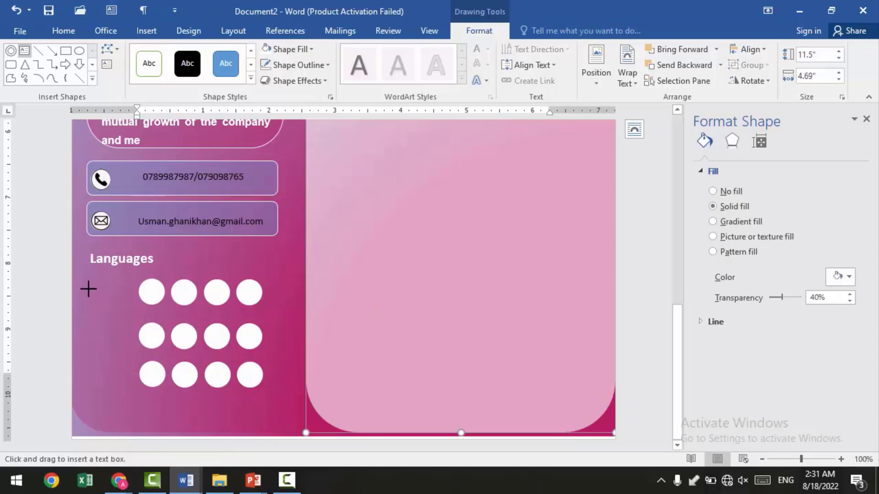
left_click_drag(88, 289, 106, 355)
type("P")
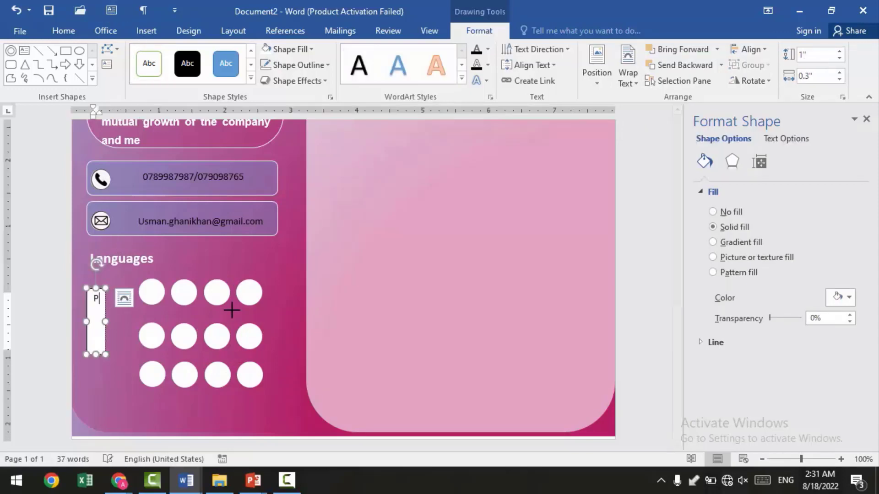
type("ashto")
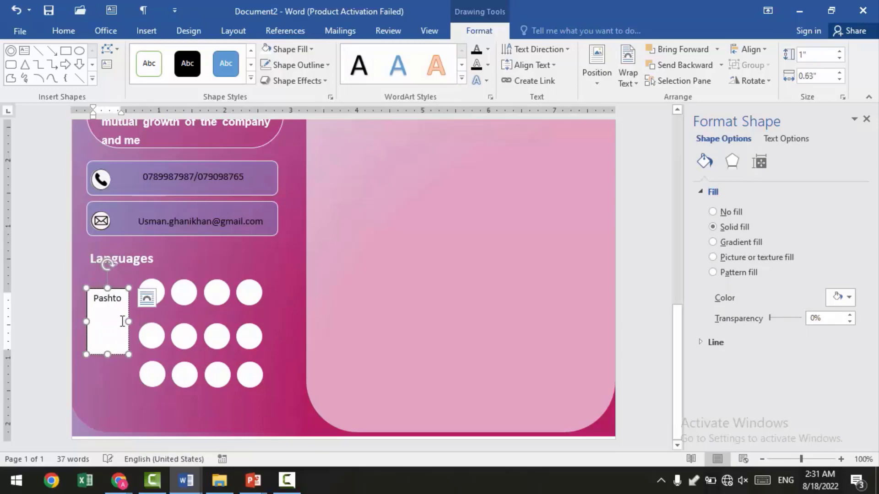
left_click(118, 290)
left_click(314, 48)
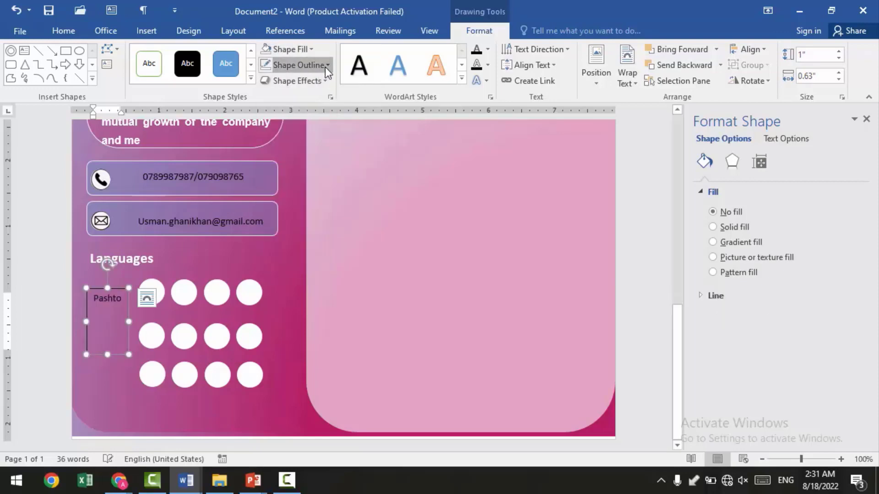
left_click(325, 67)
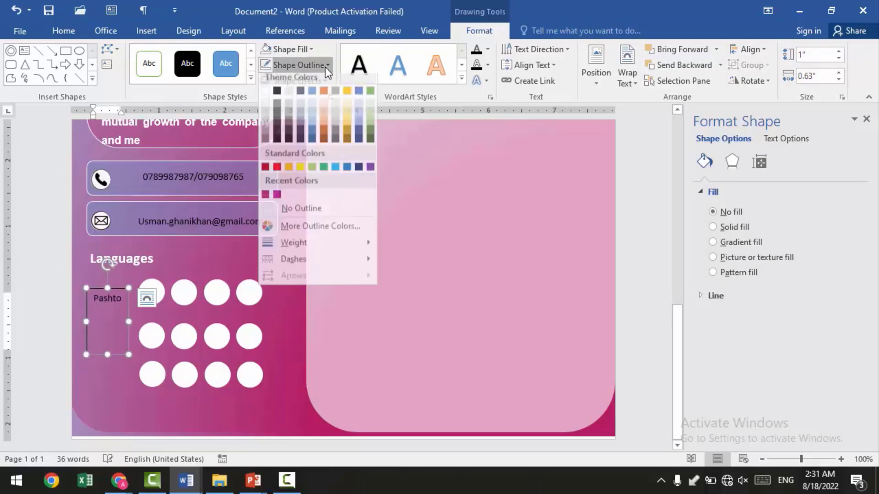
left_click(293, 219)
left_click(113, 289)
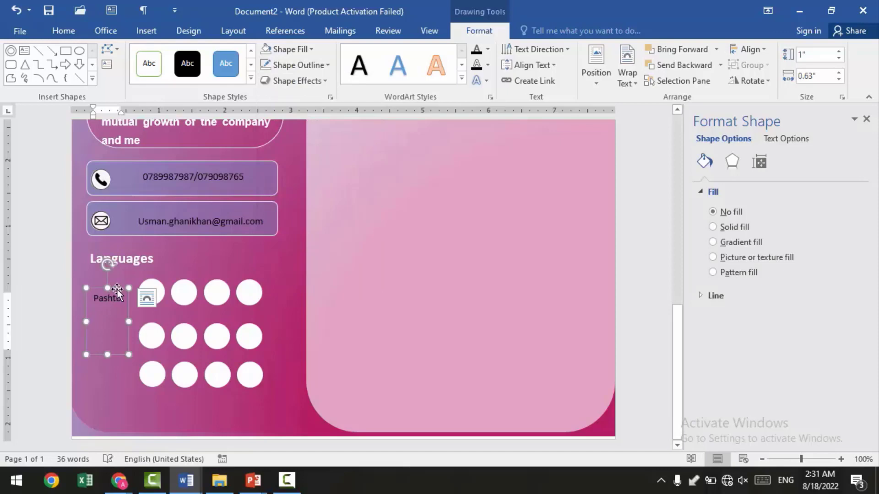
left_click_drag(114, 294, 118, 289)
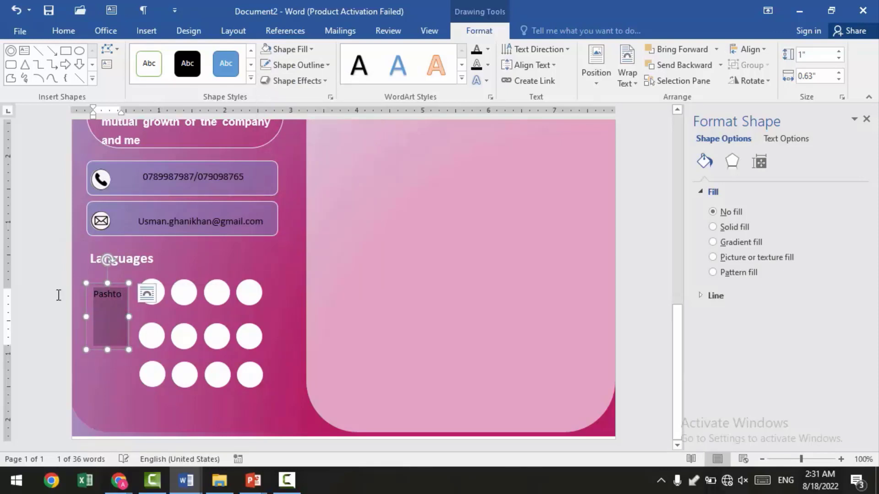
key("shift+Right")
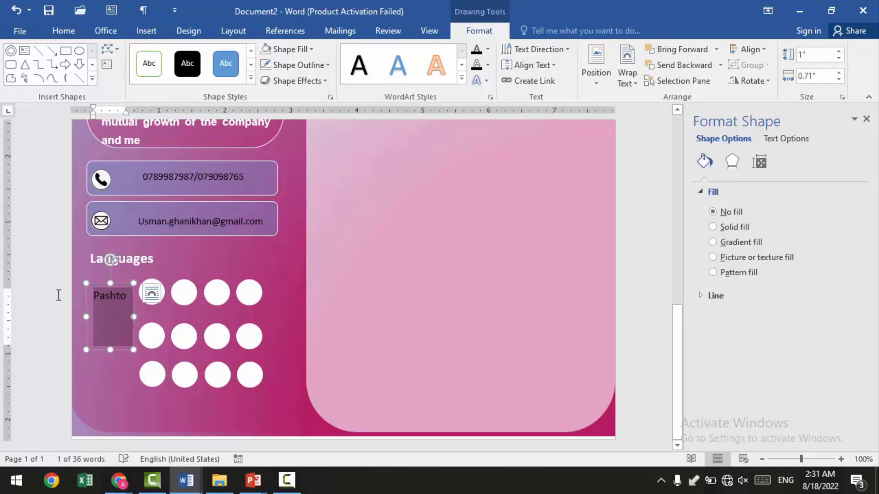
key("ctrl+b")
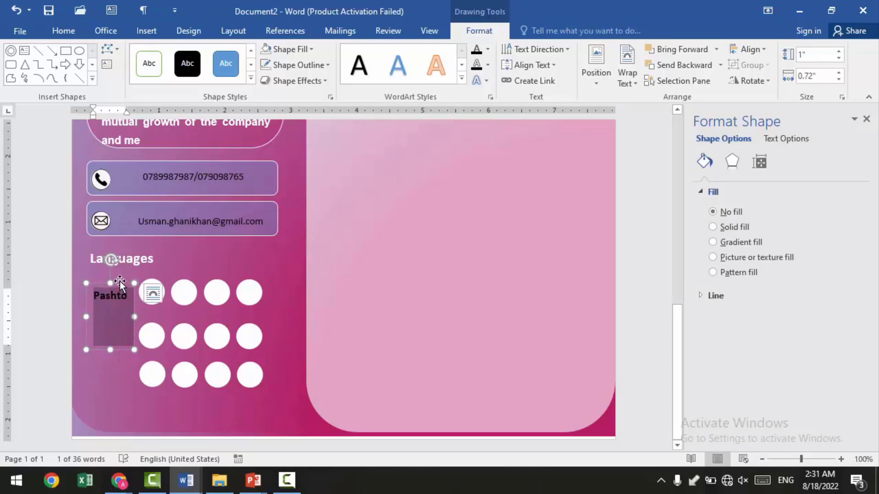
left_click_drag(120, 284, 118, 278)
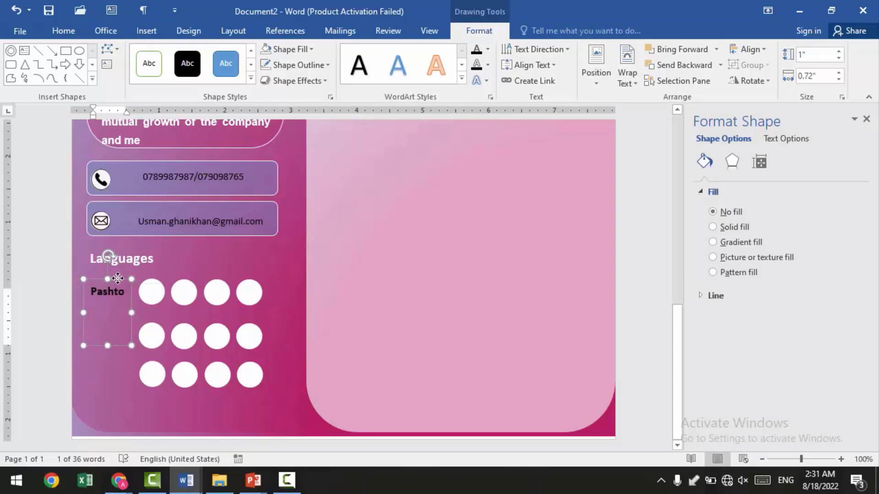
left_click(403, 302)
Copy the label to the second and third rows, renaming them 'Dari' and 'English'
left_click(116, 281)
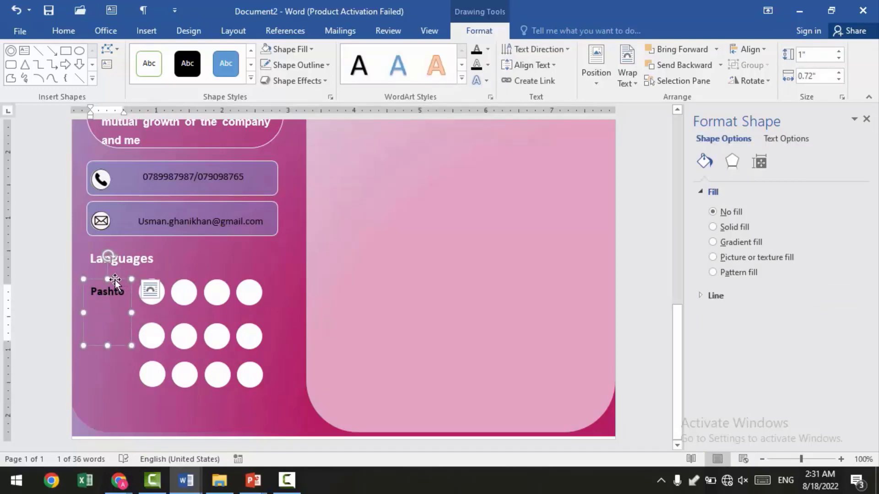
left_click_drag(116, 280, 123, 324)
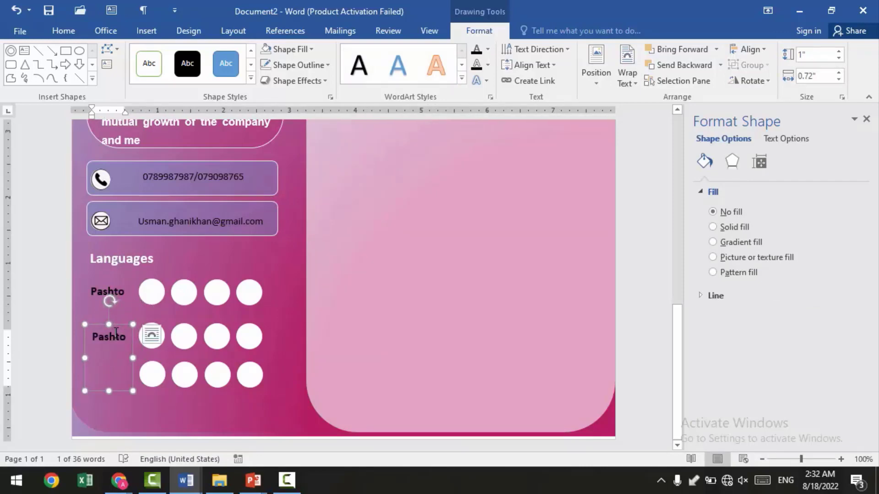
key("ctrl+a")
key("BackSpace")
type("Dari")
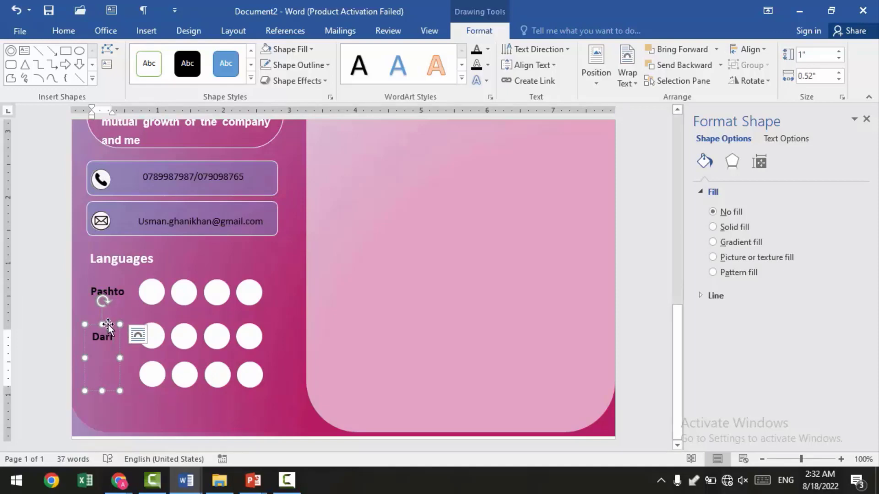
mouse_move(108, 325)
left_mouse_down()
mouse_move(123, 336)
mouse_move(107, 380)
left_mouse_up()
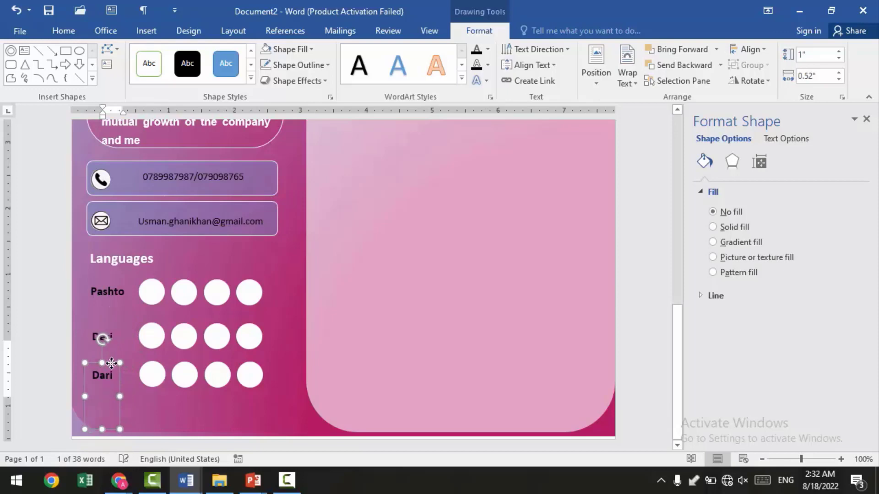
key("ctrl+a")
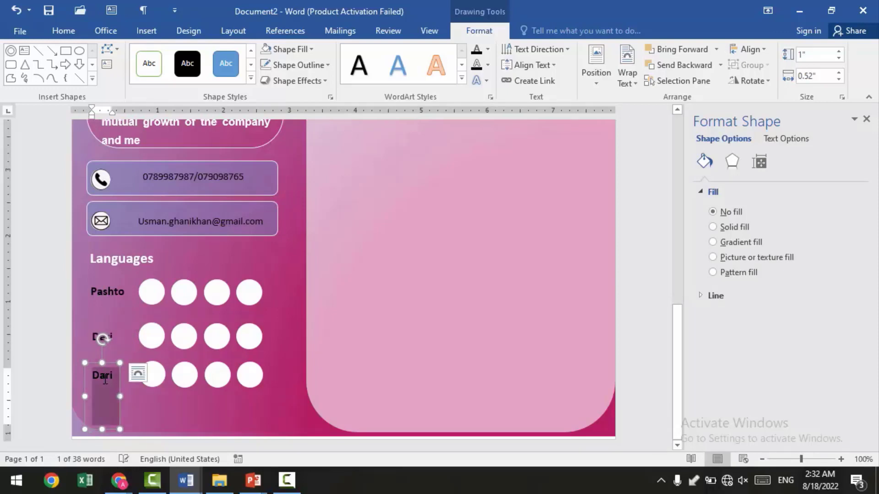
type("English")
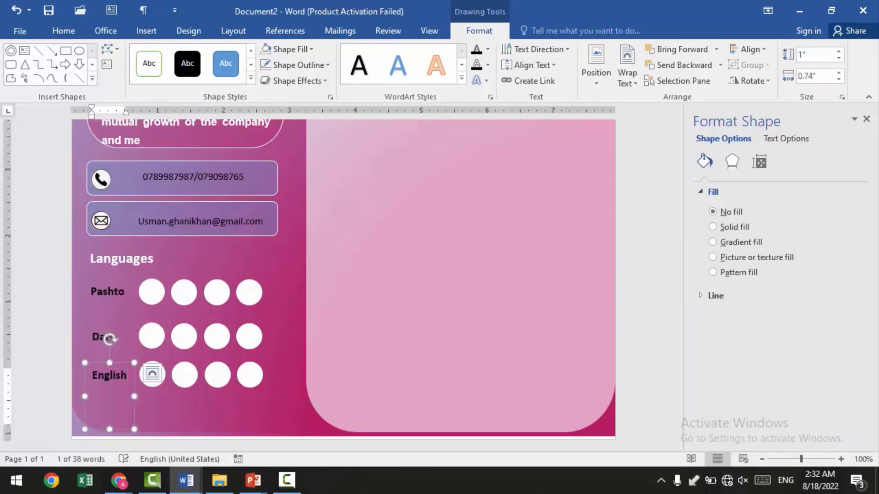
left_click(298, 282)
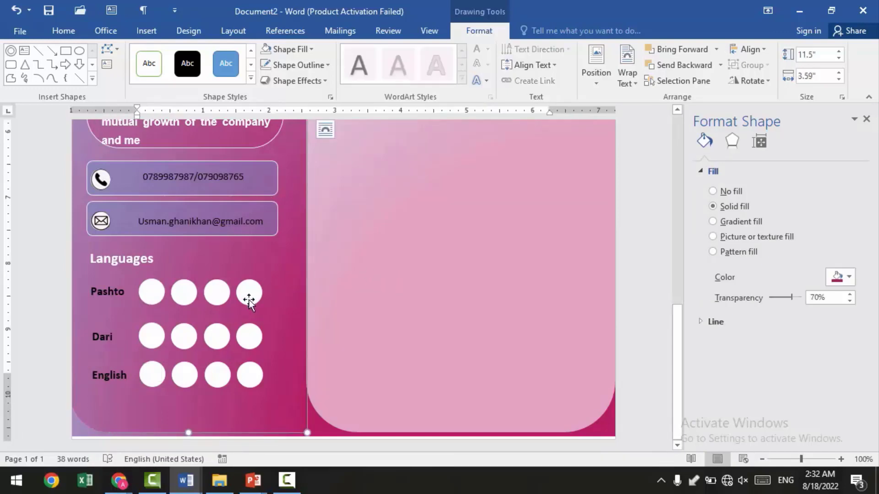
Ungroup the Dari circles and fill the fourth dark grey and the third grey
left_click(246, 339)
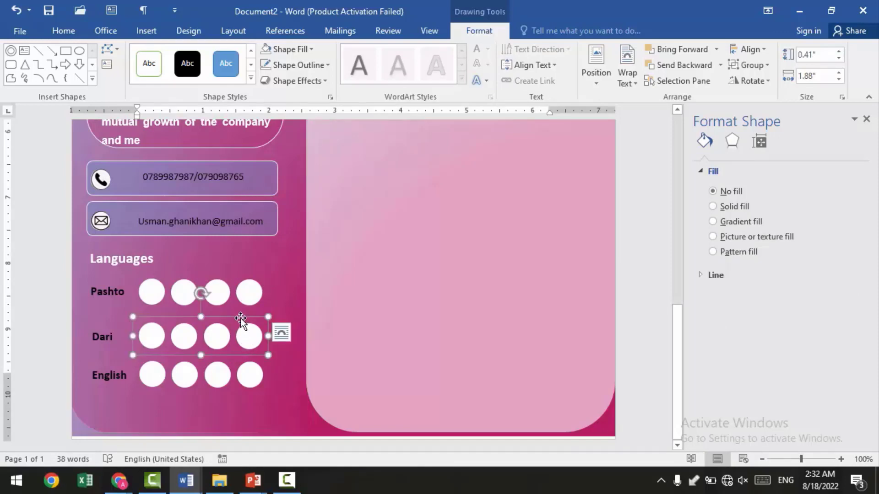
right_click(241, 318)
mouse_move(296, 190)
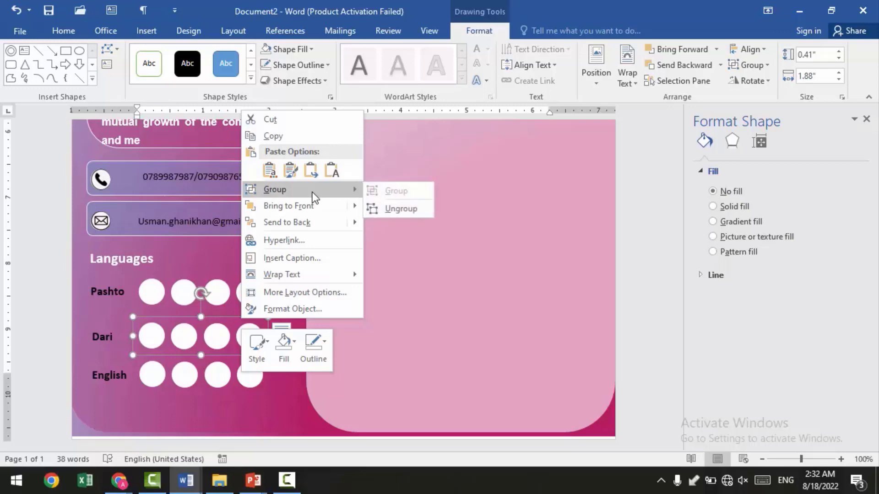
left_click(460, 209)
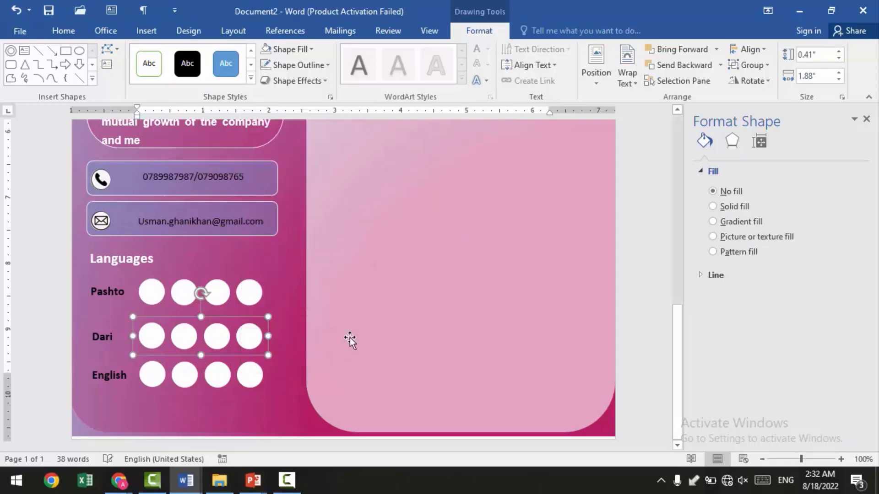
key("ctrl+shift+g")
left_click(356, 326)
left_click(249, 334)
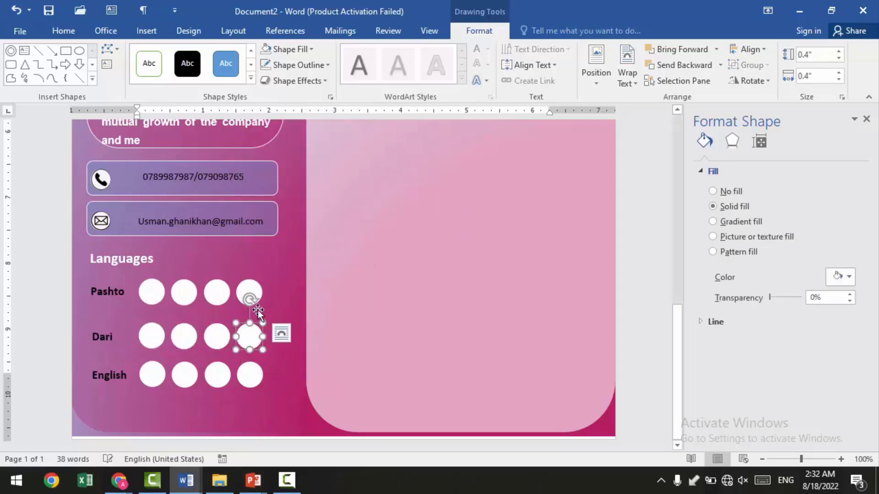
left_click(321, 65)
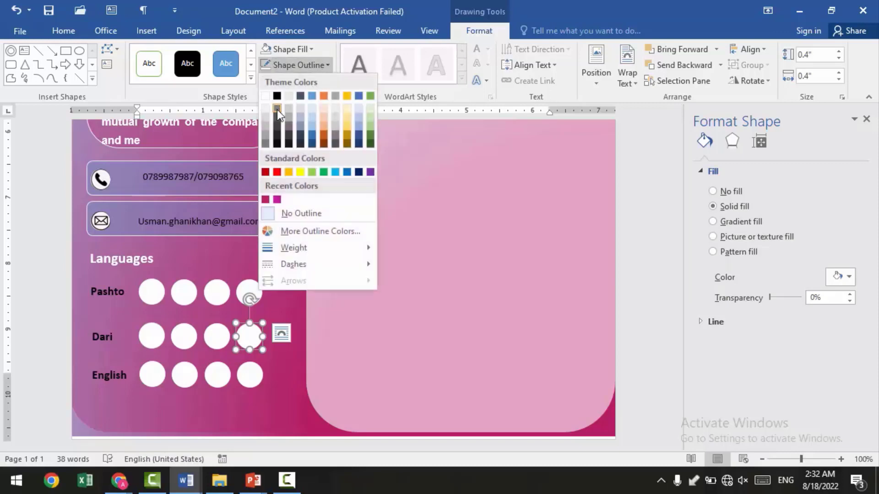
left_click(312, 51)
left_click(312, 52)
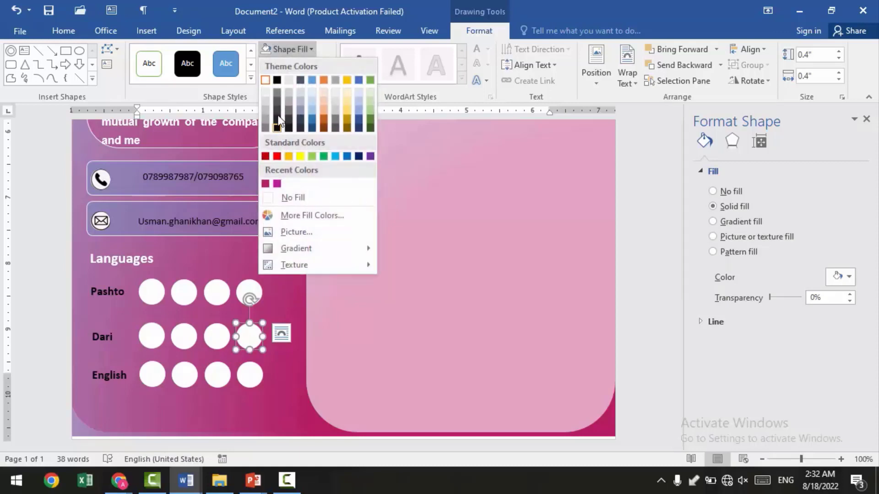
left_click(276, 109)
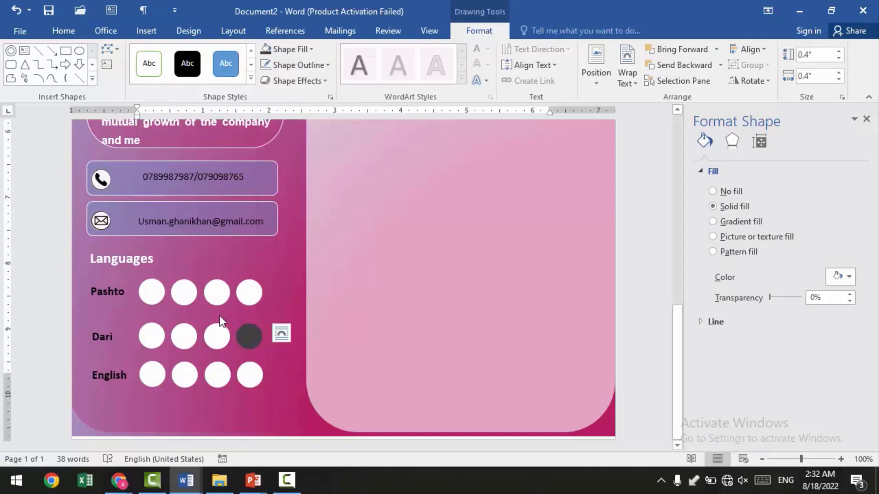
left_click(223, 338)
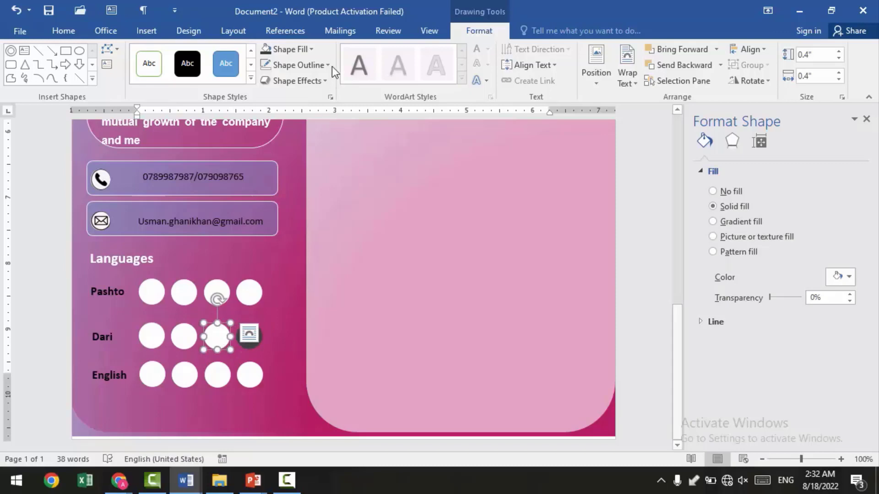
left_click(316, 51)
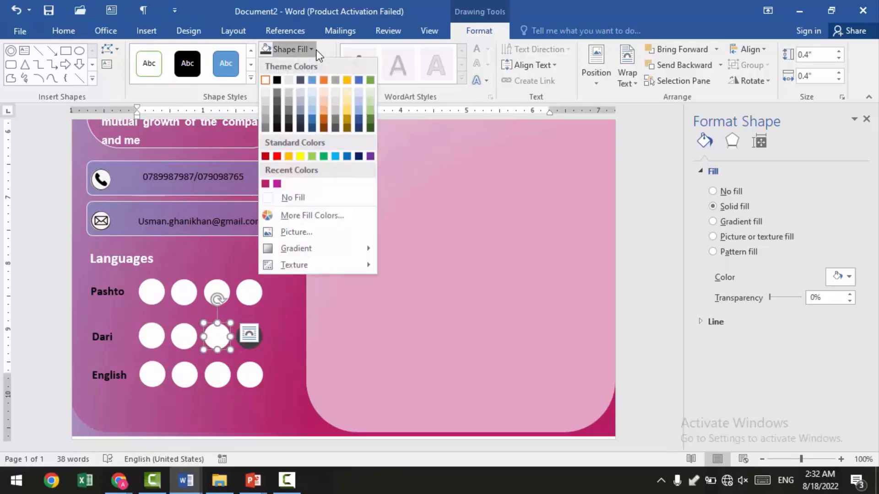
left_click(290, 111)
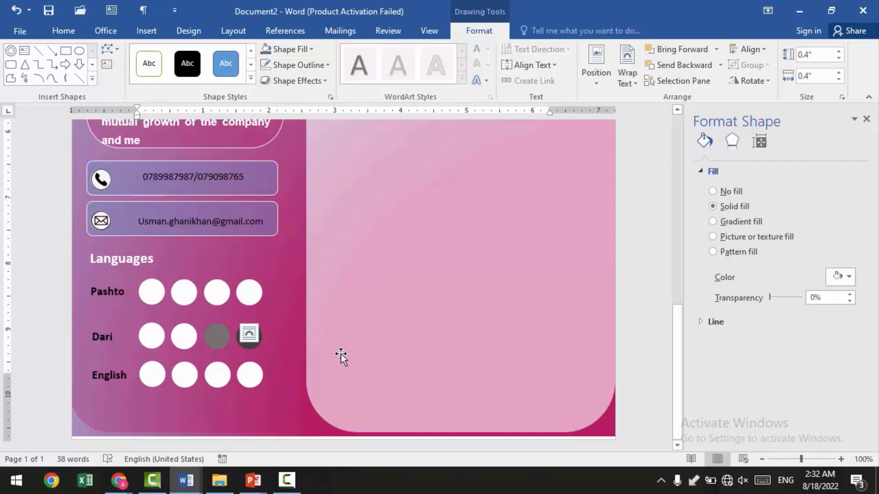
Ungroup the English circles and shade the fourth black, third dark grey, second grey
left_click(252, 381)
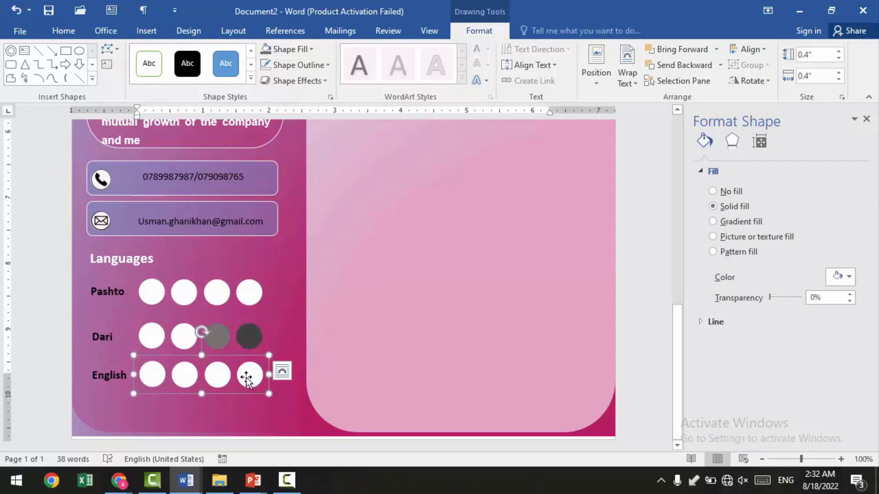
right_click(230, 357)
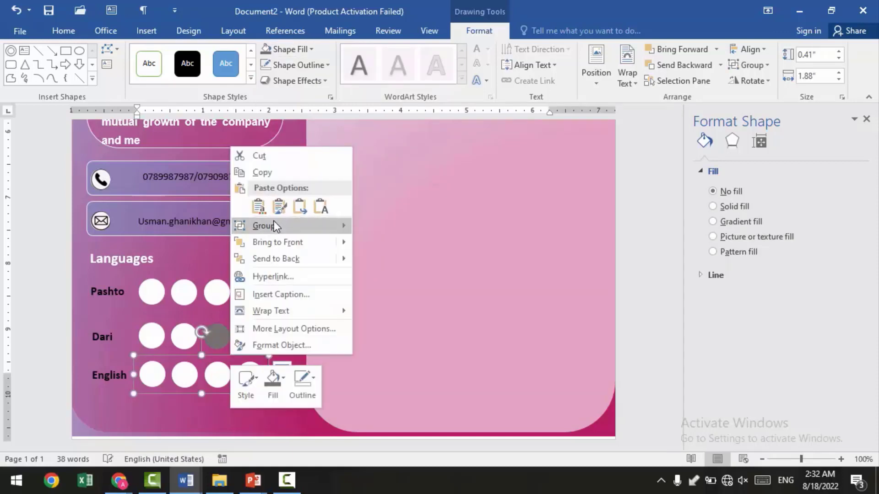
mouse_move(264, 226)
left_click(381, 245)
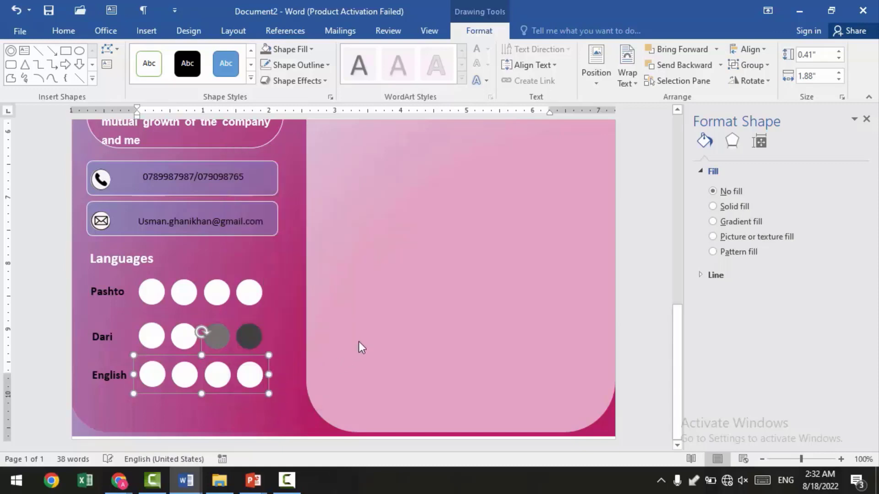
left_click(251, 374)
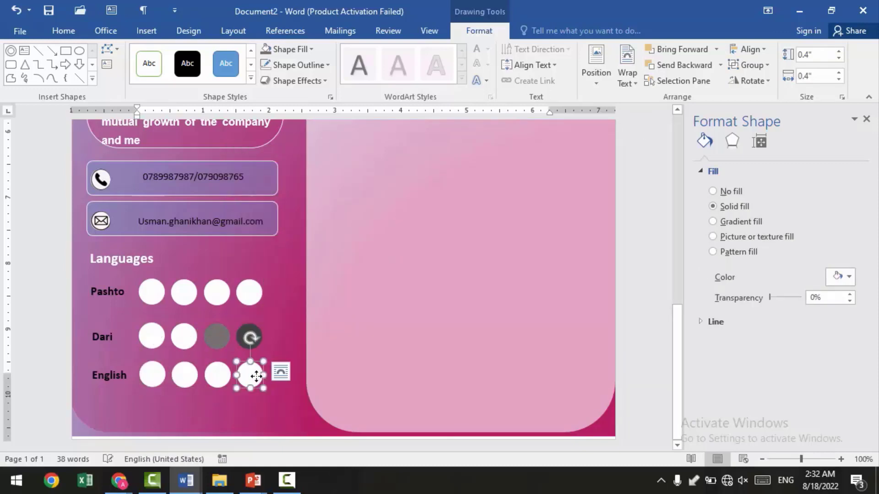
left_click(311, 50)
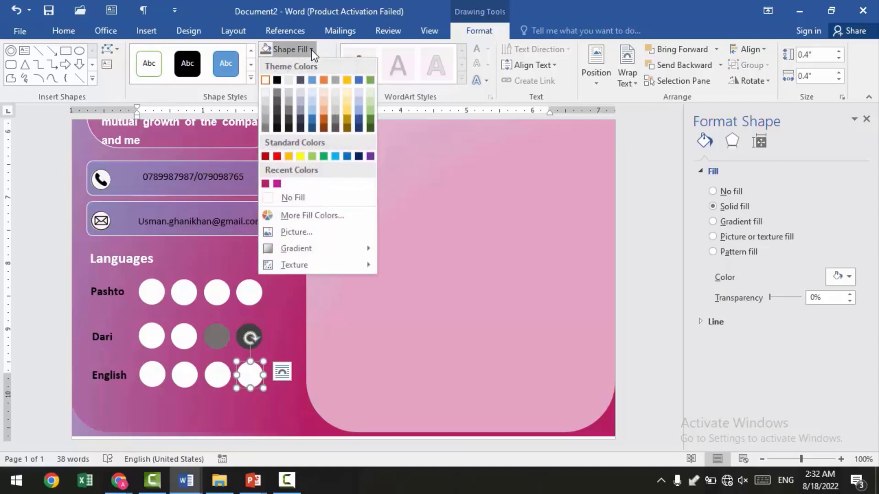
left_click(277, 81)
left_click(218, 374)
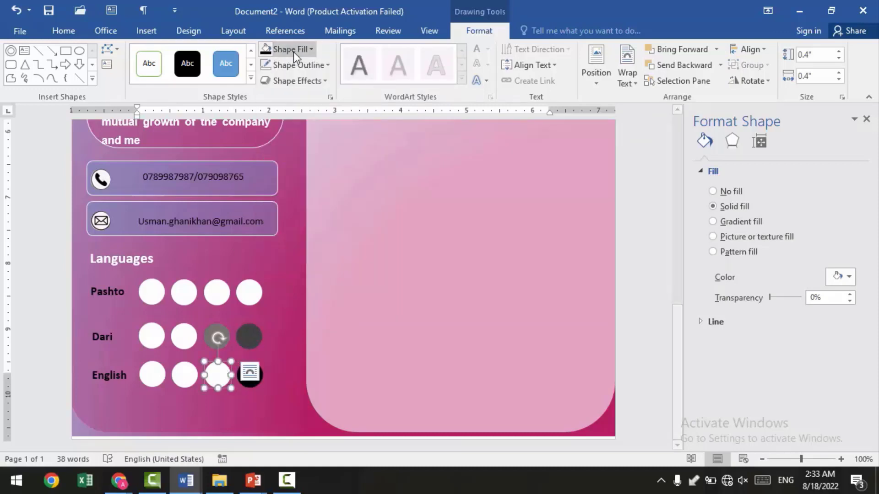
left_click(317, 53)
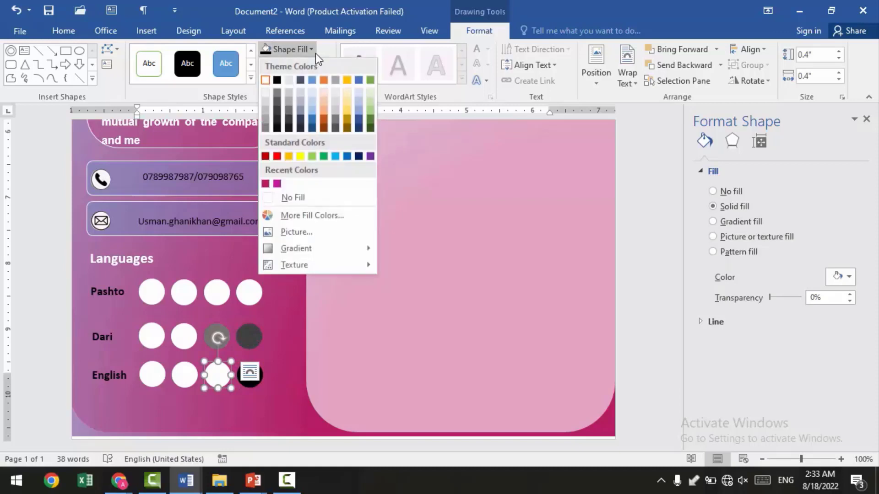
left_click(277, 101)
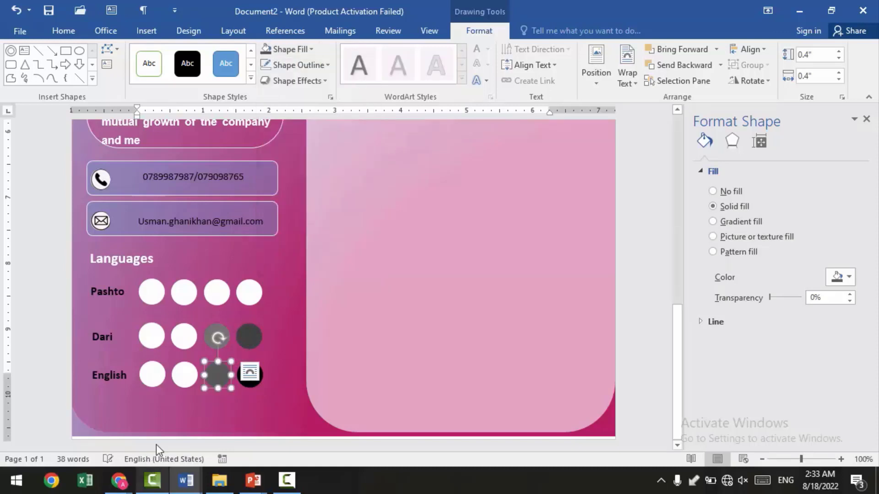
left_click(184, 381)
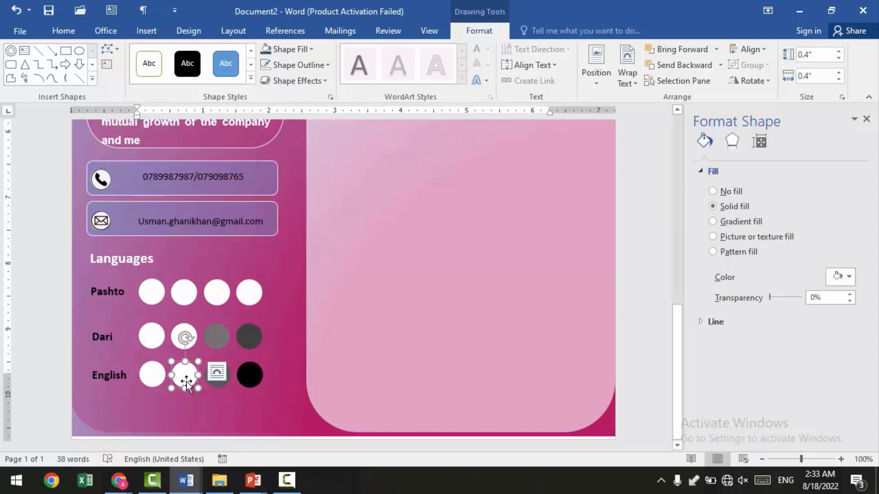
left_click(326, 65)
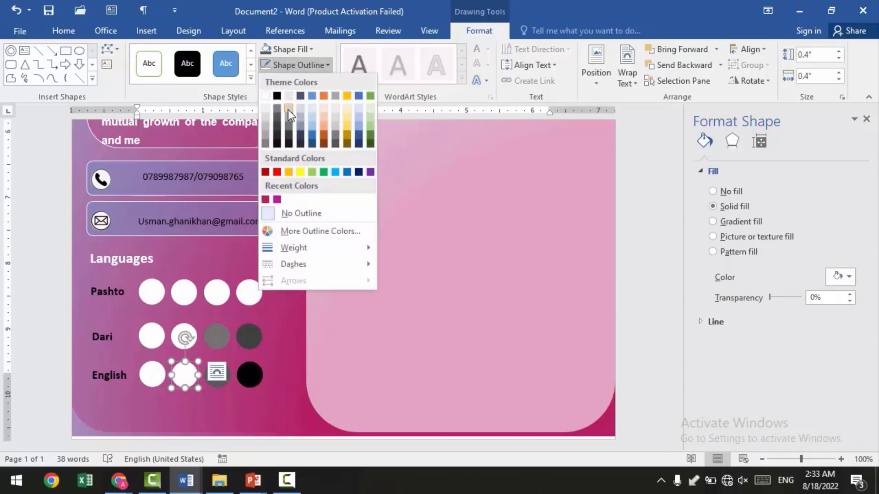
left_click(305, 61)
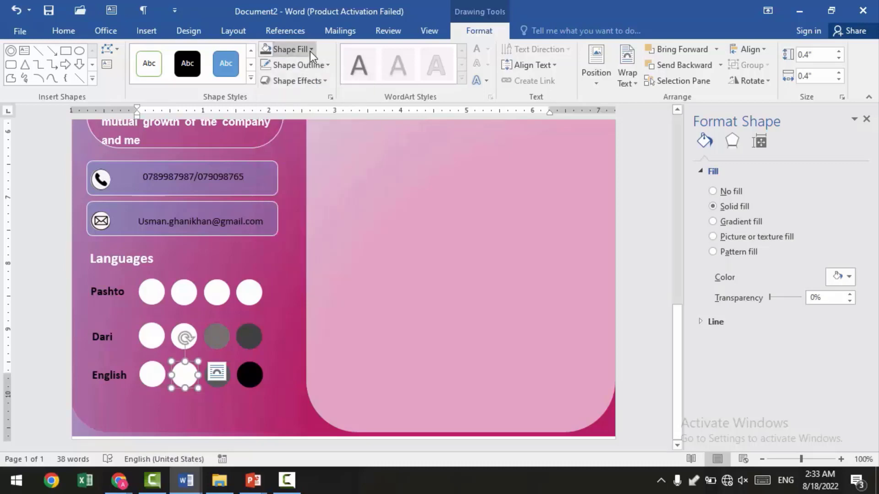
left_click(309, 51)
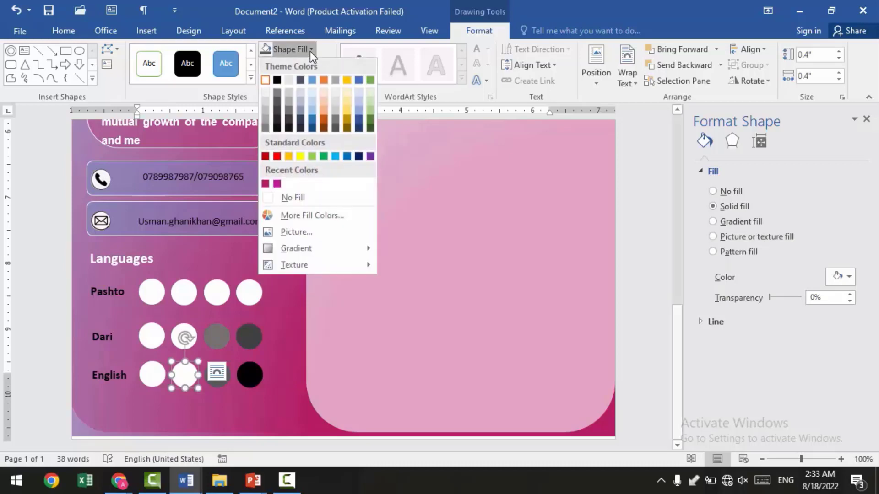
left_click(278, 93)
Switch to One Page view so the whole résumé fits the window
left_click(490, 283)
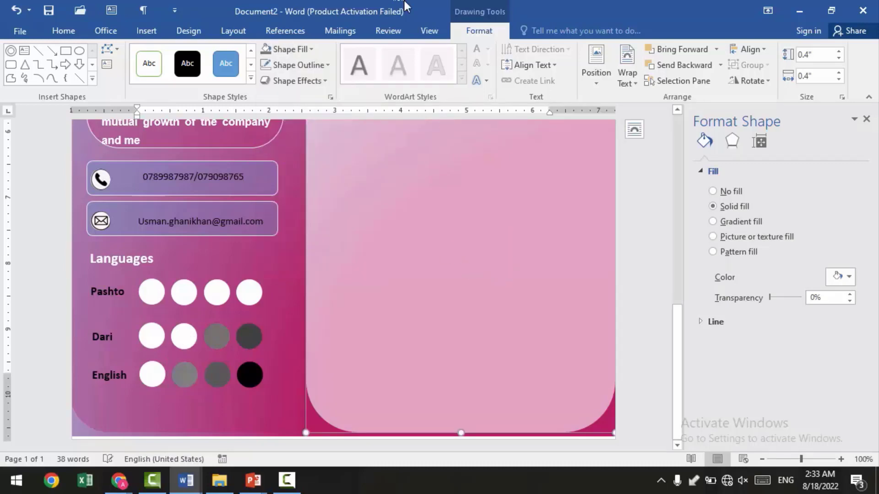
left_click(417, 29)
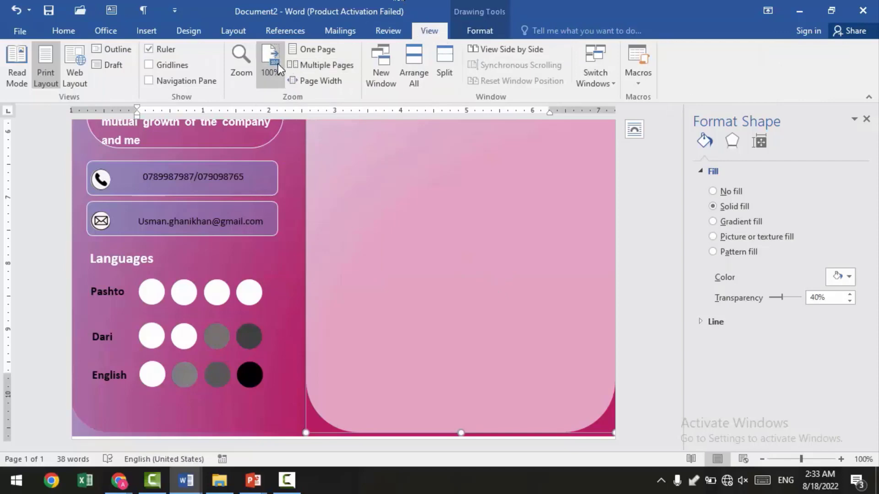
left_click(315, 52)
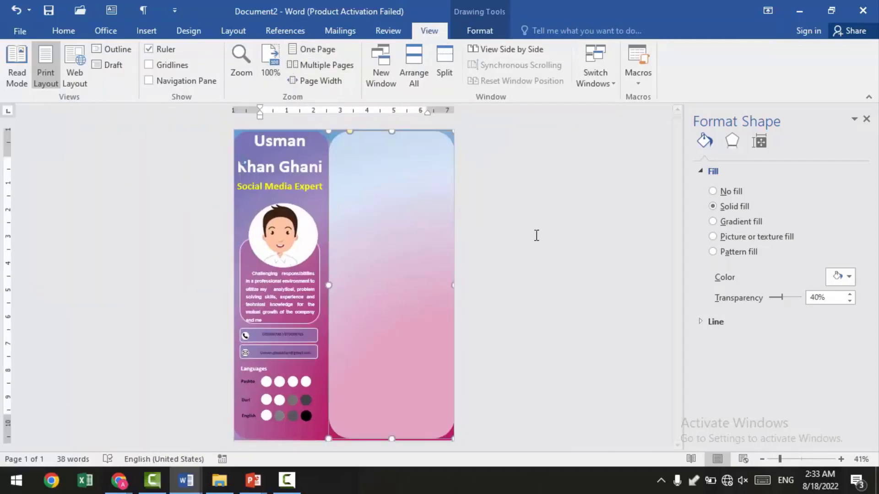
Move the Format Text Effects pane out of view so only the résumé page shows
left_click(455, 260)
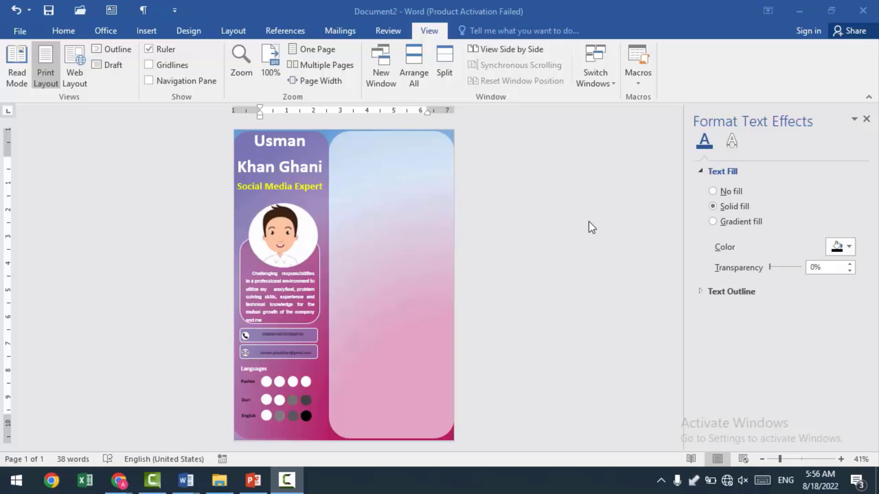
left_click(864, 124)
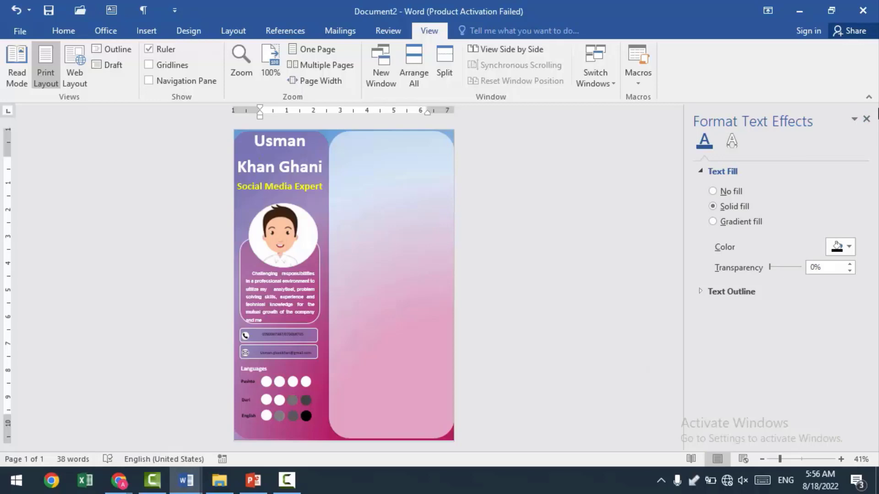
left_click_drag(847, 121, 867, 121)
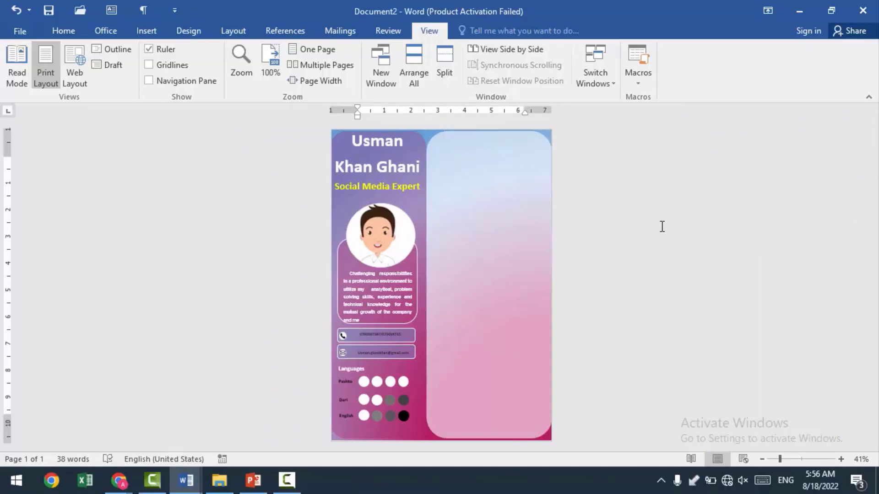
left_click(408, 333)
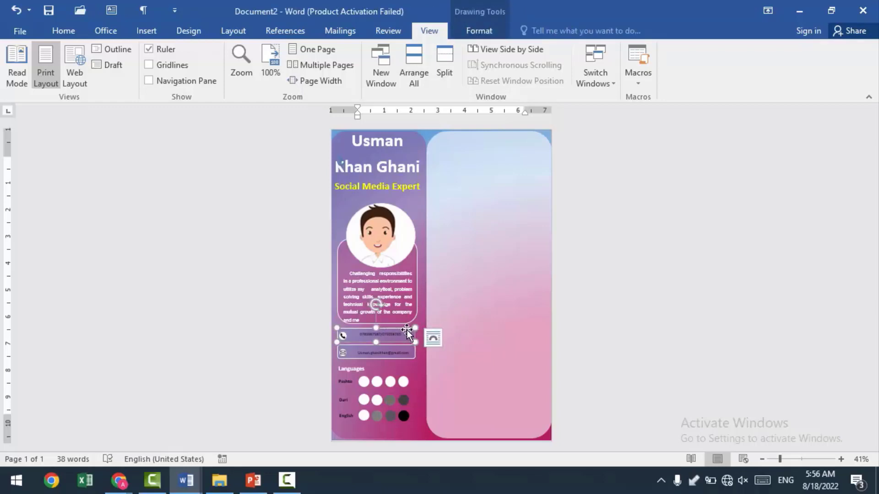
Copy the phone-number box into four bars spaced down the right pink panel
key("ctrl+a")
left_click_drag(402, 331, 519, 143)
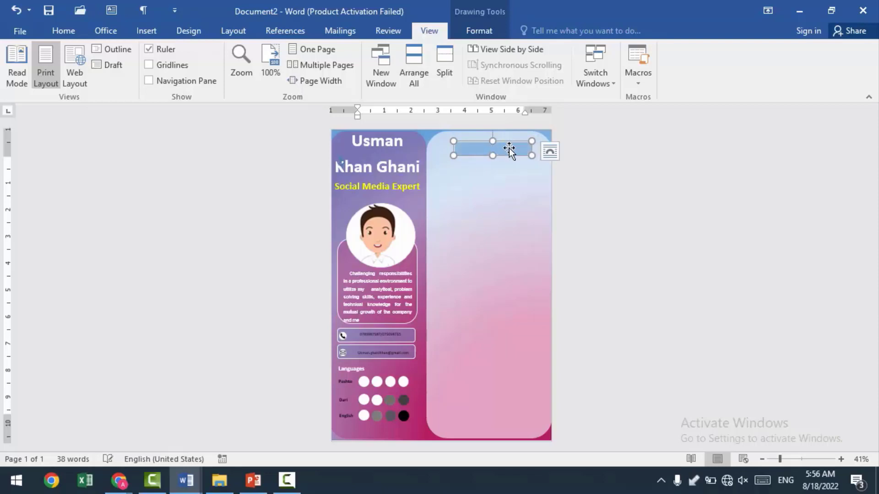
mouse_move(509, 152)
left_mouse_down()
mouse_move(506, 258)
mouse_move(512, 228)
left_mouse_up()
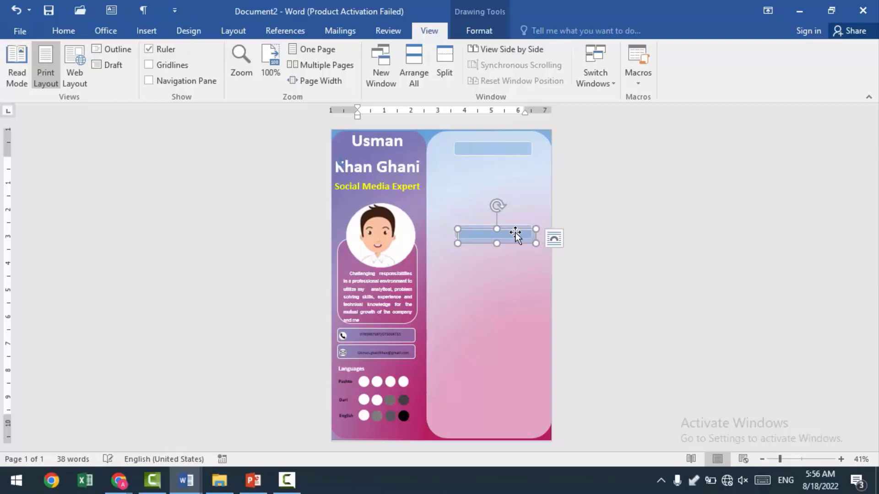
left_click_drag(512, 227, 514, 329)
left_click_drag(502, 331, 508, 326)
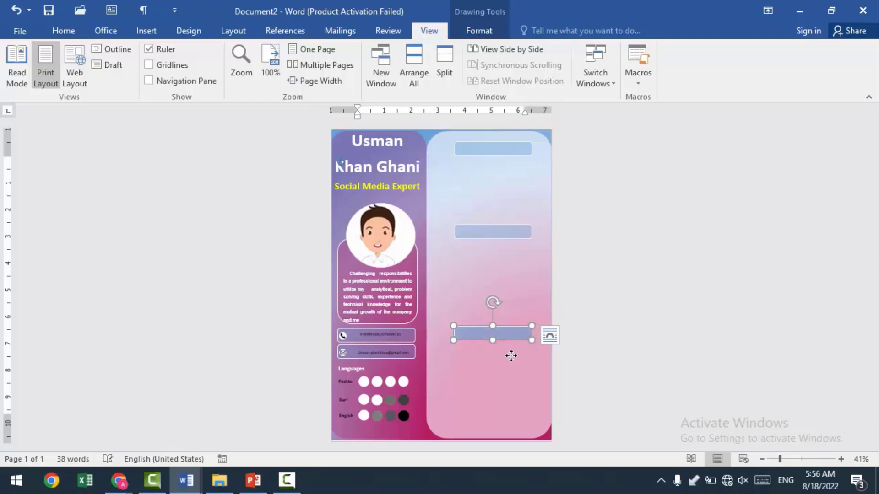
left_click_drag(509, 325, 511, 383)
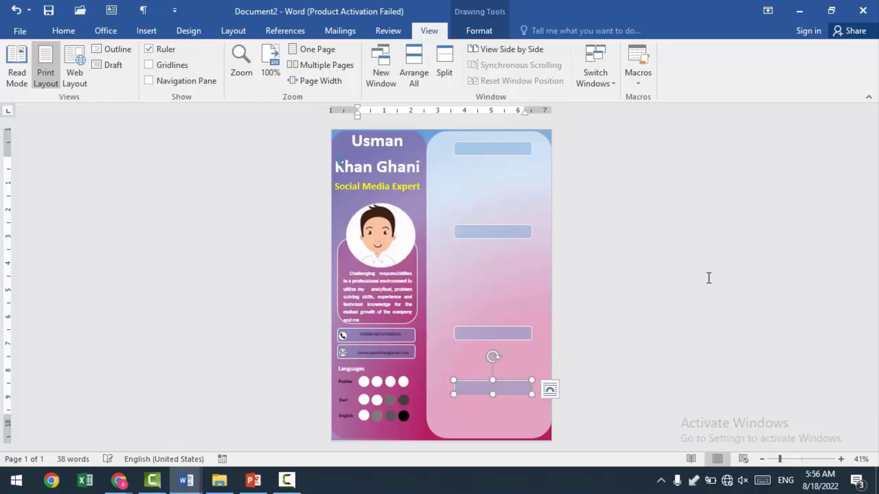
left_click(490, 145)
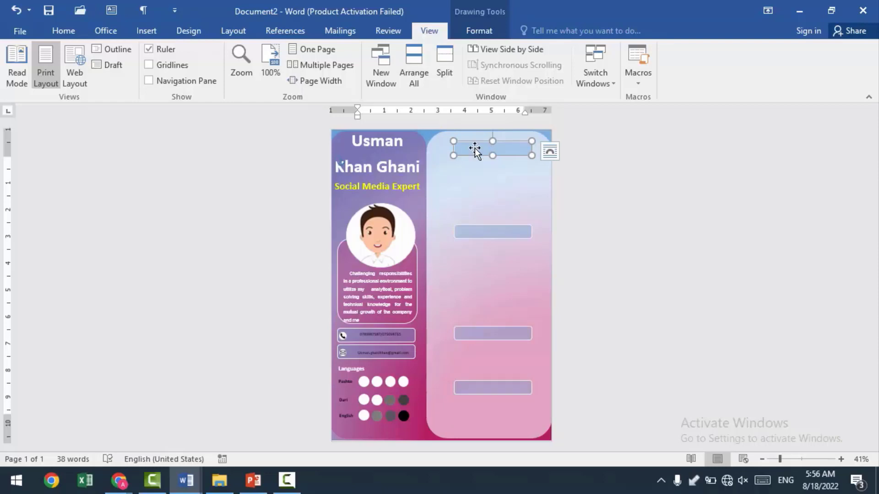
Type 'Education' into the top box of the right panel
right_click(474, 147)
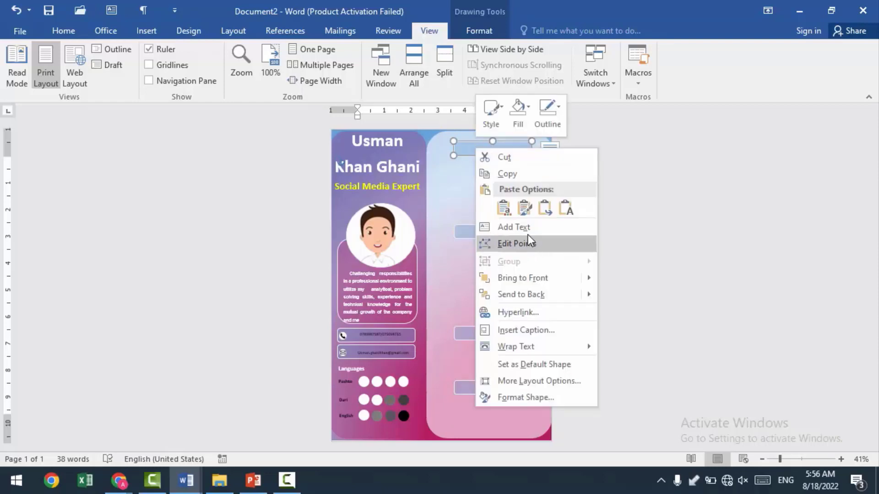
key("Escape")
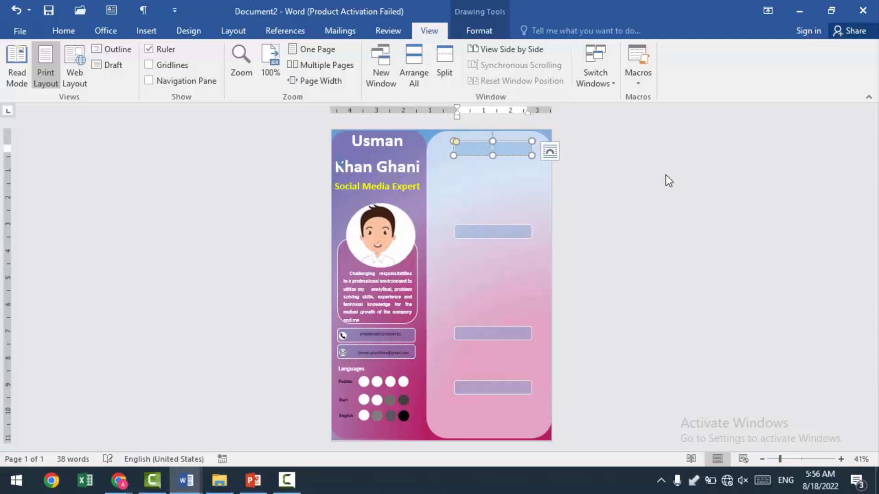
key("ctrl+a")
type("Education")
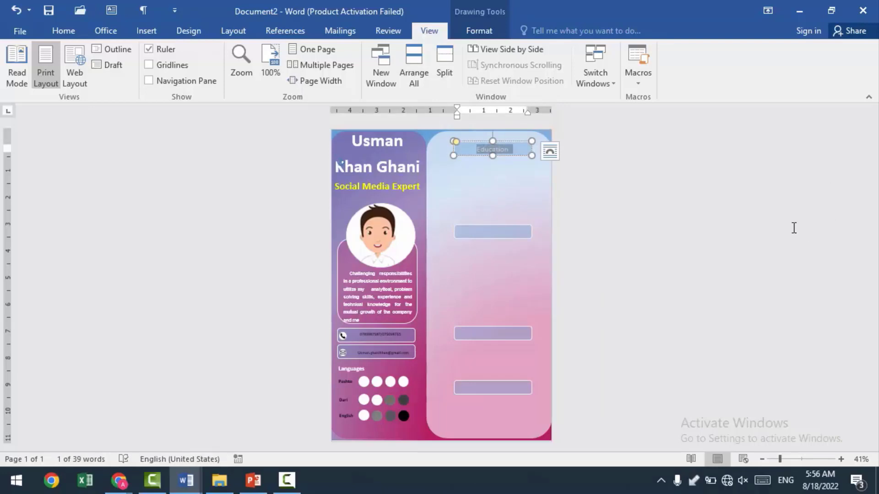
left_click(696, 216)
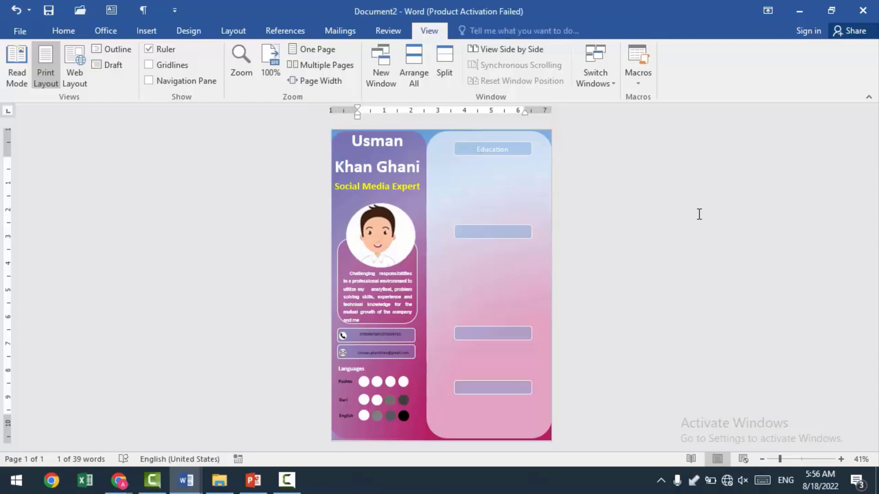
Make the Education text bold and magenta
left_click(501, 231)
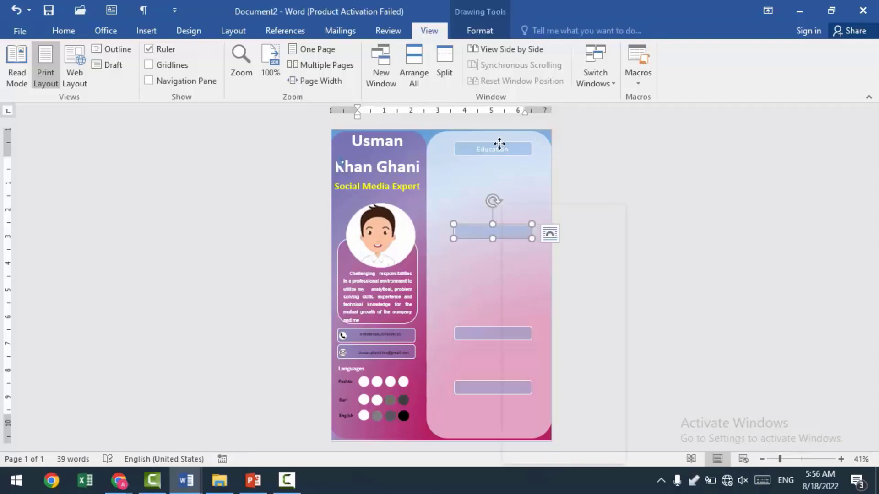
left_click(518, 151)
left_click_drag(517, 151, 470, 150)
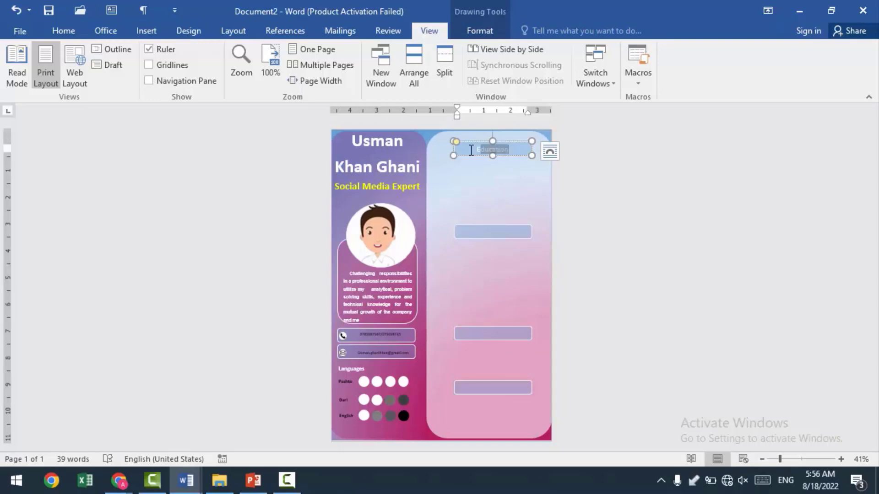
left_click(65, 30)
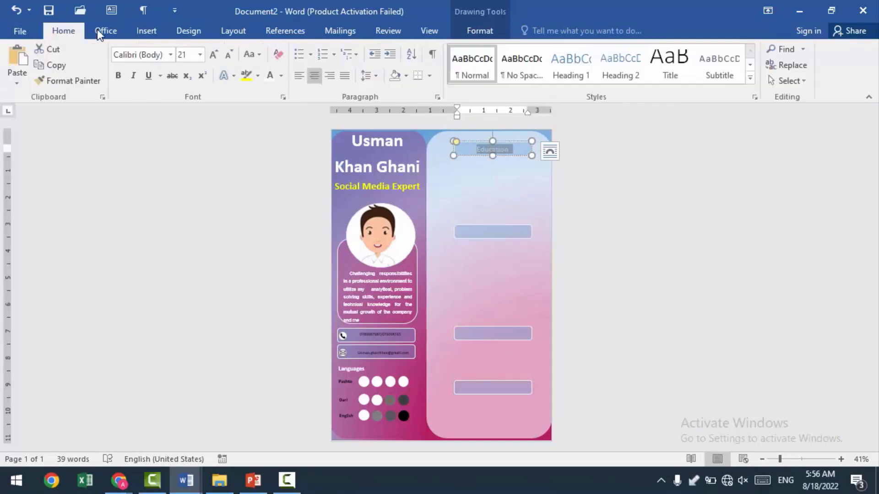
left_click(282, 77)
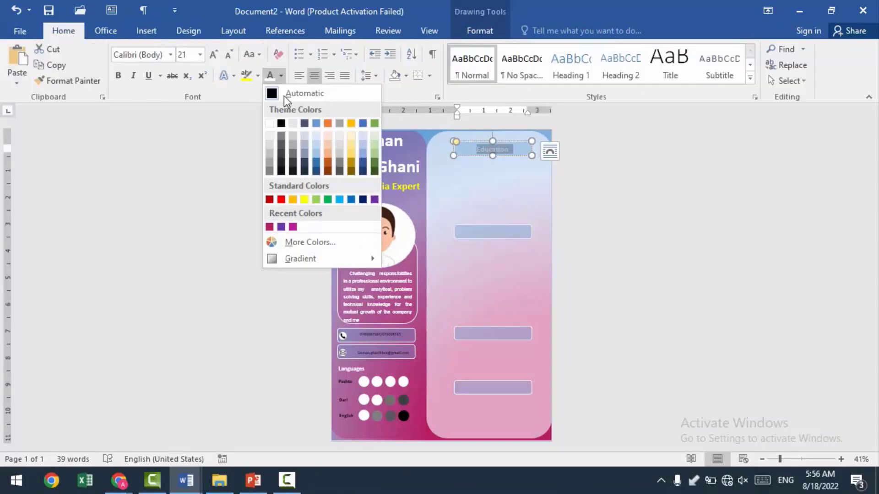
left_click(293, 228)
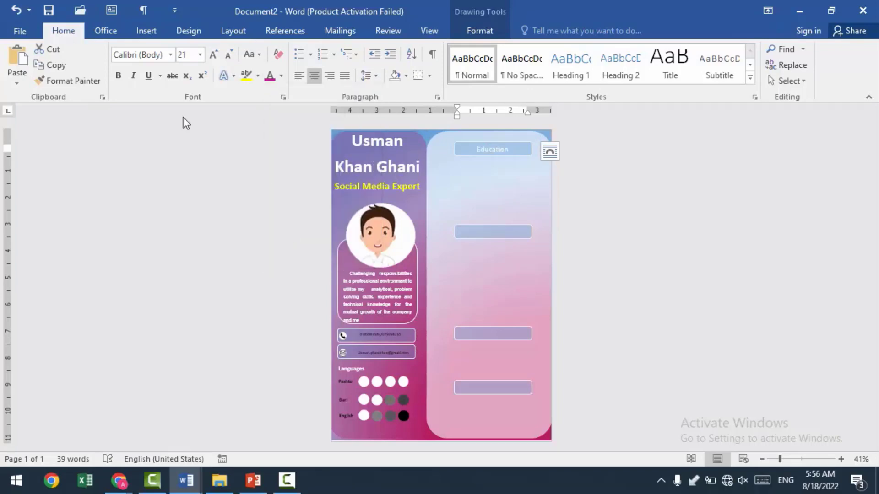
left_click(118, 75)
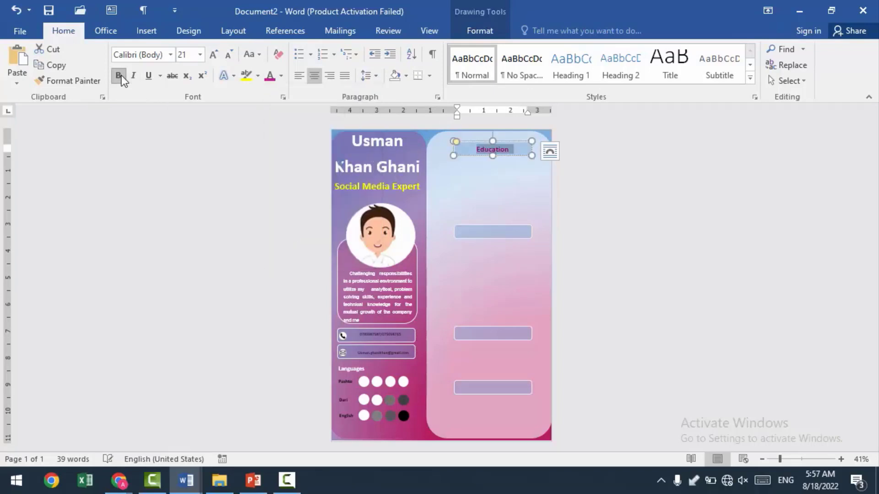
left_click(495, 232)
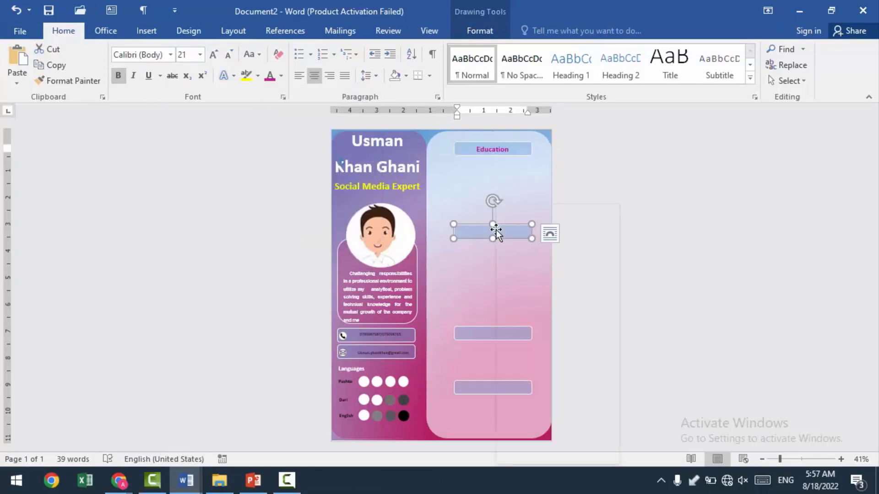
Enlarge the Skills heading text and make it bold magenta to match Education
right_click(496, 230)
key("Escape")
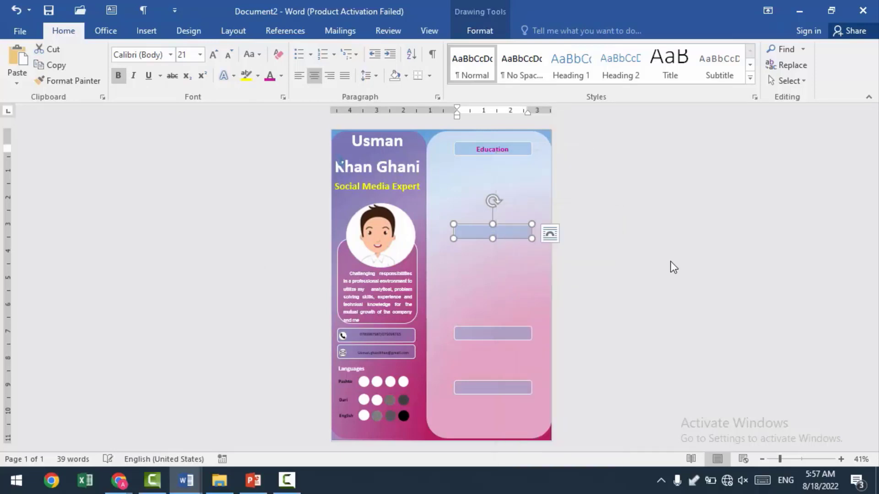
key("Return")
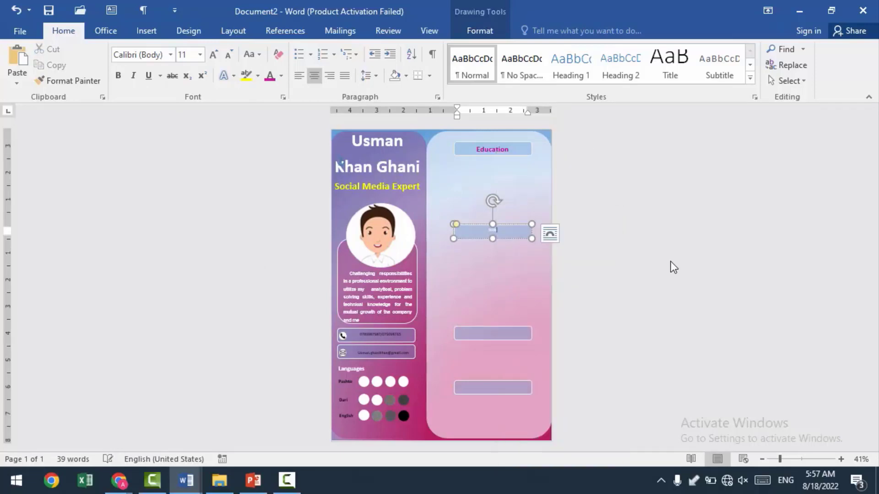
key("ctrl+a")
key("ctrl+bracketright")
key("ctrl+bracketright")
key("ctrl+bracketright")
key("ctrl+bracketright")
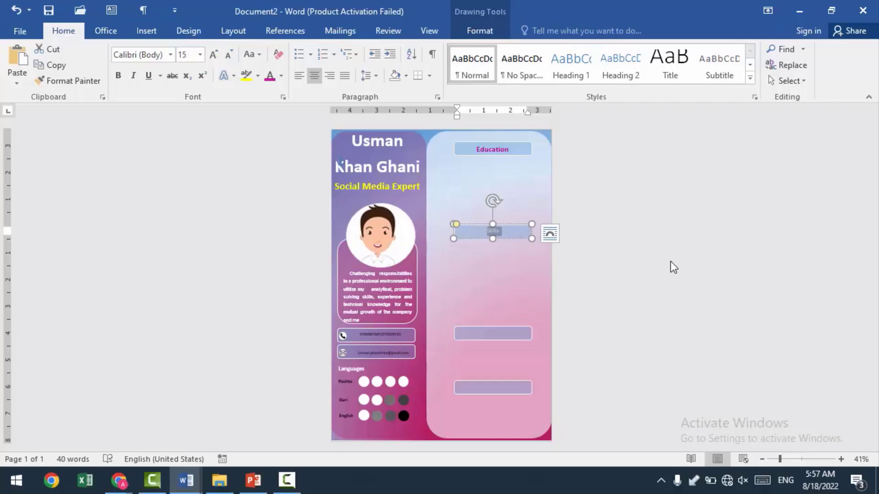
key("ctrl+bracketright")
key("ctrl+bracketright")
key("ctrl+bracketright")
key("ctrl+bracketright")
key("ctrl+bracketright")
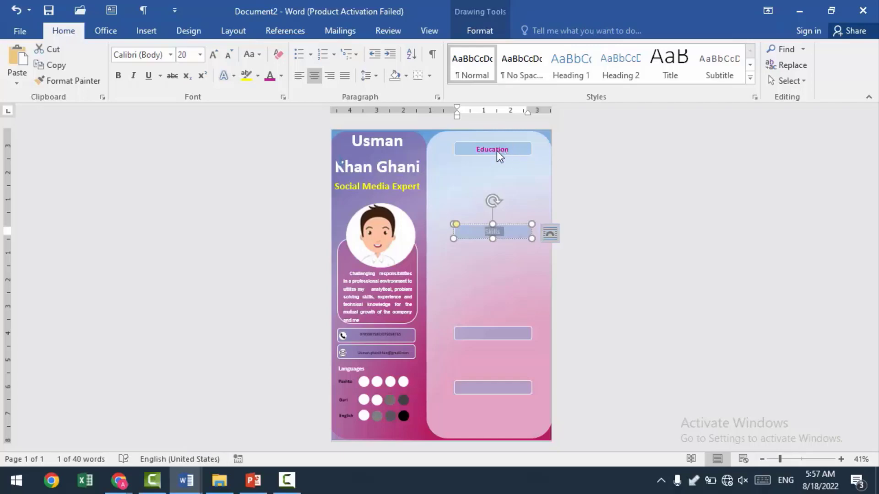
left_click(496, 151)
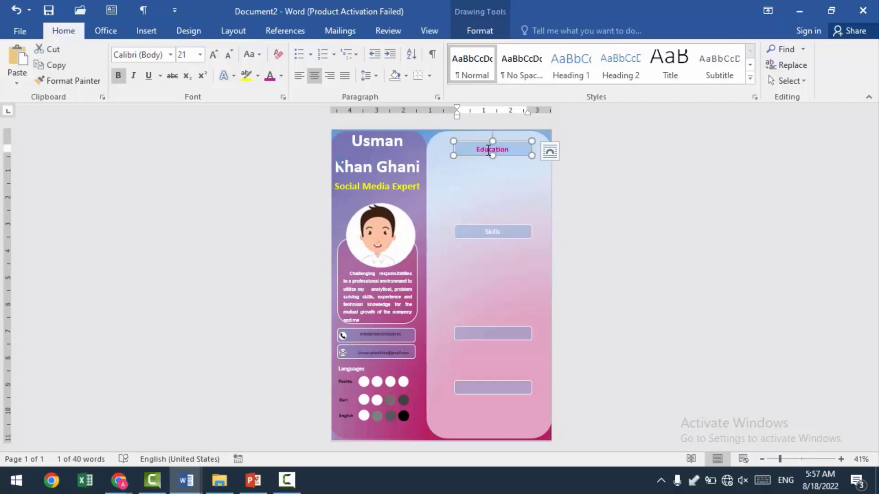
left_click(489, 152)
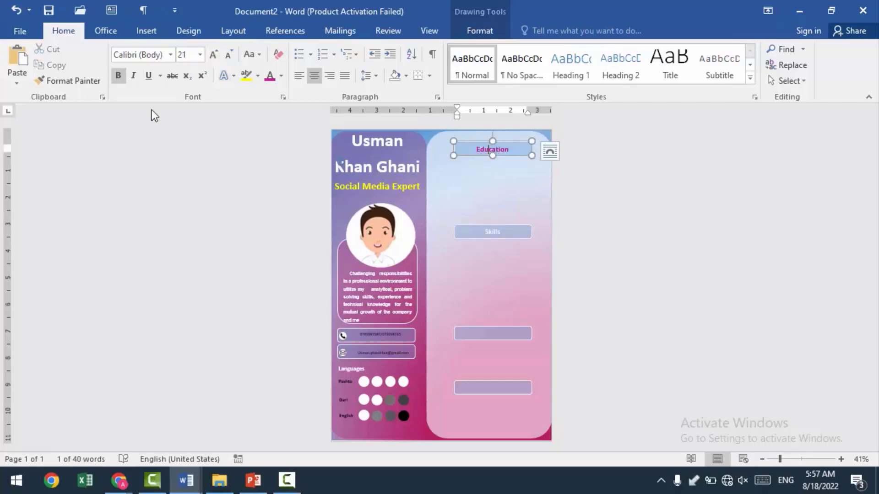
left_click(498, 234)
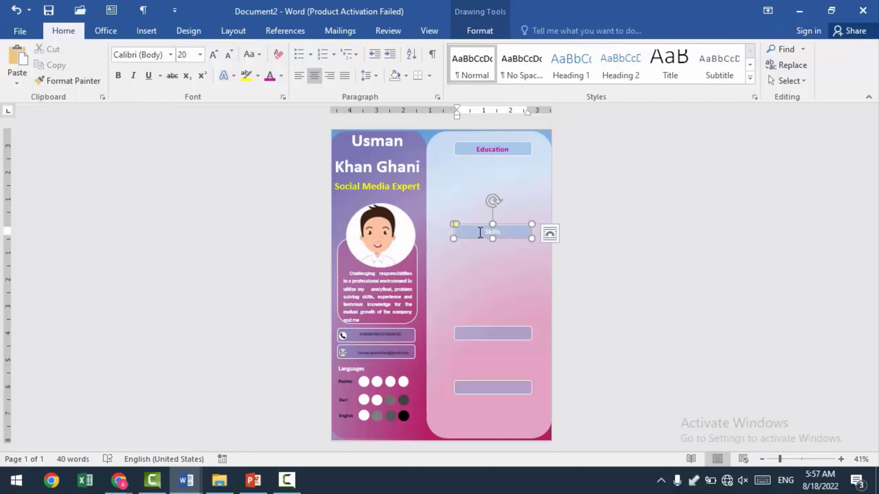
double_click(480, 233)
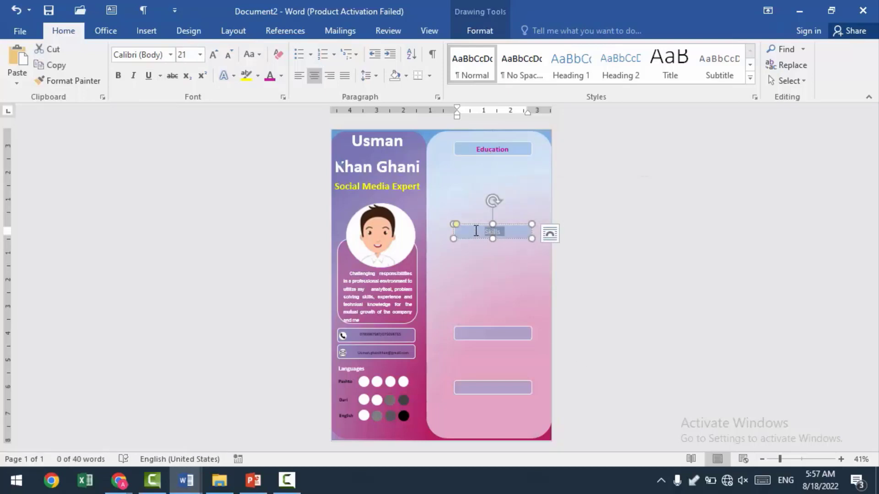
left_click(120, 78)
left_click(264, 79)
Label the third box 'Hubbies' in enlarged bold text
left_click(497, 335)
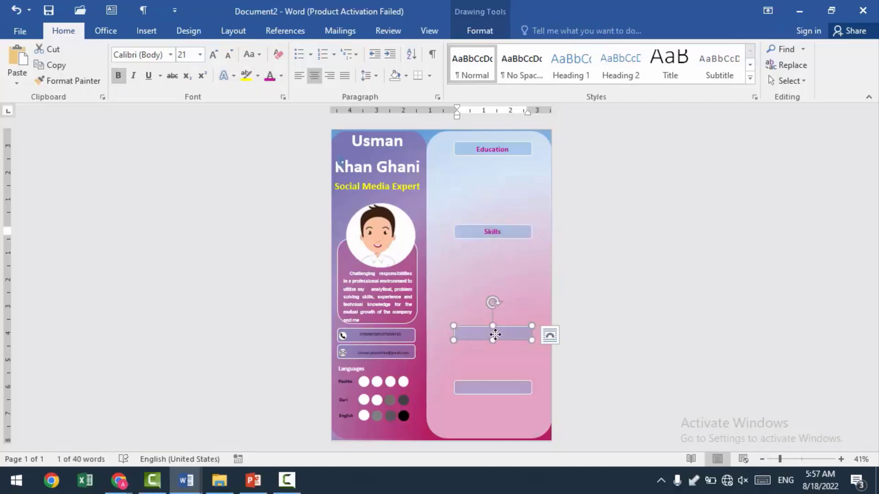
right_click(495, 334)
left_click(545, 158)
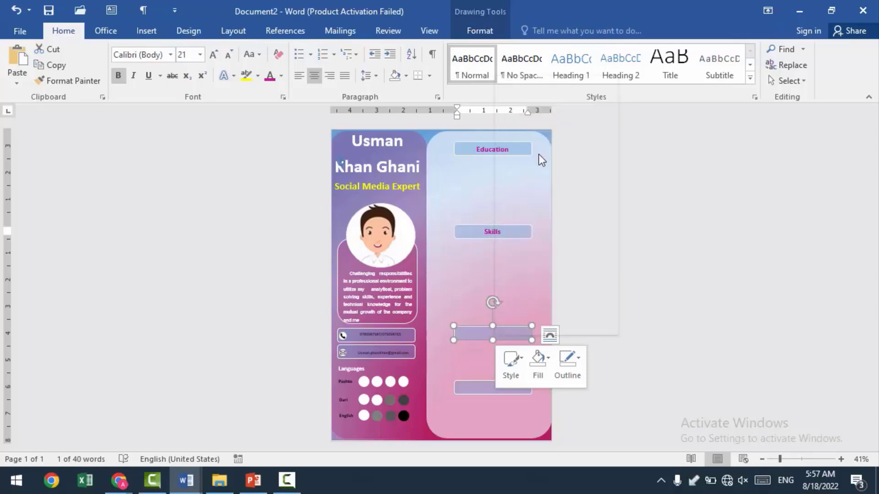
type("Hob")
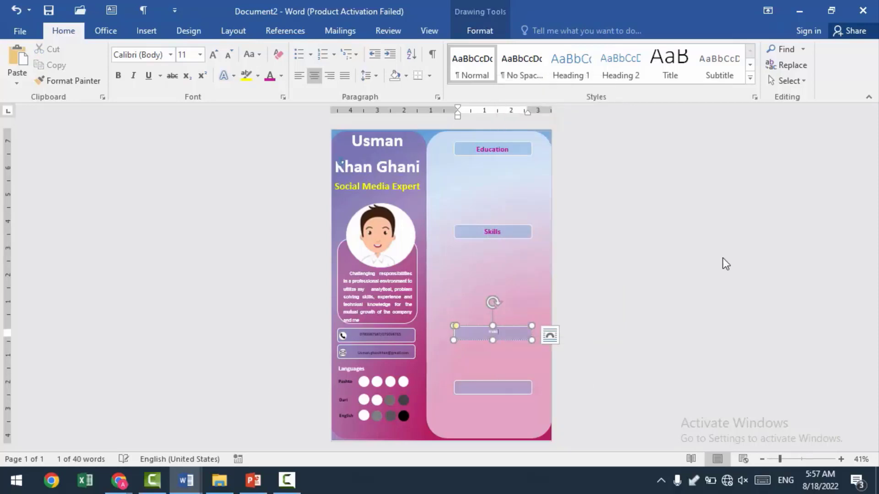
key("ctrl+a")
key("ctrl+shift+period")
key("ctrl+shift+period")
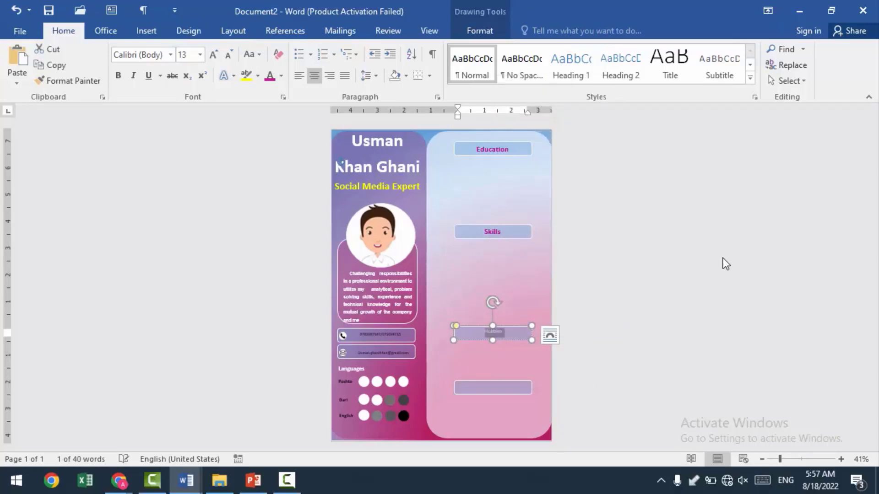
key("ctrl+shift+period")
key("ctrl+shift+period")
key("ctrl+shift+period")
left_click(118, 75)
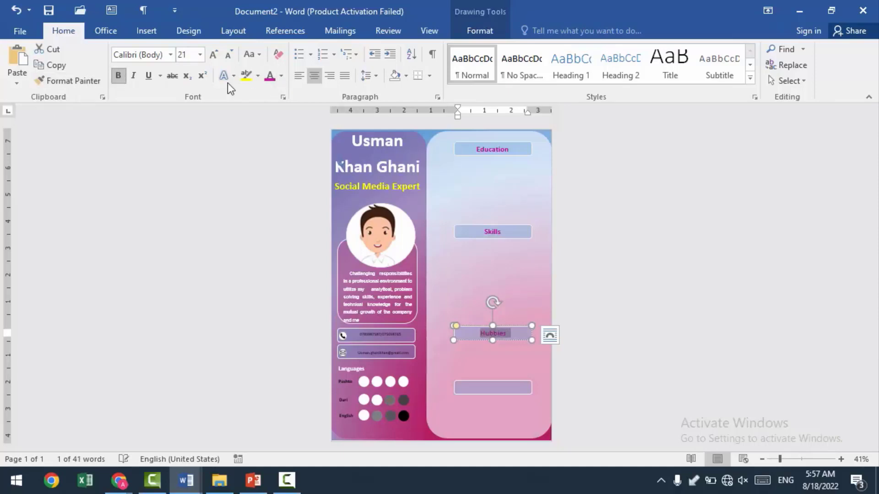
Label the bottom box 'Reference' in enlarged text
left_click(501, 388)
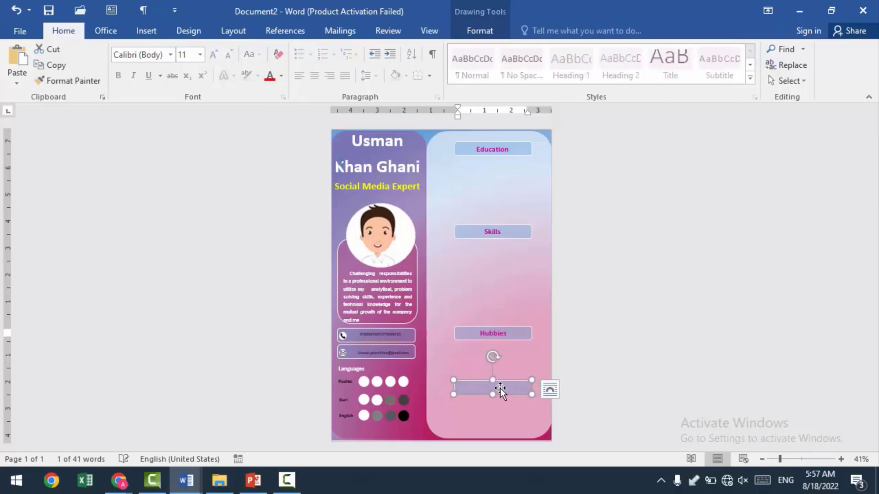
right_click(501, 389)
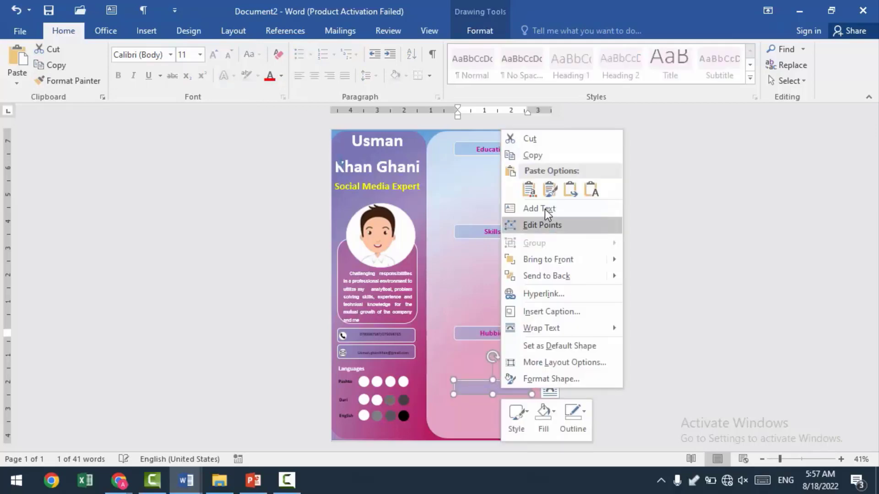
key("Escape")
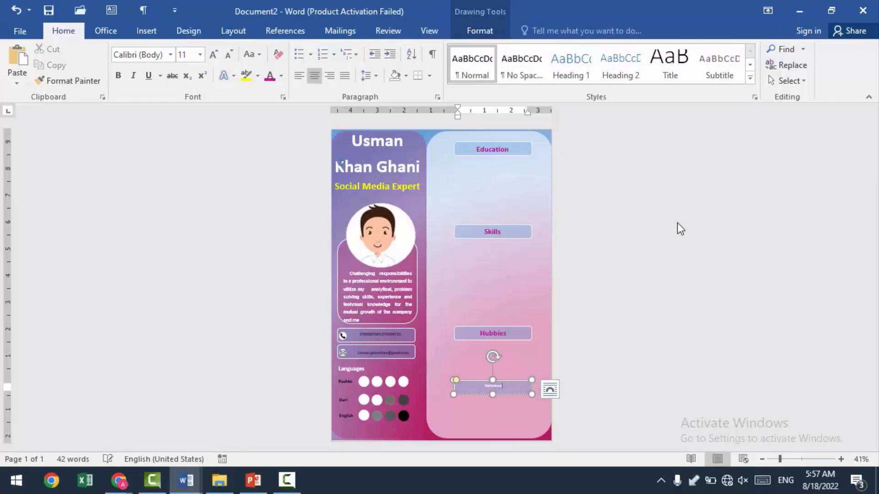
key("ctrl+a")
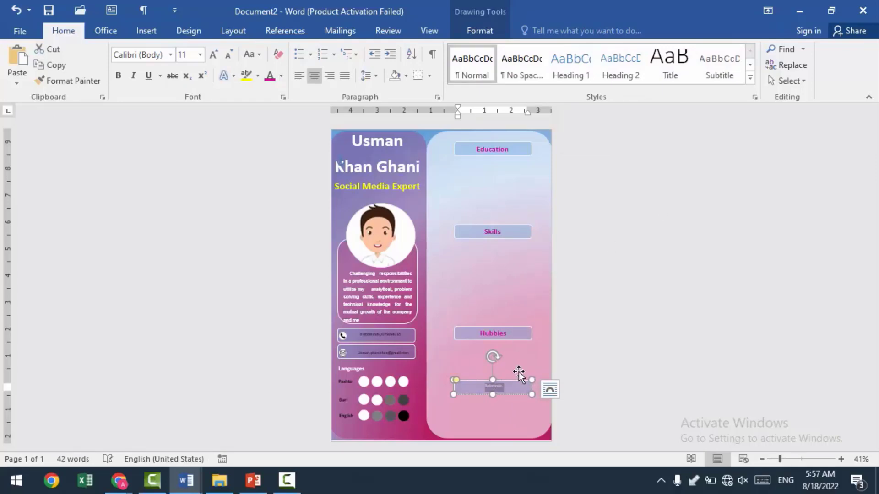
key("ctrl+shift+period")
key("ctrl+shift+period")
key("ctrl+shift+period")
key("ctrl+shift+period")
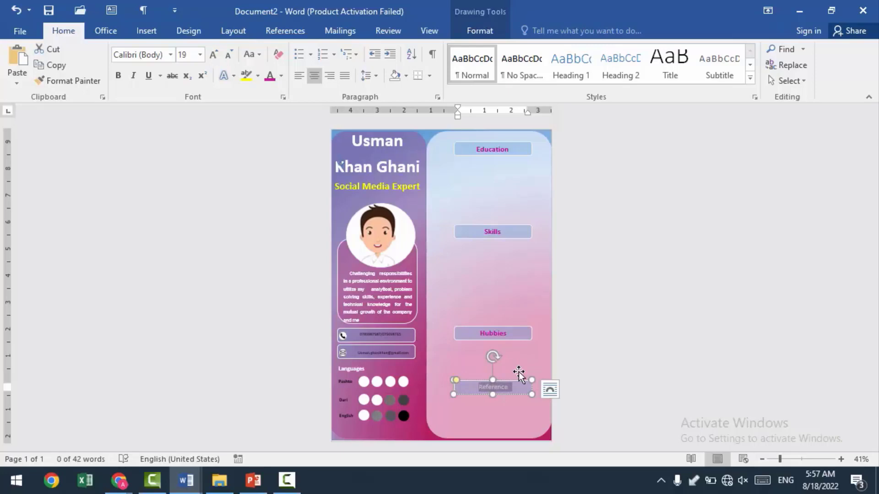
key("ctrl+shift+period")
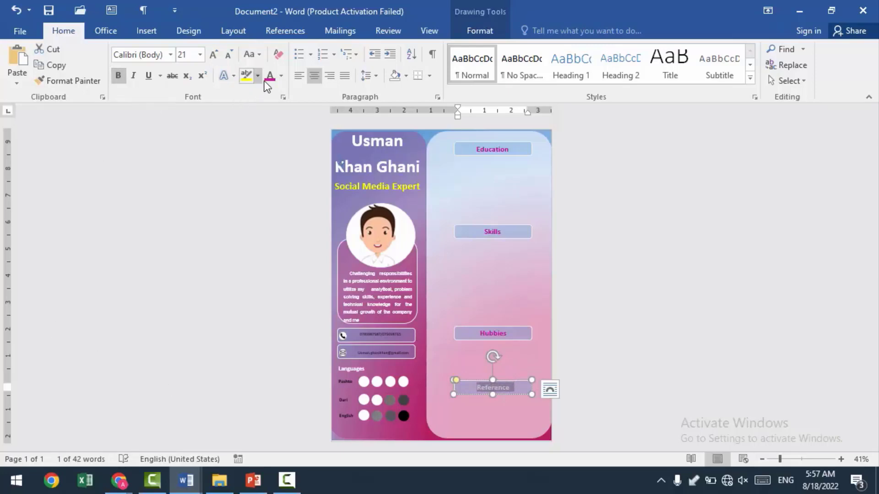
left_click(636, 326)
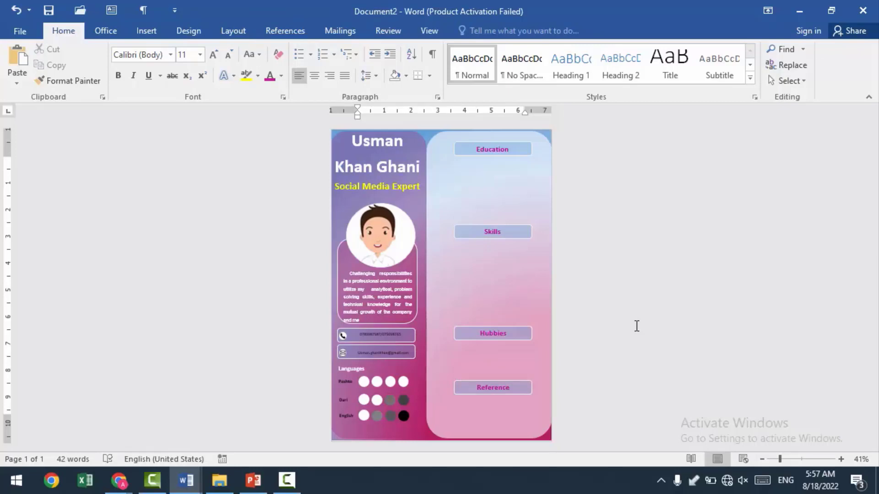
Zoom to 100% and draw a text box below the Education heading
left_click(430, 31)
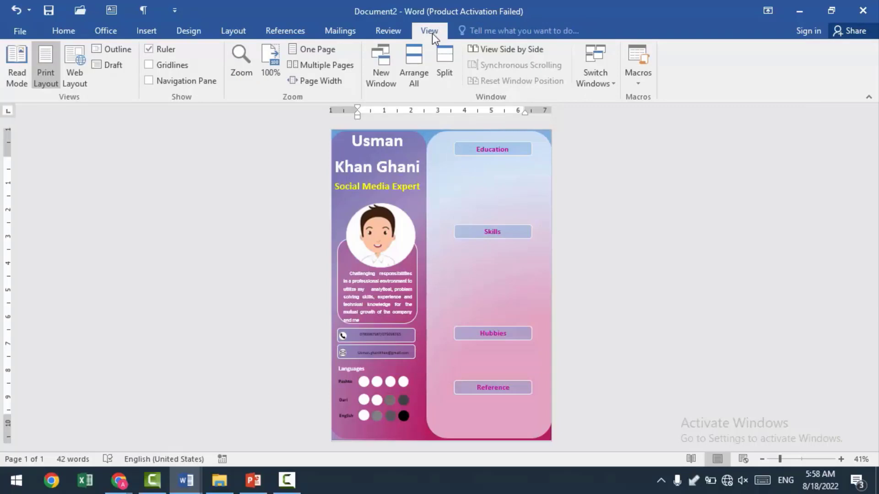
left_click(269, 60)
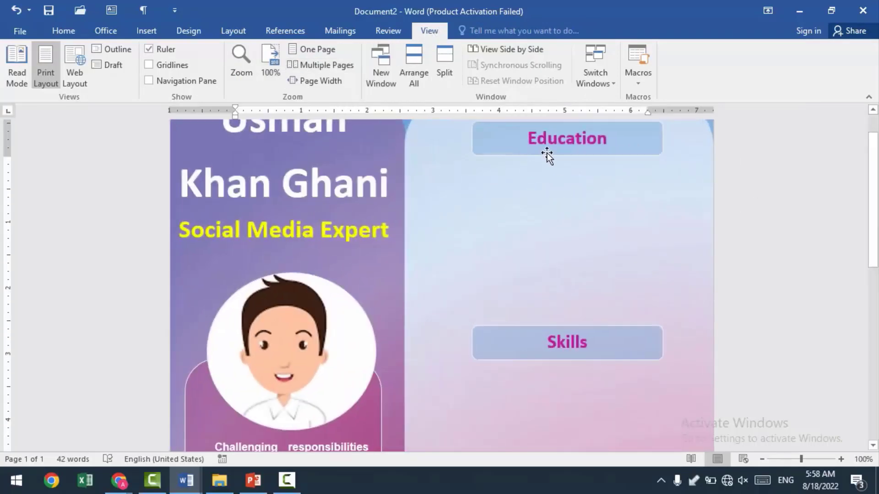
left_click(110, 10)
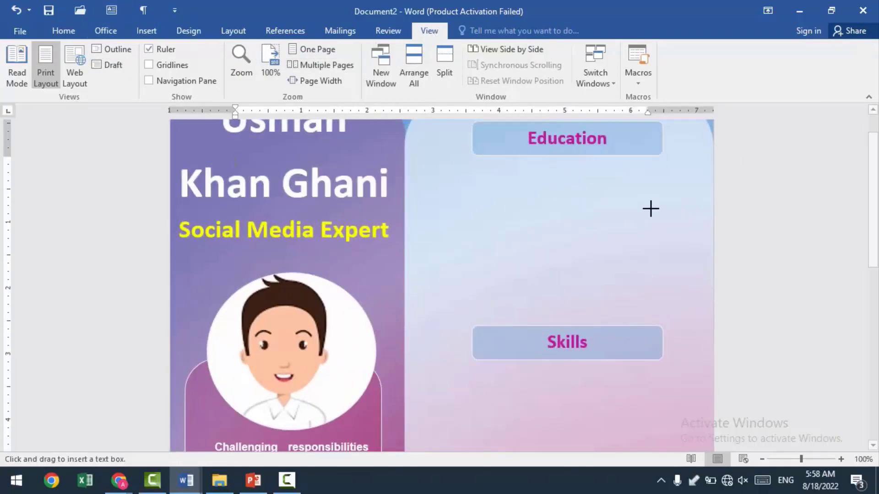
left_click_drag(472, 167, 665, 289)
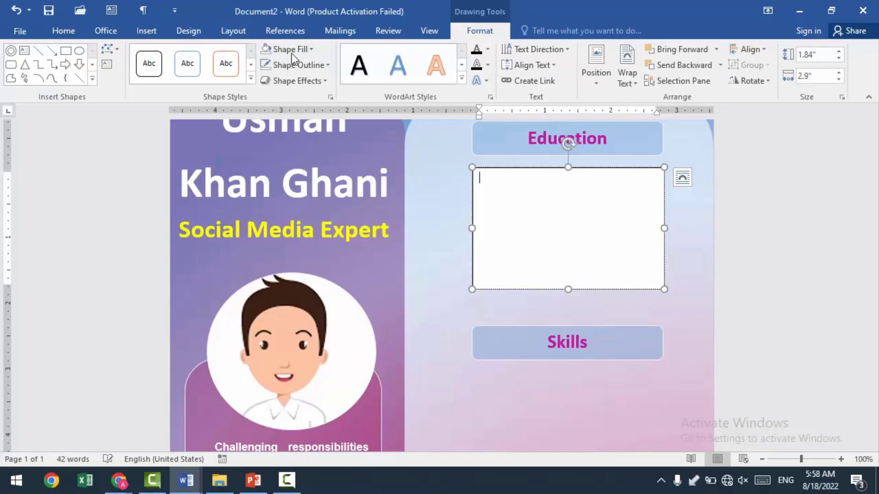
Give the new text box no fill and no outline
left_click(315, 51)
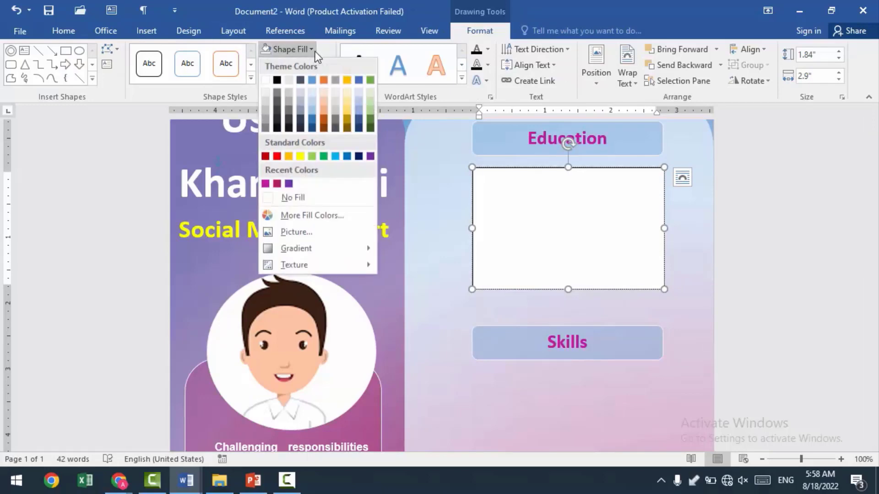
left_click(300, 198)
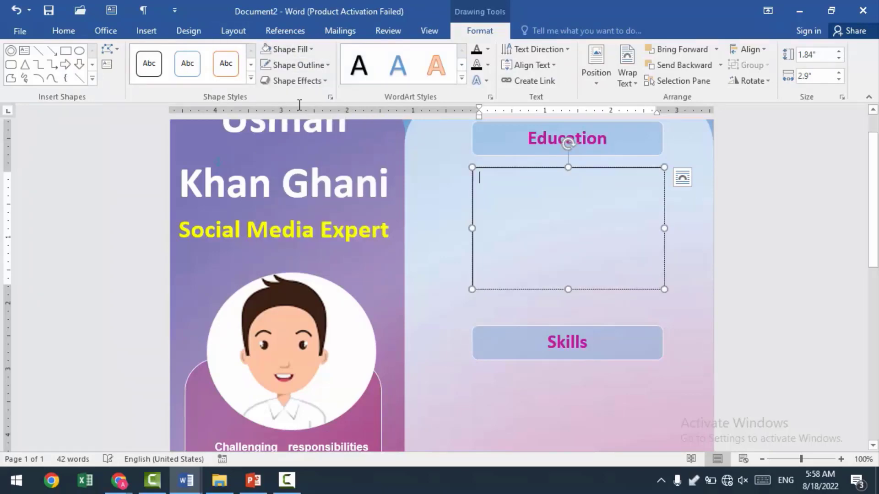
left_click(330, 64)
left_click(300, 218)
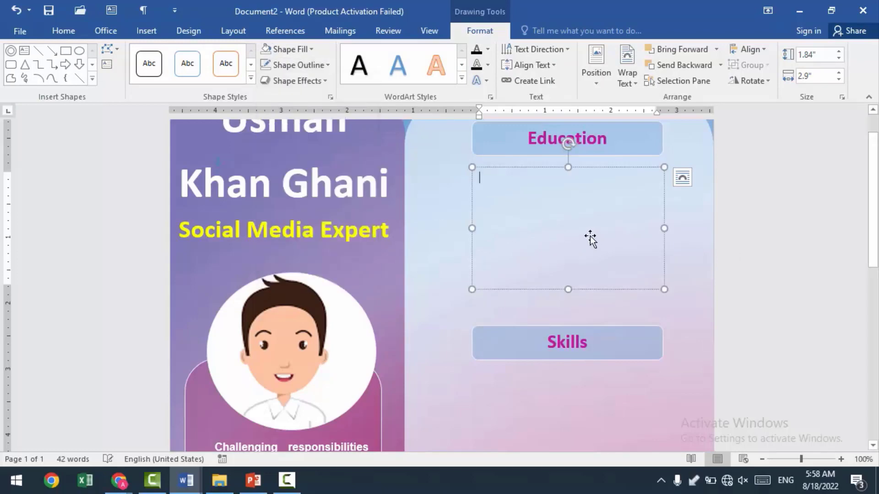
Start the Education text box with the arrowhead bullet from the Bullet Library
left_click(63, 30)
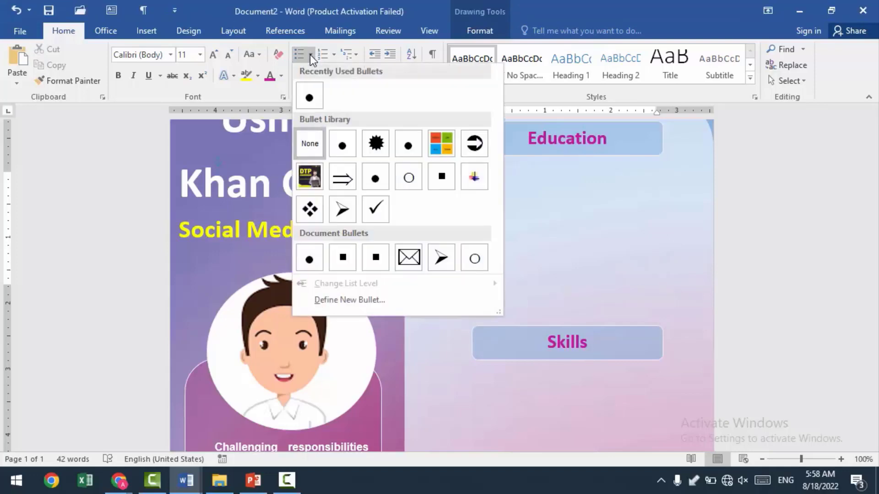
left_click(309, 55)
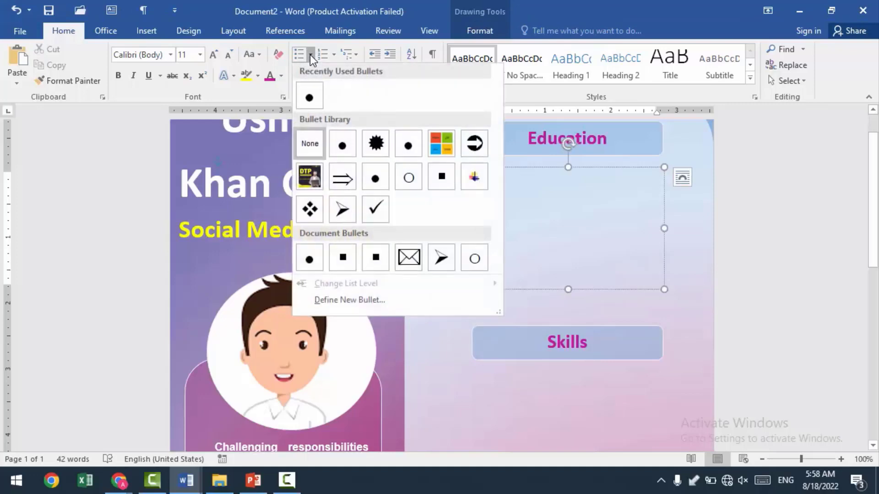
left_click(343, 209)
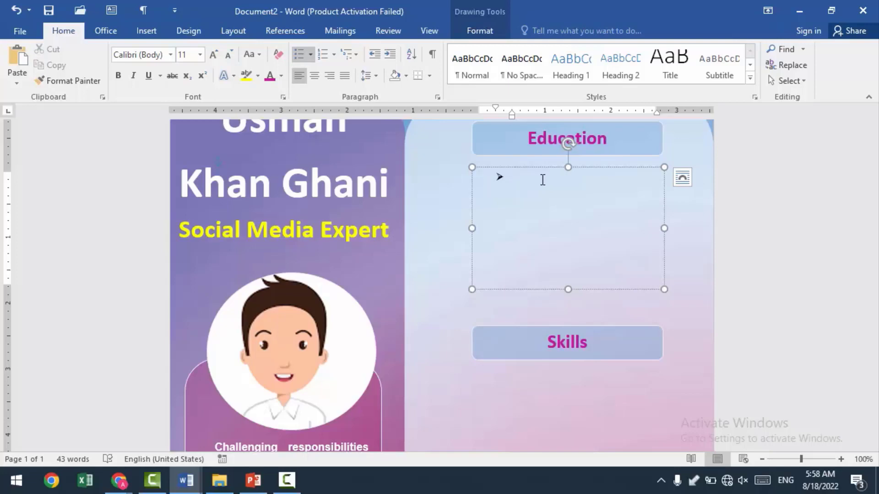
Type the first entry 'BCS, Shekh Zayed Univeristy, 2020, Khost, Afghanistan'
type("B")
type("cx")
key("BackSpace")
type("s,")
type(" Com")
type("pute")
key("BackSpace")
key("BackSpace")
key("BackSpace")
key("BackSpace")
key("BackSpace")
key("BackSpace")
key("BackSpace")
key("BackSpace")
key("BackSpace")
type("CS, ")
type("ShekhZayed")
key("BackSpace")
key("BackSpace")
key("BackSpace")
key("BackSpace")
key("BackSpace")
key("BackSpace")
type("Zayed ")
type("Unierist")
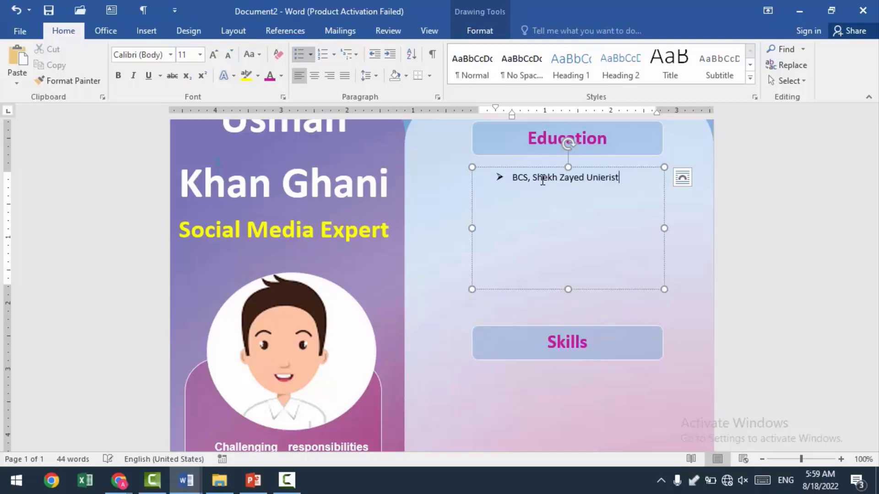
key("BackSpace")
key("BackSpace")
key("BackSpace")
key("BackSpace")
key("BackSpace")
type("v")
type("eristy, 2")
type("02")
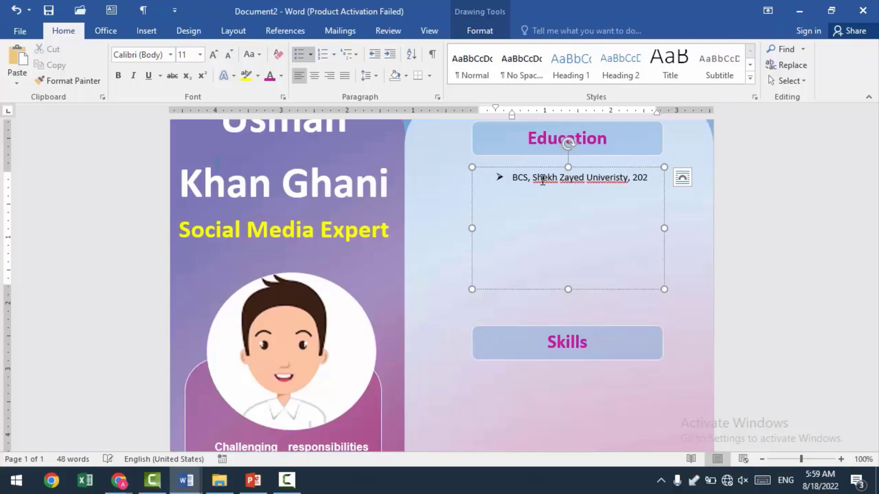
type("0,")
type(" Khost,")
type(" Afghanistan.")
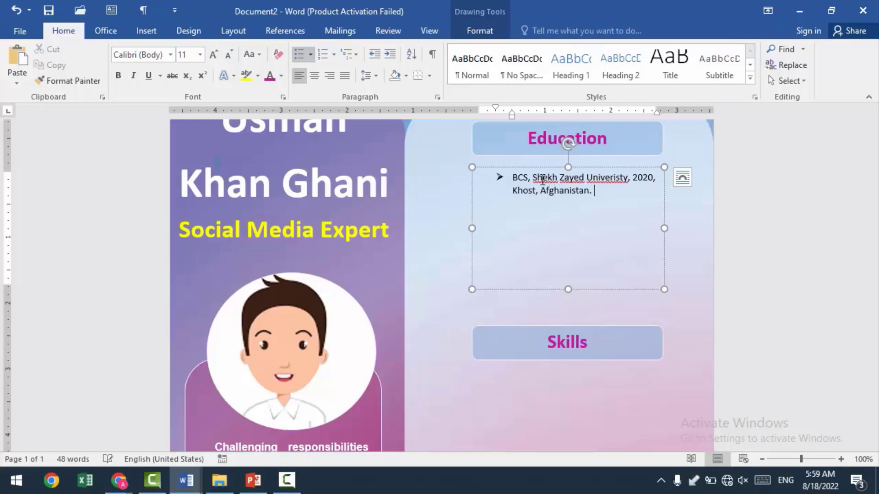
Add a second bullet: 'High School, Alfatha Highs School, 2016, Khost, Afghanistan'
key("Return")
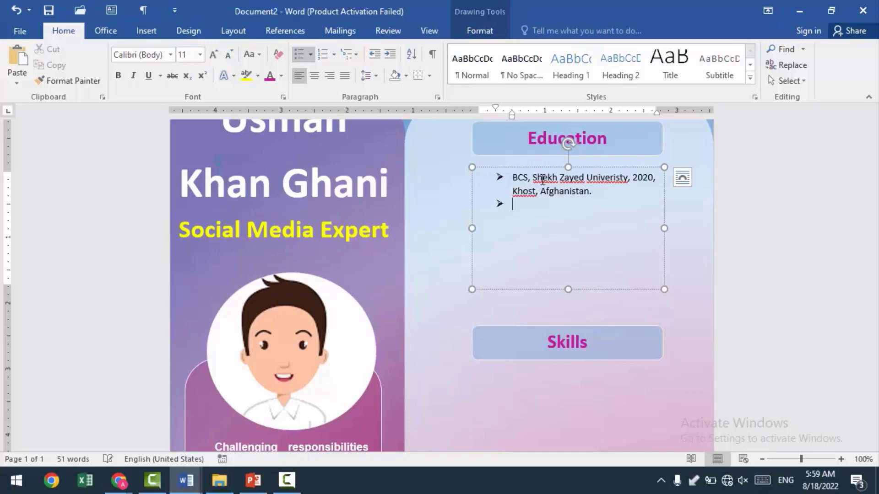
type("H")
type("igh S")
type("chool, ")
type("Alfa")
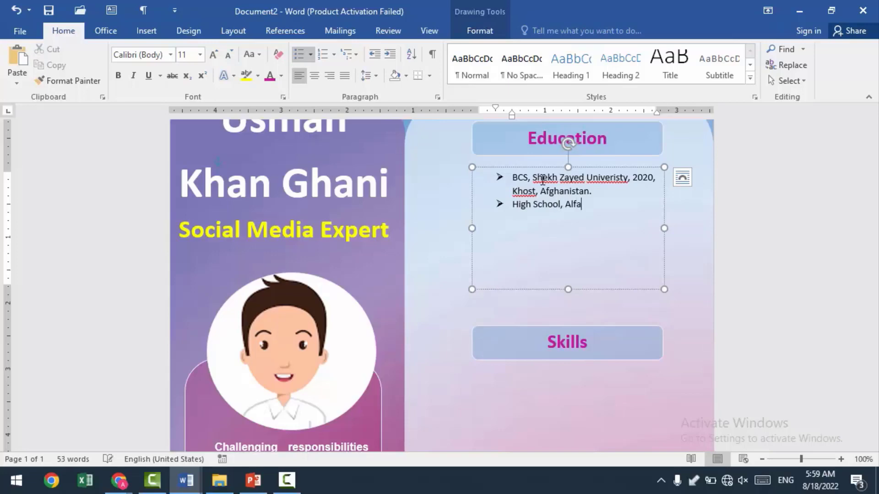
type("tha high")
key("BackSpace")
key("BackSpace")
key("BackSpace")
key("BackSpace")
type("Hig")
type("hs School")
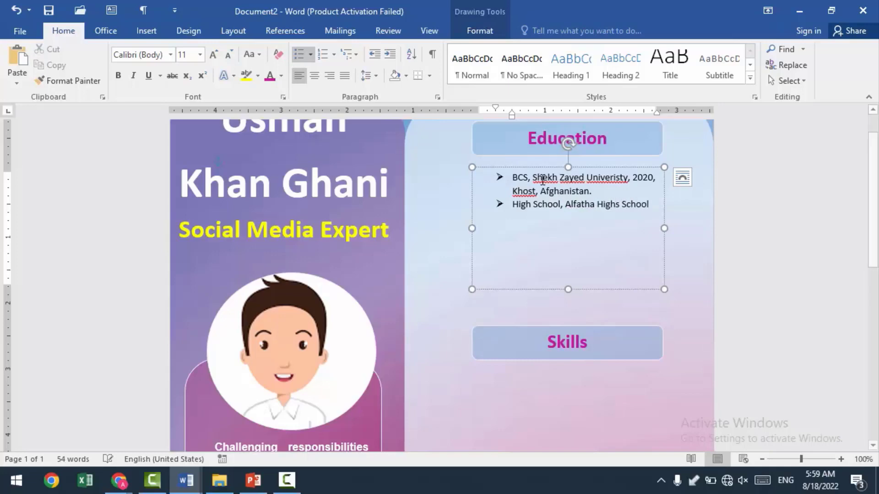
key("alt")
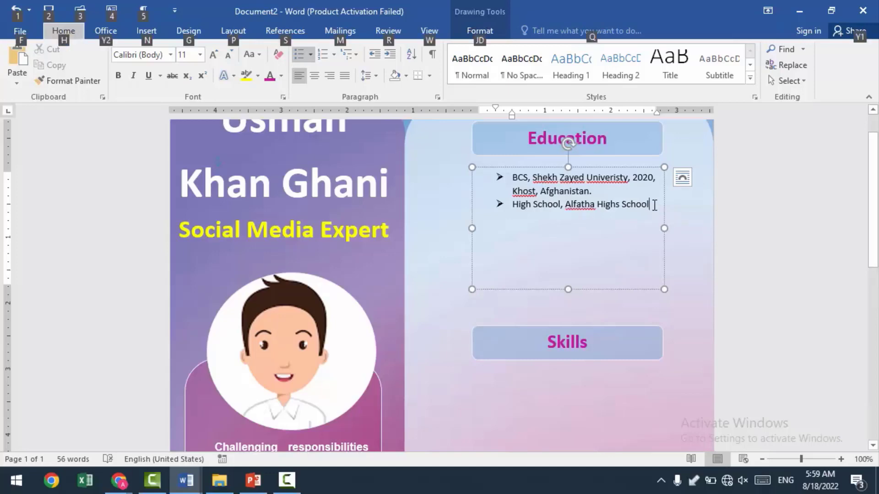
type(",")
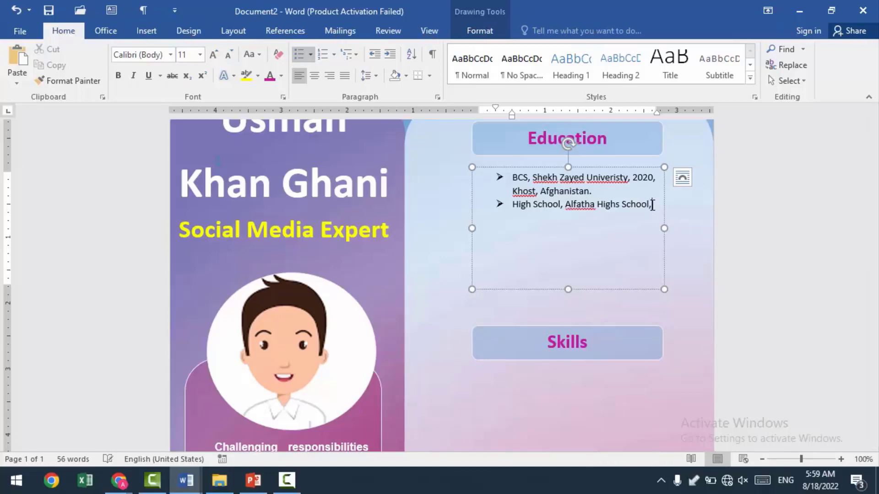
type("2016,")
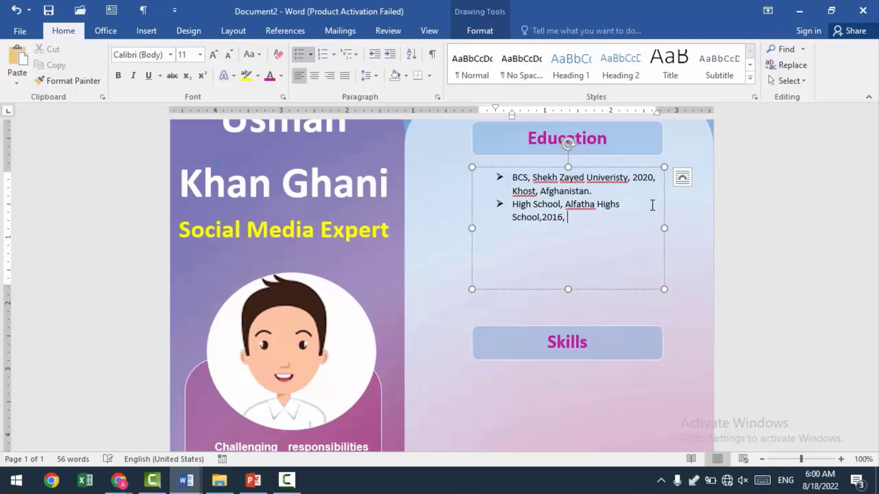
type("kh")
key("BackSpace")
key("BackSpace")
type("Khos")
type("t, Afg")
type("hanistan.")
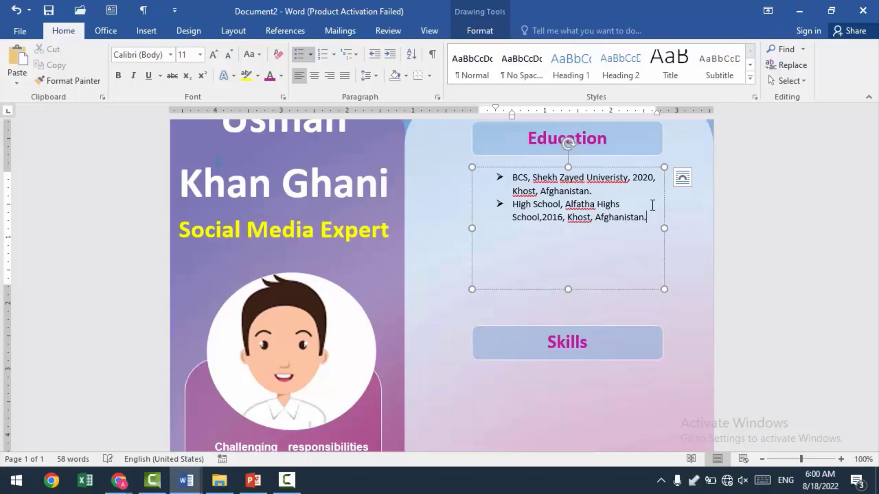
Shrink the Education box and correct Univeristy to University and Shekh to Sheikh
left_click_drag(567, 292, 568, 247)
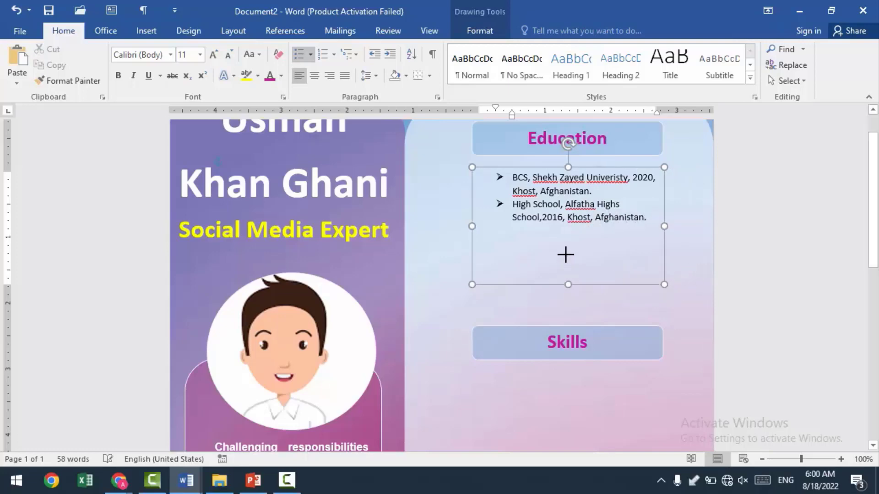
right_click(593, 177)
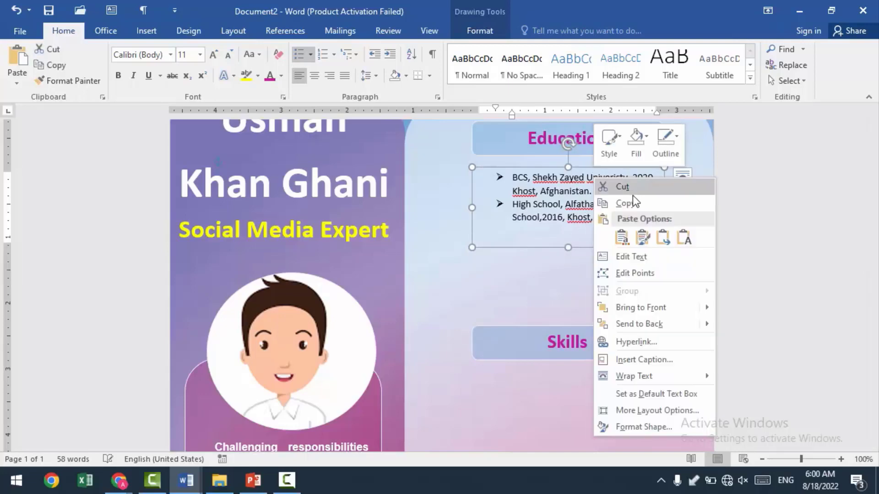
key("Escape")
left_click(610, 179)
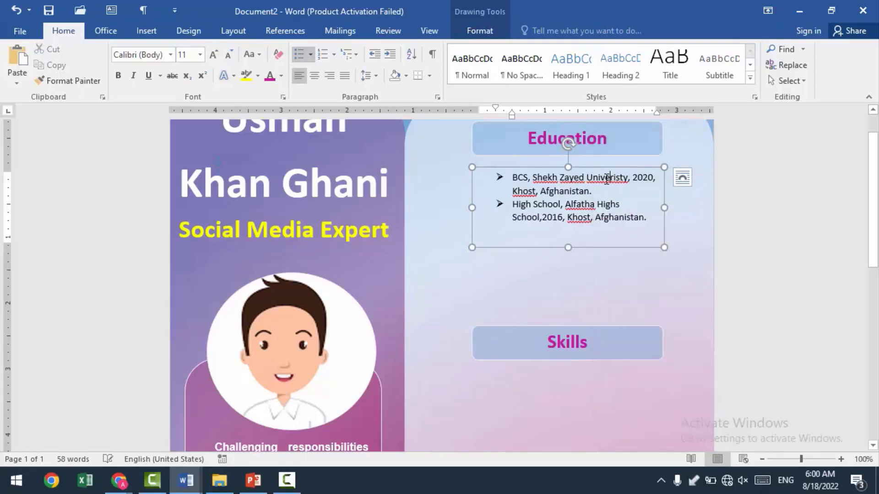
right_click(606, 179)
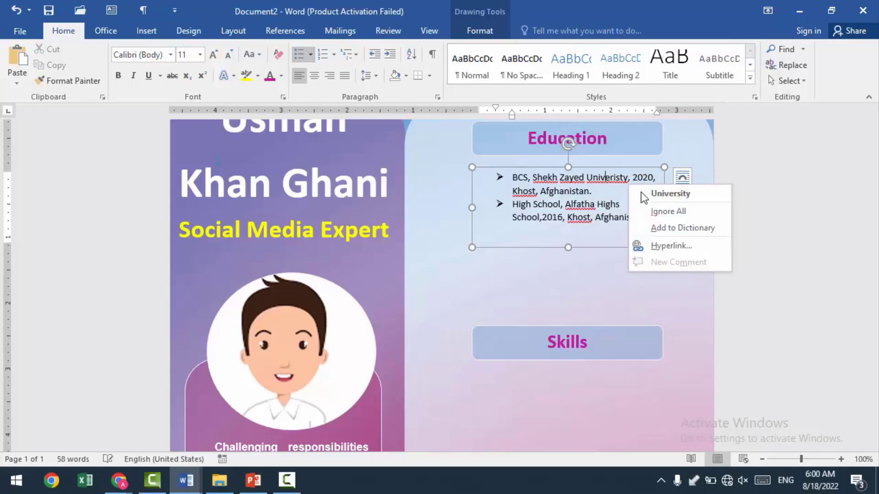
left_click(641, 193)
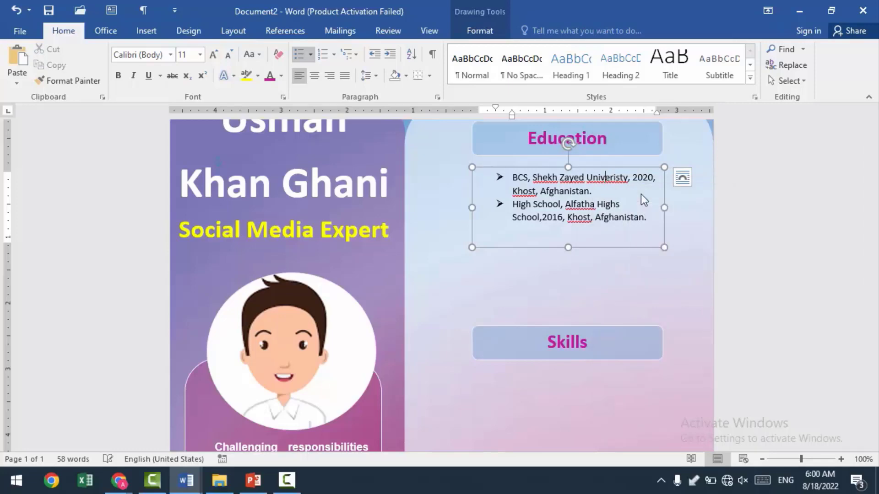
right_click(548, 177)
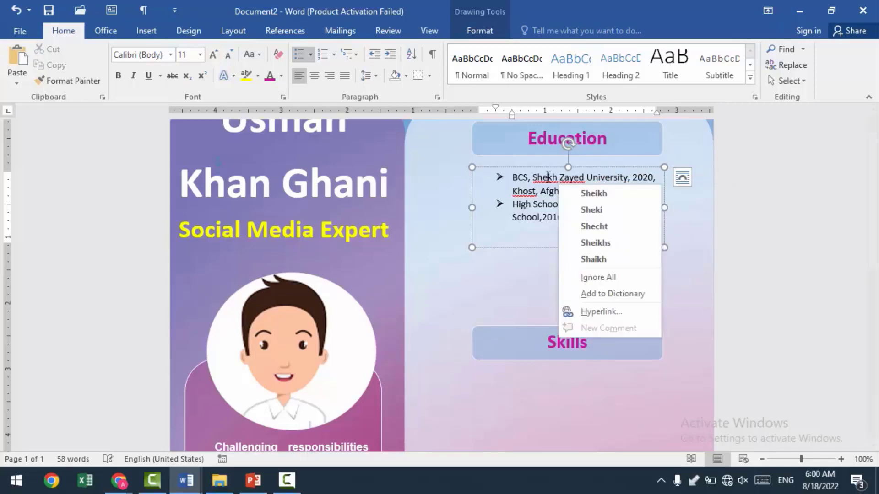
left_click(597, 194)
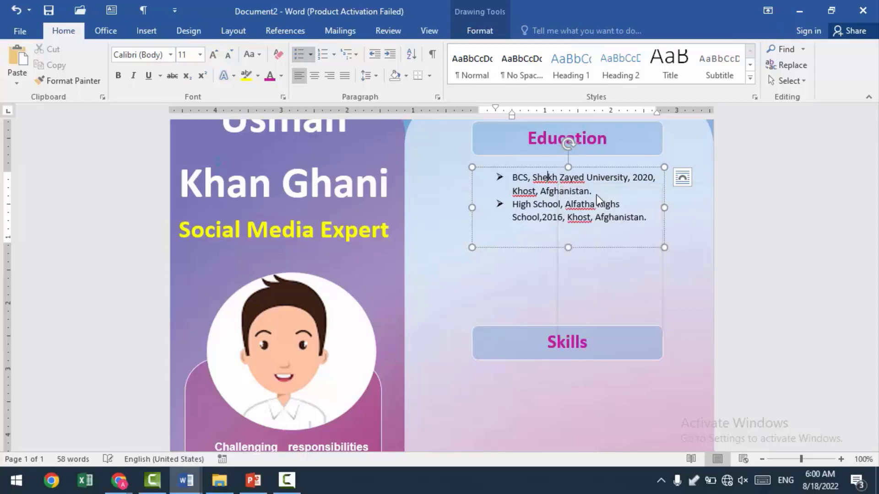
Ignore the spelling flags on Zayed, Alfatha and both instances of Khost
right_click(575, 178)
left_click(625, 276)
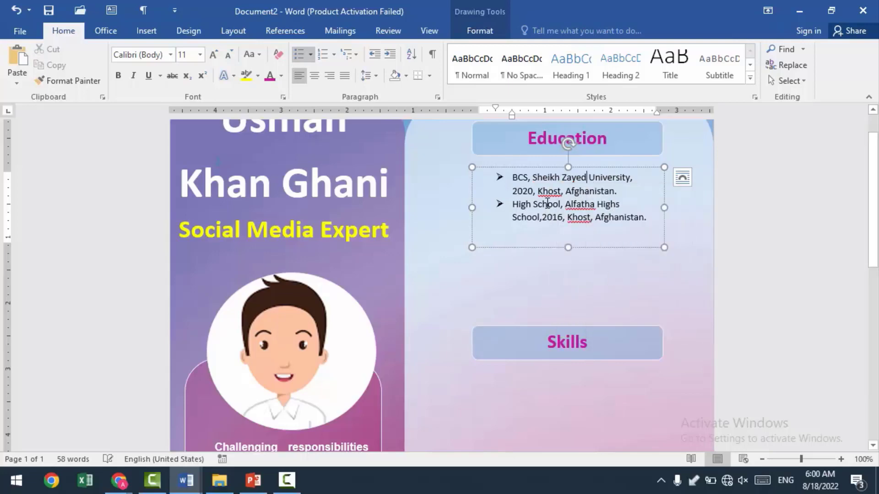
right_click(553, 192)
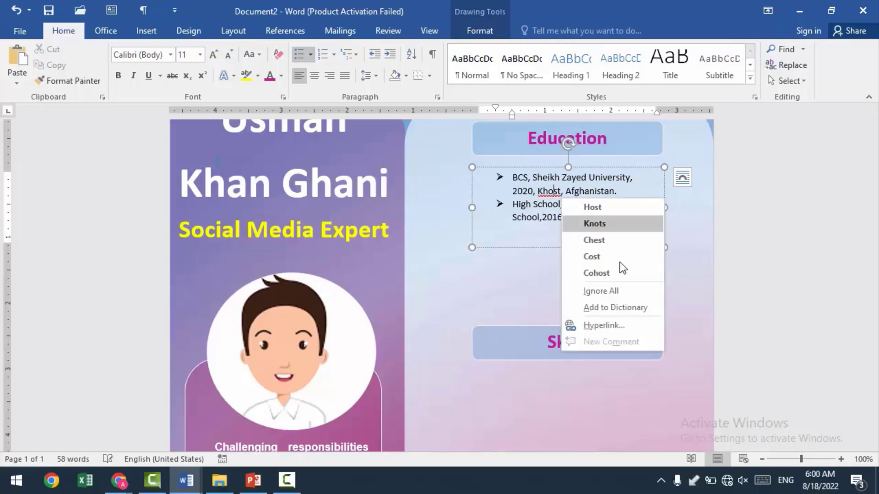
left_click(598, 289)
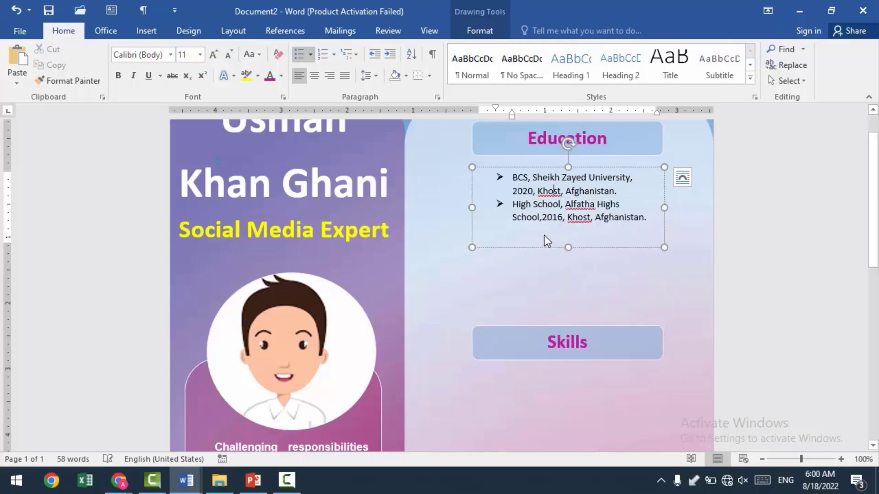
right_click(578, 204)
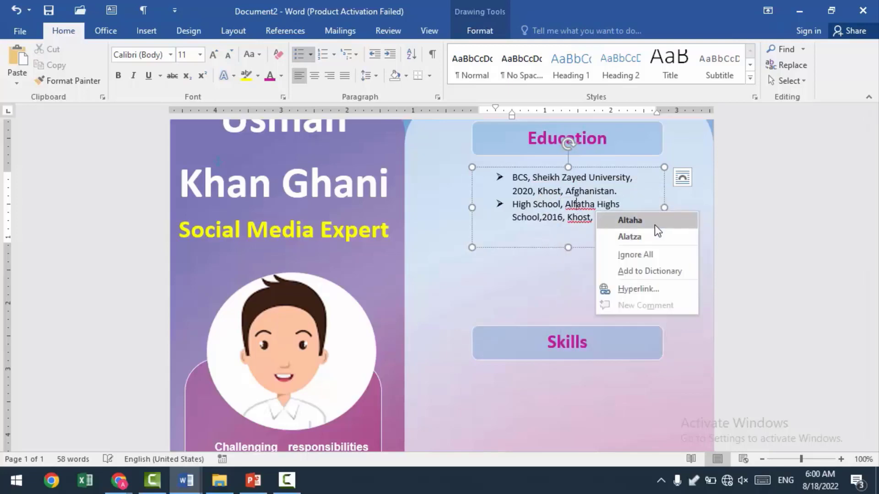
left_click(641, 255)
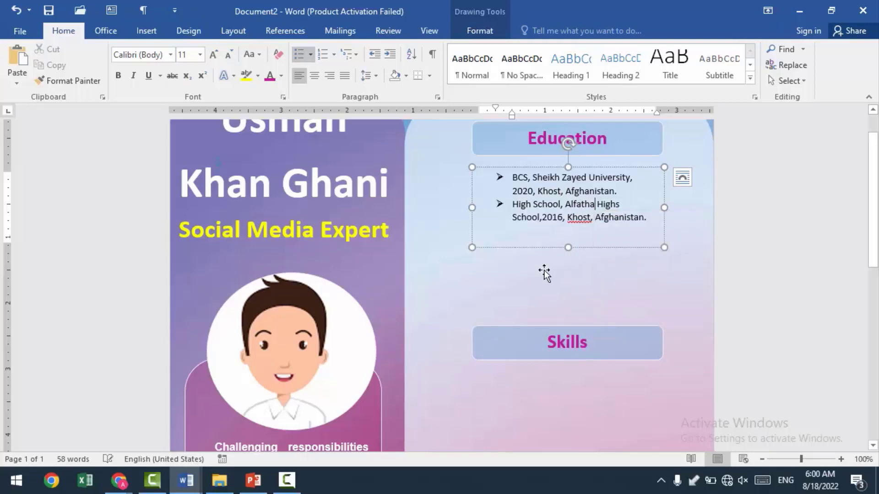
right_click(576, 220)
left_click(461, 277)
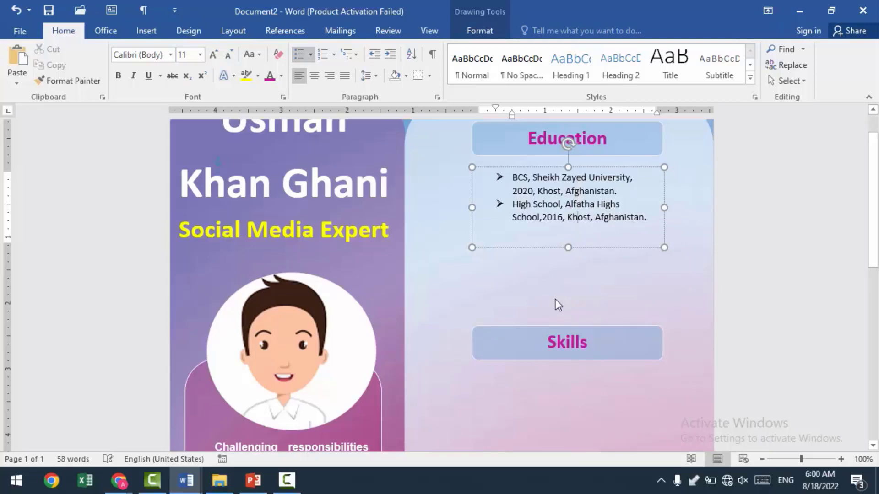
left_click(556, 299)
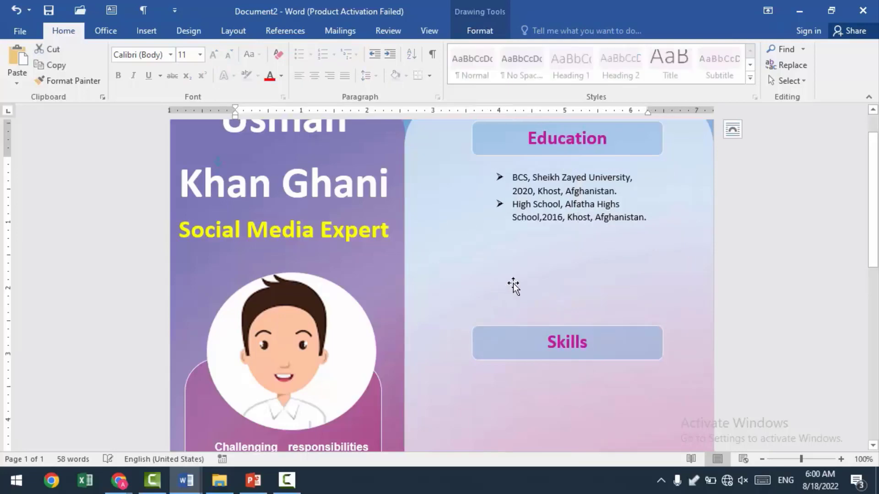
Grow the Education text to 16 pt and extend the box downward
left_click(624, 217)
key("ctrl+a")
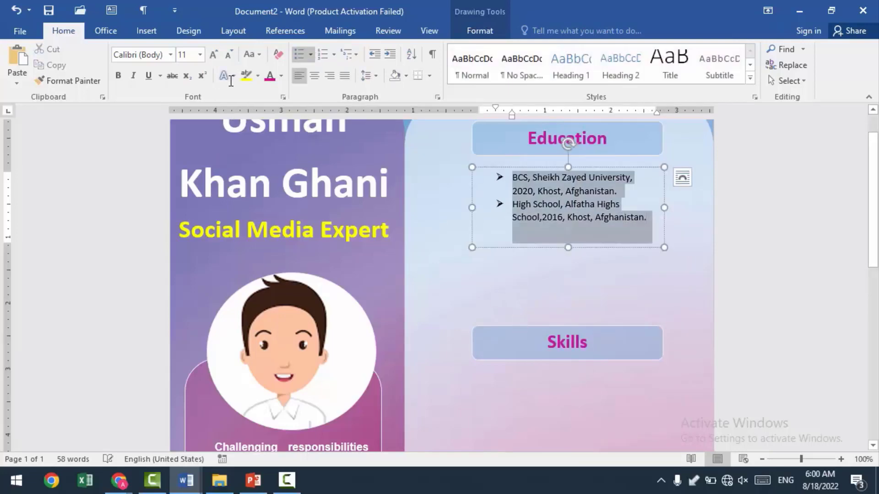
left_click(215, 60)
left_click(216, 60)
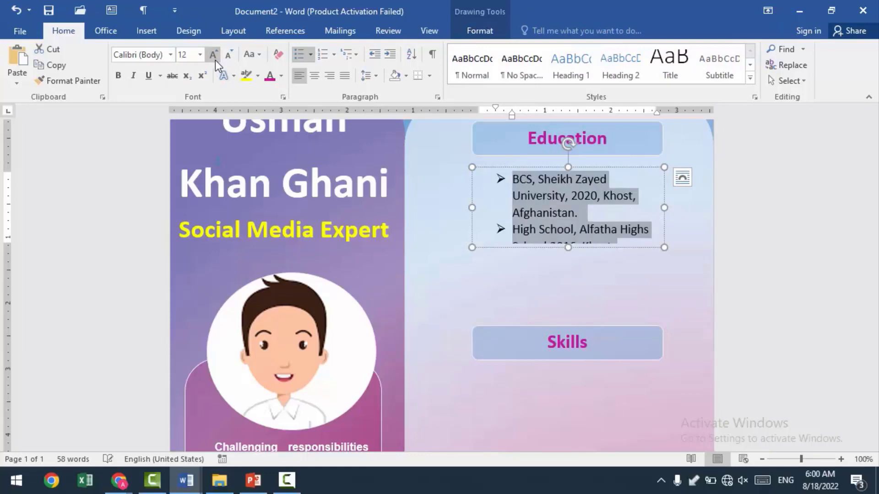
left_click(215, 60)
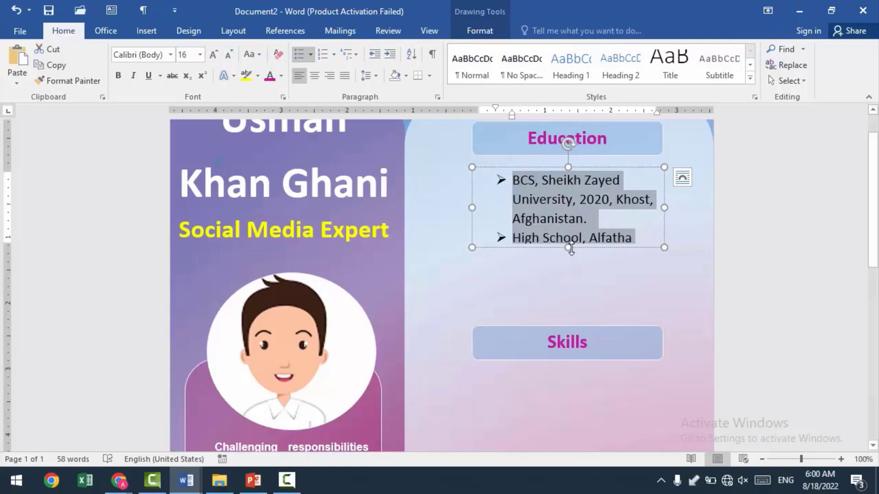
left_click_drag(568, 248, 569, 305)
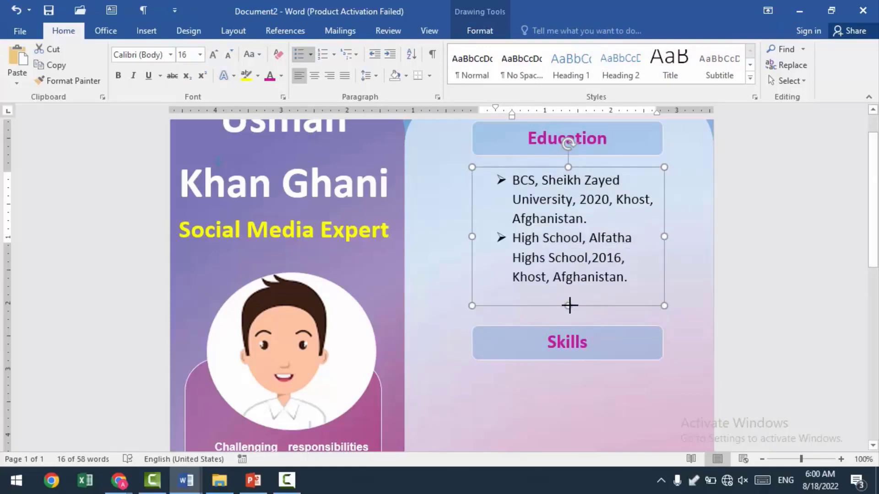
Widen the Education text box and keep the entries left-aligned after trying Justify
left_click_drag(640, 277, 521, 178)
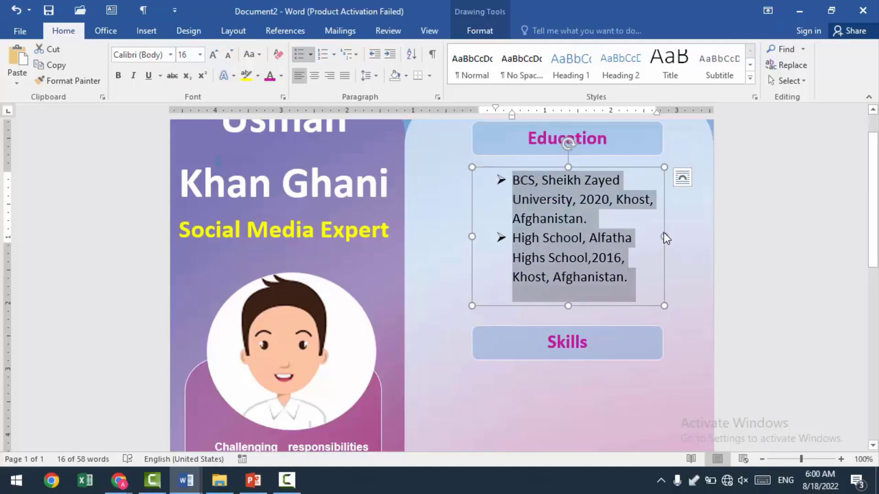
left_click_drag(664, 237, 686, 236)
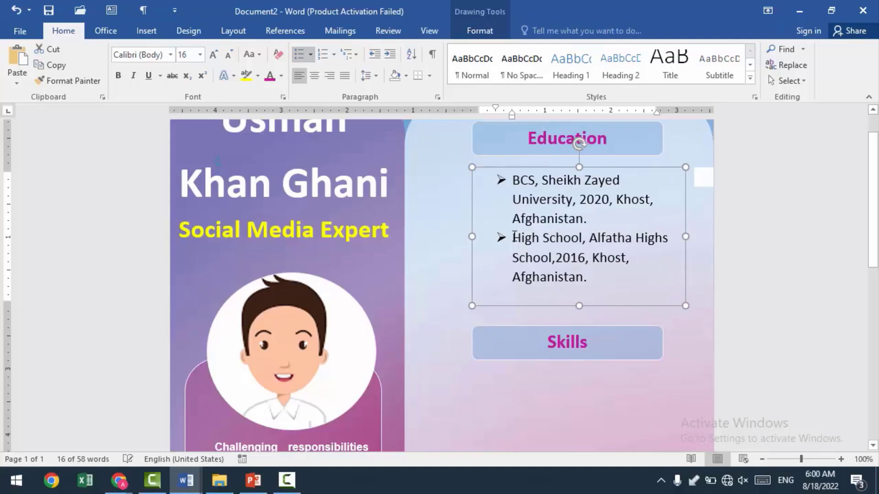
left_click_drag(601, 280, 510, 182)
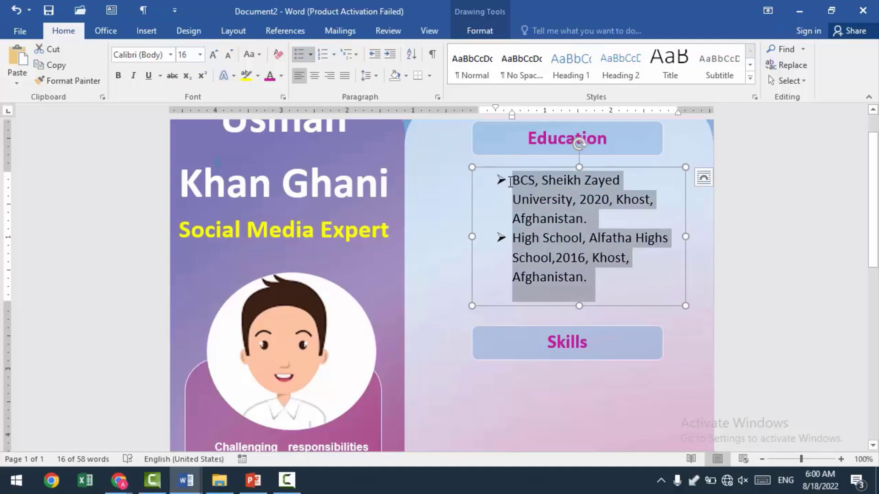
left_click(347, 79)
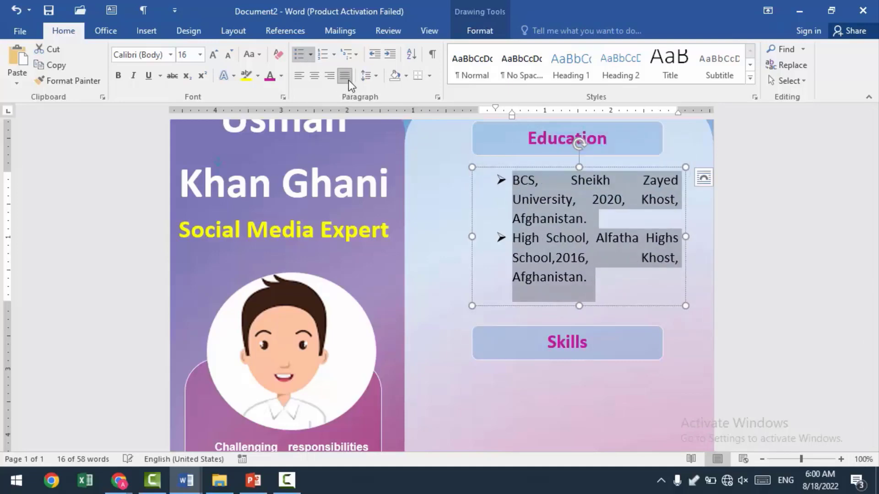
left_click(298, 76)
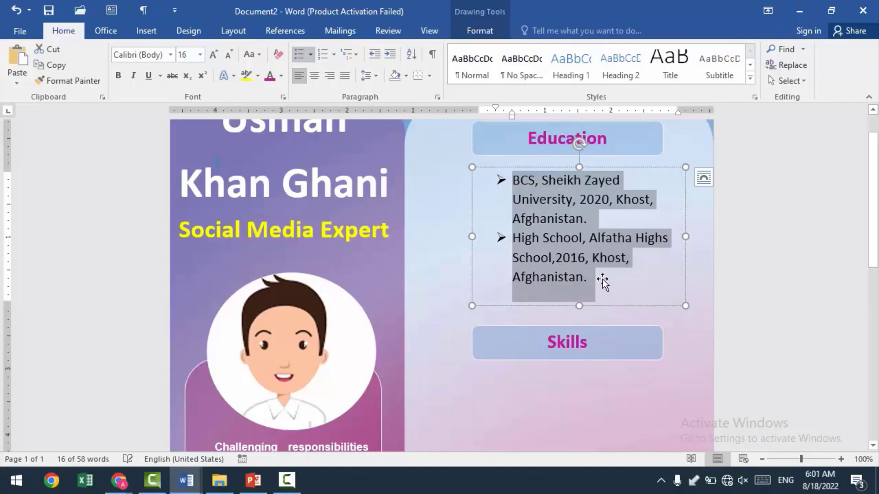
left_click(588, 277)
left_click(577, 303)
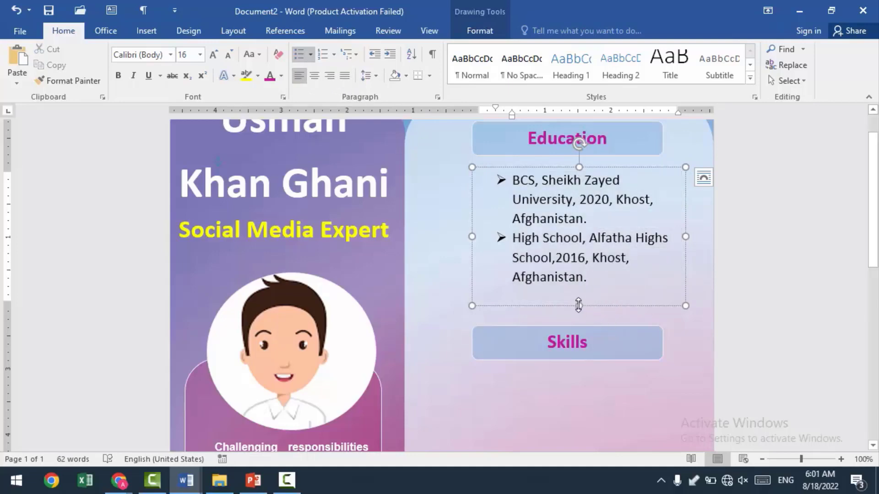
left_click(587, 396)
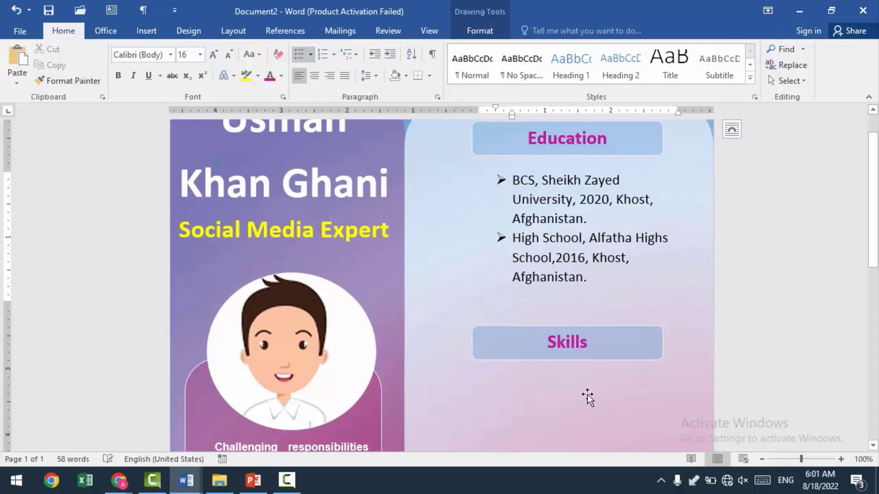
left_click(430, 31)
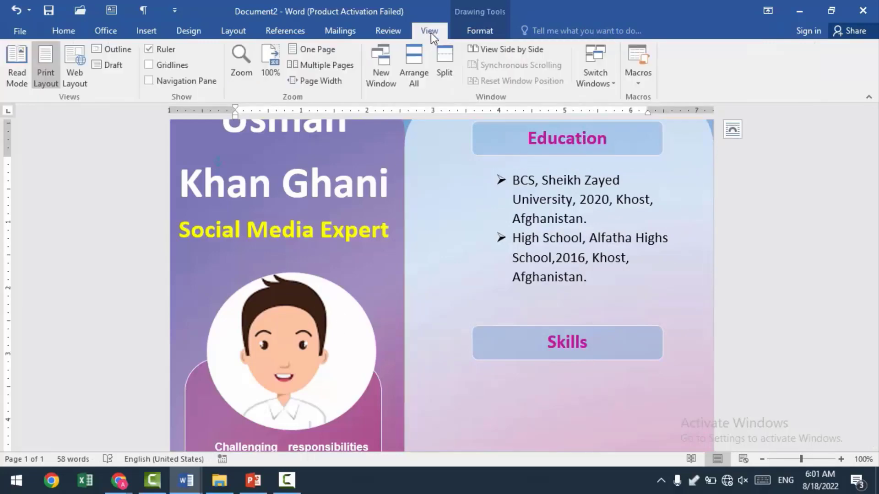
left_click(296, 50)
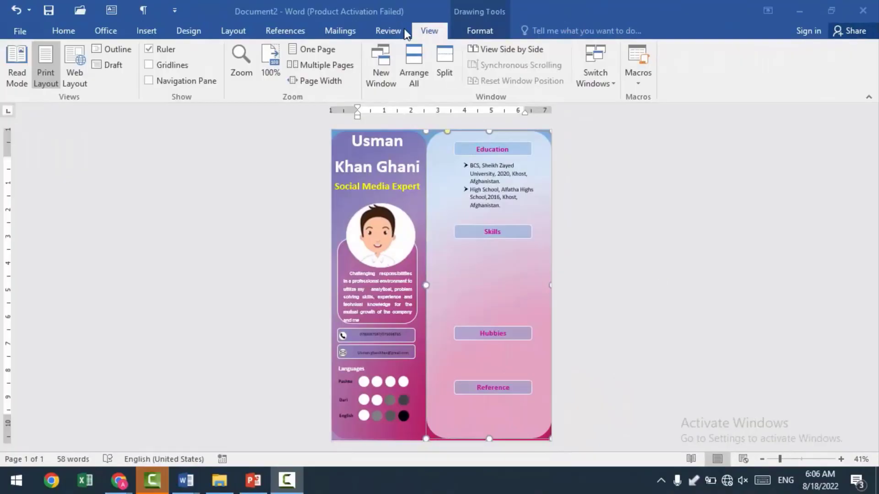
left_click(275, 61)
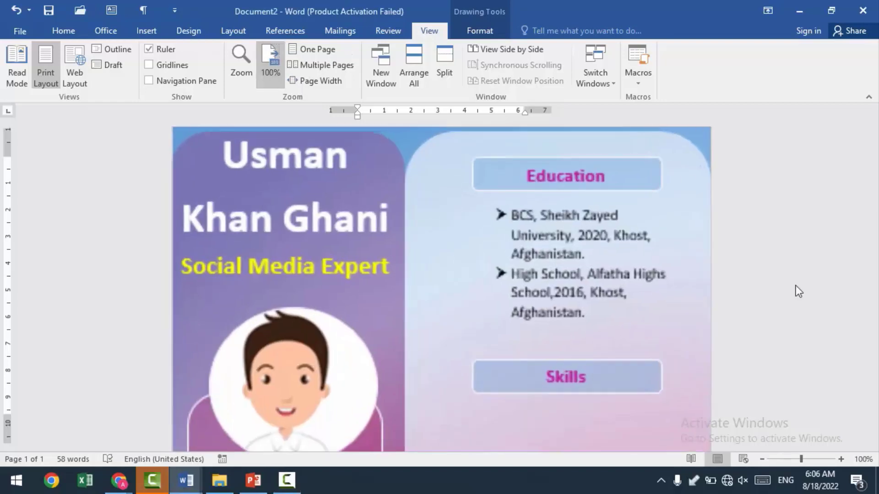
left_click_drag(875, 206, 874, 309)
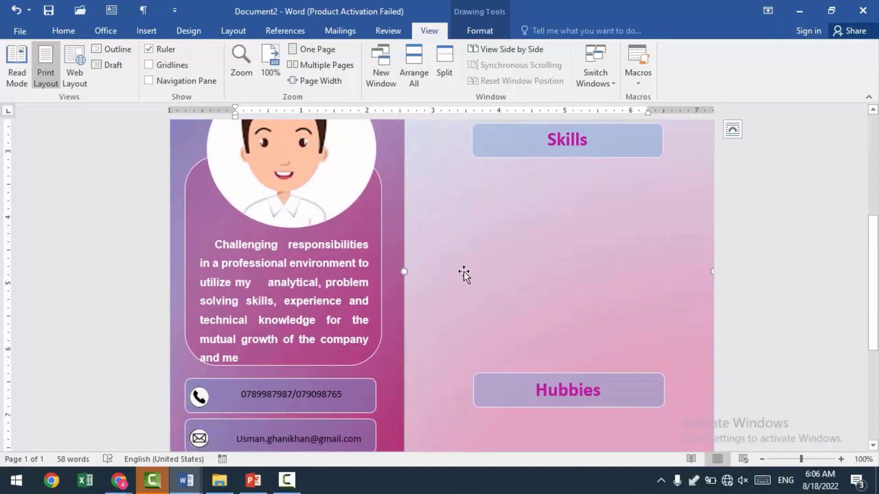
scroll(455, 275, "up", 3)
scroll(455, 275, "up", 2)
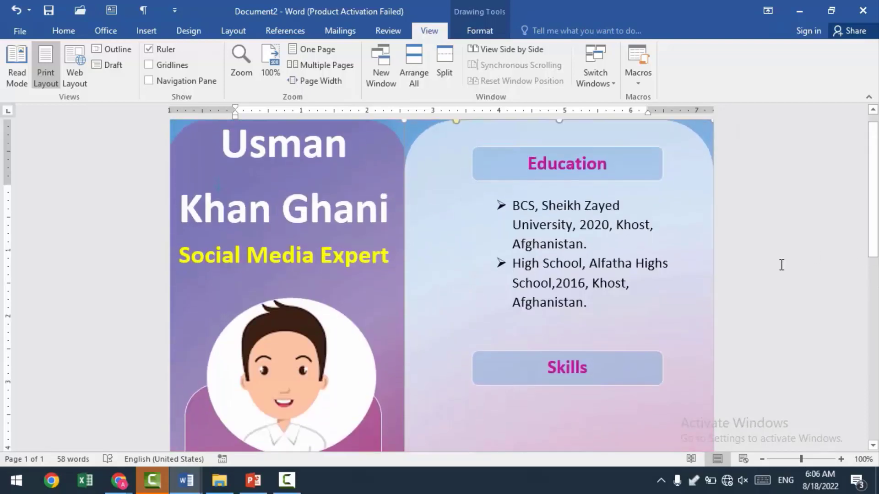
scroll(781, 264, "up", 3)
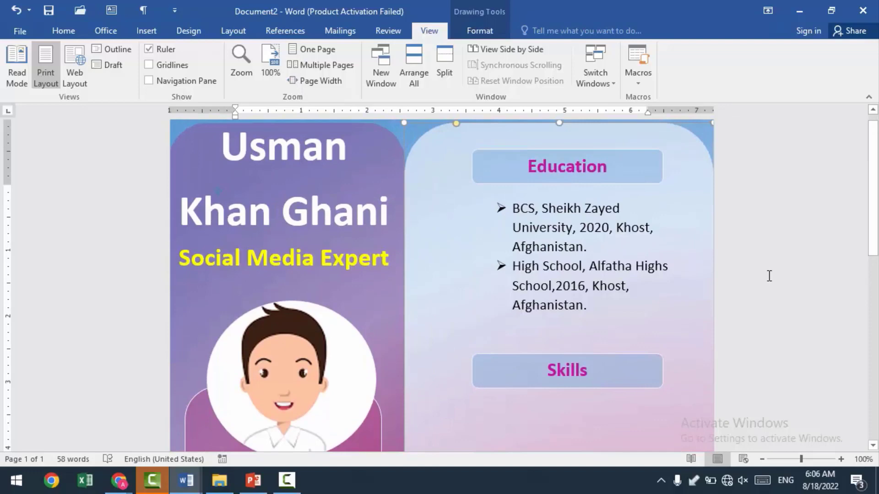
scroll(789, 275, "down", 6)
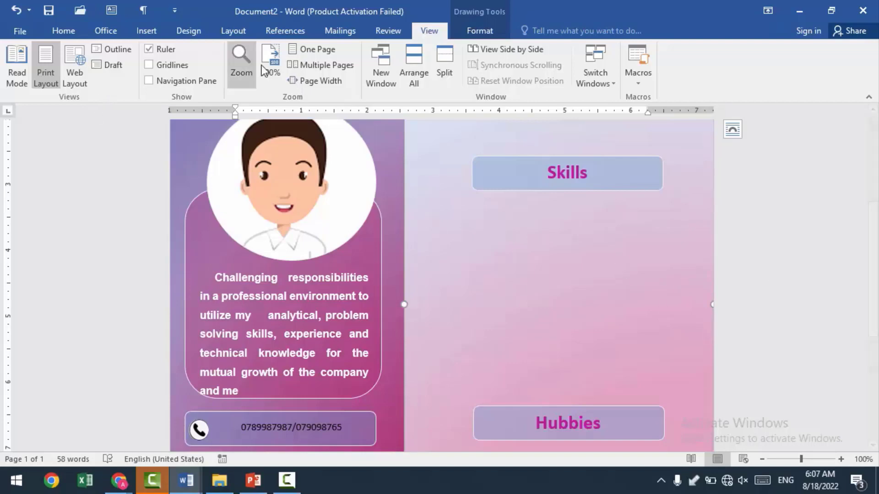
Draw a donut below Skills, size it 1" by 1", and thin the ring
left_click(146, 31)
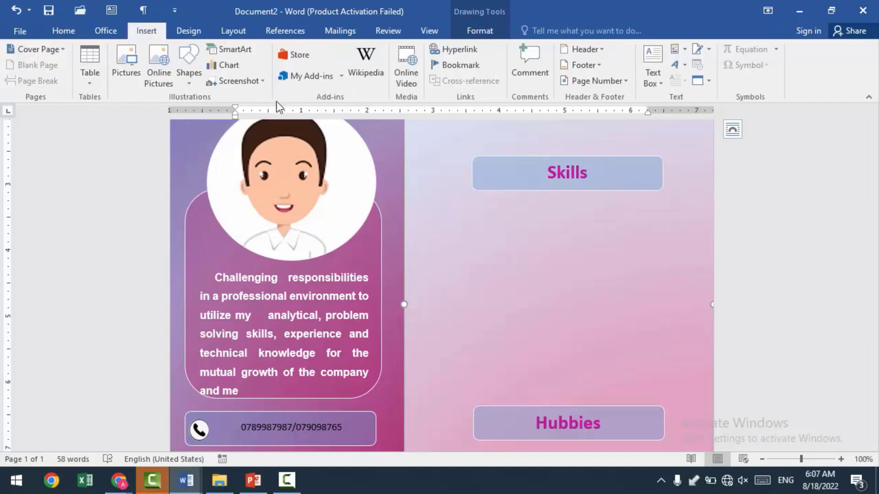
left_click(191, 84)
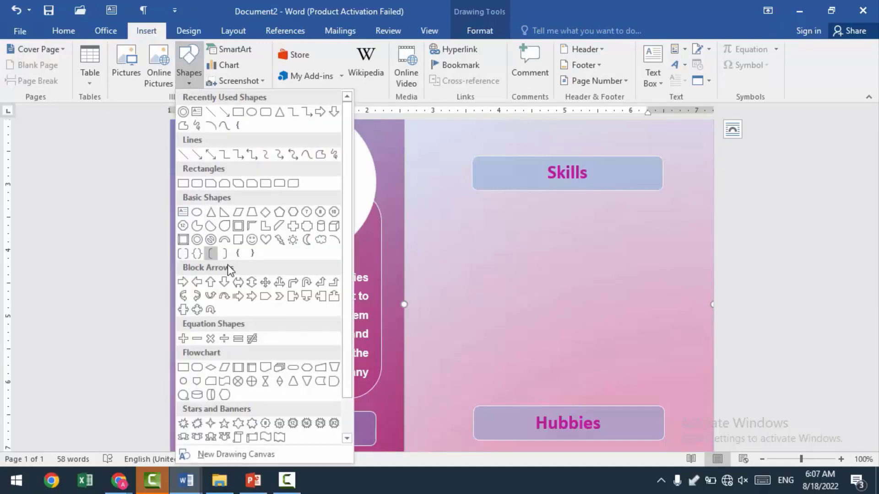
left_click(197, 239)
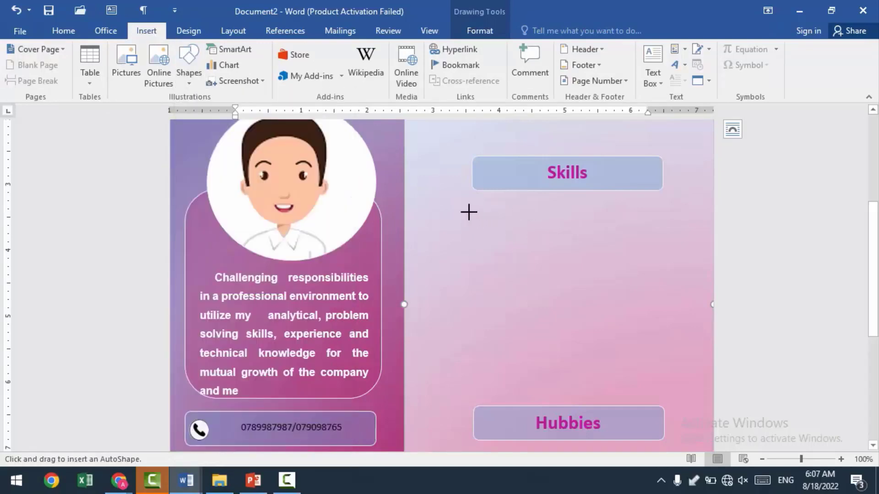
left_click_drag(435, 202, 520, 286)
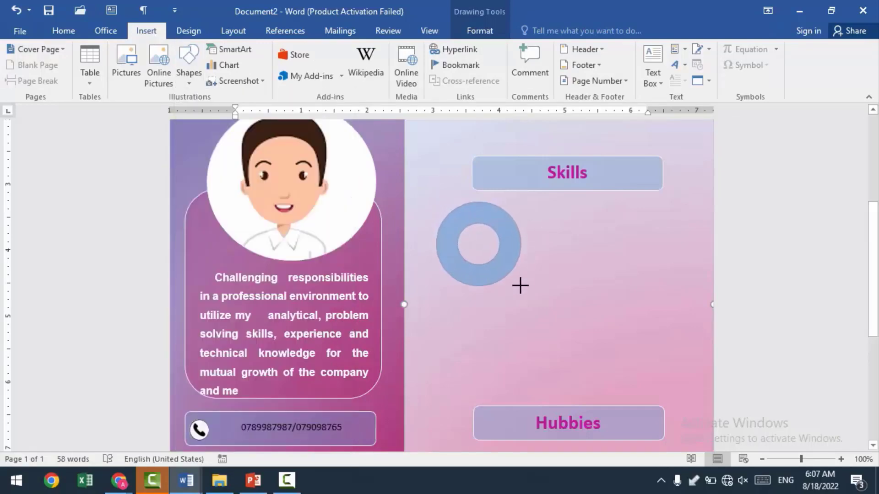
left_click(480, 32)
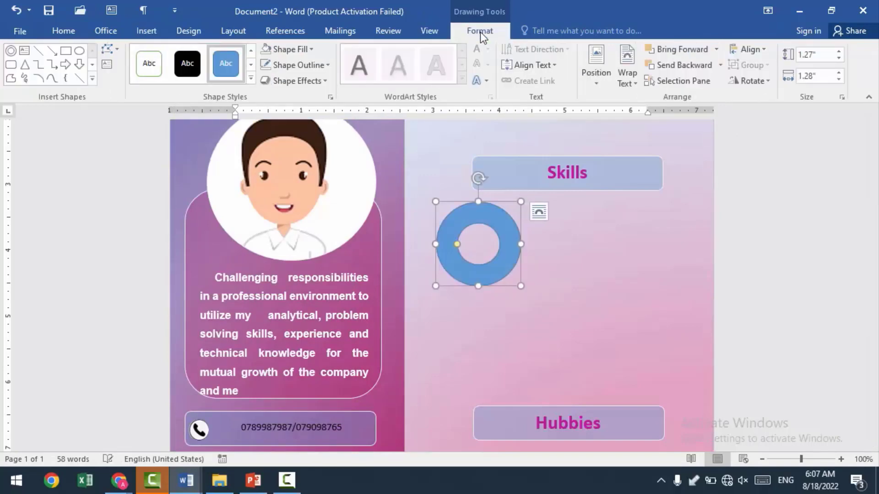
left_click(800, 55)
type("1")
key("Return")
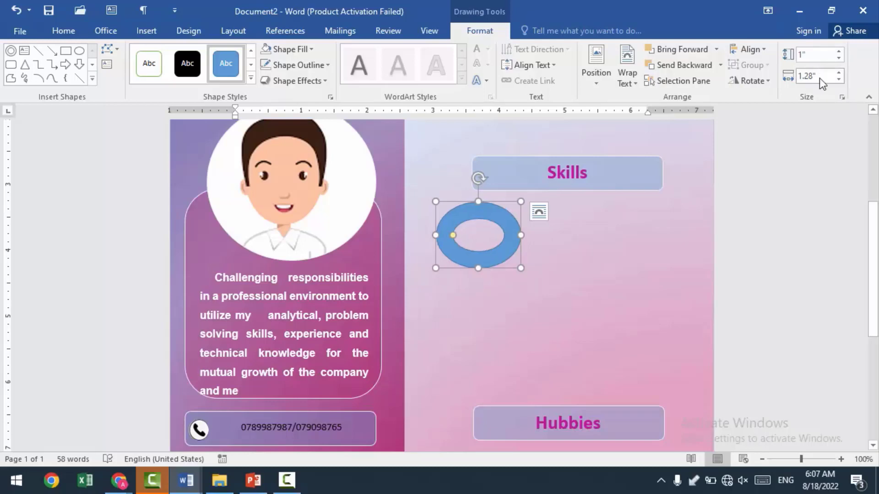
left_click(798, 76)
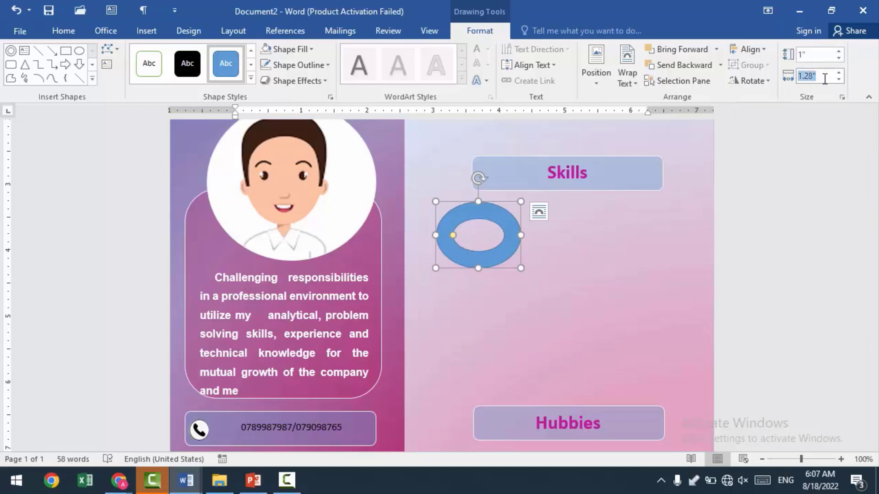
type("1")
key("Return")
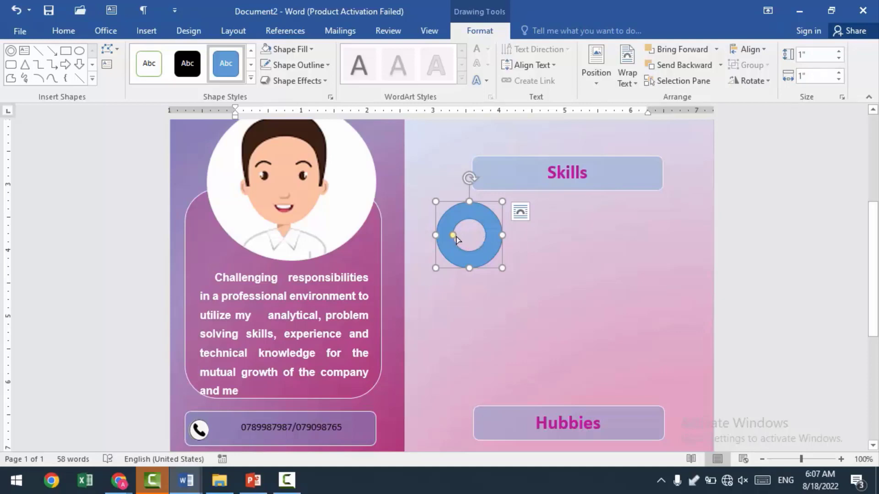
left_click_drag(453, 236, 437, 243)
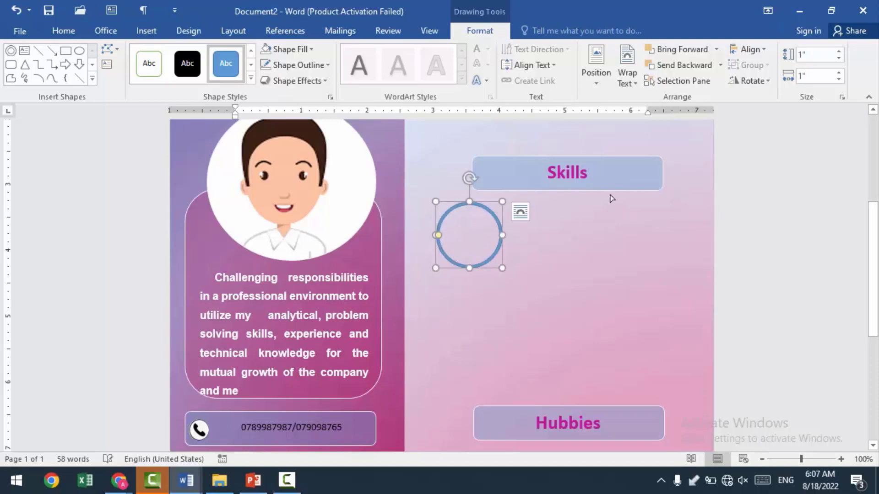
Colour the ring dark magenta
left_click(314, 53)
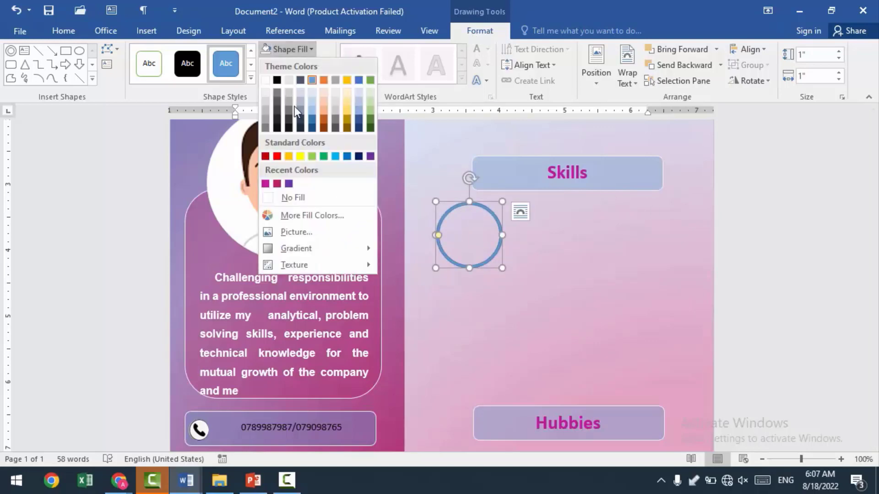
left_click(277, 184)
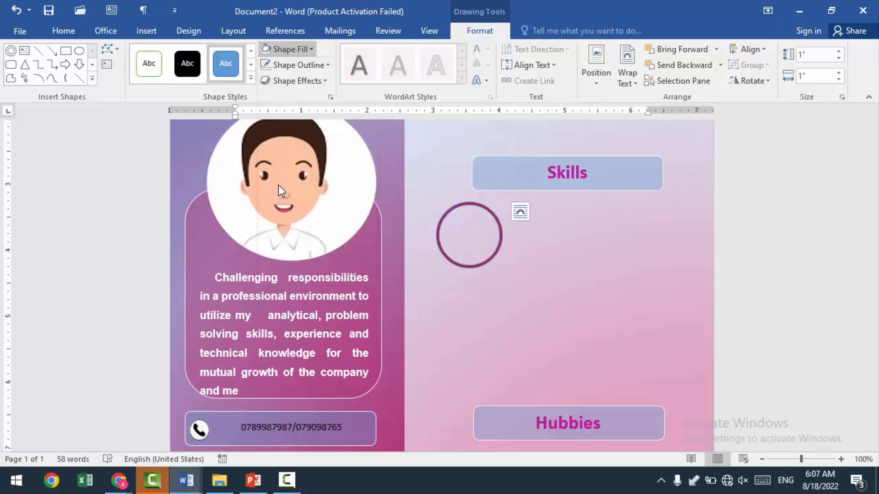
left_click(328, 65)
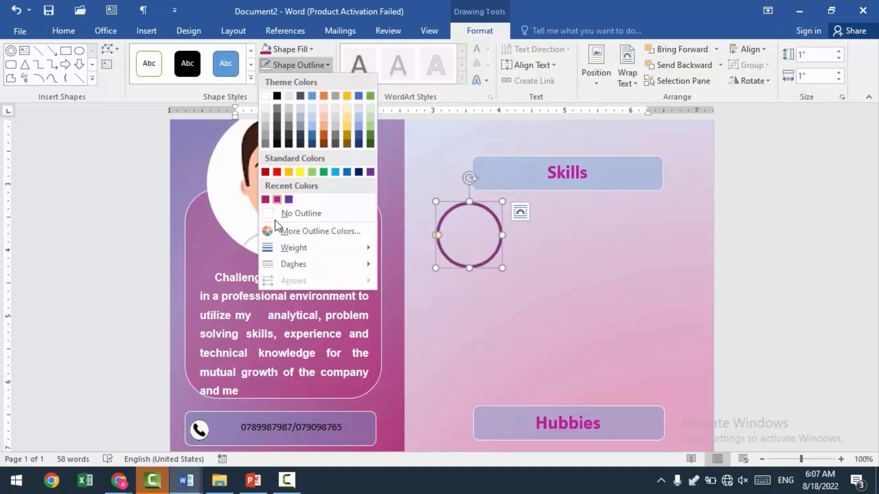
left_click(623, 232)
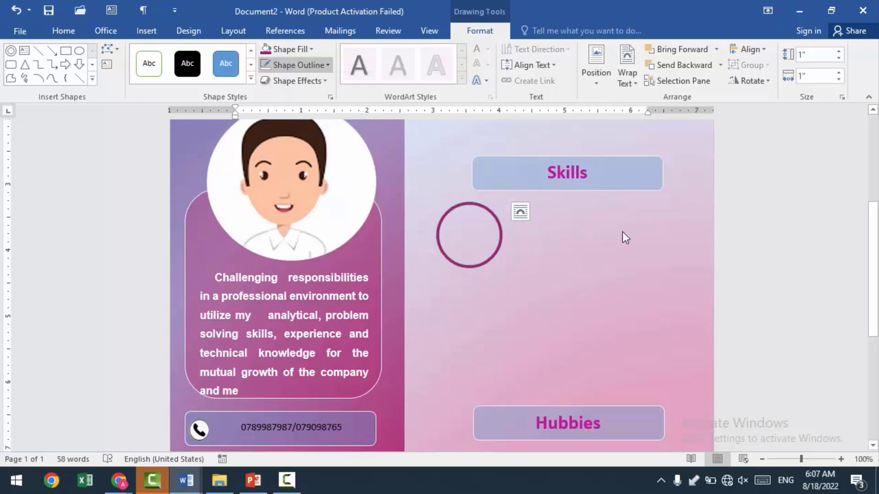
left_click(480, 210)
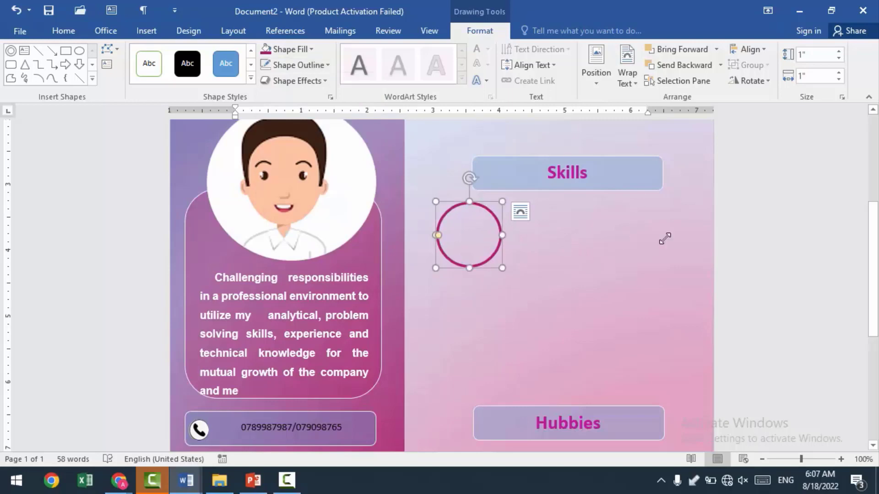
left_click(762, 255)
scroll(763, 257, "up", 5)
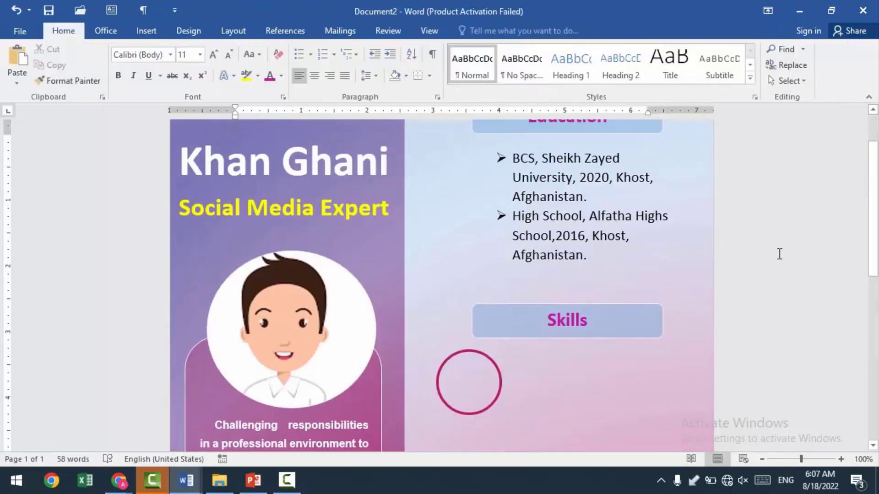
scroll(779, 254, "down", 9)
scroll(782, 256, "up", 1)
scroll(782, 256, "up", 2)
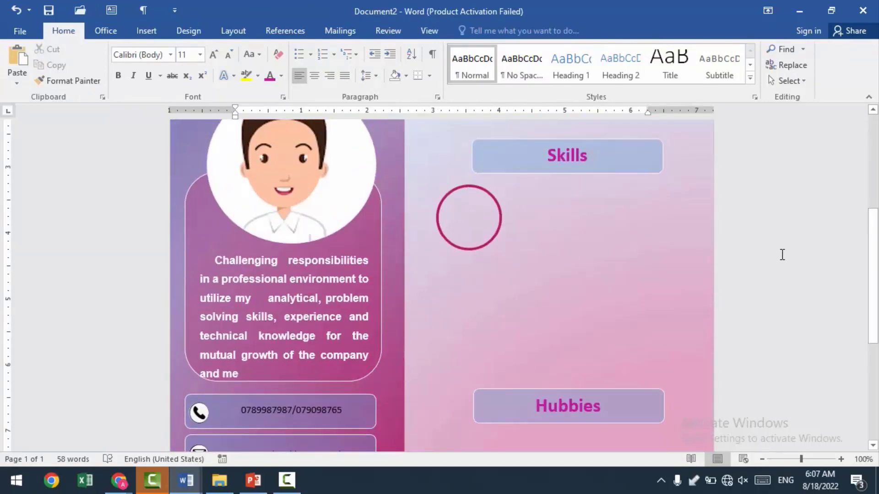
scroll(782, 251, "up", 3)
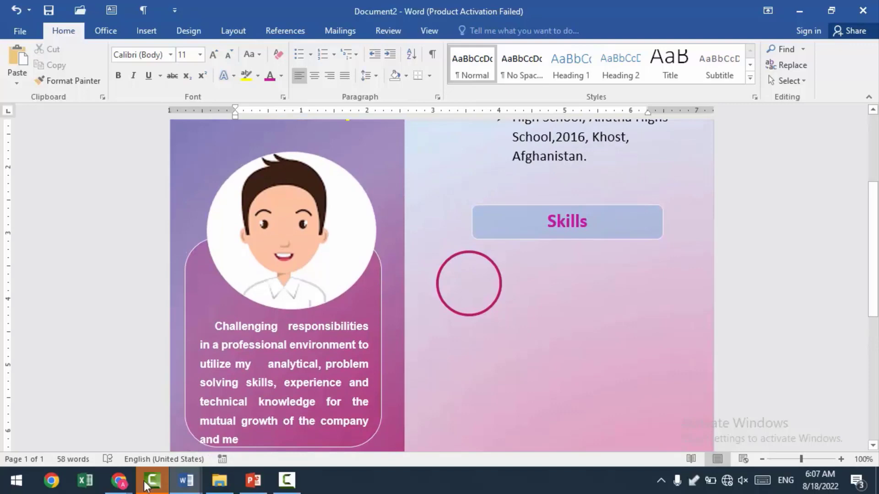
left_click(120, 482)
left_click(96, 426)
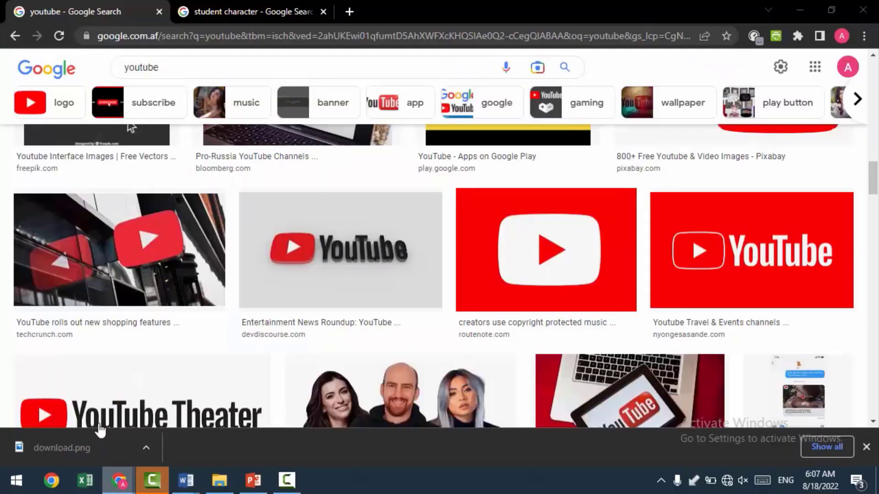
scroll(566, 259, "up", 1)
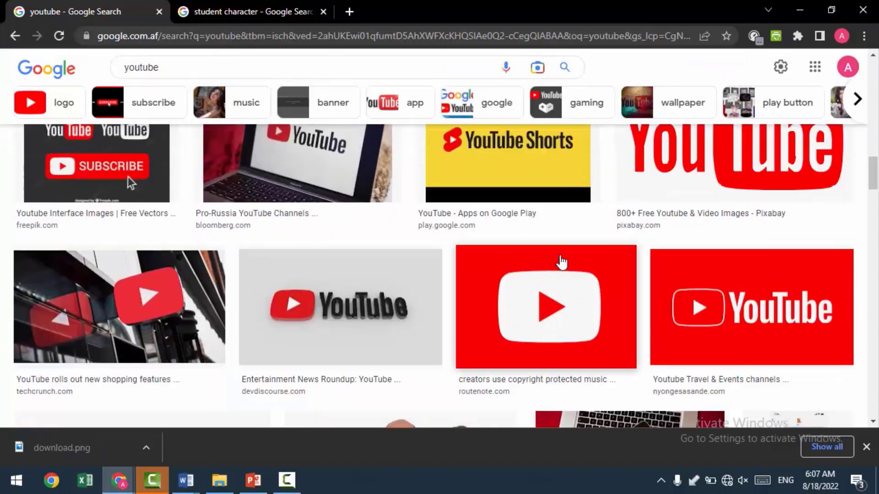
scroll(563, 261, "up", 5)
scroll(562, 262, "up", 10)
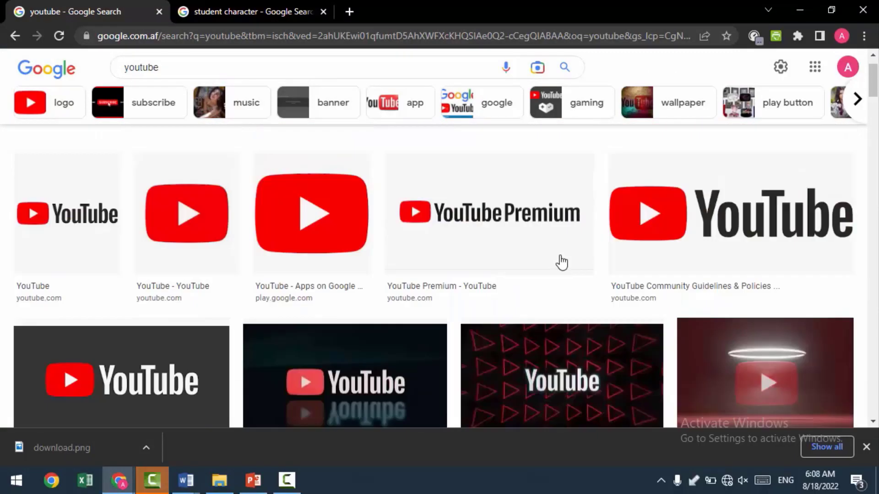
scroll(559, 261, "down", 2)
scroll(554, 264, "down", 5)
scroll(549, 268, "down", 7)
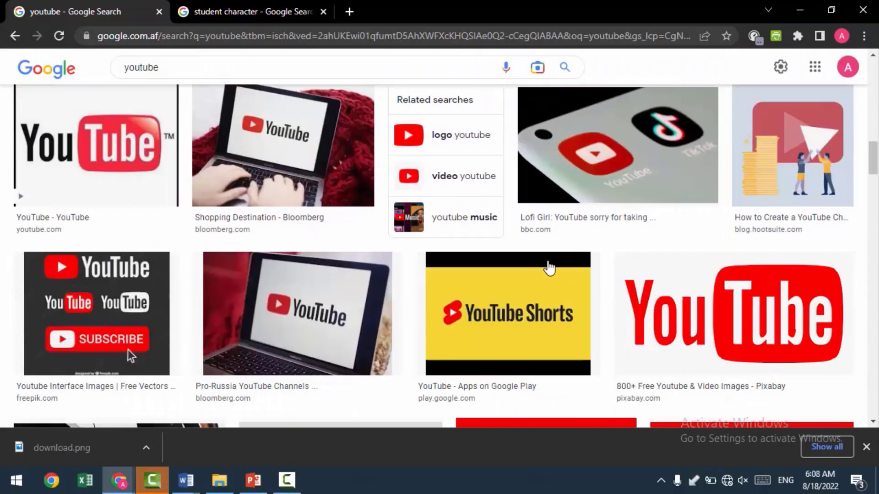
scroll(550, 267, "up", 3)
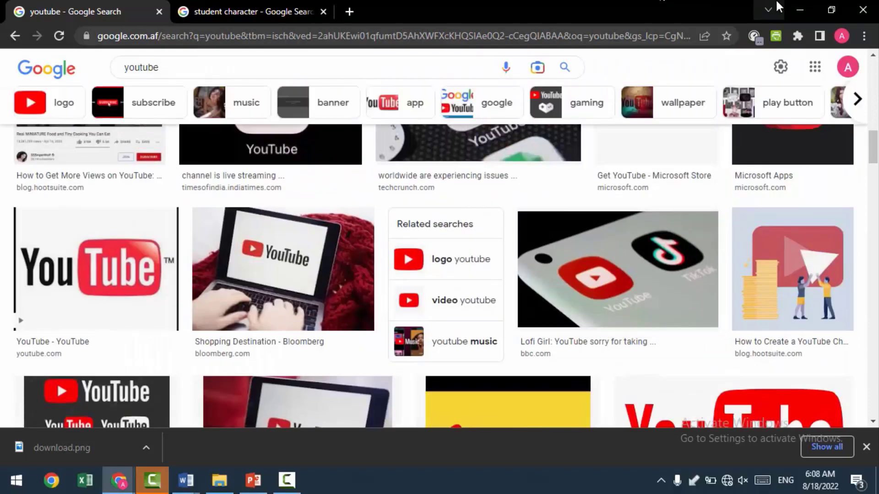
left_click(800, 10)
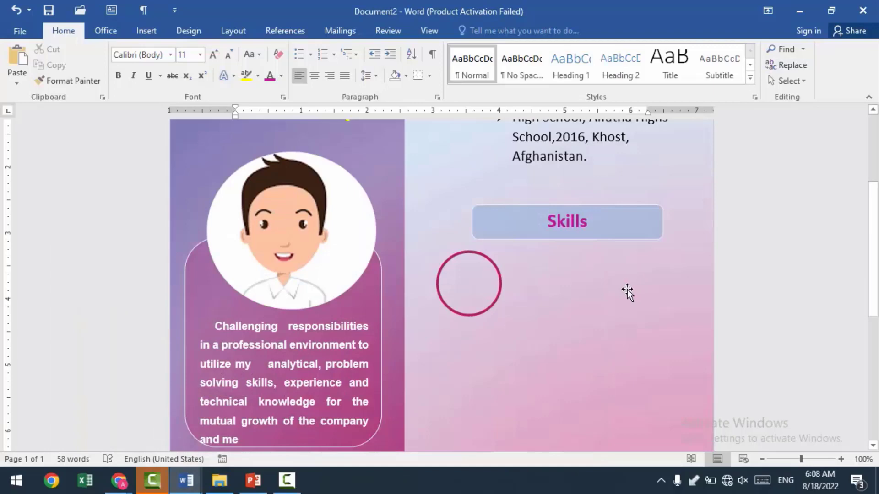
Paste the six icons and place them around the Skills heading
key("ctrl+v")
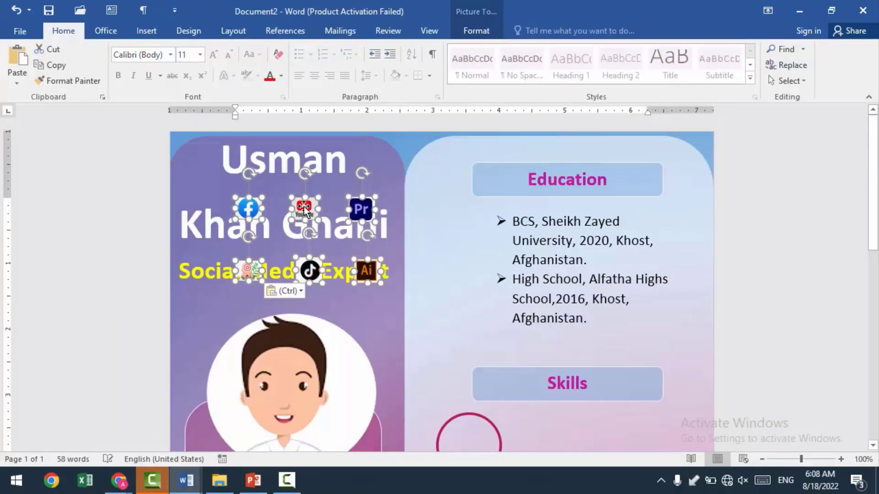
left_click_drag(304, 208, 597, 313)
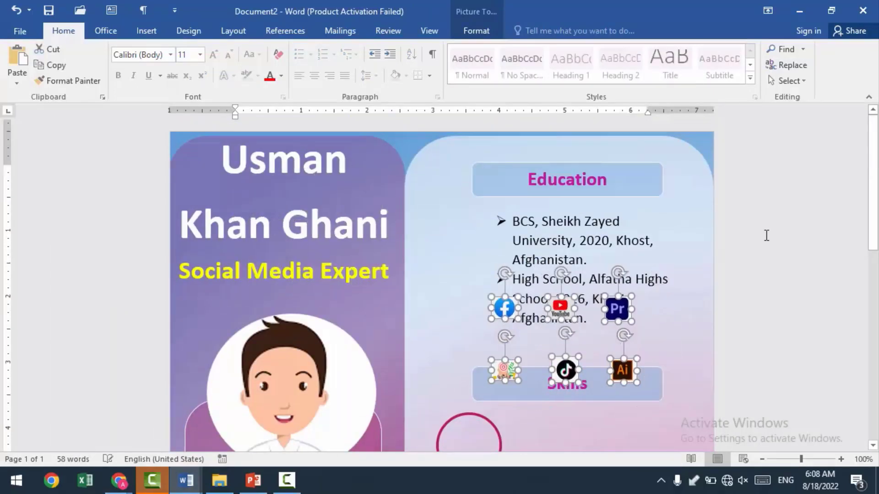
scroll(765, 233, "down", 3)
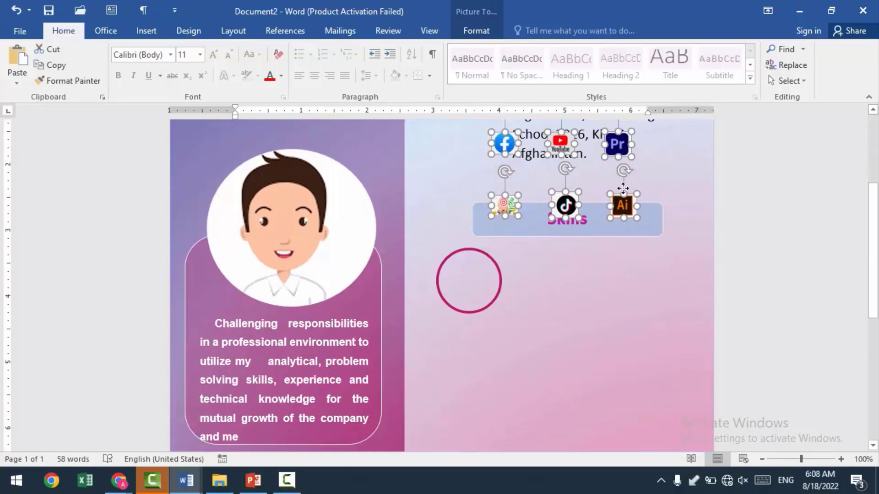
left_click_drag(622, 151, 621, 188)
left_click(637, 316)
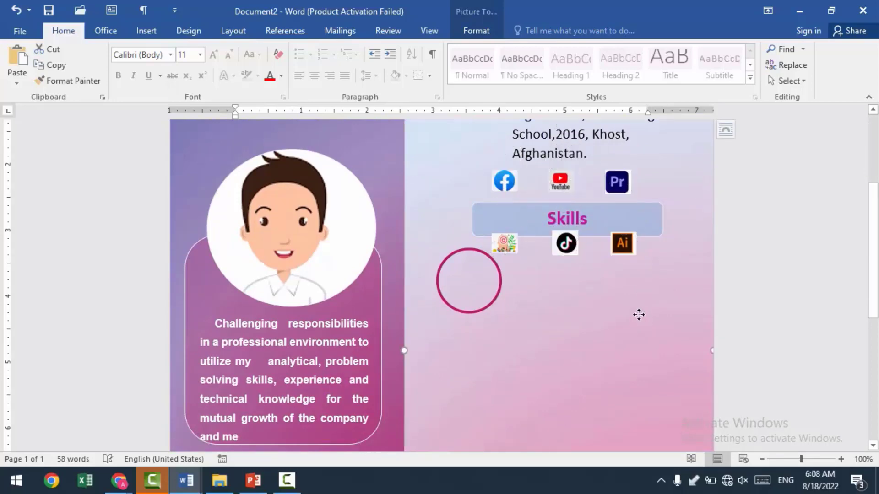
Select all six icons and set their height to 0.8"
left_click(509, 184)
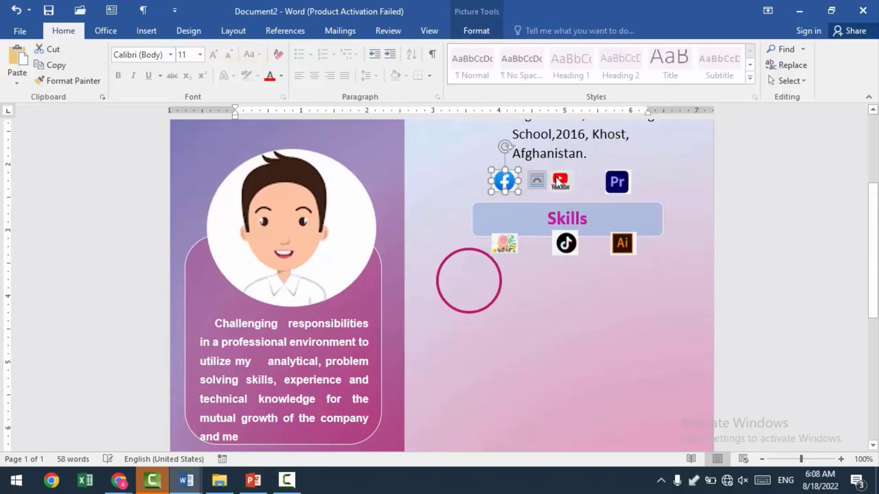
left_click(561, 182, "shift")
left_click(617, 182, "shift")
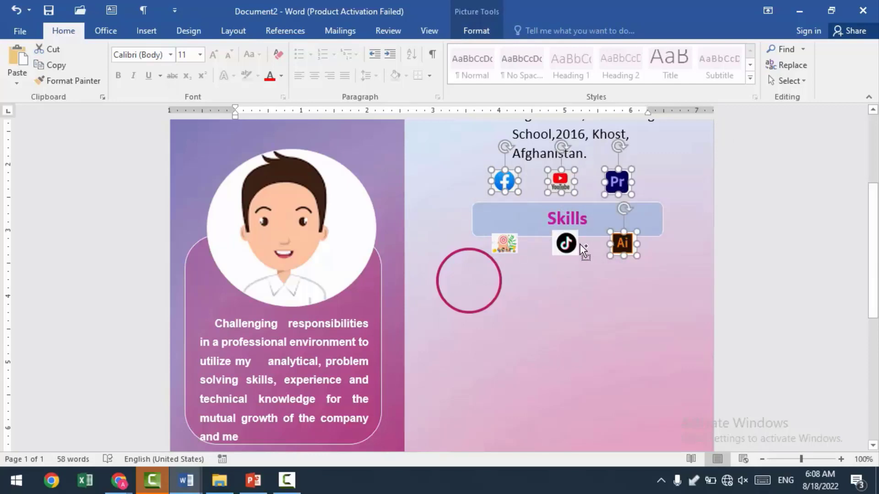
left_click(505, 244, "shift")
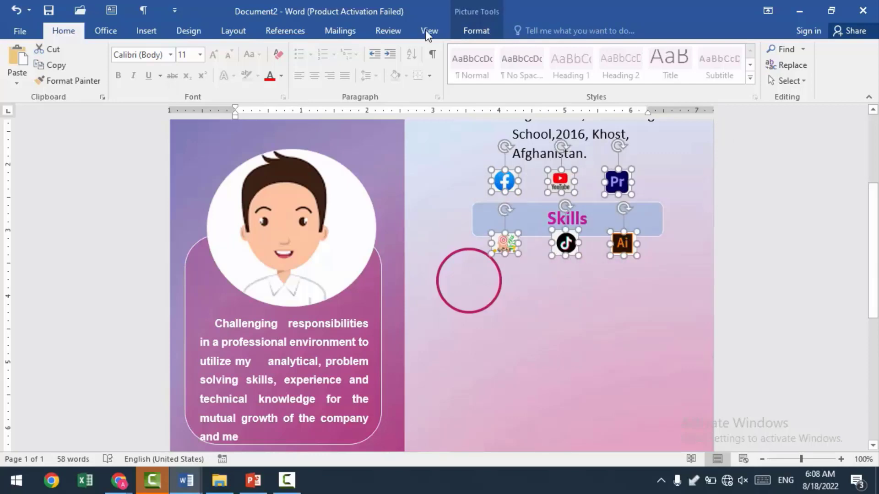
left_click(491, 31)
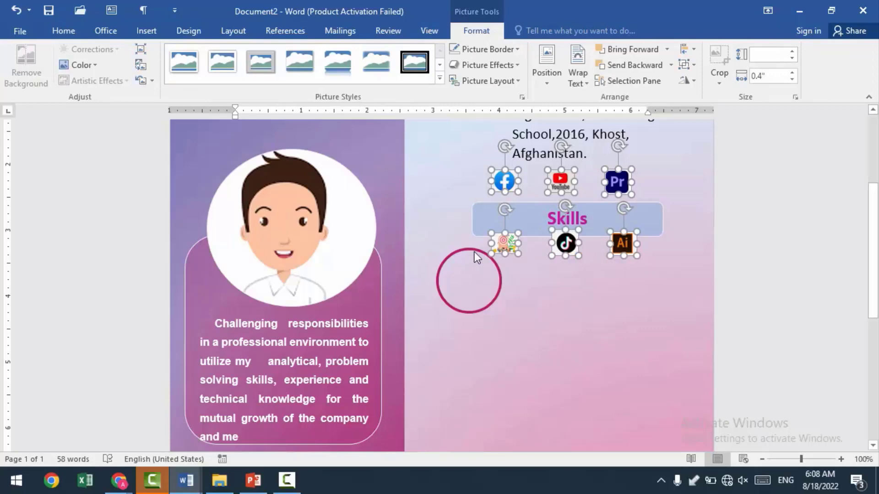
left_click(764, 55)
type("0.8")
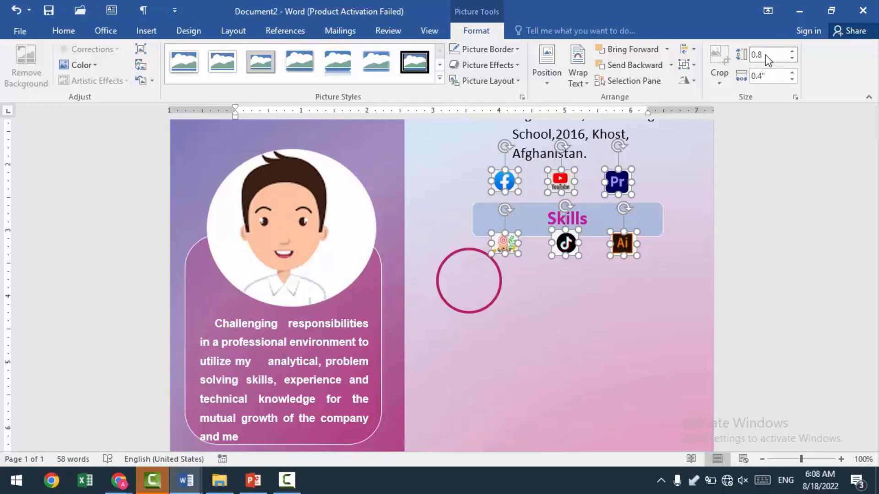
key("Return")
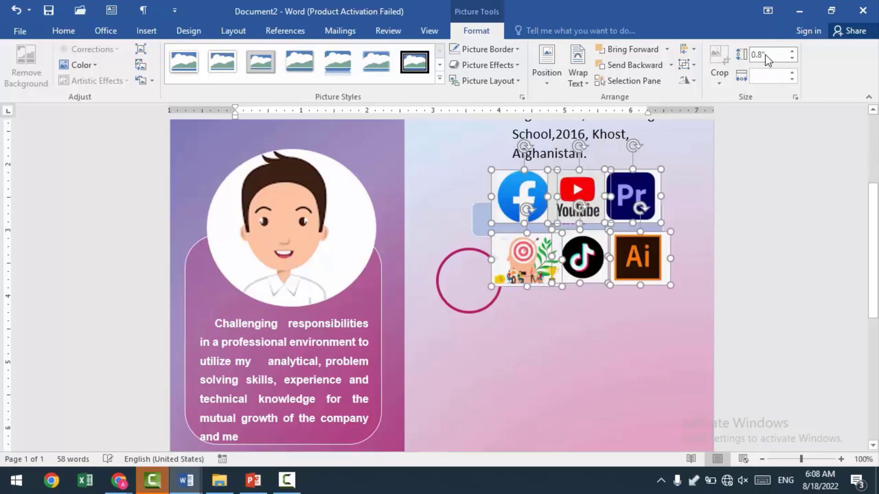
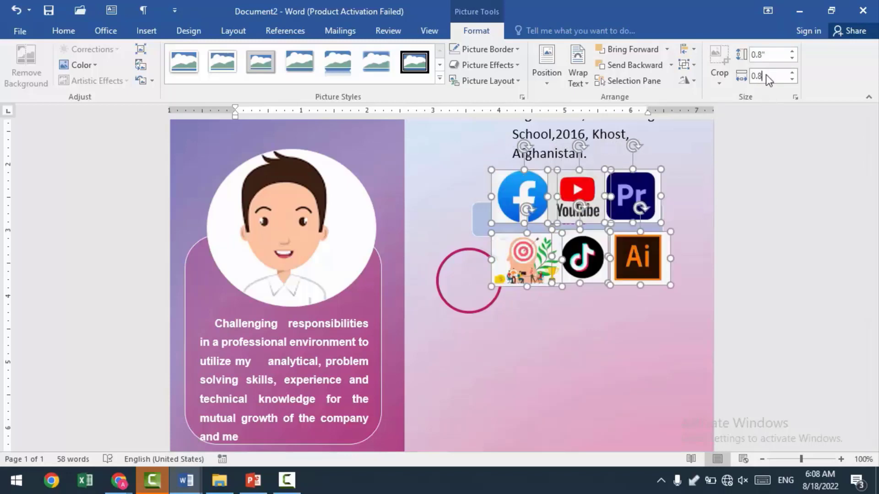
Shrink the skill icons to 0.8" width, drop Facebook into the pink circle, and move the target icon up
key("Return")
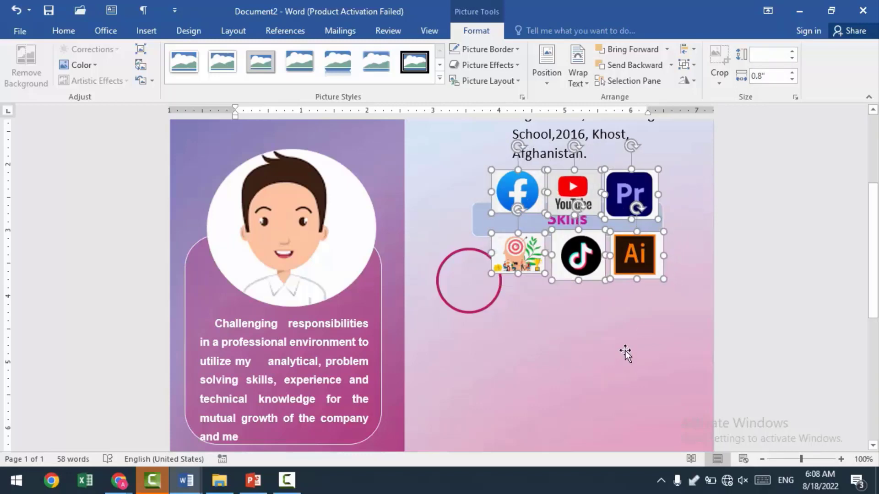
left_click(625, 351)
mouse_move(512, 208)
left_mouse_down()
mouse_move(479, 276)
mouse_move(466, 278)
left_mouse_up()
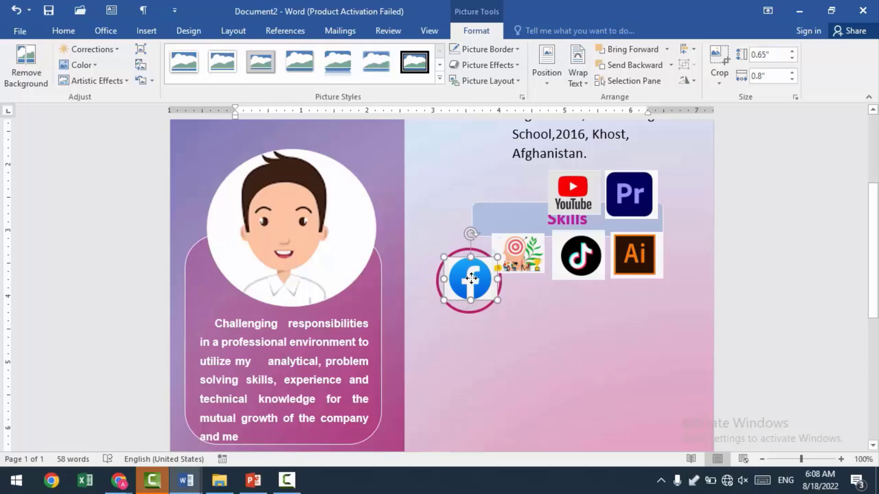
left_click_drag(470, 278, 468, 279)
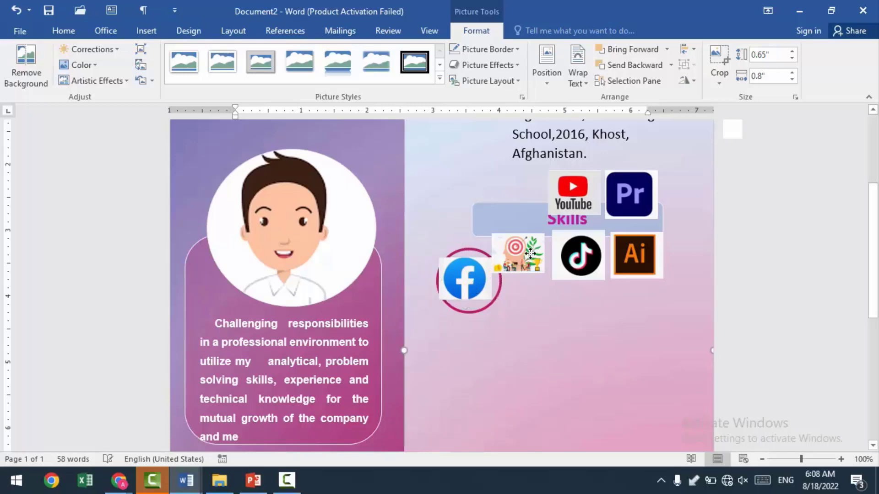
left_click_drag(531, 259, 511, 203)
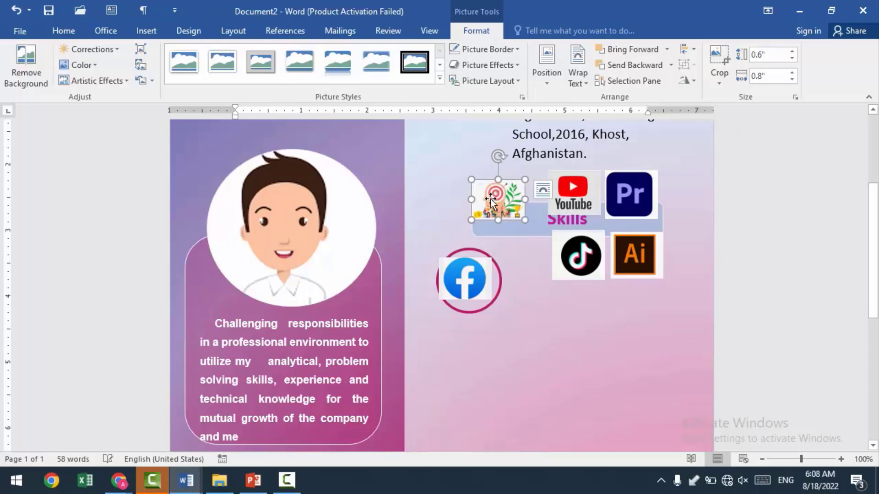
Select the Facebook icon together with the other skill icons
left_click(464, 280)
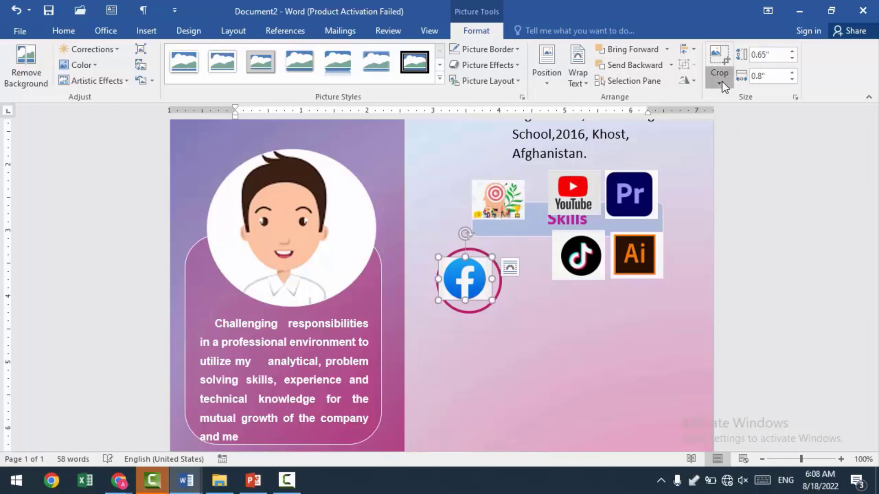
left_click(722, 82)
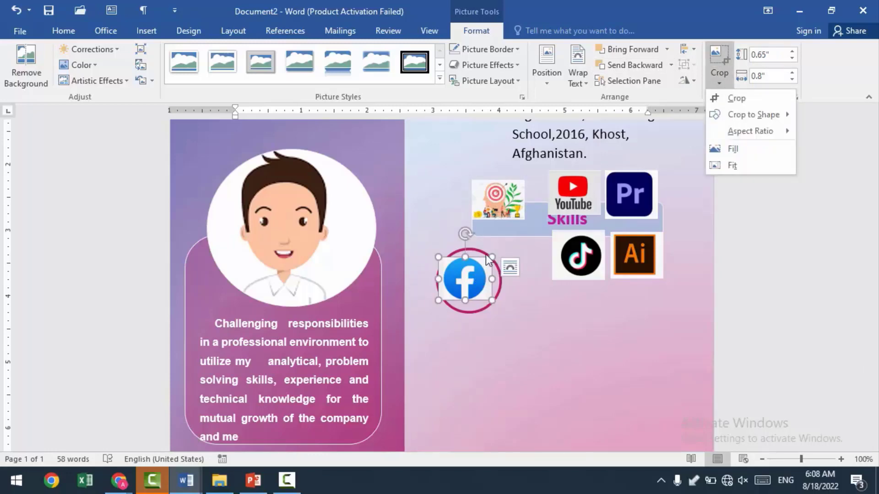
key("Escape")
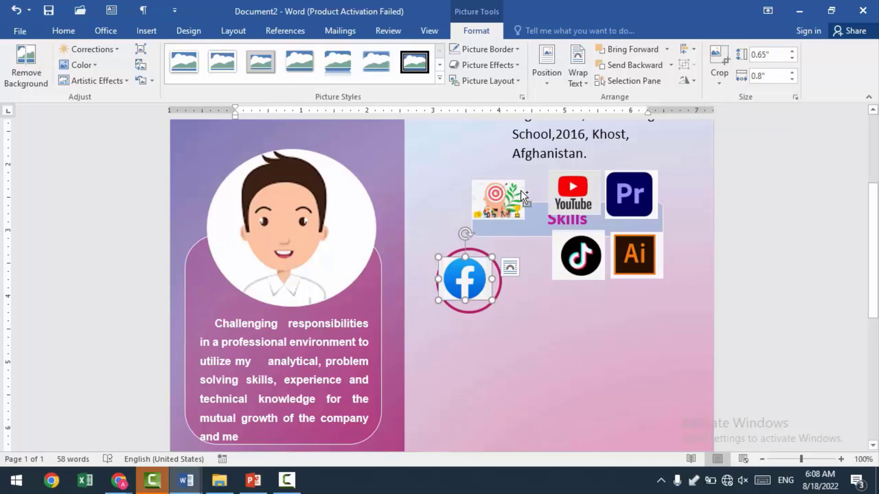
left_click(499, 191)
left_click(474, 277, "shift")
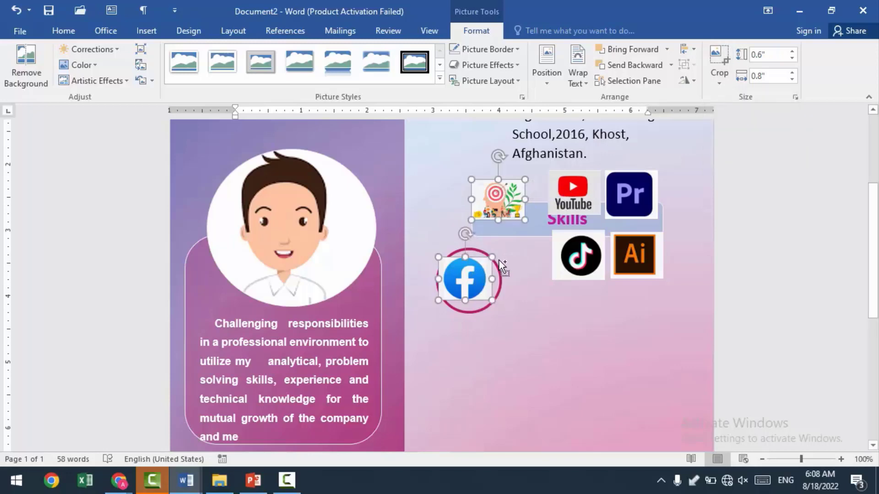
left_click(588, 193, "shift")
left_click(635, 190, "shift")
left_click(633, 251, "shift")
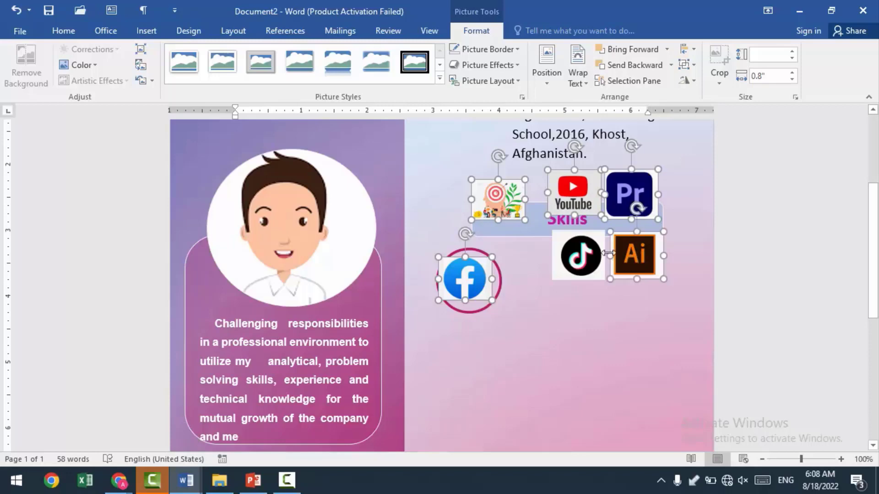
left_click(574, 235, "shift")
Crop all selected skill icons to an oval shape
left_click(714, 83)
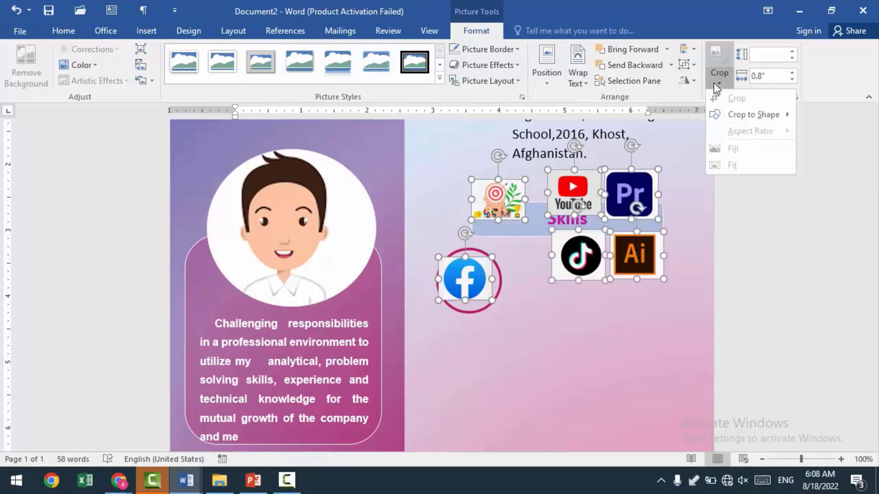
left_click(770, 118)
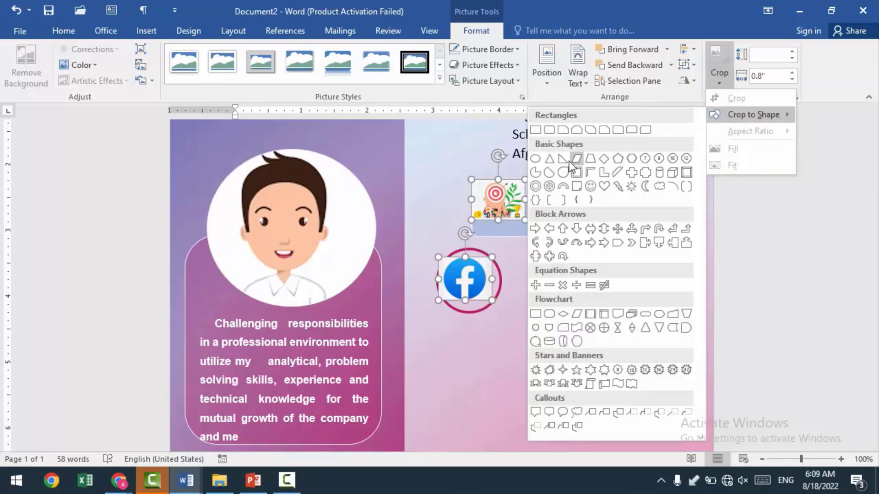
left_click(535, 159)
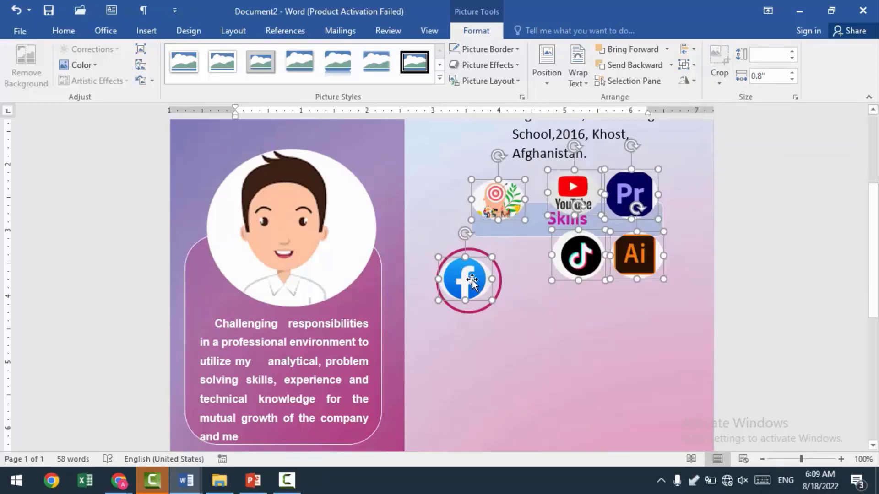
Centre the Facebook icon inside the pink ring and move TikTok onto the Skills banner
left_click(474, 307)
left_click(469, 286)
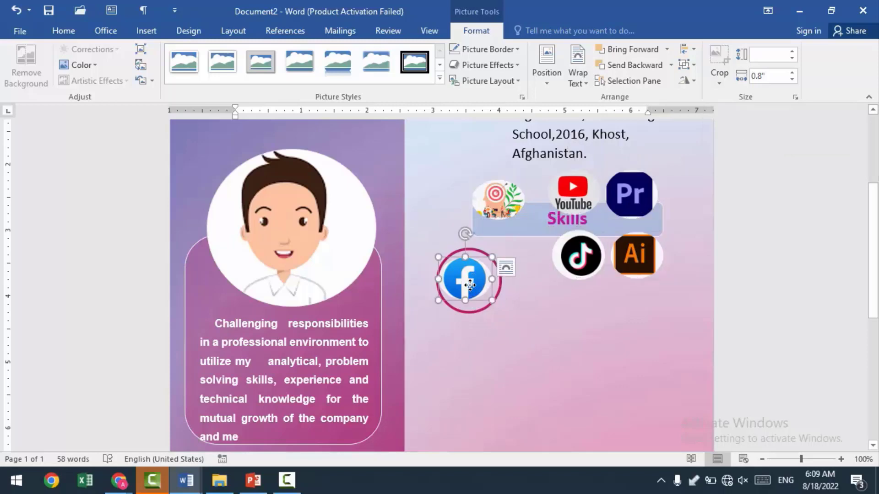
left_click(717, 60)
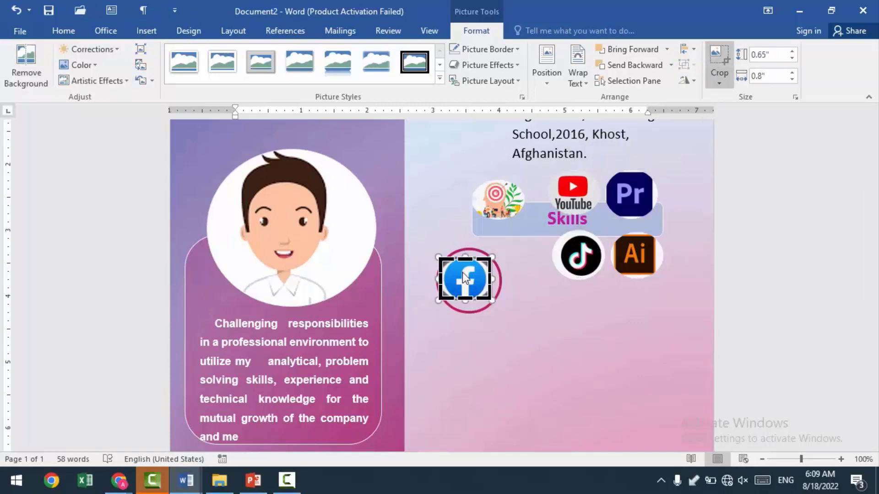
left_click(509, 301)
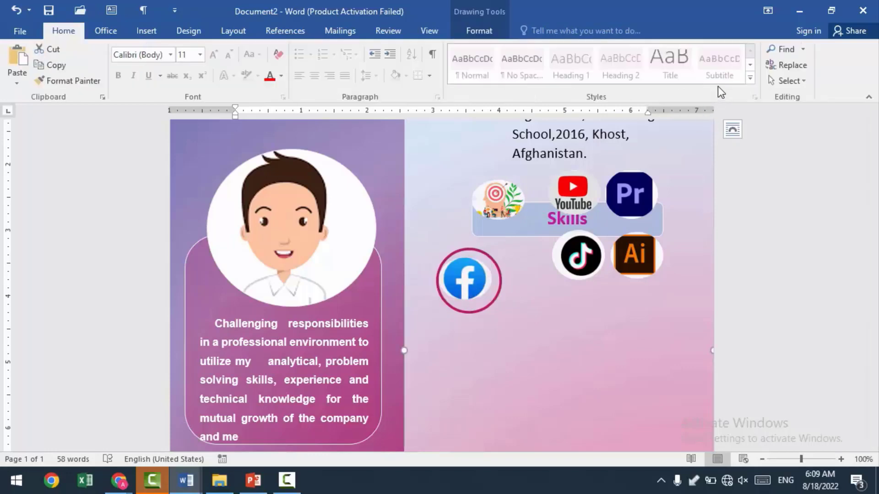
double_click(453, 280)
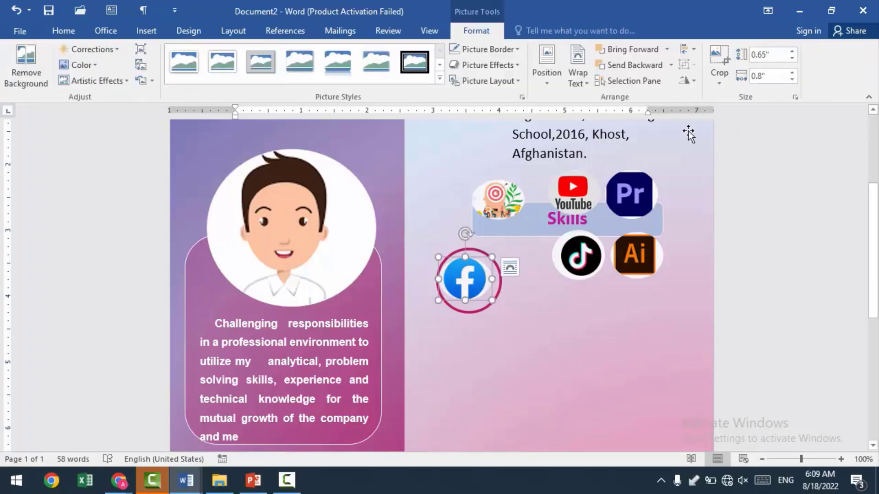
left_click(717, 83)
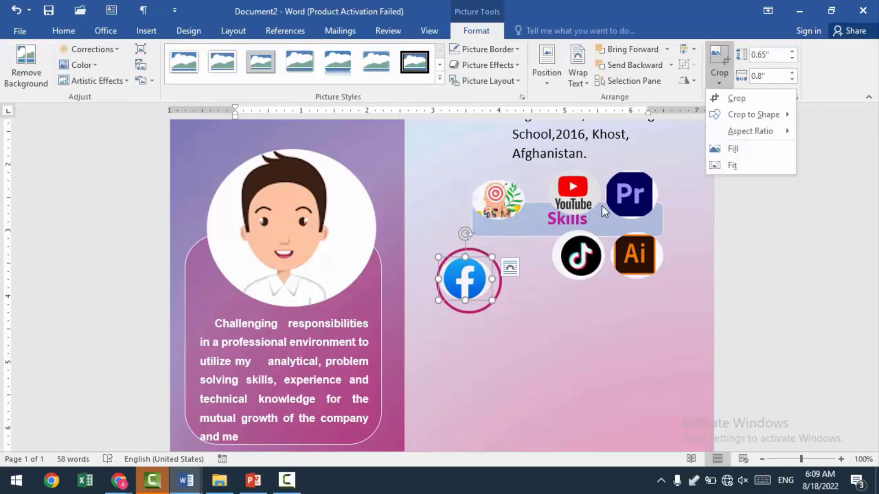
left_click(463, 282)
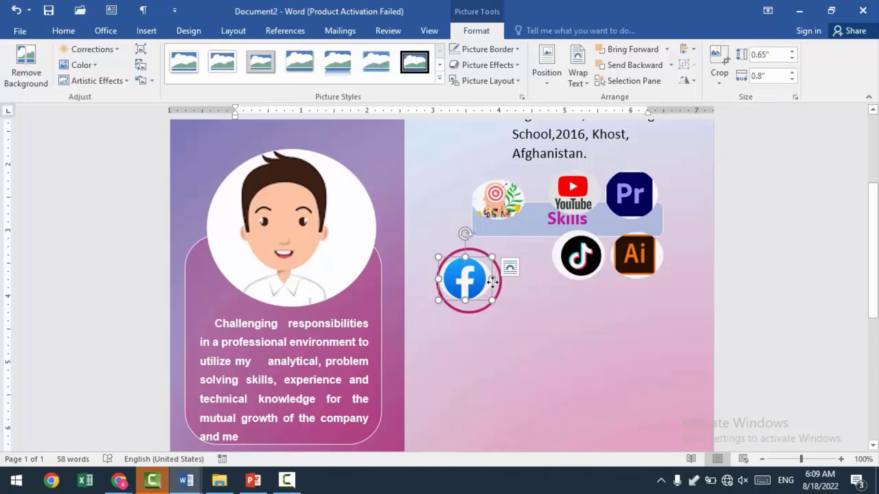
left_click_drag(484, 291, 483, 282)
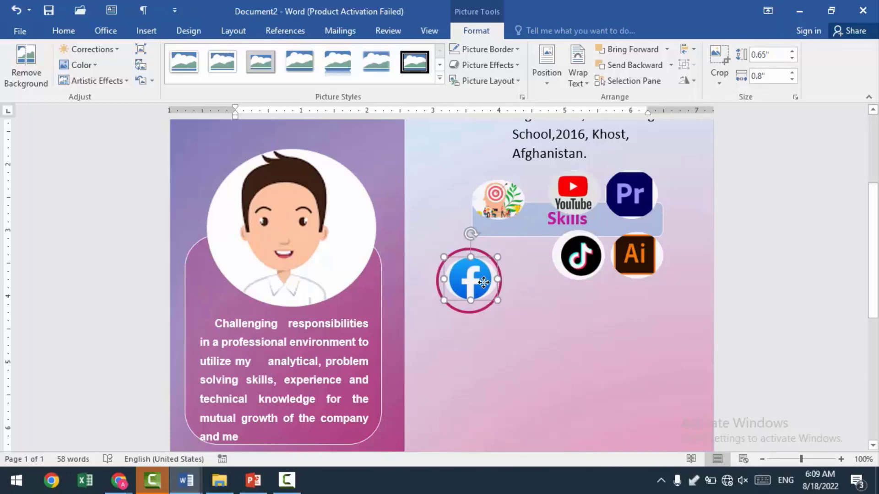
left_click(525, 314)
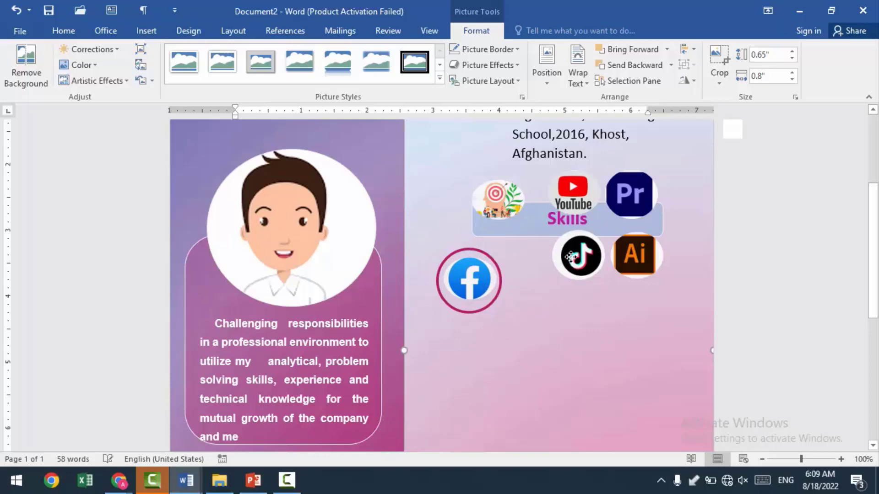
left_click_drag(563, 257, 555, 224)
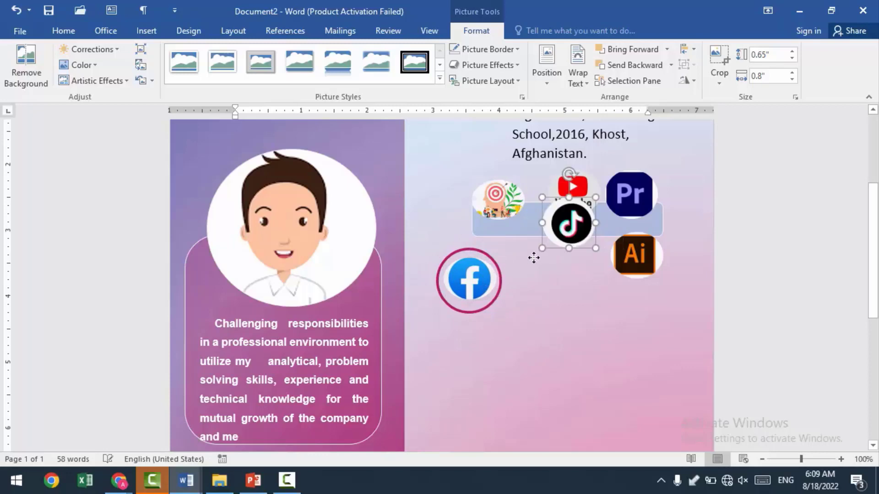
Duplicate the pink ring into two rows of three circles under the Skills banner
left_click(484, 309)
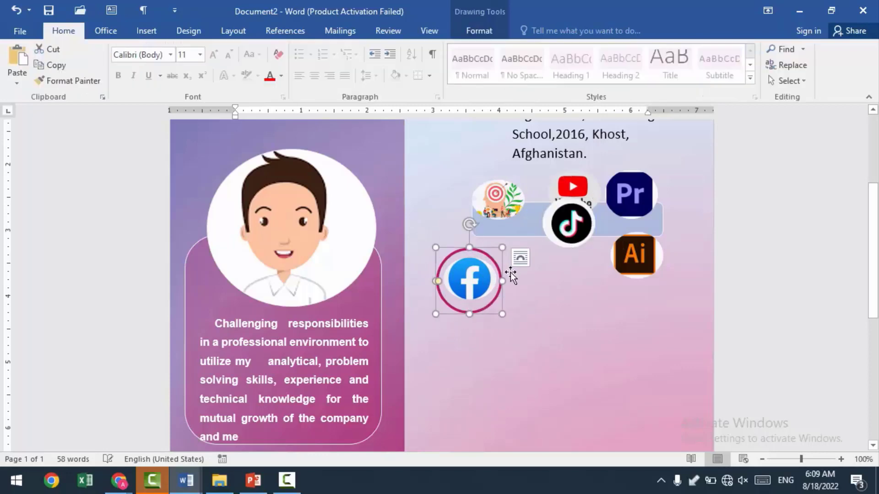
key("ctrl+c")
key("ctrl+v")
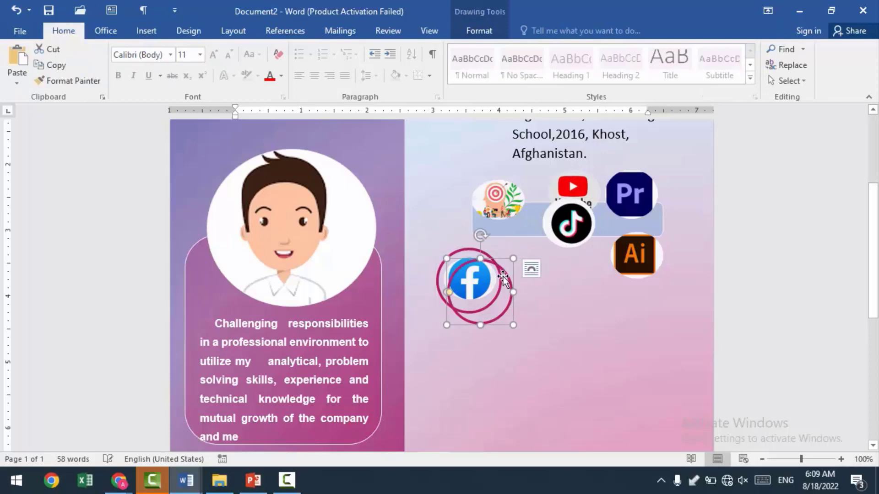
mouse_move(562, 277)
left_mouse_down()
mouse_move(581, 266)
mouse_move(571, 266)
mouse_move(641, 254)
left_mouse_up()
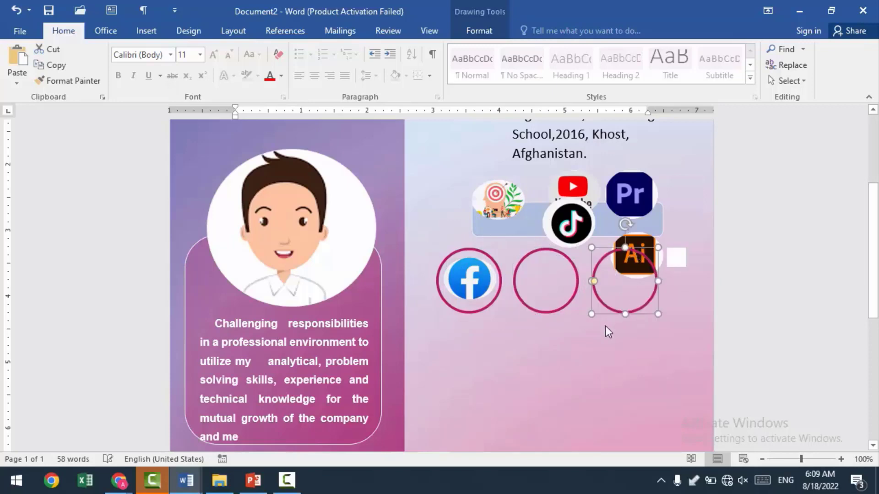
key("ctrl+d")
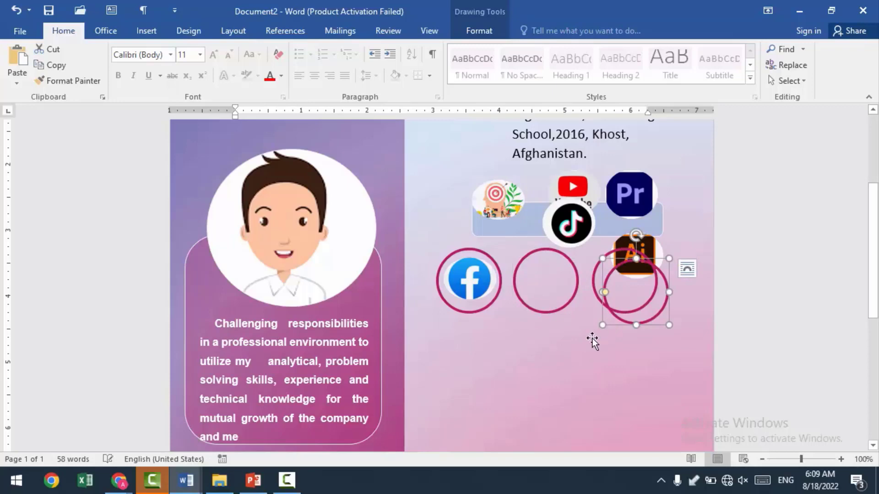
left_click_drag(617, 315, 440, 399)
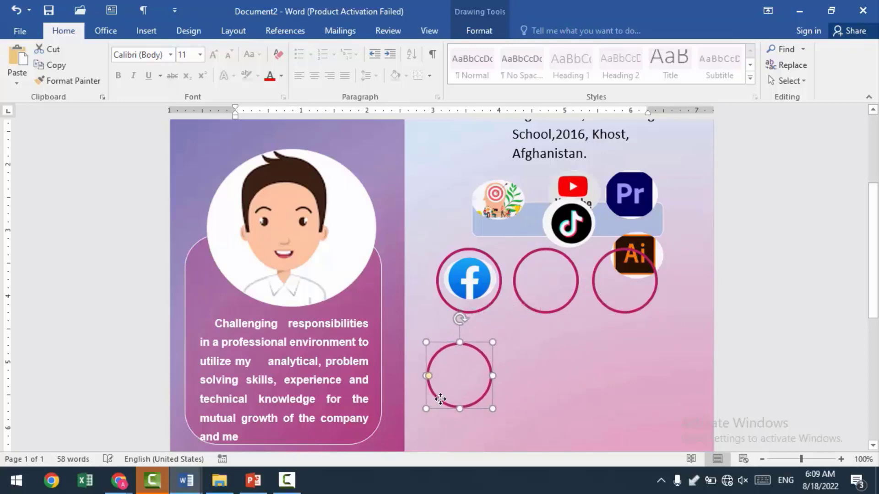
key("Right")
key("Right")
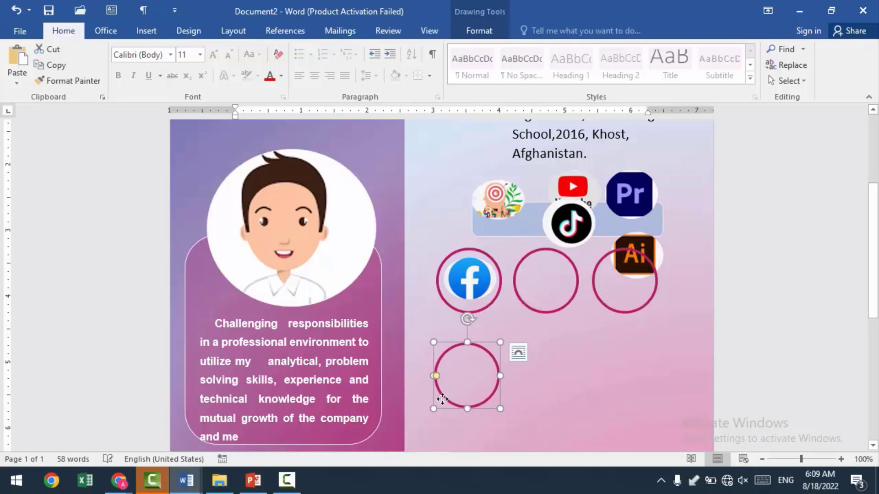
key("ctrl+d")
left_click_drag(486, 354, 633, 342)
key("ctrl+d")
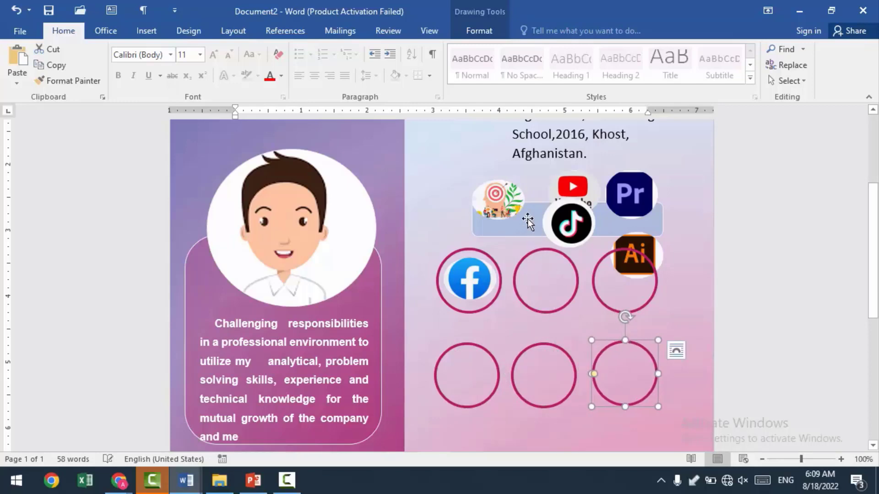
Drag the target, TikTok, Premiere Pro, YouTube and Ai icons into the empty rings
left_click(502, 211)
left_click_drag(502, 212, 468, 375)
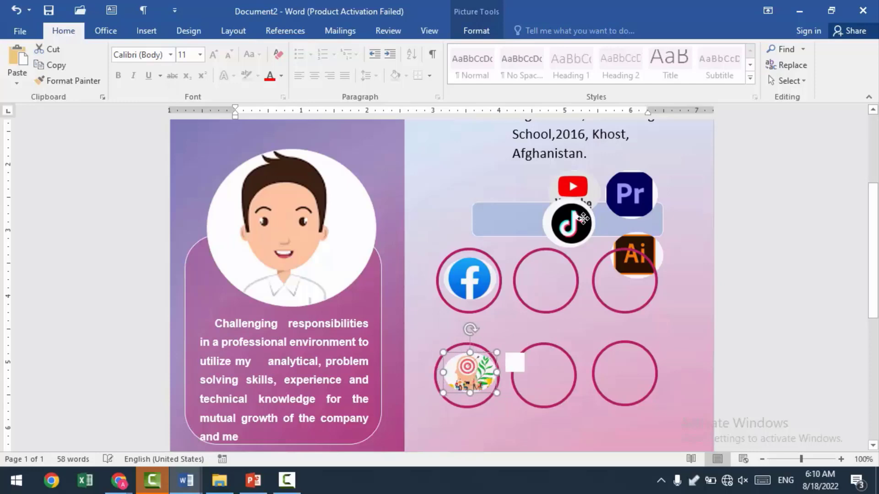
left_click_drag(580, 225, 552, 286)
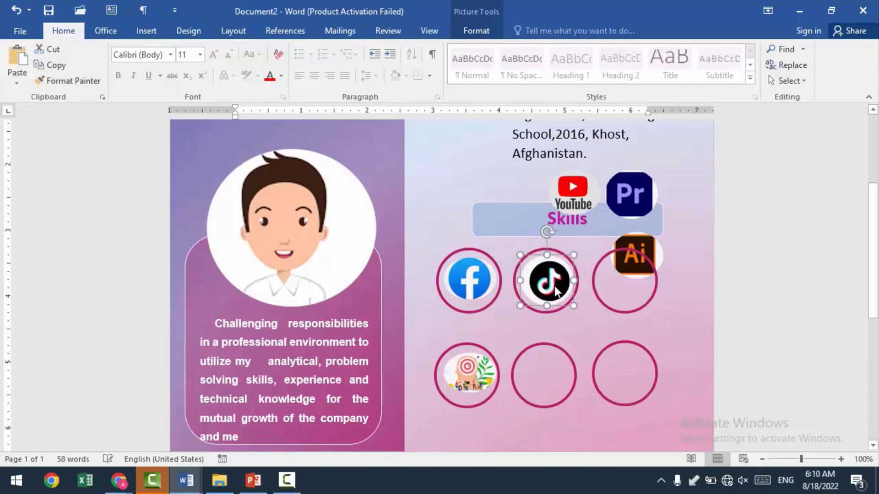
left_click_drag(553, 285, 557, 291)
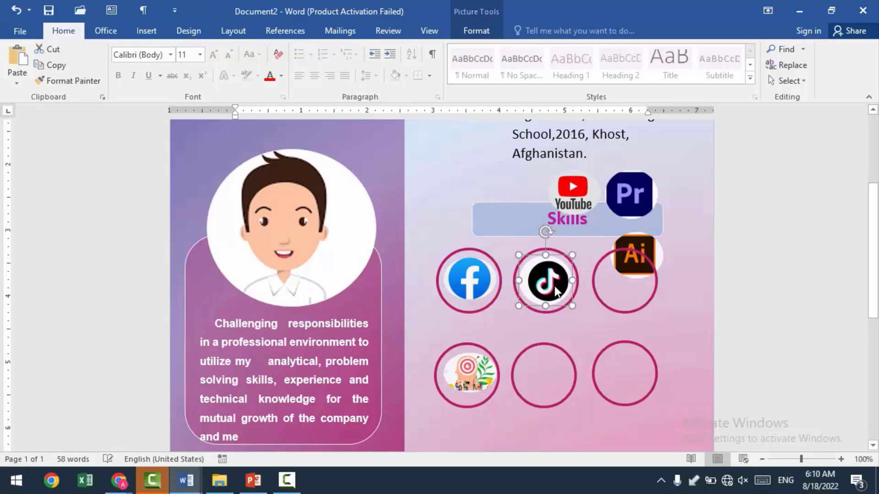
left_click_drag(622, 207, 626, 364)
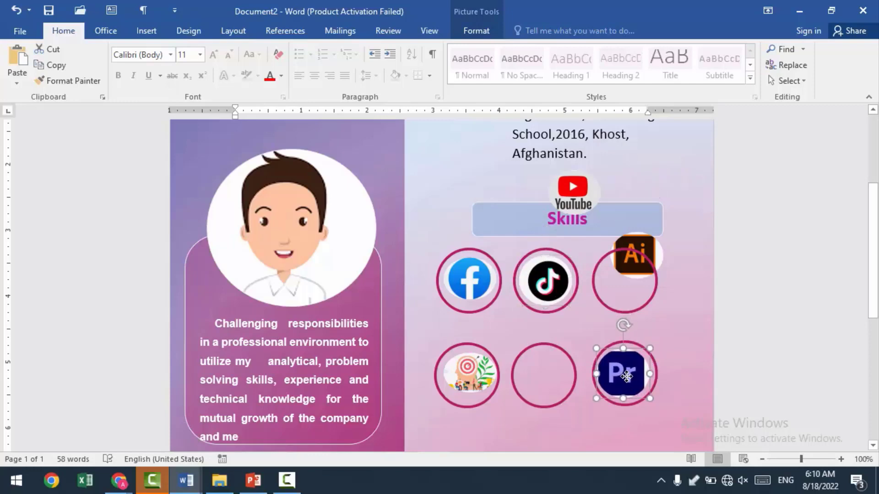
left_click_drag(626, 365, 627, 377)
left_click_drag(591, 198, 551, 374)
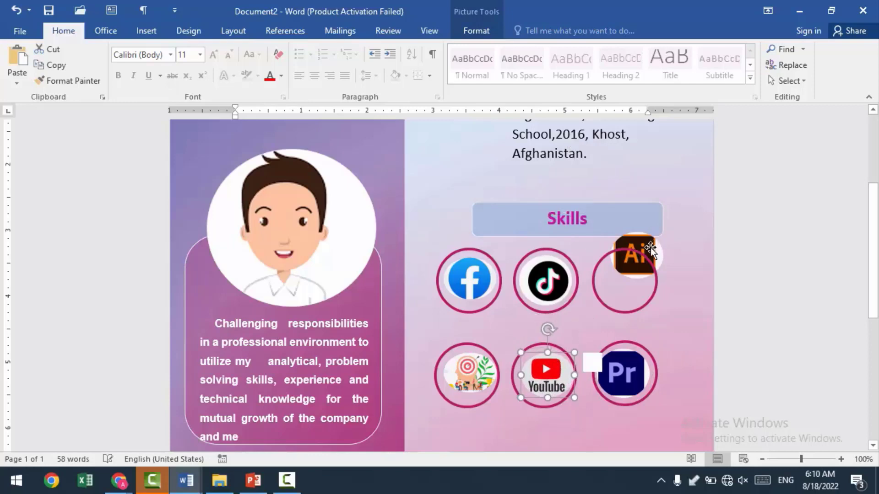
left_click_drag(650, 248, 641, 269)
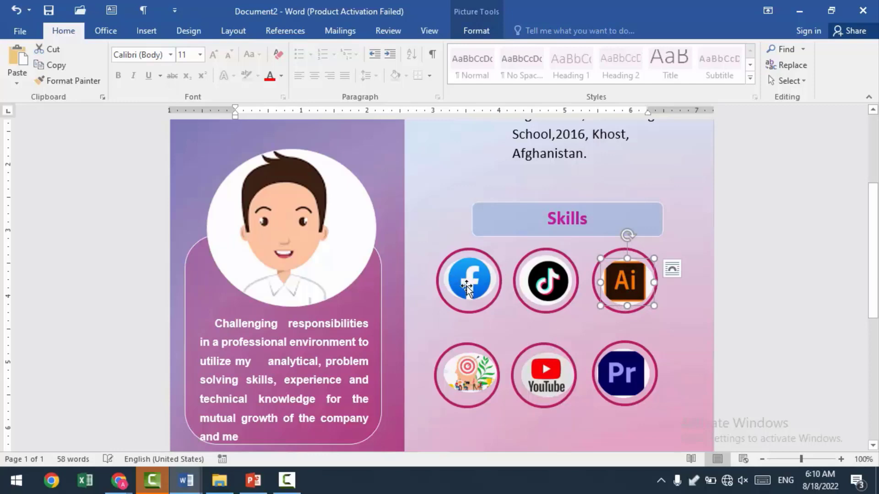
Align Center the Facebook and TikTok icons within their pink rings
left_click(462, 251)
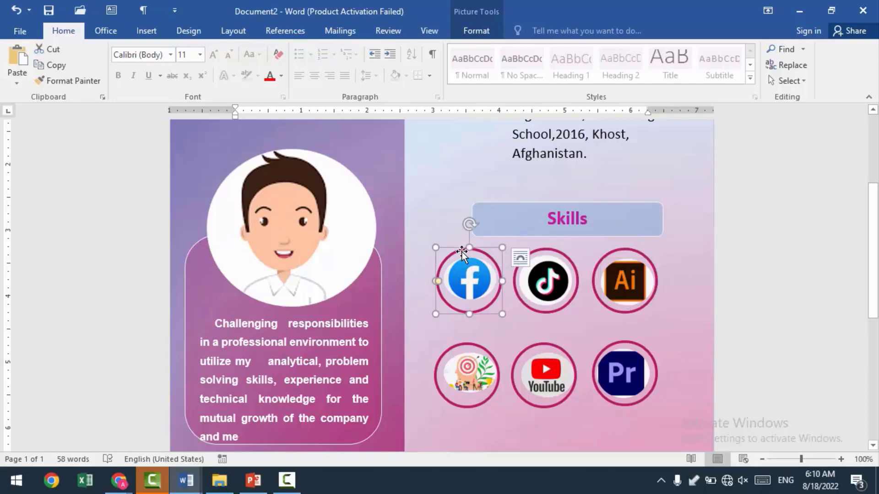
left_click(470, 282)
left_click(534, 32)
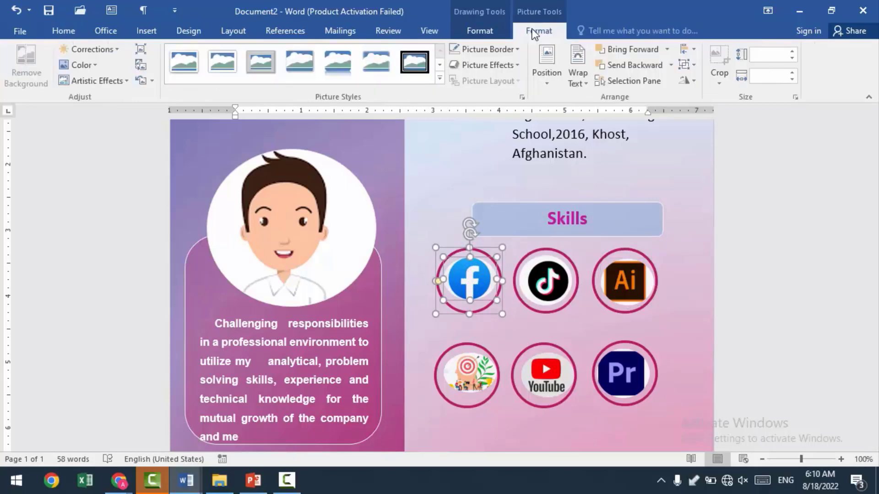
left_click(693, 49)
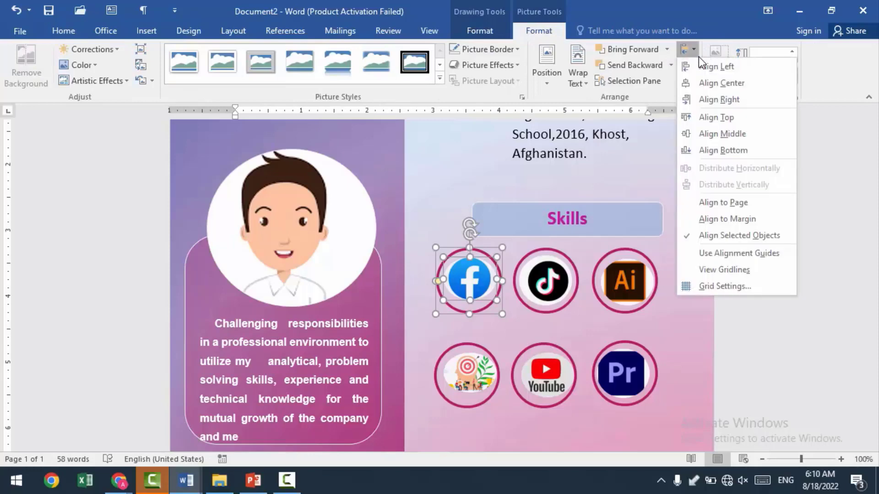
left_click(719, 83)
left_click(549, 281)
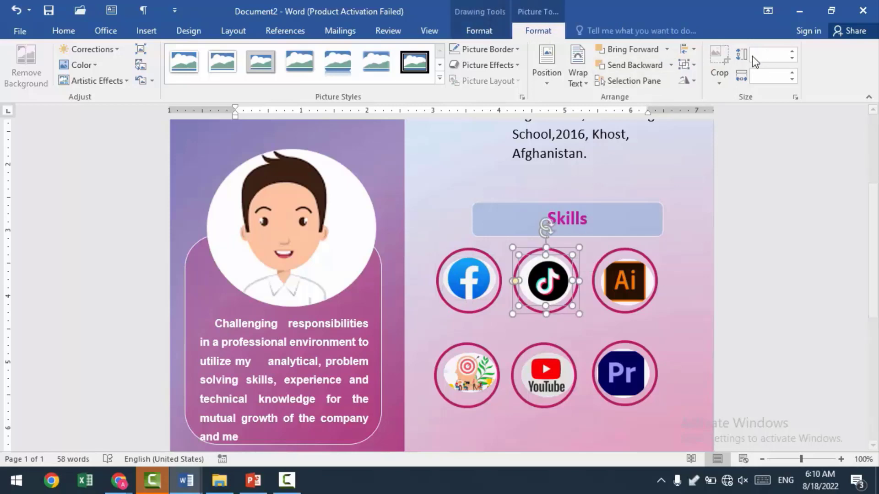
left_click(695, 49)
left_click(703, 84)
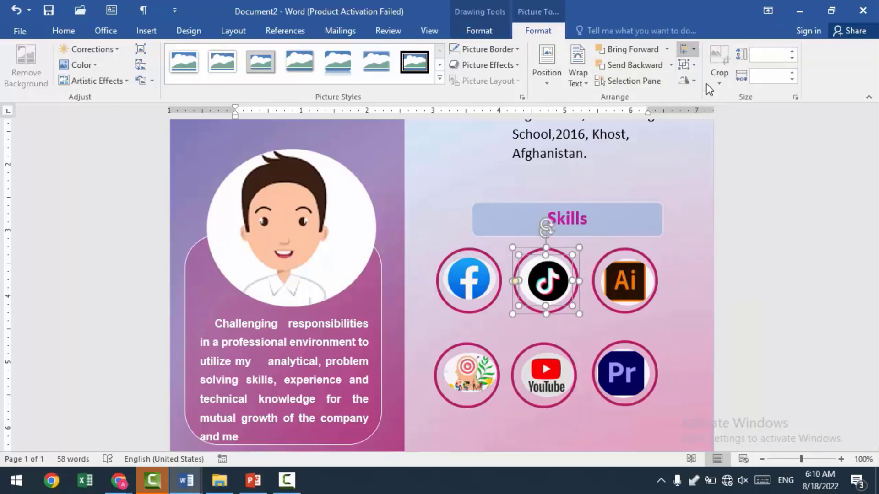
Align Center the Ai and YouTube icons in their rings, then bring the Hubbies heading into view
left_click(642, 281)
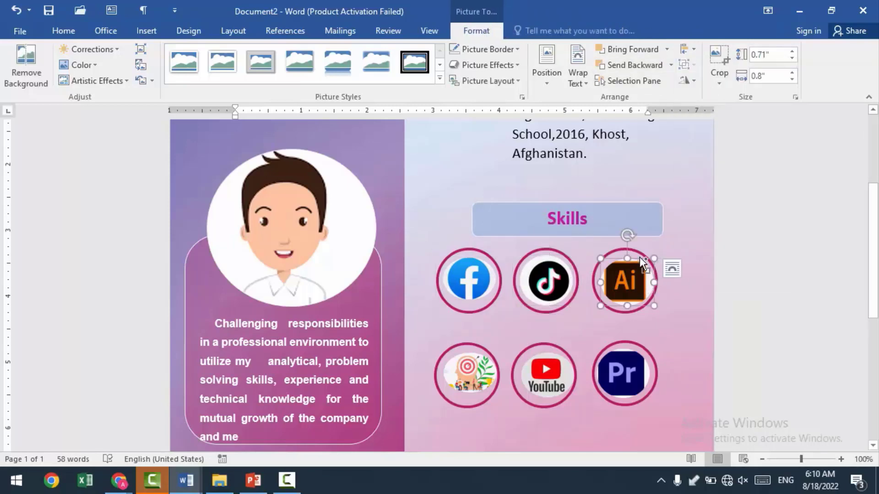
left_click(640, 259, "shift")
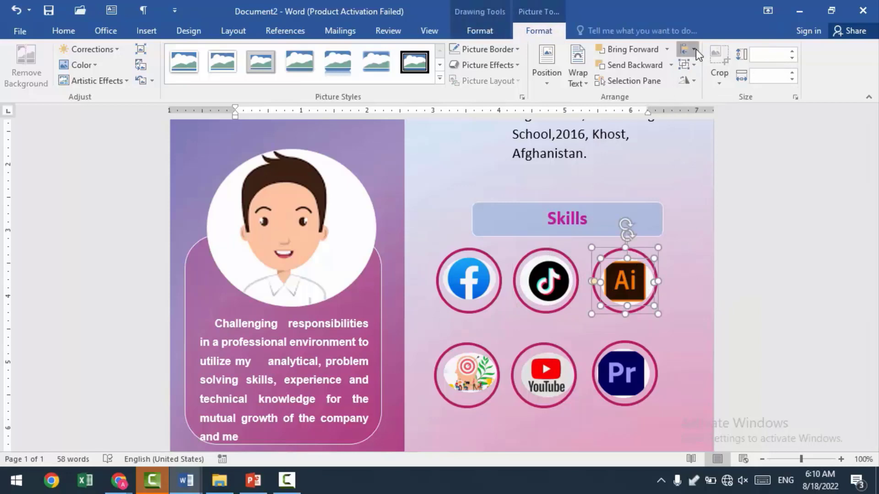
left_click(696, 48)
left_click(725, 84)
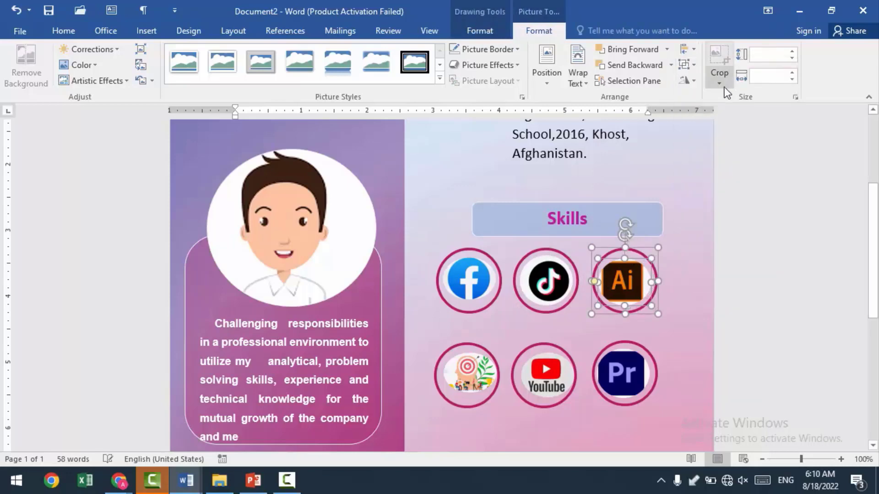
left_click(621, 375)
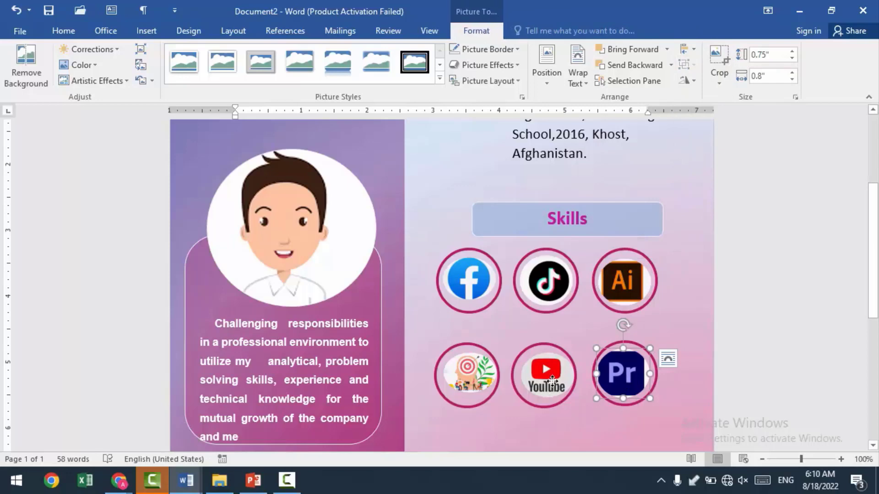
left_click(526, 376)
left_click(525, 378)
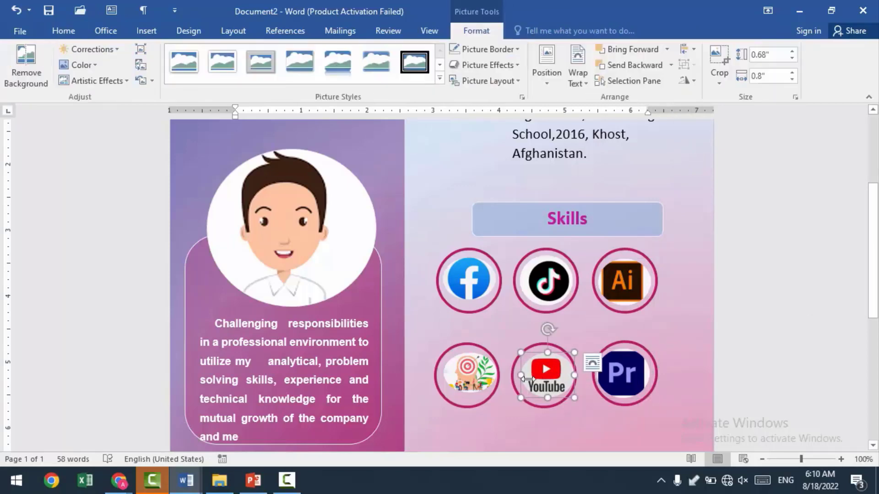
left_click(512, 383, "ctrl")
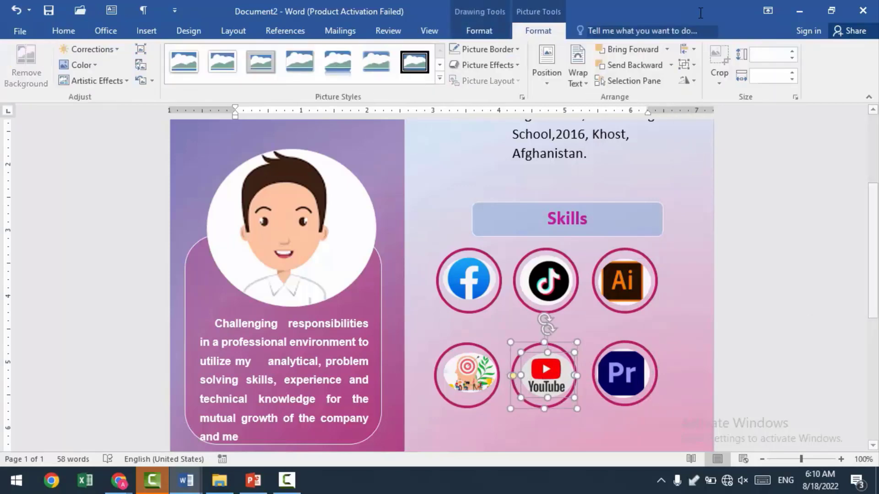
left_click(697, 53)
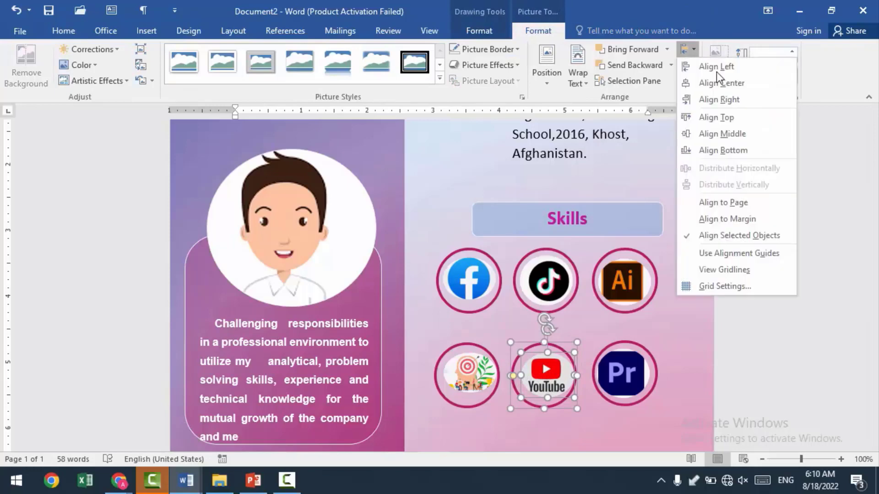
left_click(718, 86)
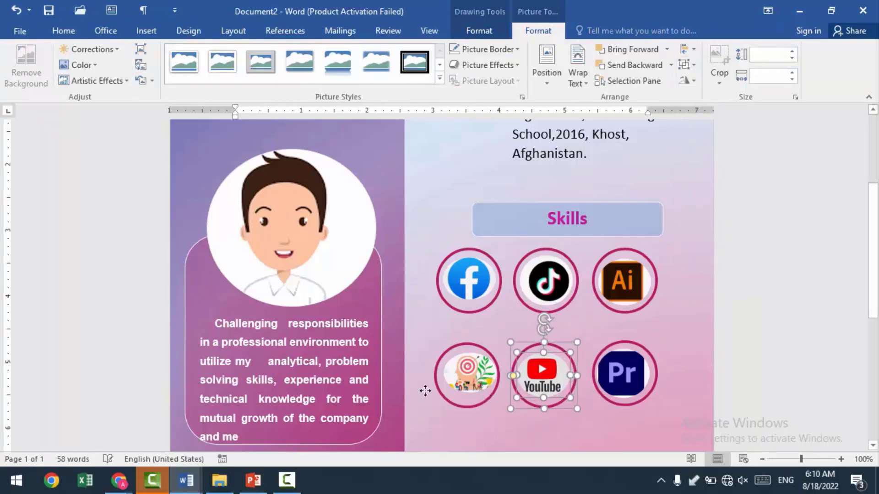
left_click(727, 327)
scroll(755, 327, "up", 3)
scroll(758, 329, "down", 2)
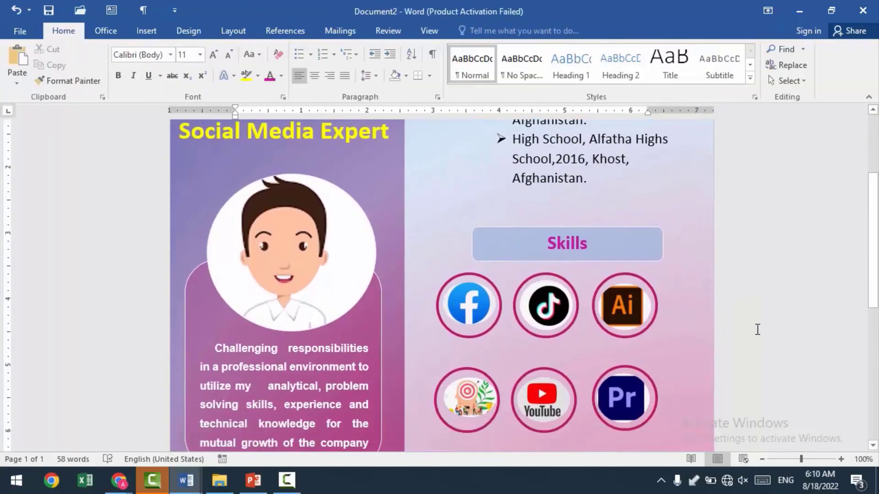
scroll(757, 330, "down", 2)
scroll(742, 330, "down", 3)
scroll(741, 330, "up", 3)
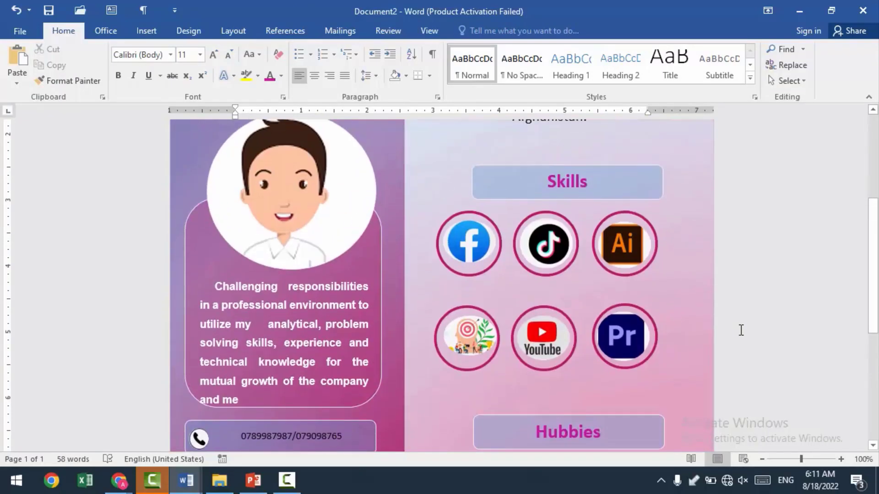
scroll(740, 329, "down", 1)
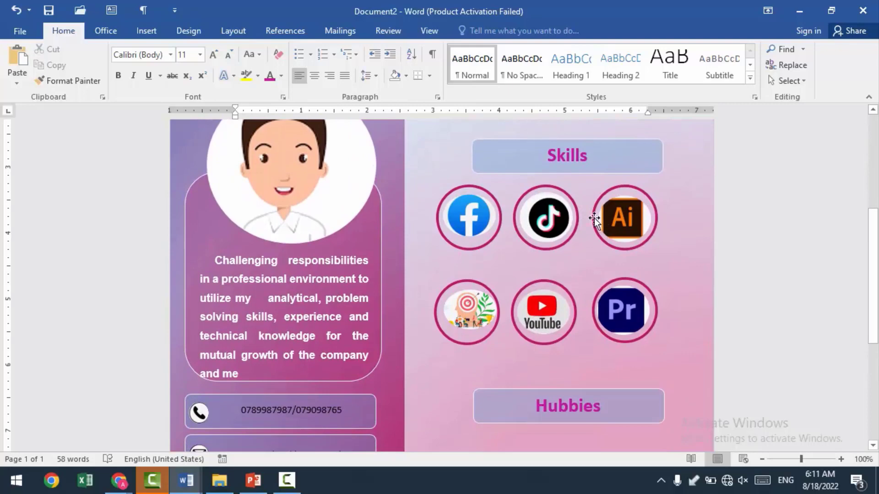
Group all six ringed skill icons into one object and shift it slightly right
left_click(484, 216)
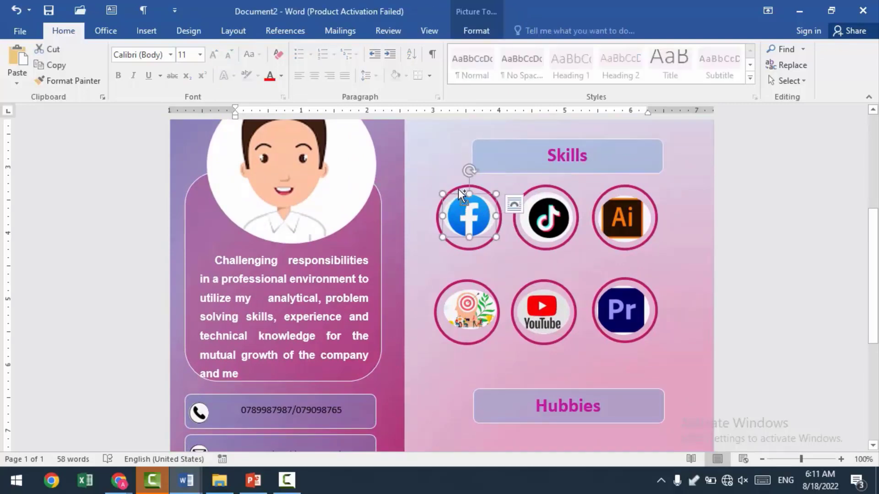
left_click(522, 211, "ctrl")
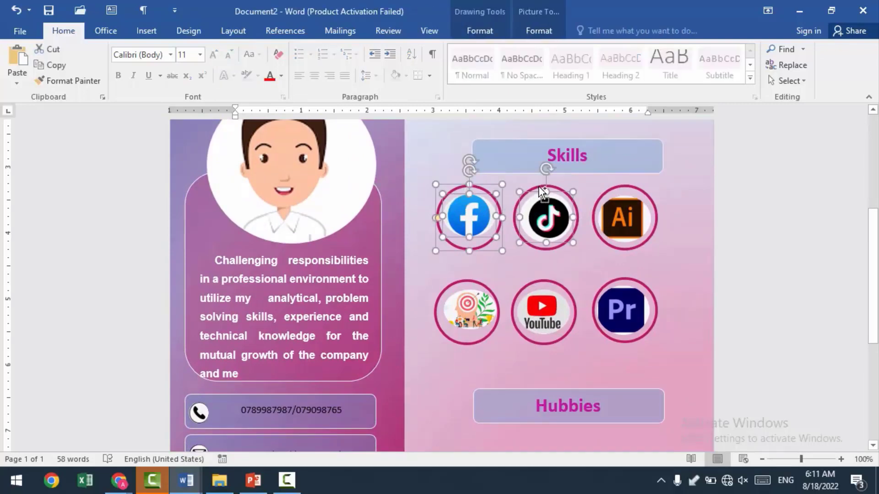
left_click(622, 211, "ctrl")
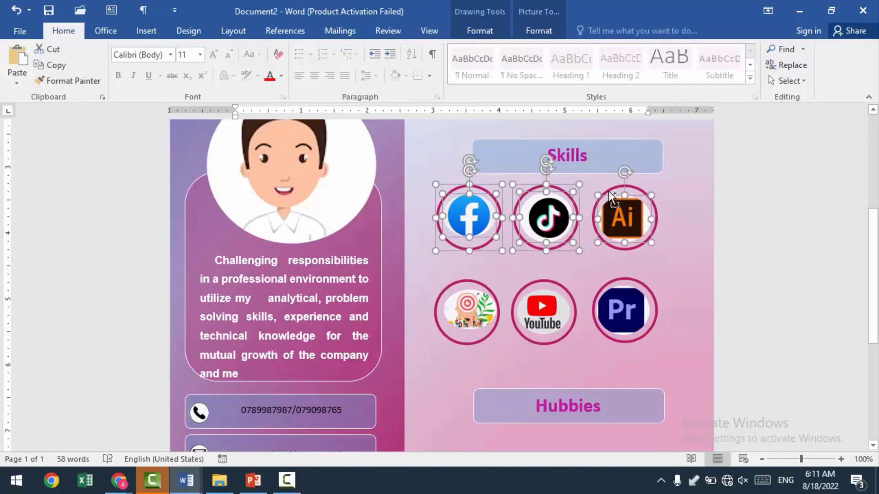
left_click(624, 309, "ctrl")
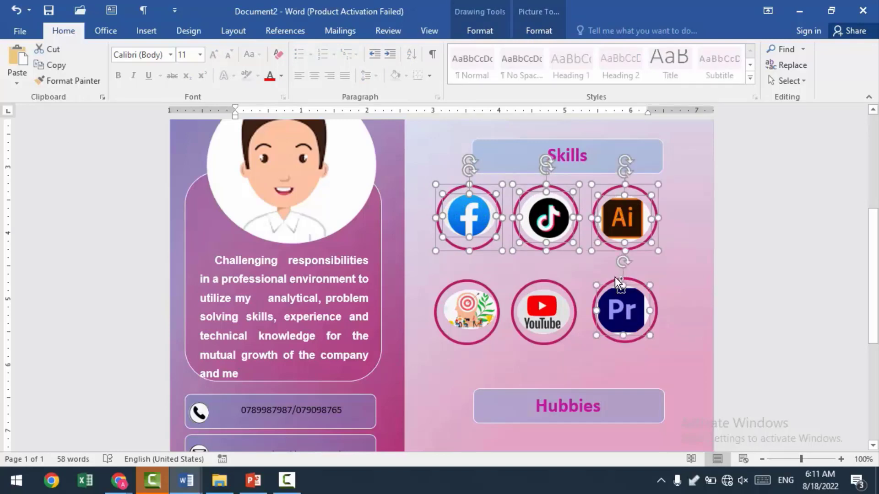
left_click(613, 279, "ctrl")
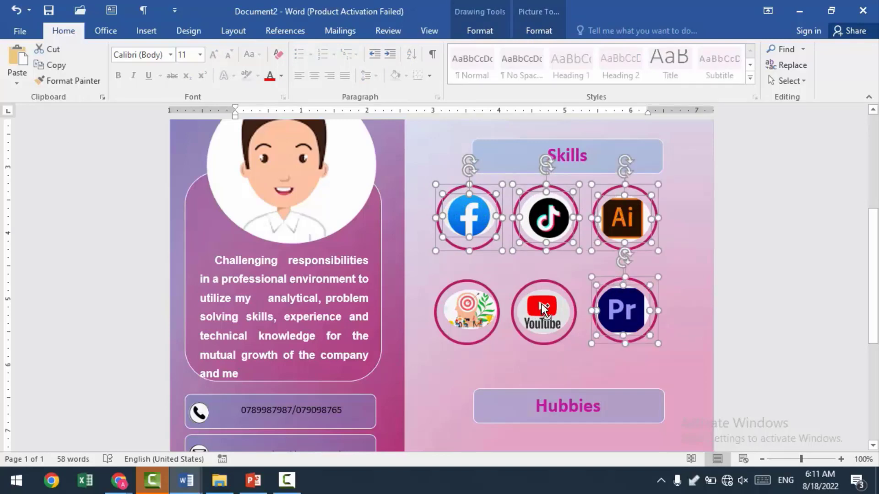
left_click(541, 304, "ctrl")
left_click(534, 284, "ctrl")
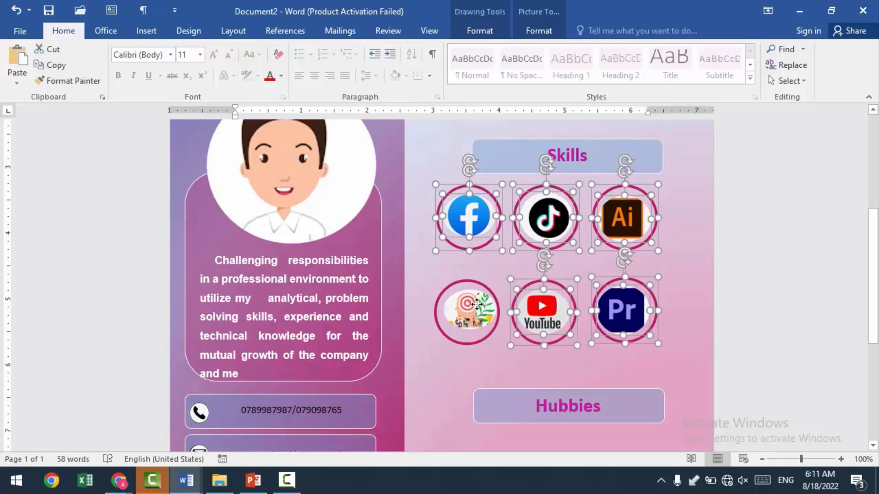
left_click(464, 291, "ctrl")
left_click(461, 285, "ctrl")
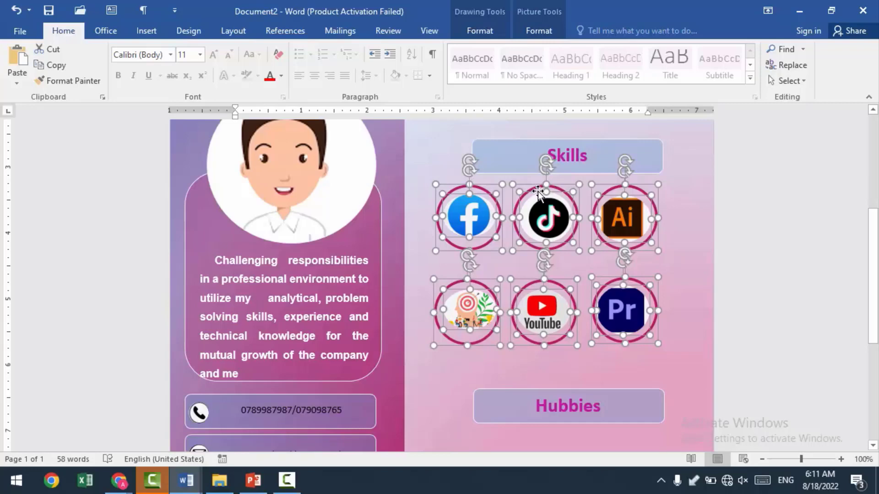
right_click(539, 192)
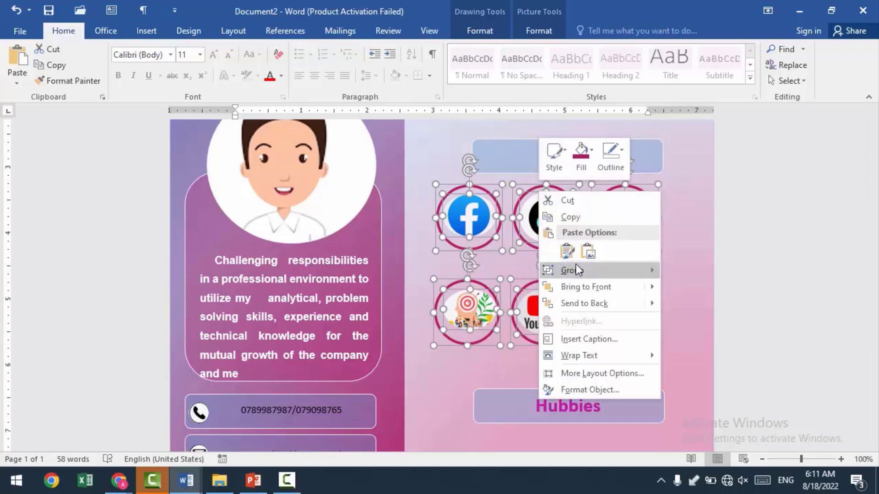
mouse_move(571, 270)
left_click(680, 274)
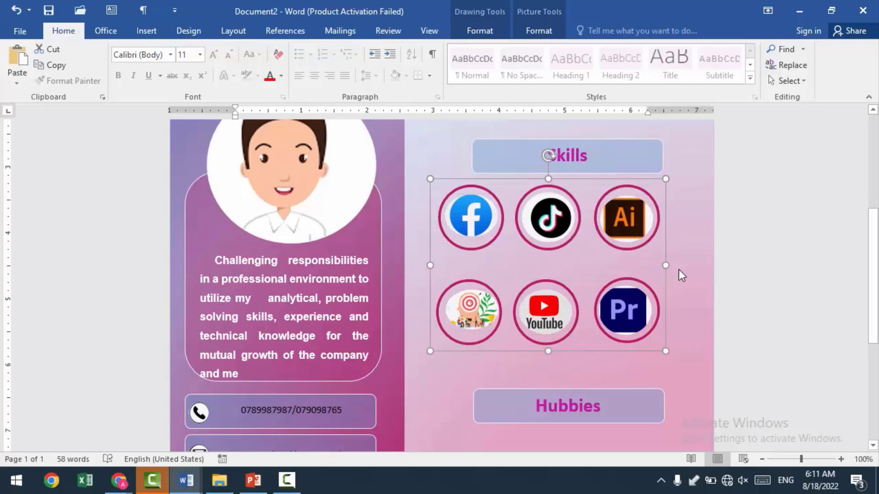
left_click_drag(592, 186, 611, 178)
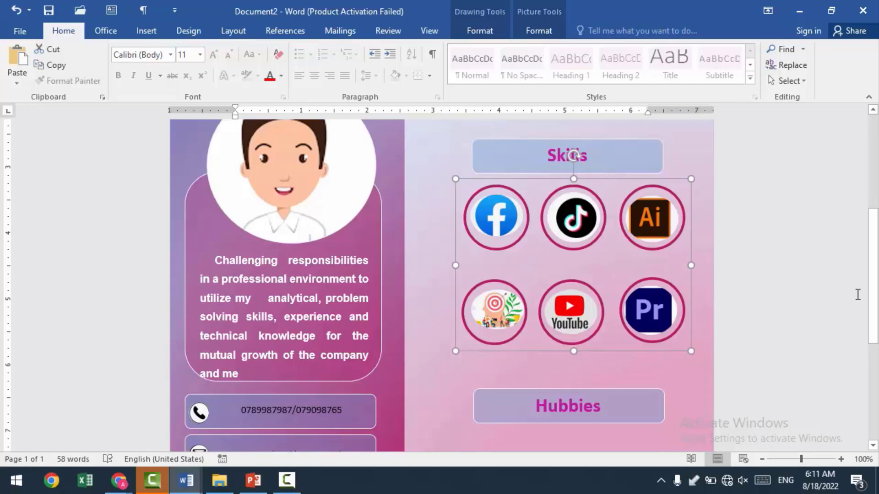
left_click(766, 343)
scroll(762, 338, "up", 4)
scroll(758, 302, "down", 5)
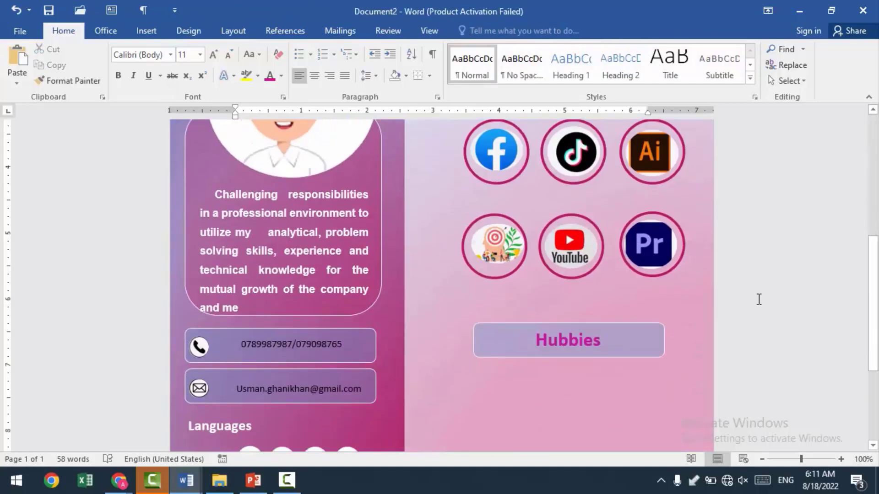
scroll(757, 299, "up", 2)
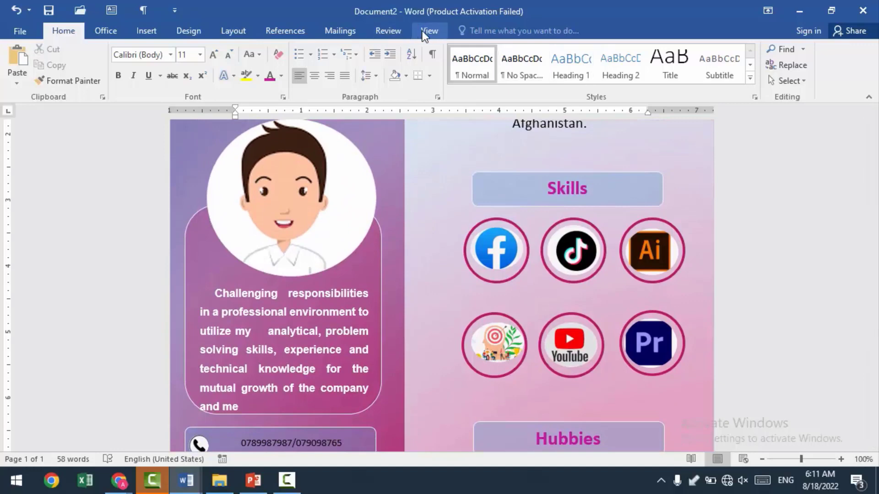
left_click(424, 31)
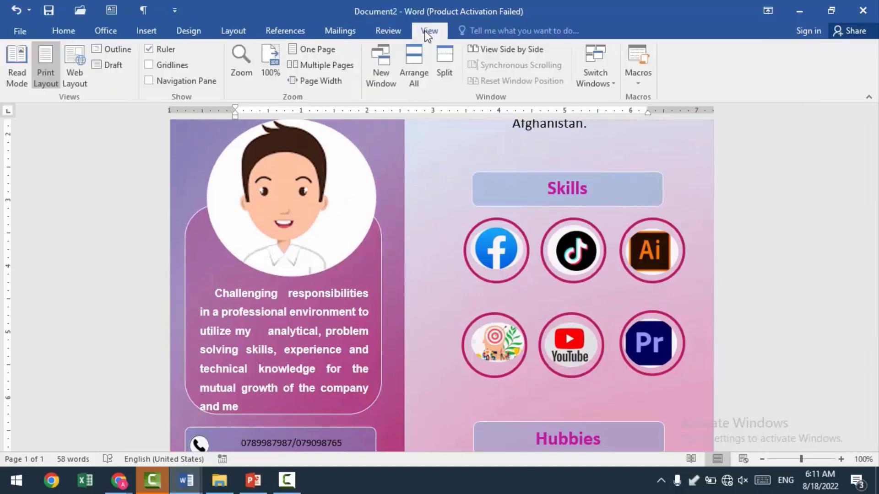
left_click(313, 52)
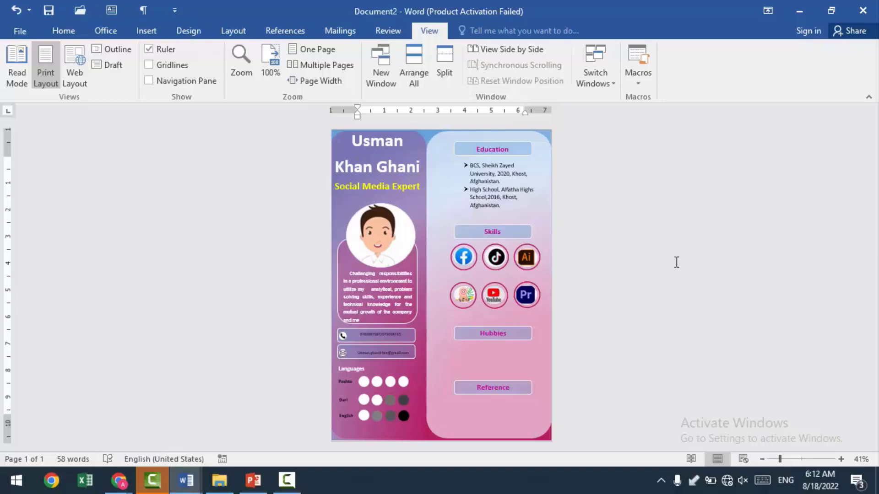
key("F10")
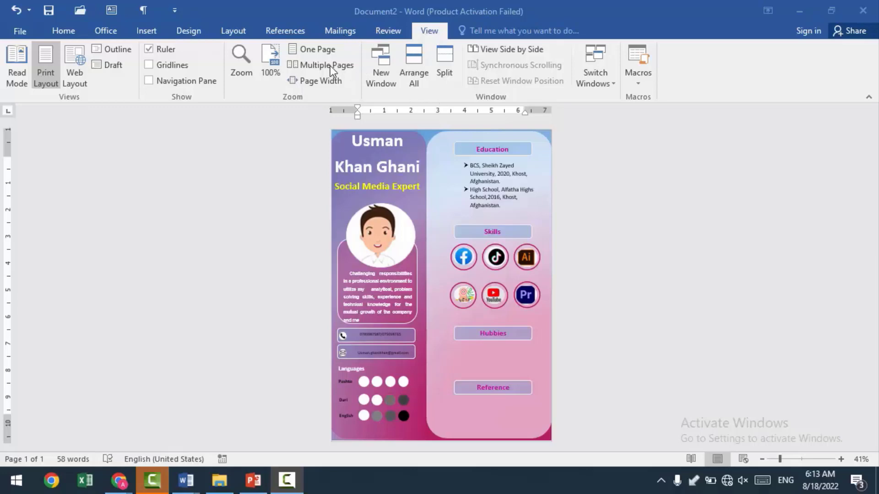
At 100% zoom, nudge the Hubbies heading up three steps closer to the skills icons
left_click(276, 53)
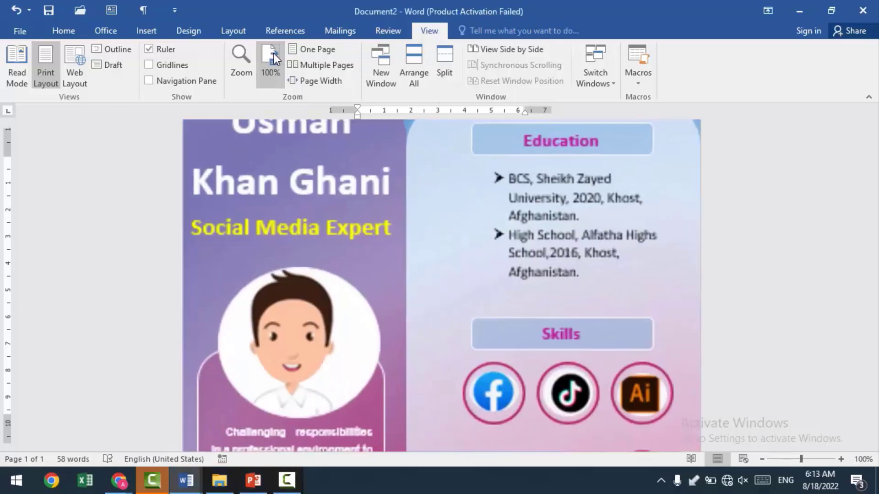
scroll(760, 305, "down", 2)
scroll(760, 304, "down", 5)
scroll(759, 302, "down", 4)
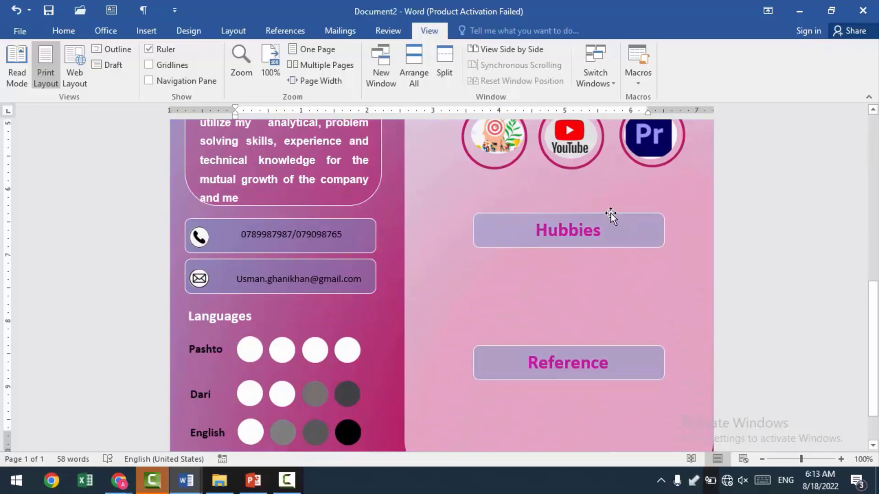
left_click(611, 213)
key("Up")
key("Up")
key("Up")
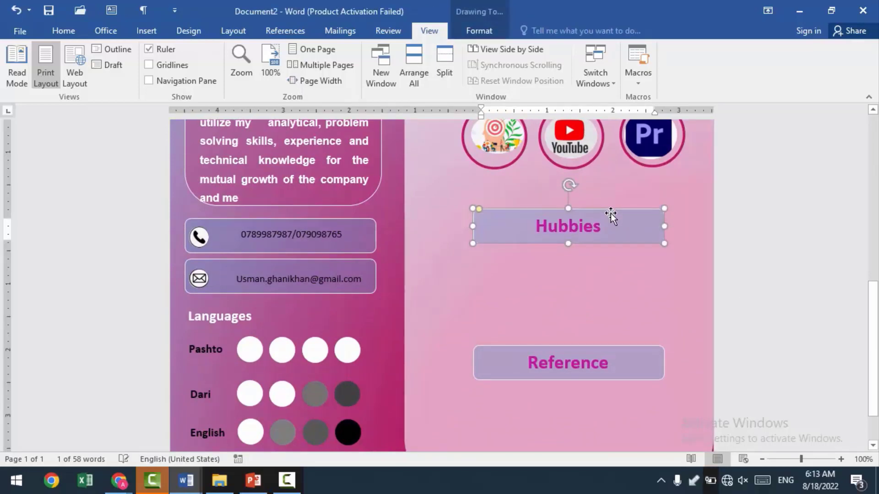
key("Up")
key("Up")
key("Up")
key("Up")
key("Up")
key("Up")
key("Up")
key("Up")
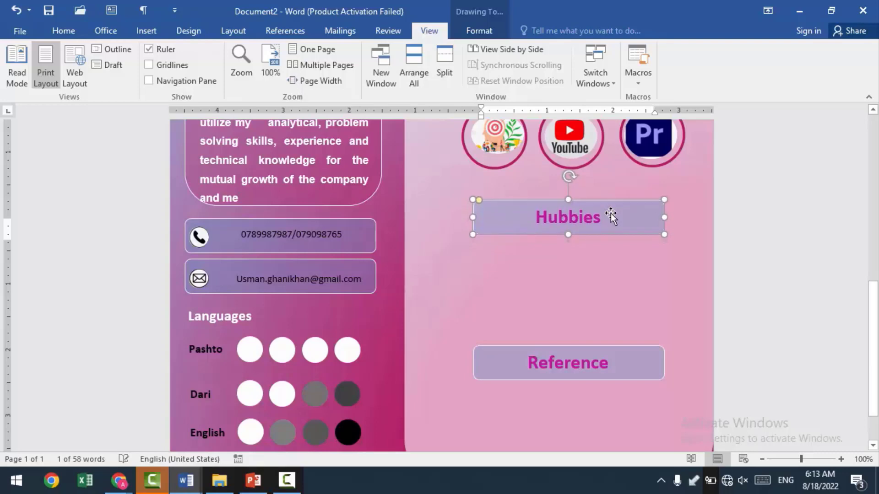
key("Up")
key("Up")
key("Up")
key("Up")
key("Up")
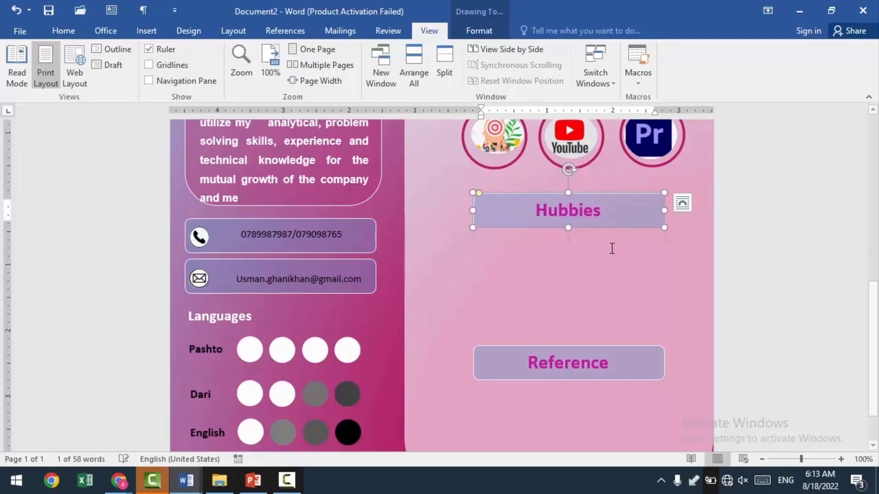
left_click(614, 251)
Select the Education text box
scroll(774, 235, "up", 5)
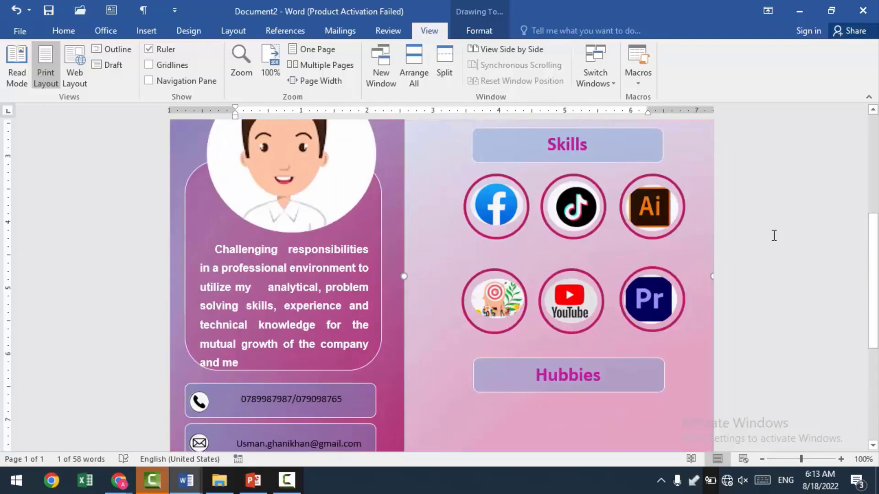
scroll(774, 236, "up", 4)
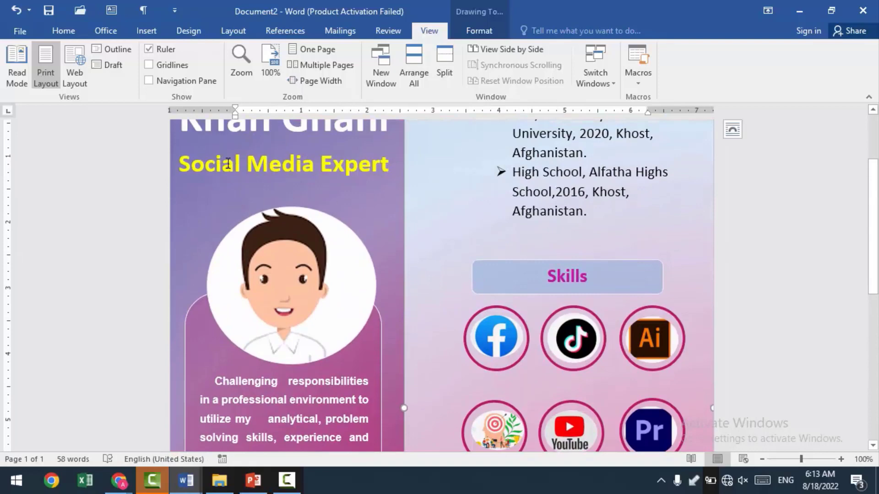
left_click(630, 236)
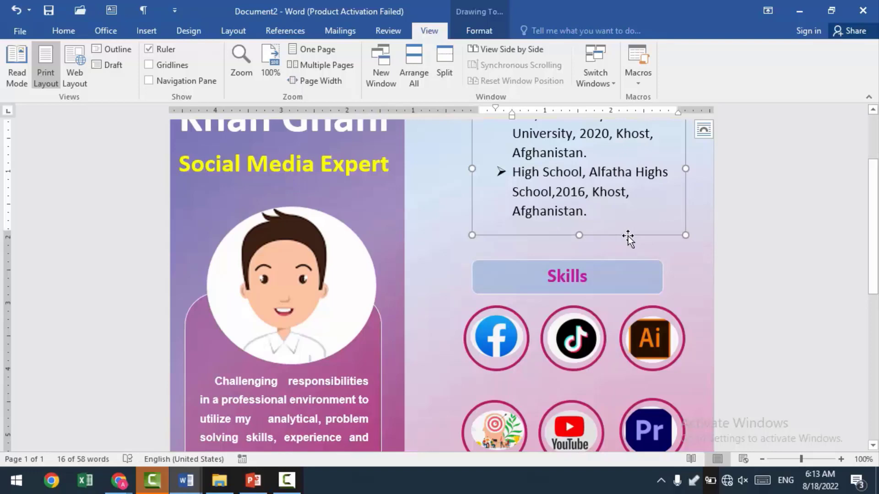
scroll(688, 298, "down", 5)
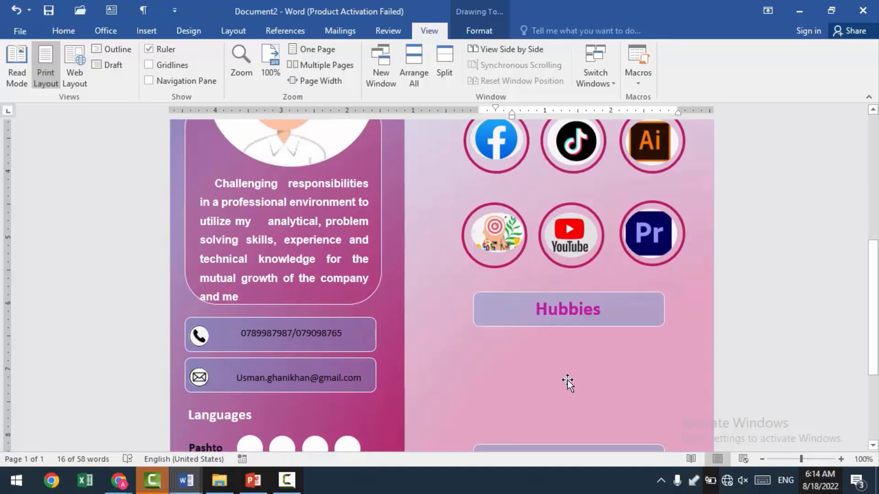
scroll(375, 218, "up", 4)
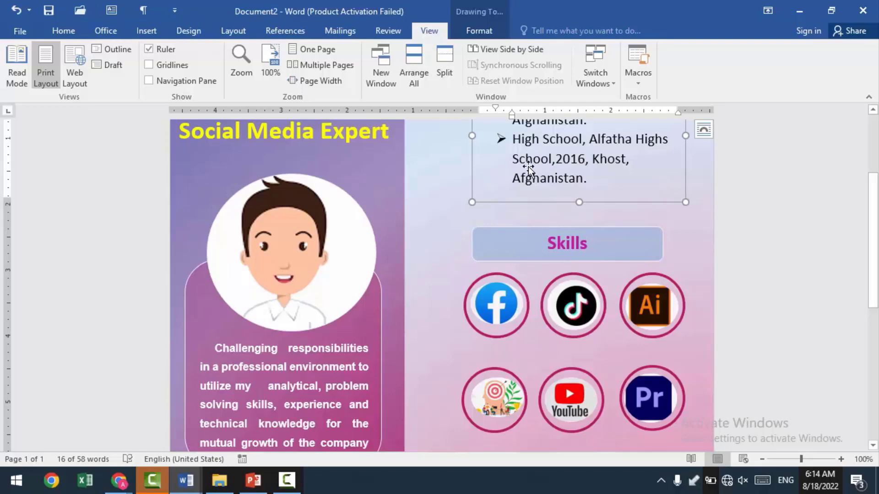
Duplicate the Education text box, move the copy below the Hubbies heading, and select its text
key("ctrl+d")
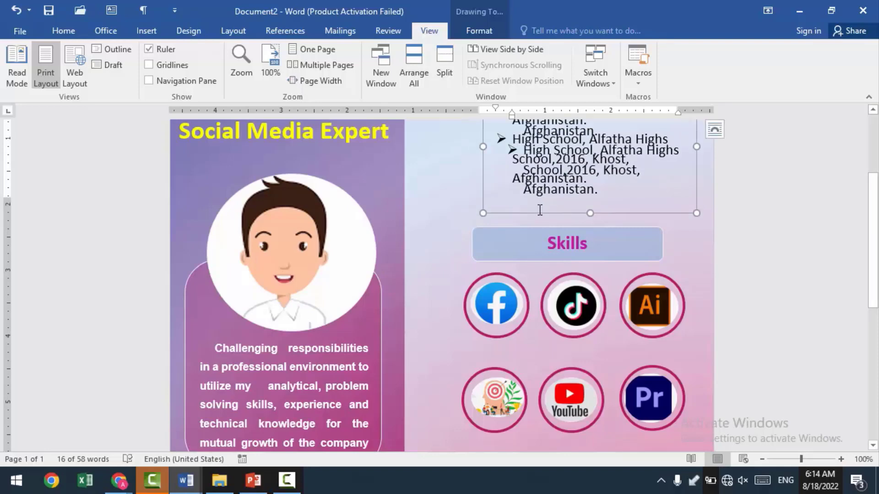
left_click_drag(531, 368, 530, 428)
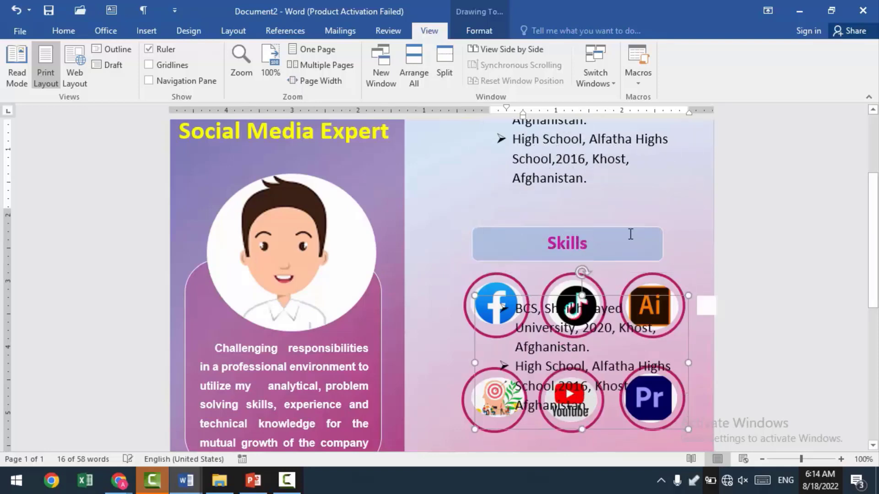
scroll(630, 233, "down", 5)
left_click_drag(610, 236, 607, 433)
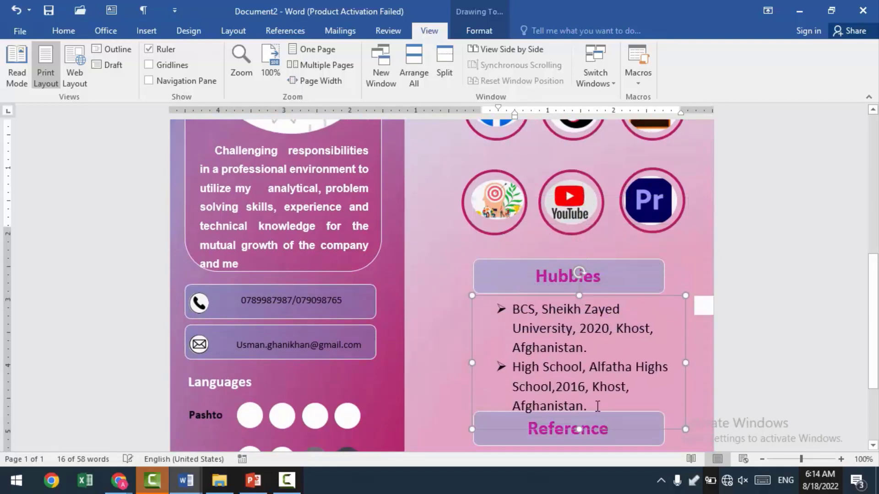
left_click_drag(591, 407, 521, 316)
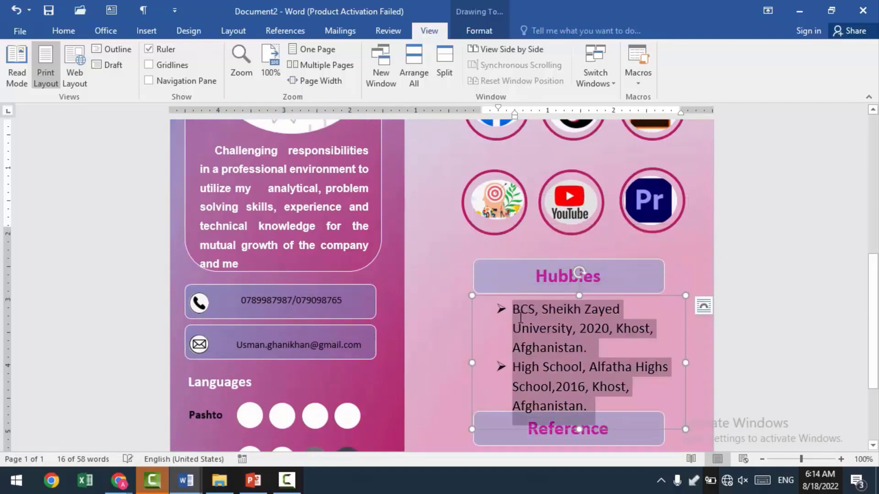
Replace the copied text with bullets Facebooking, Social Media Marketing and Learning
type("Faceb")
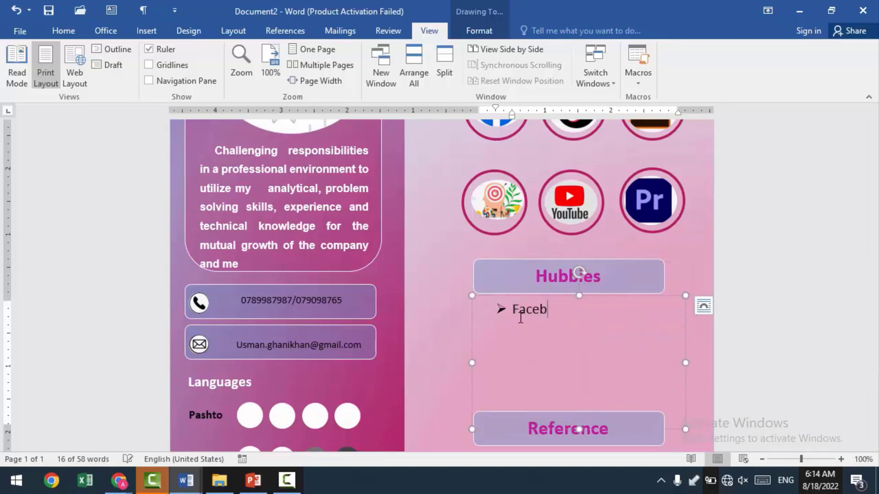
type("ooking")
key("Return")
type("Social Media")
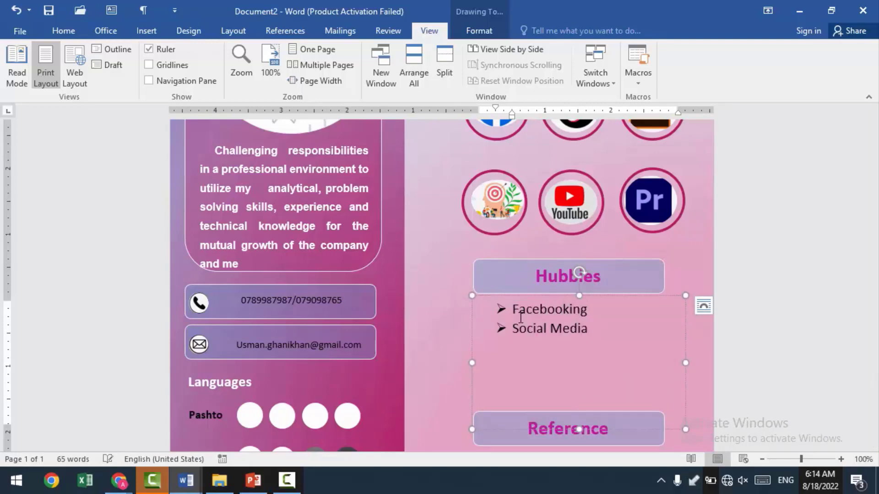
type(" Market")
type("ing")
key("Return")
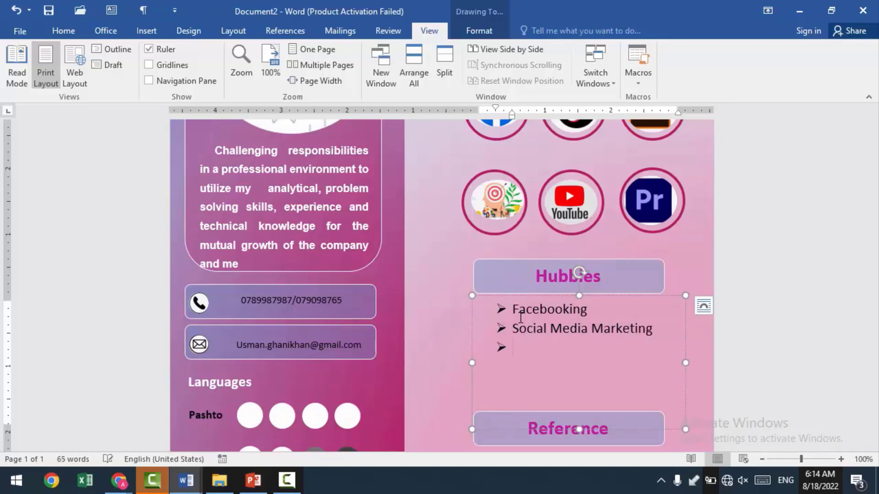
type("Leari")
key("BackSpace")
type("n")
type("ing")
key("Return")
Add the bullets Practicisng and New Skill Improvement to the Hubbies list
type("Pract")
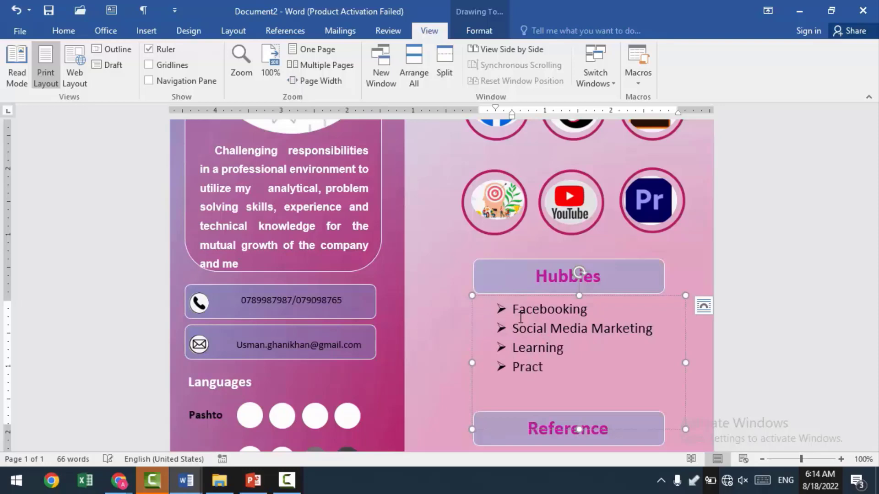
type("icisng")
key("Return")
type("Lear")
key("BackSpace")
key("BackSpace")
key("BackSpace")
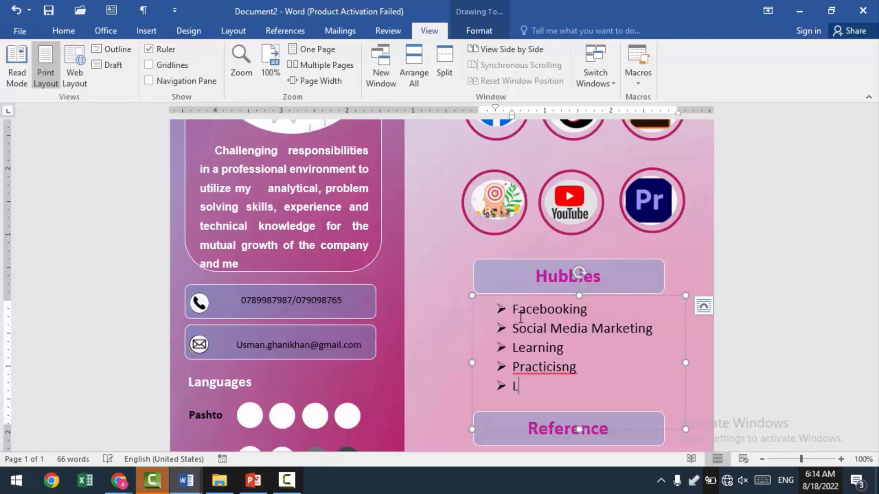
key("BackSpace")
type("New")
type(" Skill Imp")
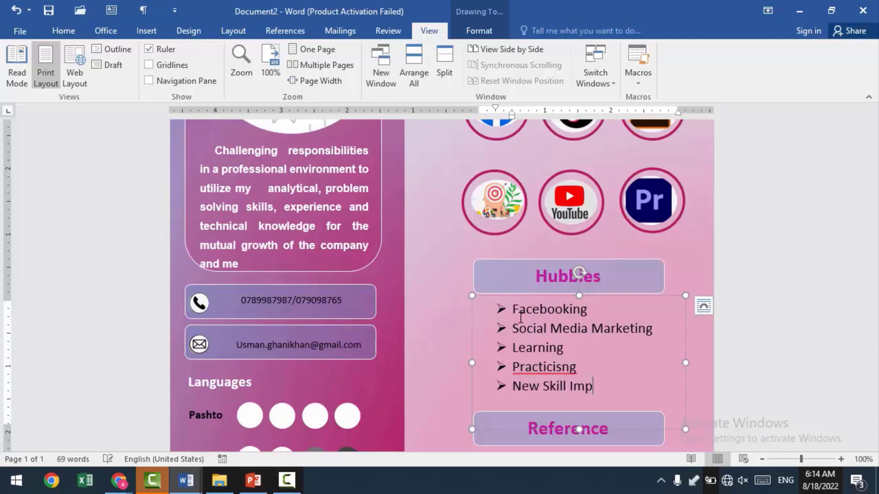
type("rovement")
key("BackSpace")
key("BackSpace")
key("BackSpace")
key("BackSpace")
type("ment")
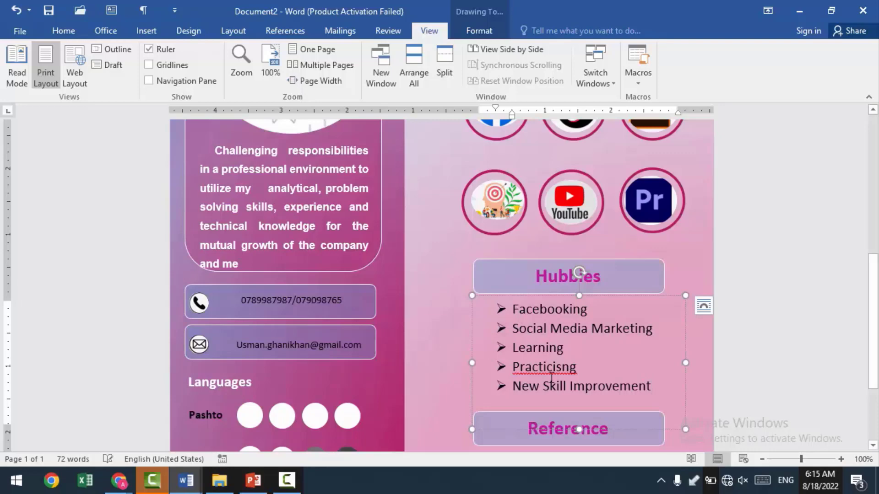
Correct the misspelled Practicisng to Practicing using the spelling suggestion
left_click(550, 385)
left_click(540, 369)
right_click(535, 371)
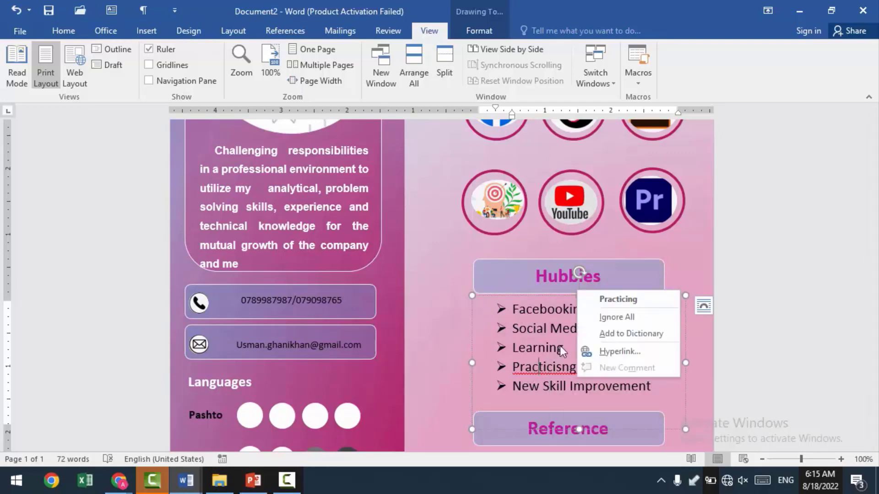
left_click(597, 300)
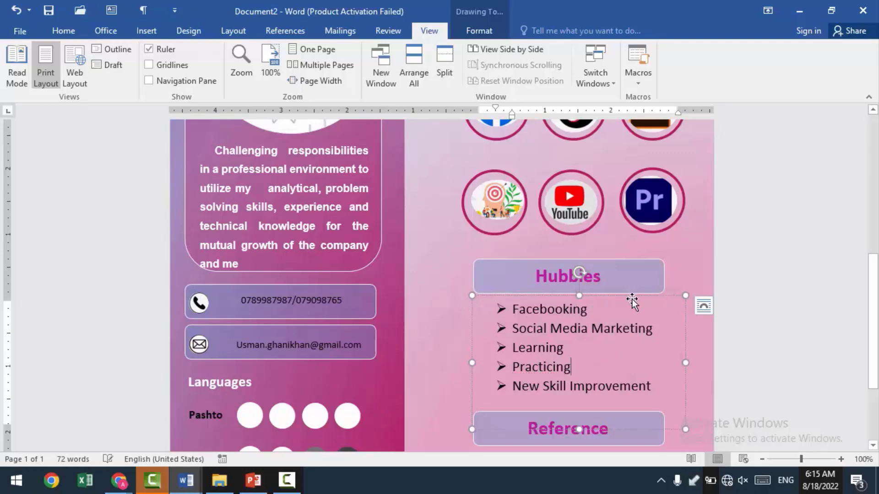
left_click(764, 347)
Change the last Hubbies bullet from 'Skill' to 'New Skills Improvement'
scroll(776, 328, "down", 5)
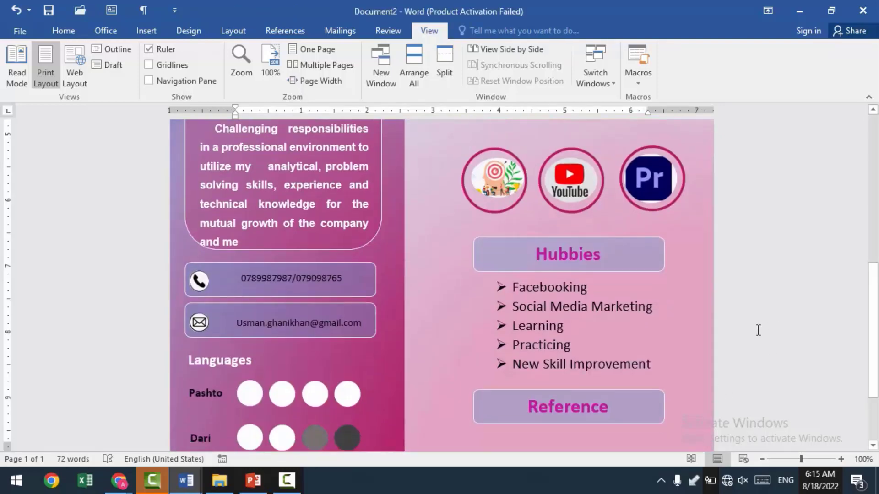
scroll(758, 330, "down", 2)
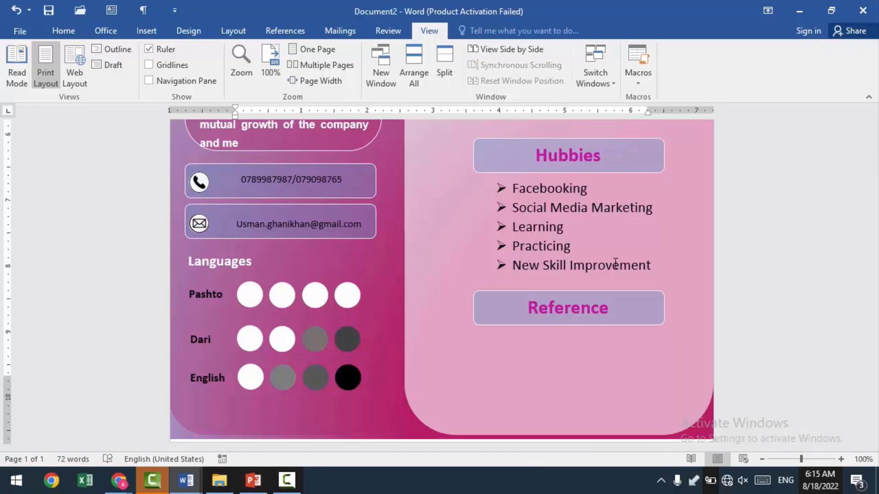
left_click(568, 265)
type("s")
left_click(759, 274)
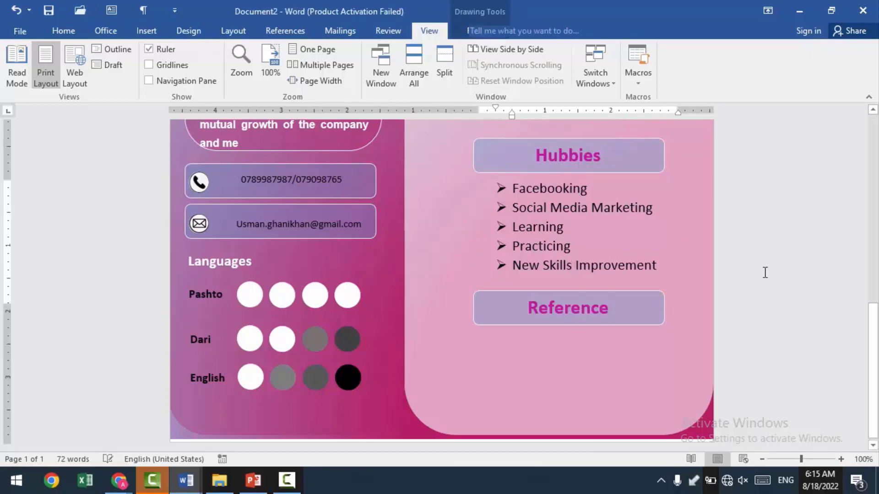
Drag the Hubbies text box's bottom edge up so it ends above Reference
scroll(765, 272, "up", 10)
scroll(765, 286, "down", 5)
scroll(774, 286, "down", 1)
scroll(775, 284, "down", 2)
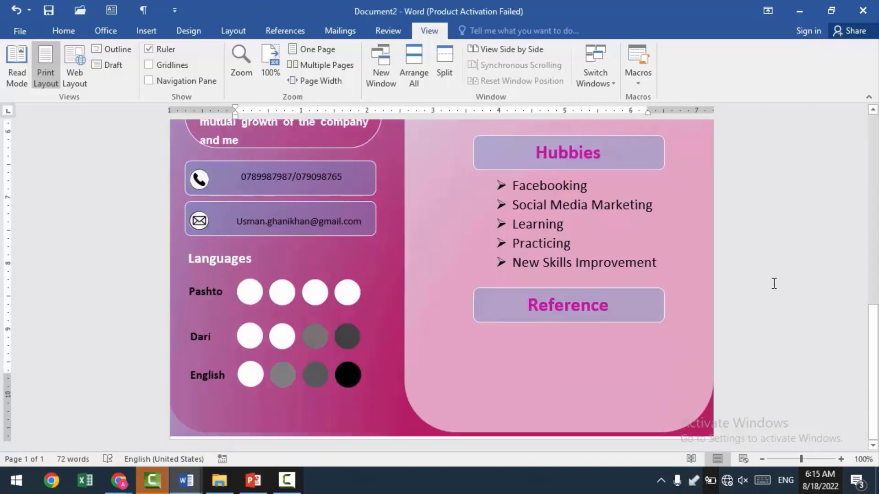
left_click(581, 286)
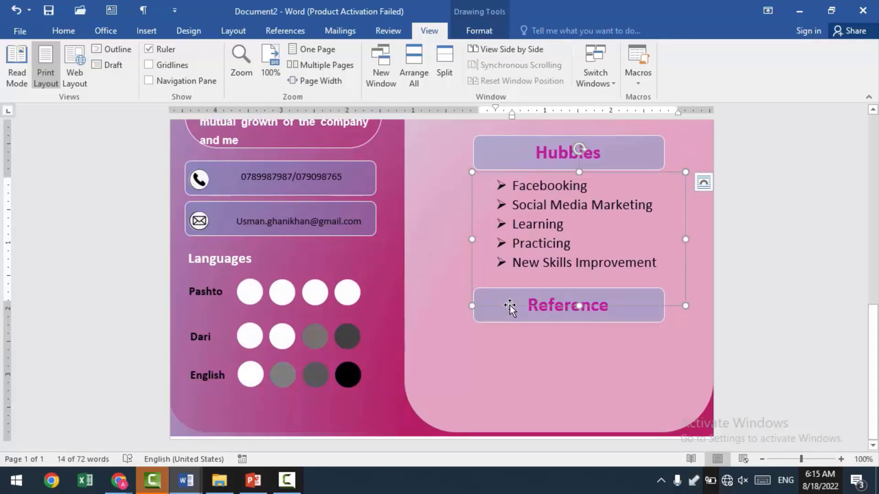
left_click_drag(579, 305, 578, 291)
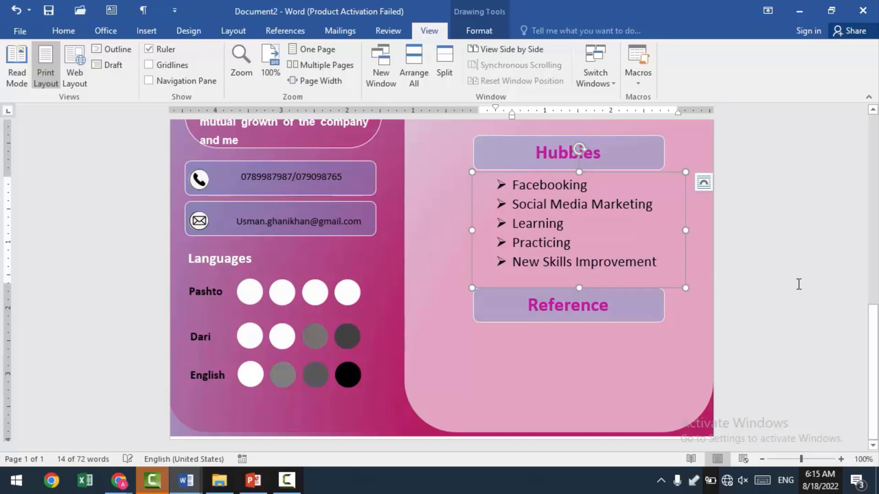
scroll(799, 284, "up", 5)
scroll(789, 314, "up", 3)
left_click(761, 328)
Select the whole Hubbies list box as a shape
scroll(756, 323, "down", 5)
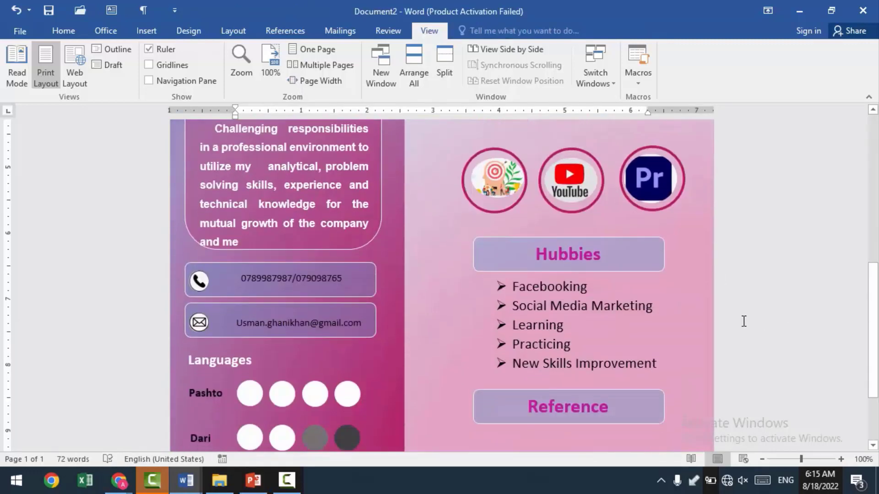
scroll(700, 288, "down", 5)
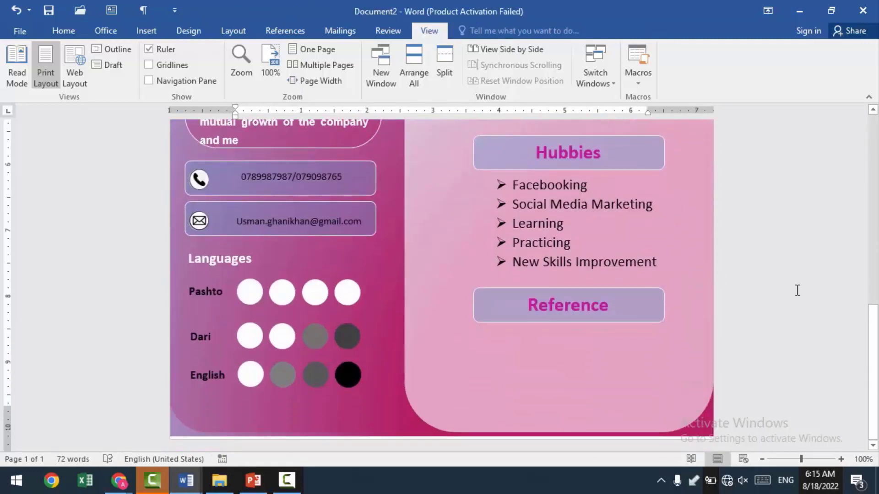
scroll(797, 290, "up", 10)
scroll(797, 290, "up", 5)
scroll(797, 291, "down", 10)
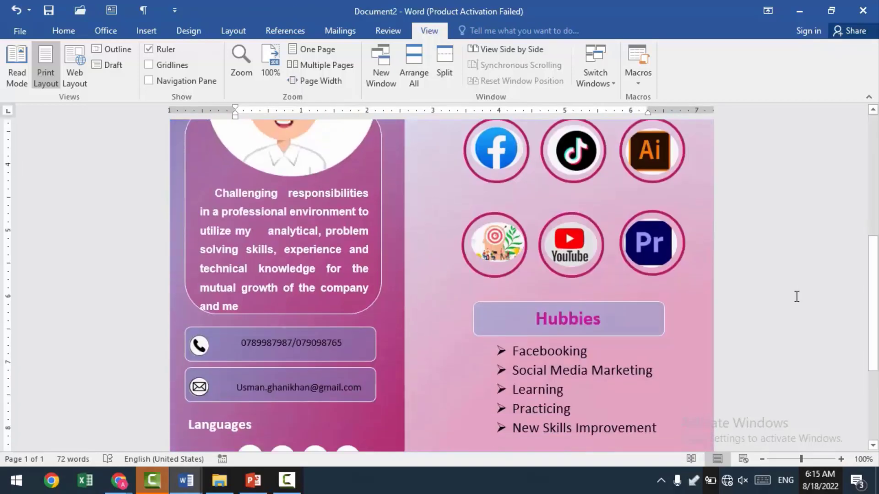
scroll(796, 295, "down", 3)
scroll(797, 297, "down", 1)
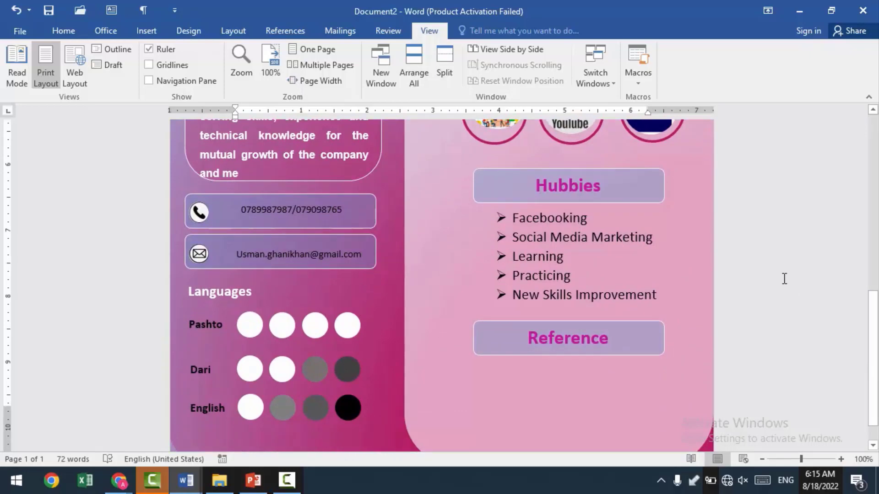
left_click(556, 296)
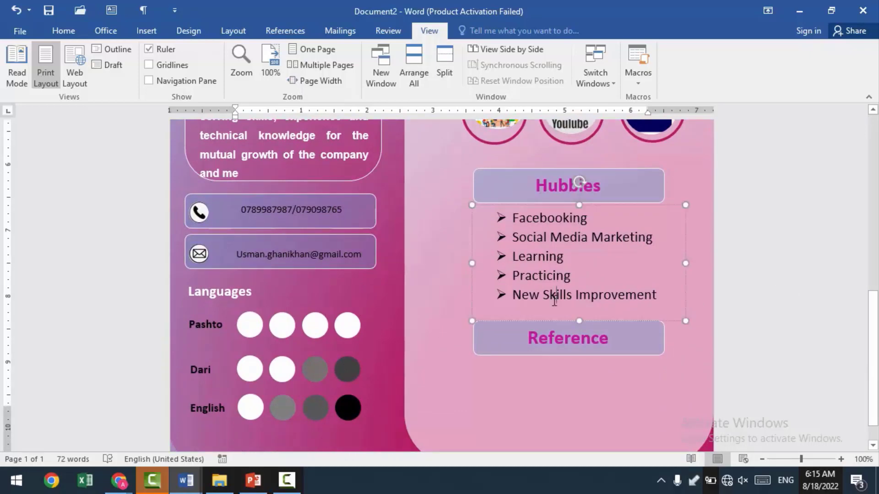
left_click(511, 324)
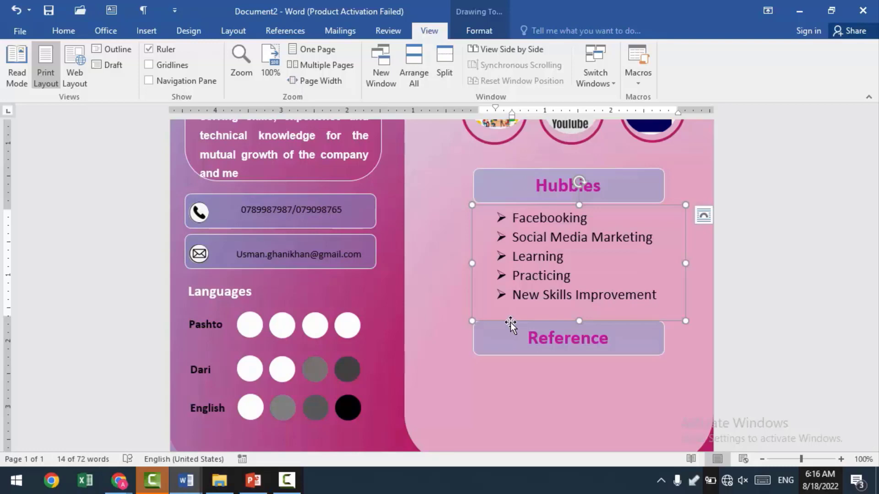
Copy the Hubbies list box under the Reference heading and select its lines
left_click_drag(510, 324, 517, 428)
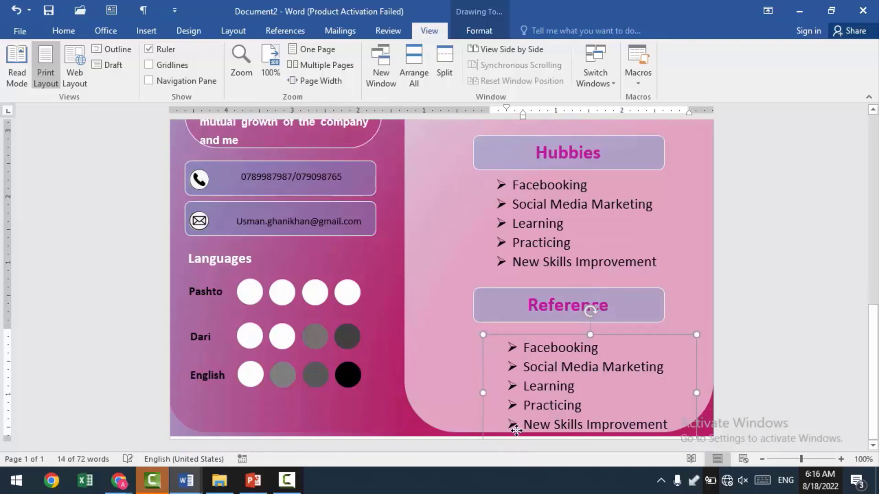
left_click_drag(518, 428, 516, 431)
left_click(669, 412)
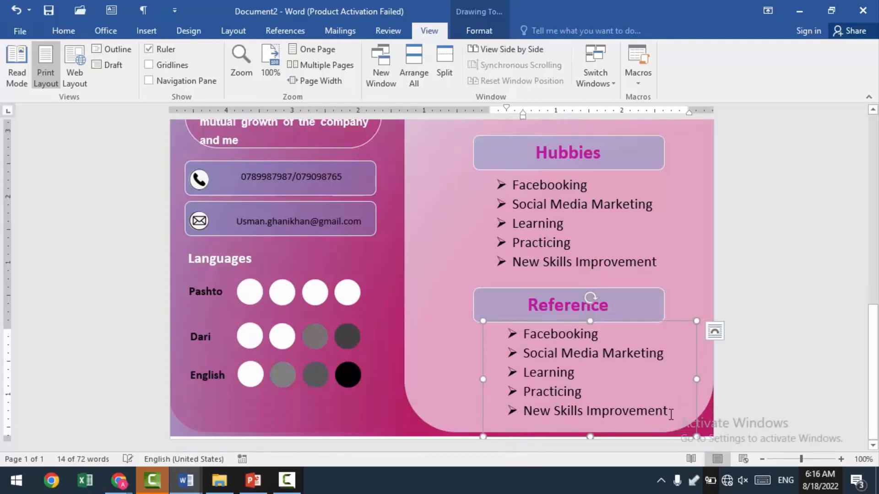
left_click(520, 339, "shift")
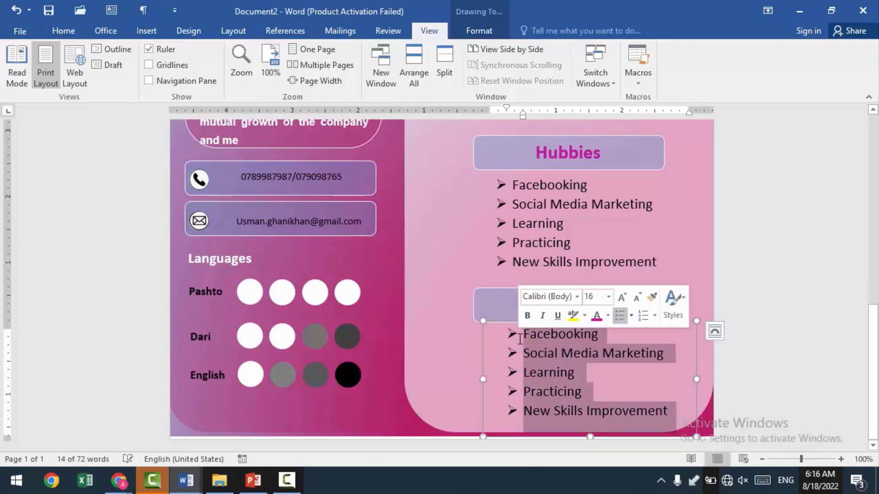
Replace the copied bullets with the referee's name and 'Marketing Manager at ABC'
type("M")
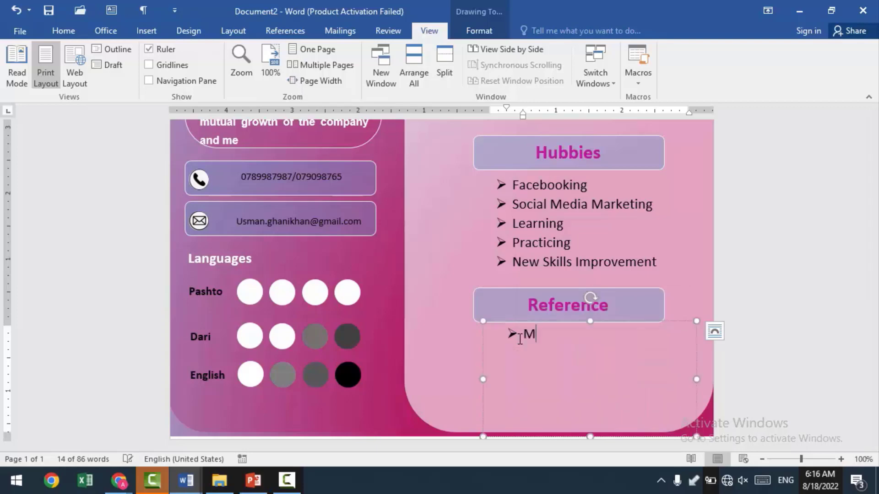
key("BackSpace")
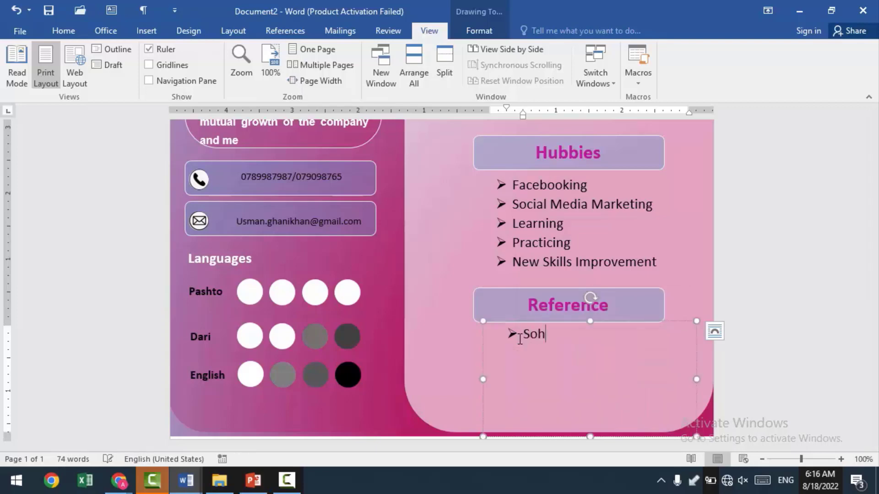
key("Return")
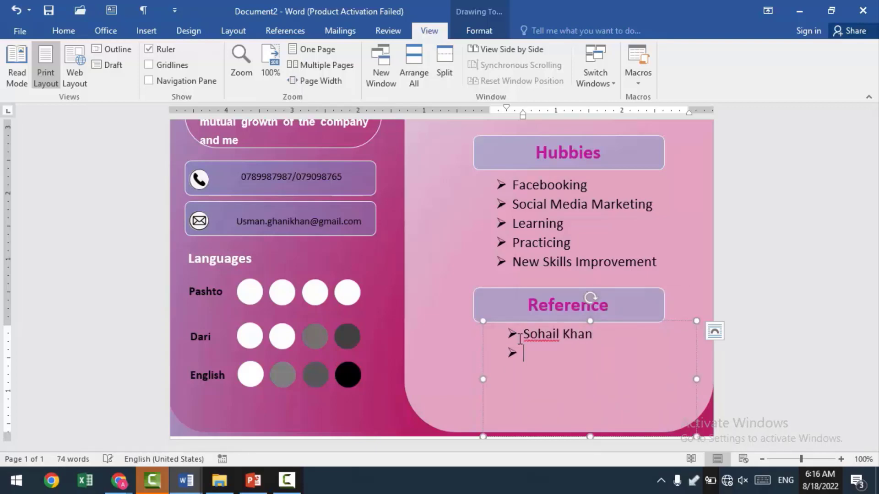
type("Markein")
key("BackSpace")
key("BackSpace")
type("tin")
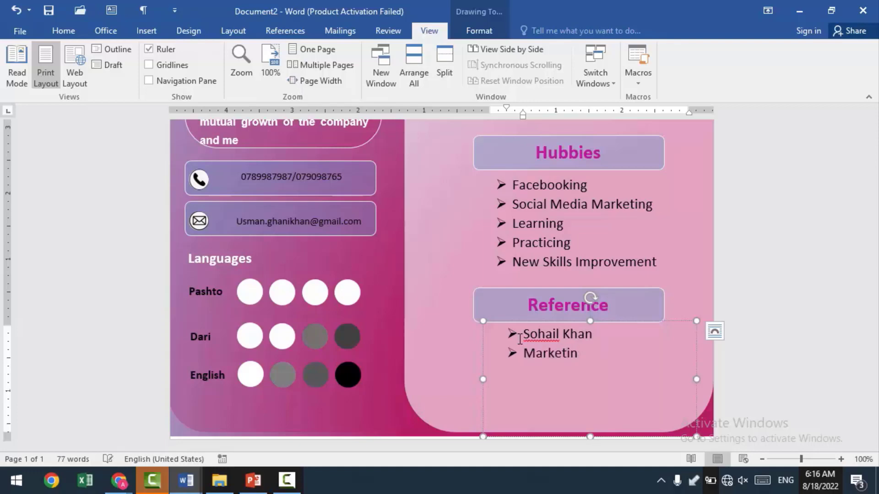
type("g Manager a")
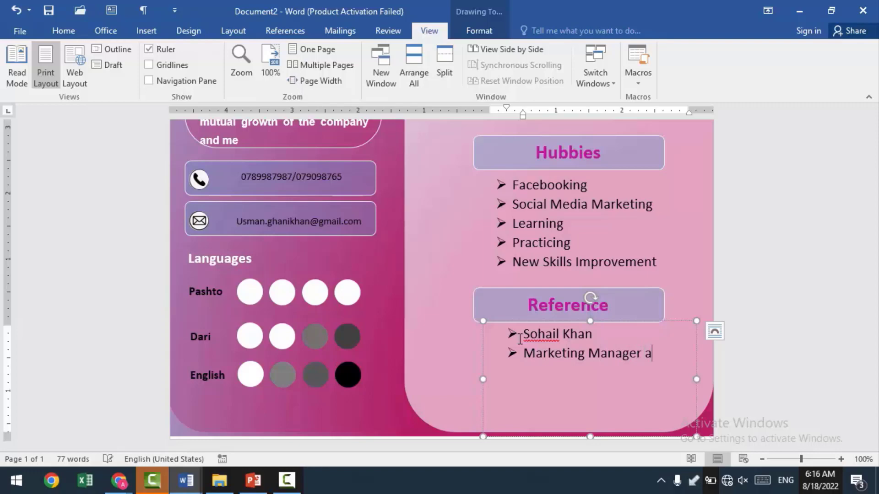
type("t ABC")
Add bullets for the referee's phone number and e-mail address
key("Return")
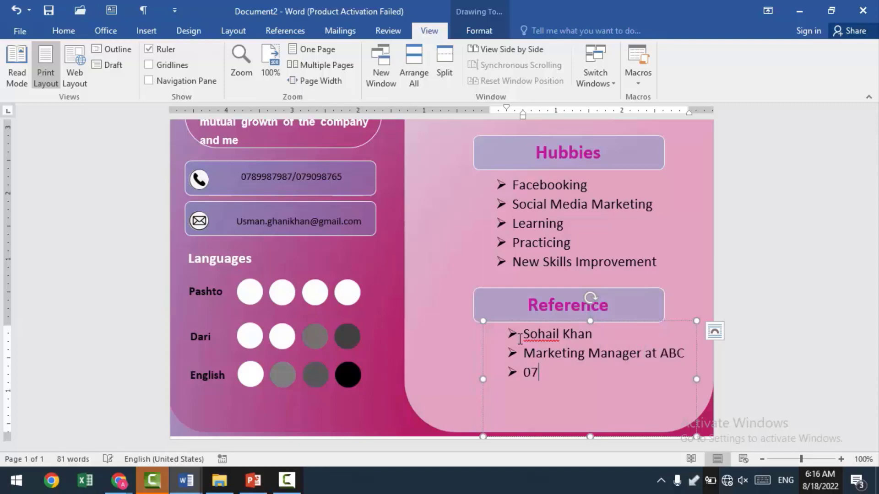
key("Return")
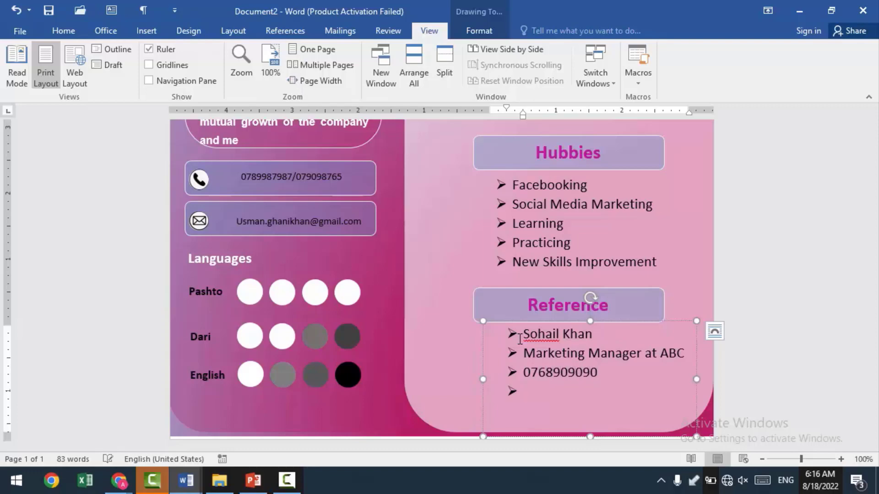
type("So")
key("BackSpace")
key("BackSpace")
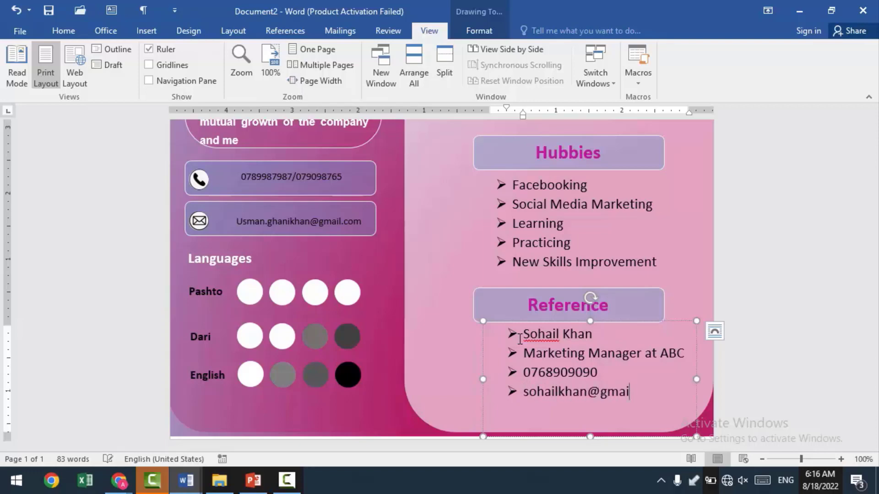
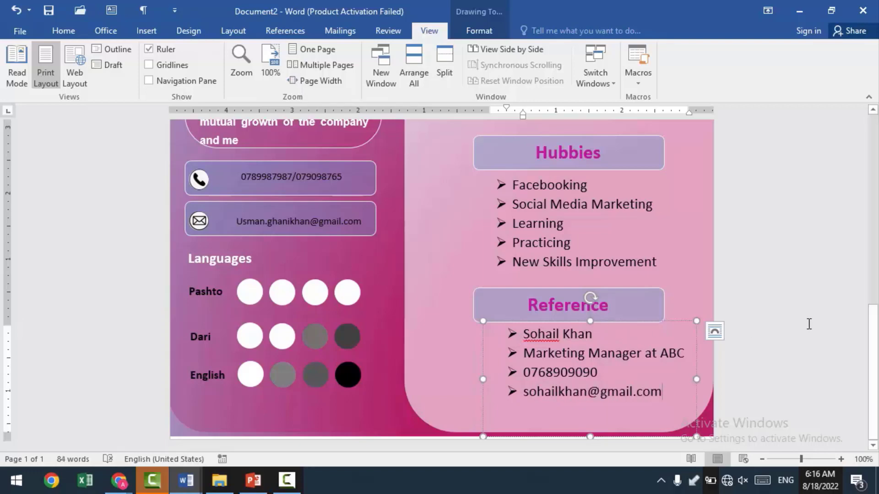
scroll(797, 325, "up", 10)
scroll(787, 325, "down", 5)
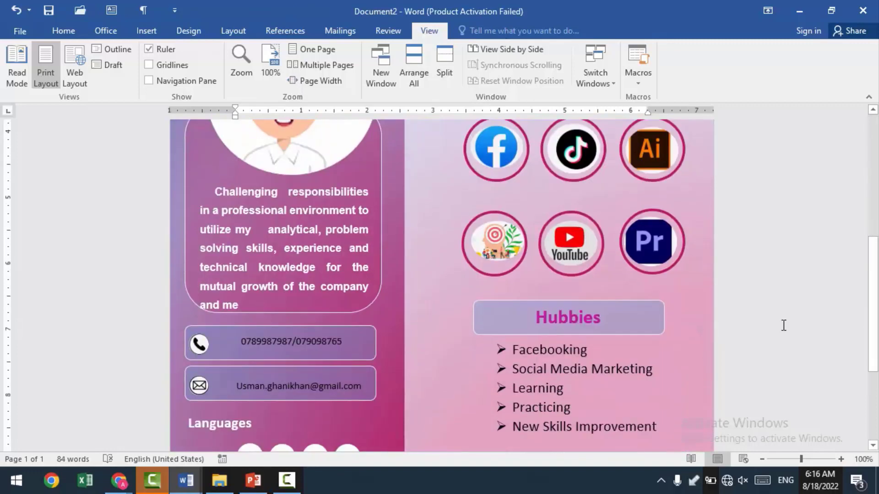
scroll(784, 325, "down", 3)
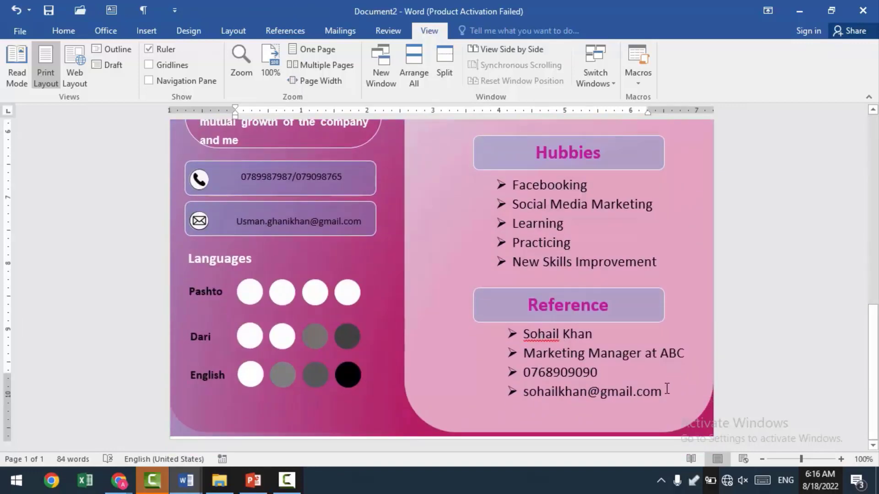
Set the Reference contact lines' bullet style to None
left_click_drag(641, 422, 523, 334)
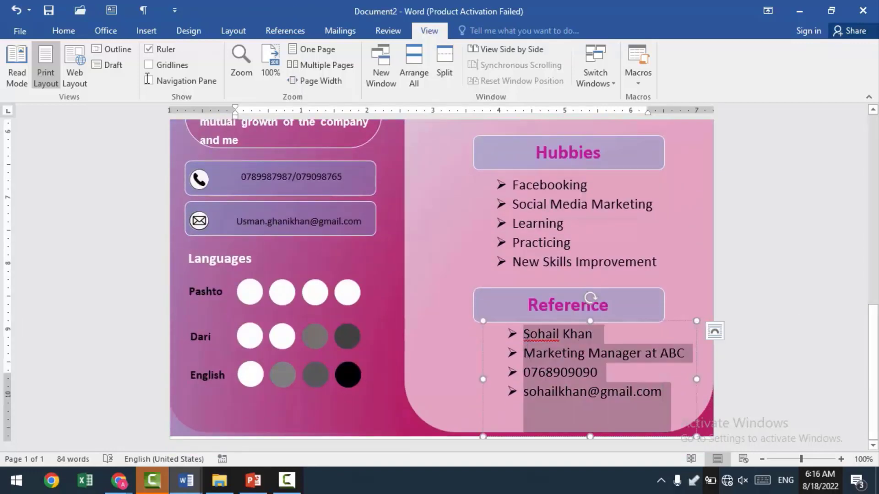
left_click(63, 31)
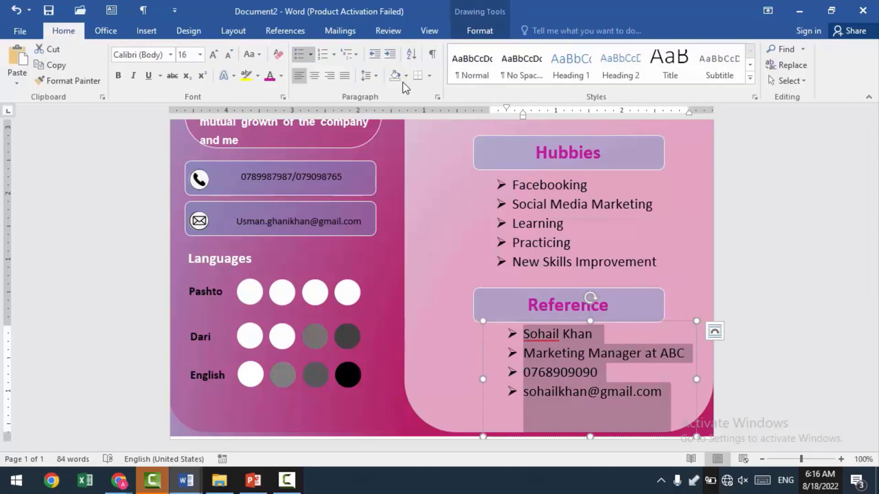
left_click(310, 59)
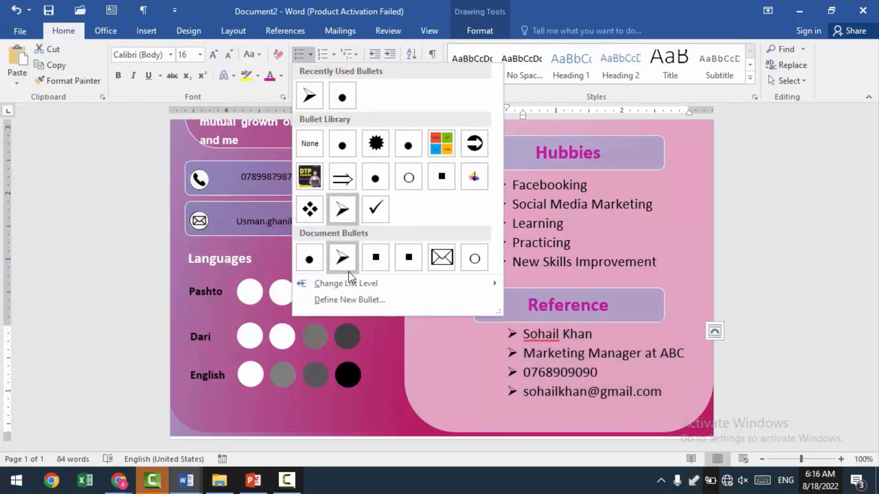
left_click(310, 144)
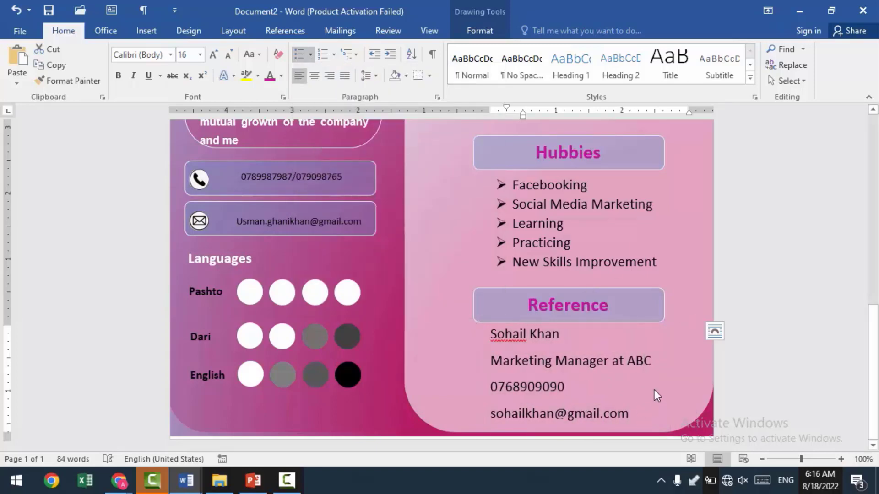
key("ctrl+a")
left_click(515, 350)
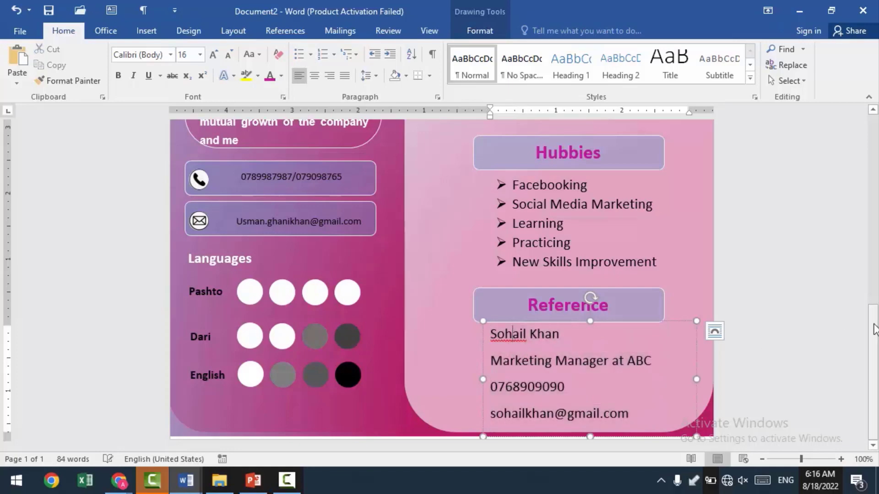
Centre the four Reference contact lines beneath the heading
scroll(781, 339, "up", 5)
scroll(780, 339, "up", 10)
scroll(514, 380, "down", 5)
scroll(544, 367, "down", 3)
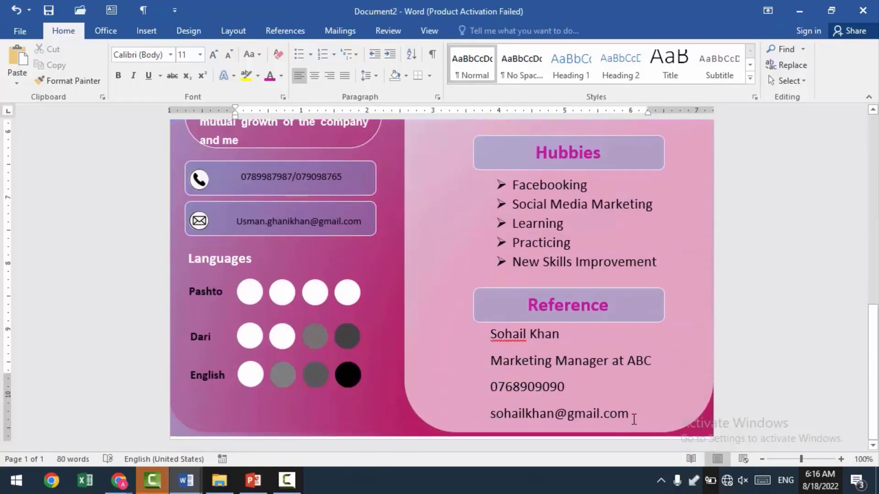
left_click_drag(631, 414, 485, 337)
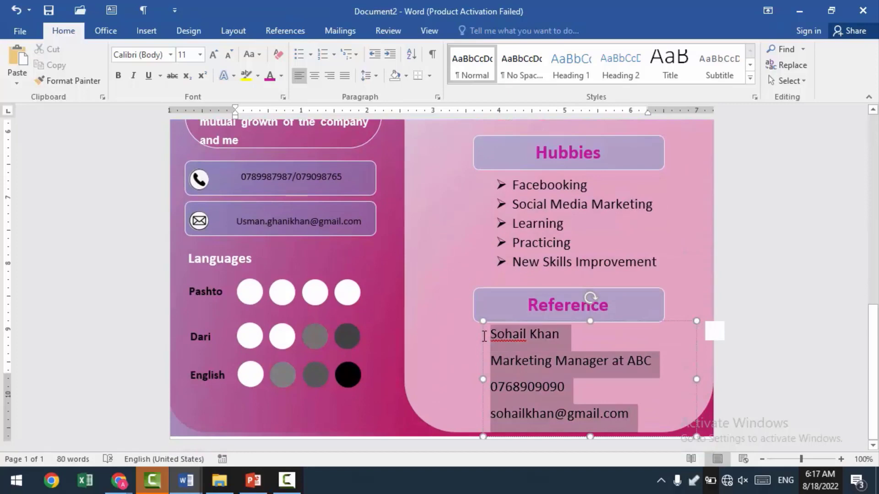
left_click(314, 76)
left_click(778, 280)
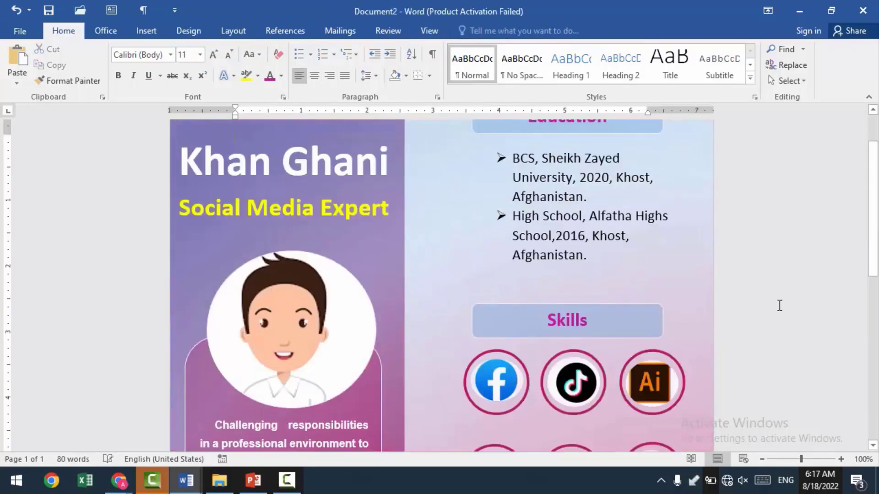
scroll(778, 304, "down", 5)
scroll(780, 314, "down", 5)
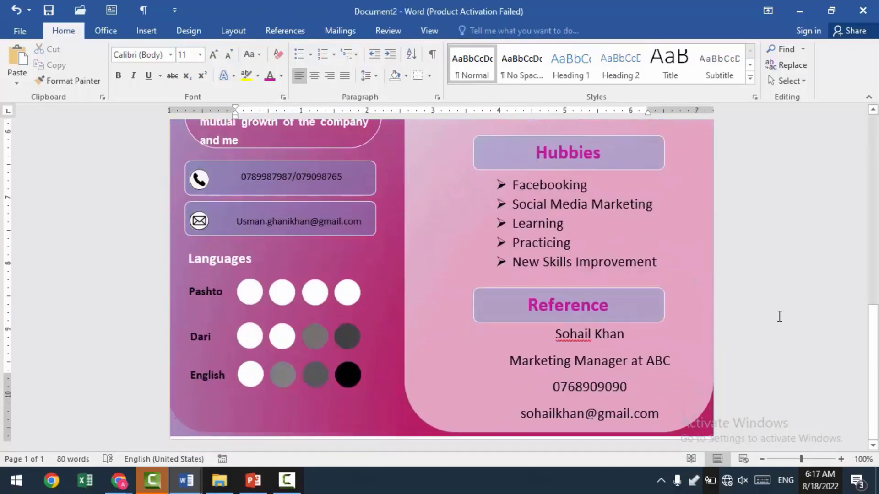
left_click(429, 31)
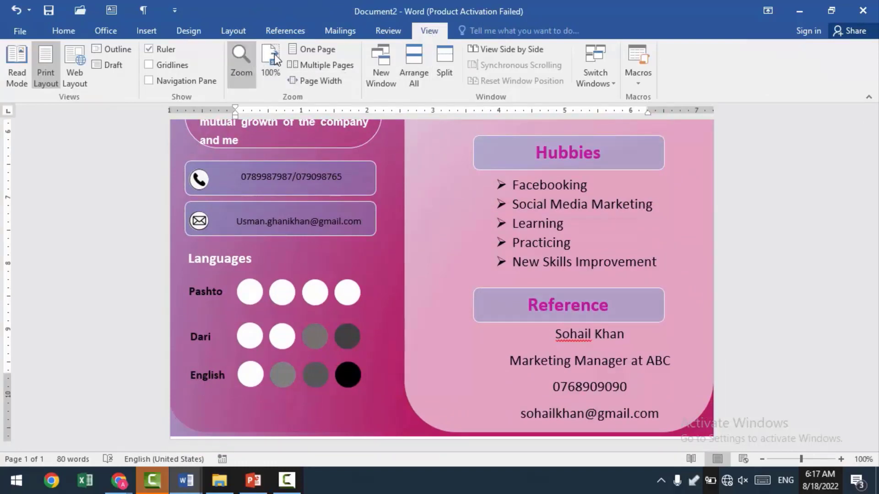
Switch the zoom to One Page so the full resume fits the window
left_click(314, 49)
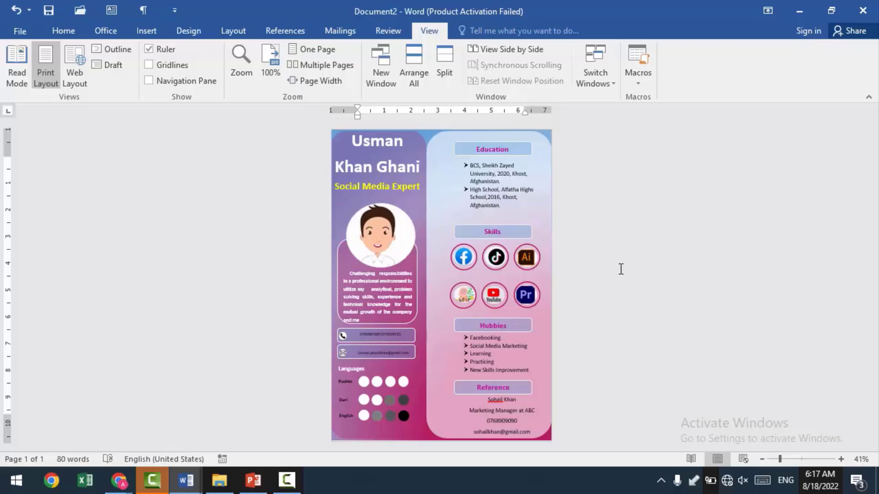
left_click(26, 31)
Export the resume as a PDF named MyResume to the Desktop
left_click(37, 246)
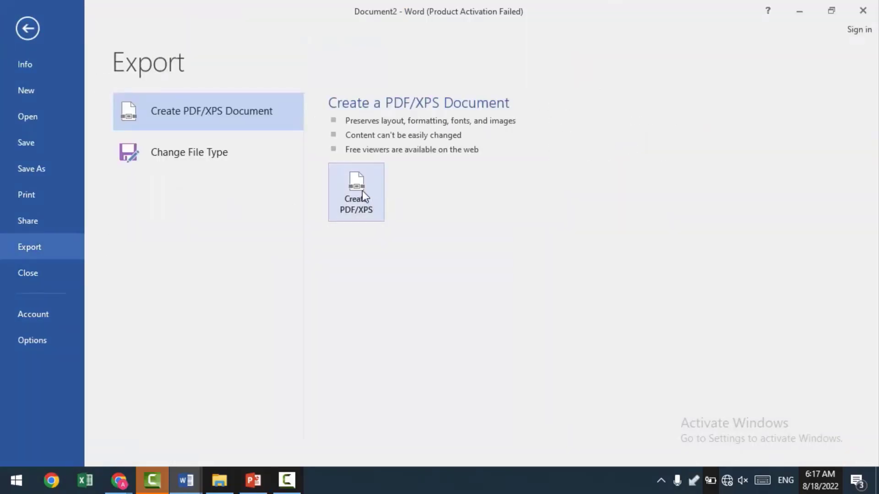
left_click(362, 191)
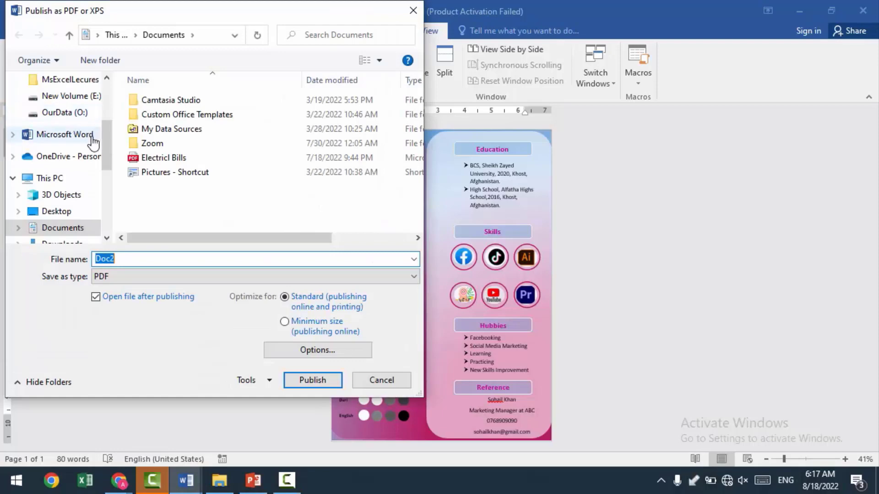
scroll(99, 138, "up", 3)
left_click(92, 108)
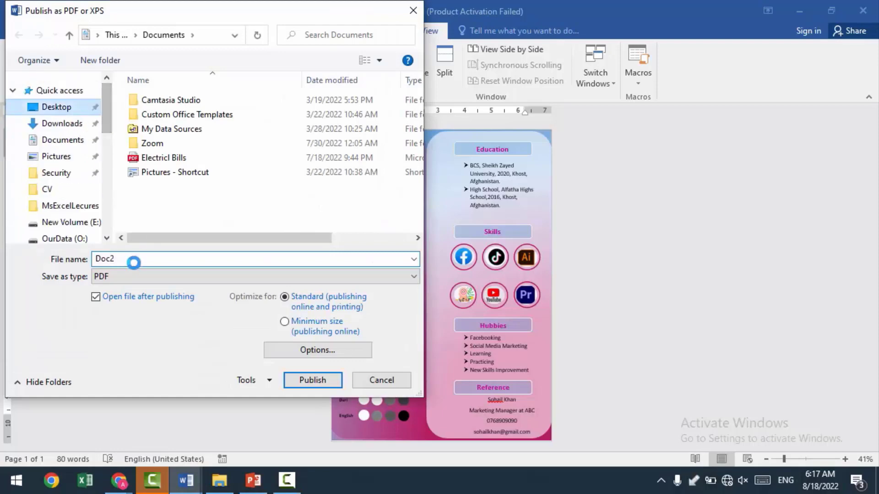
type("My")
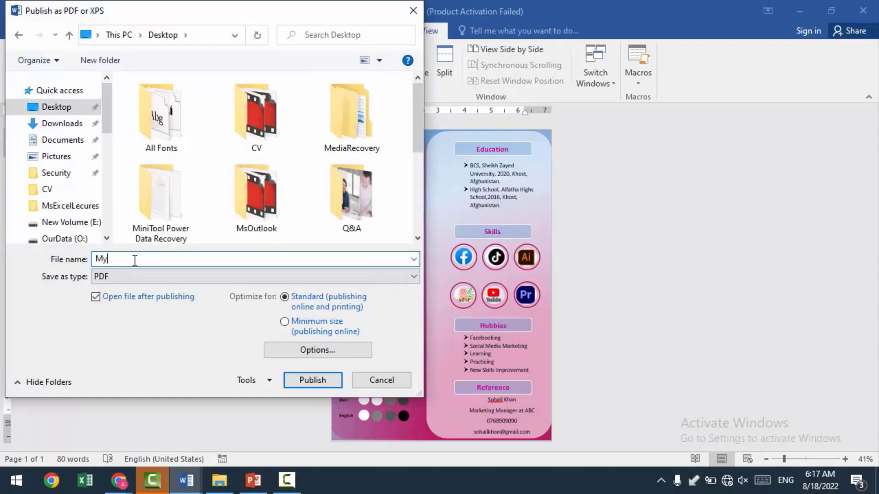
type("Resume")
left_click(310, 382)
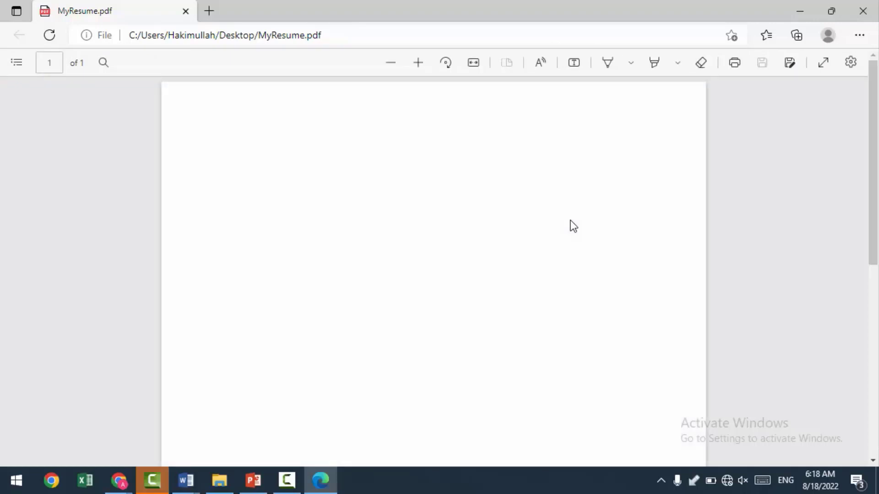
scroll(714, 293, "down", 5)
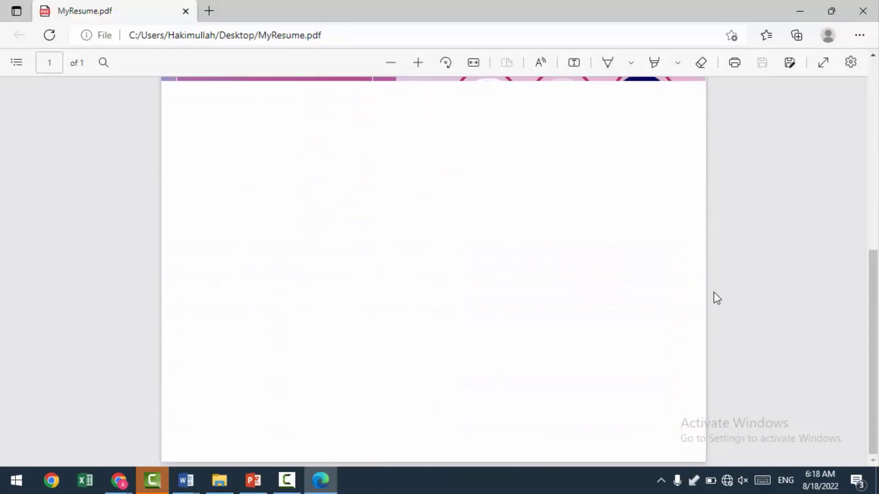
scroll(722, 293, "up", 5)
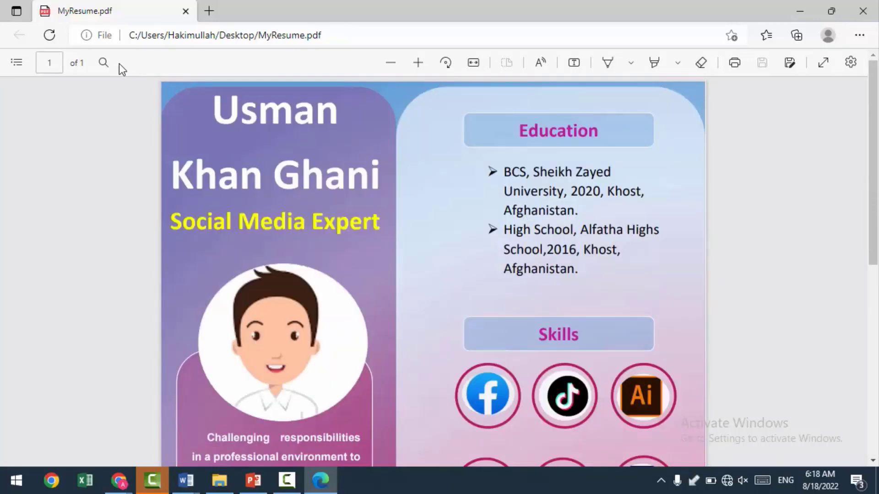
left_click(112, 60)
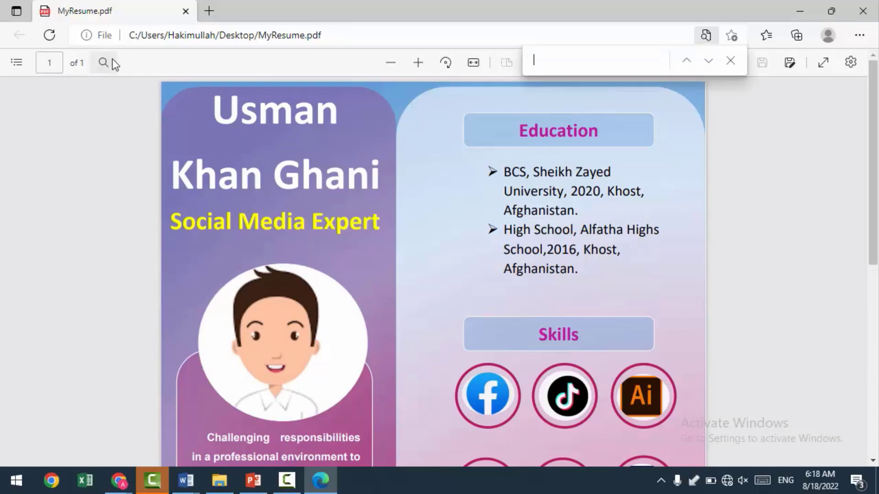
left_click(730, 61)
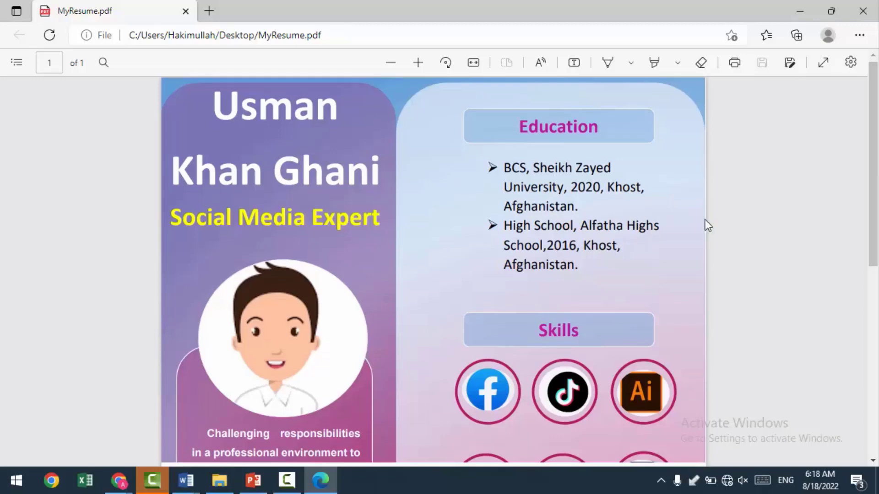
scroll(705, 219, "down", 10)
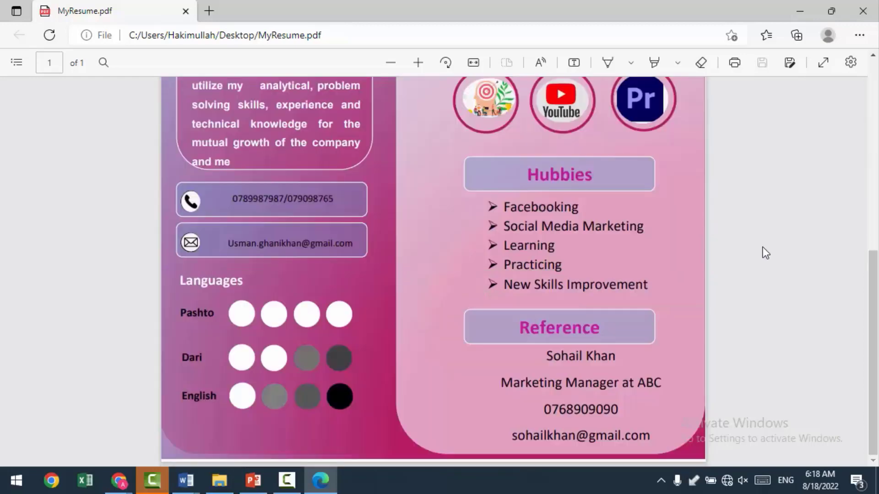
scroll(766, 253, "up", 10)
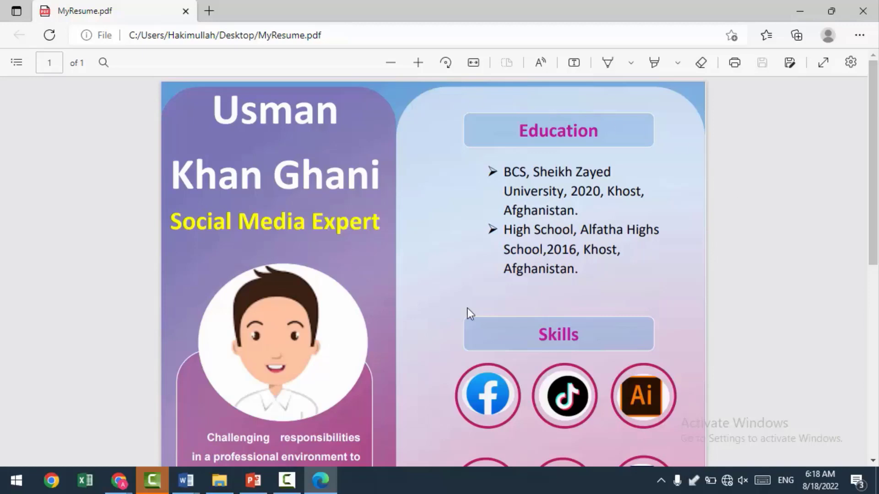
scroll(595, 320, "down", 5)
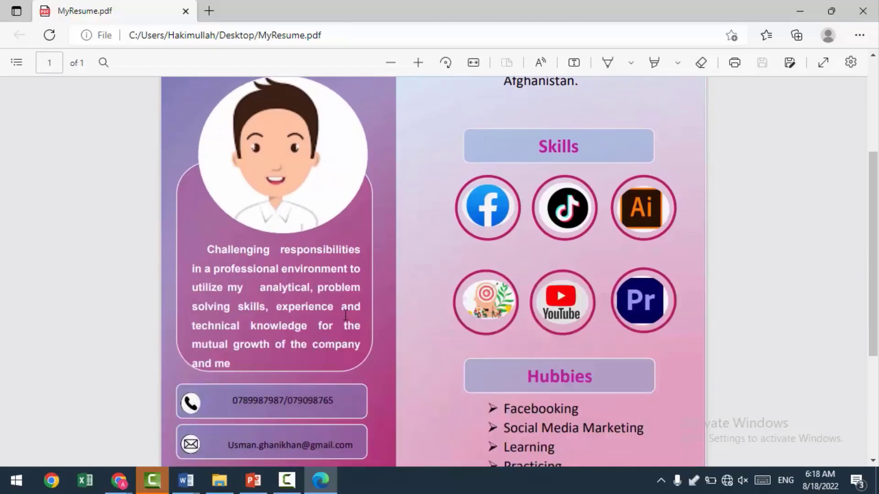
scroll(686, 289, "down", 1)
scroll(689, 295, "down", 3)
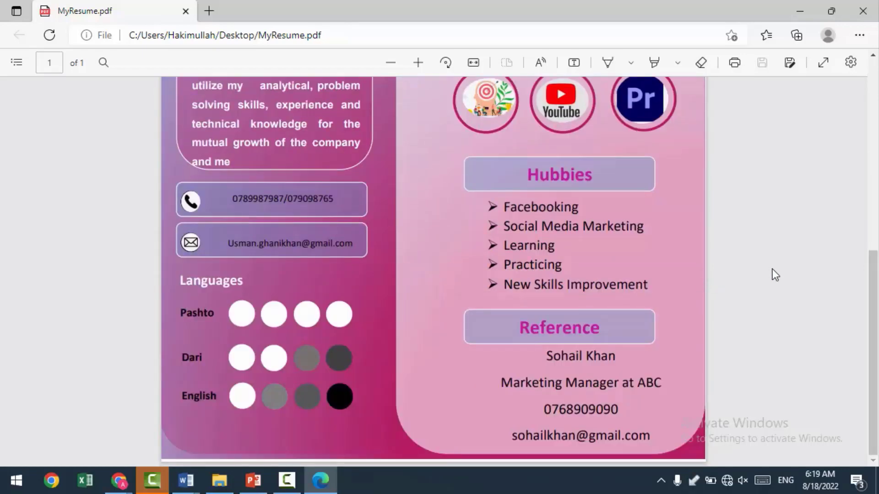